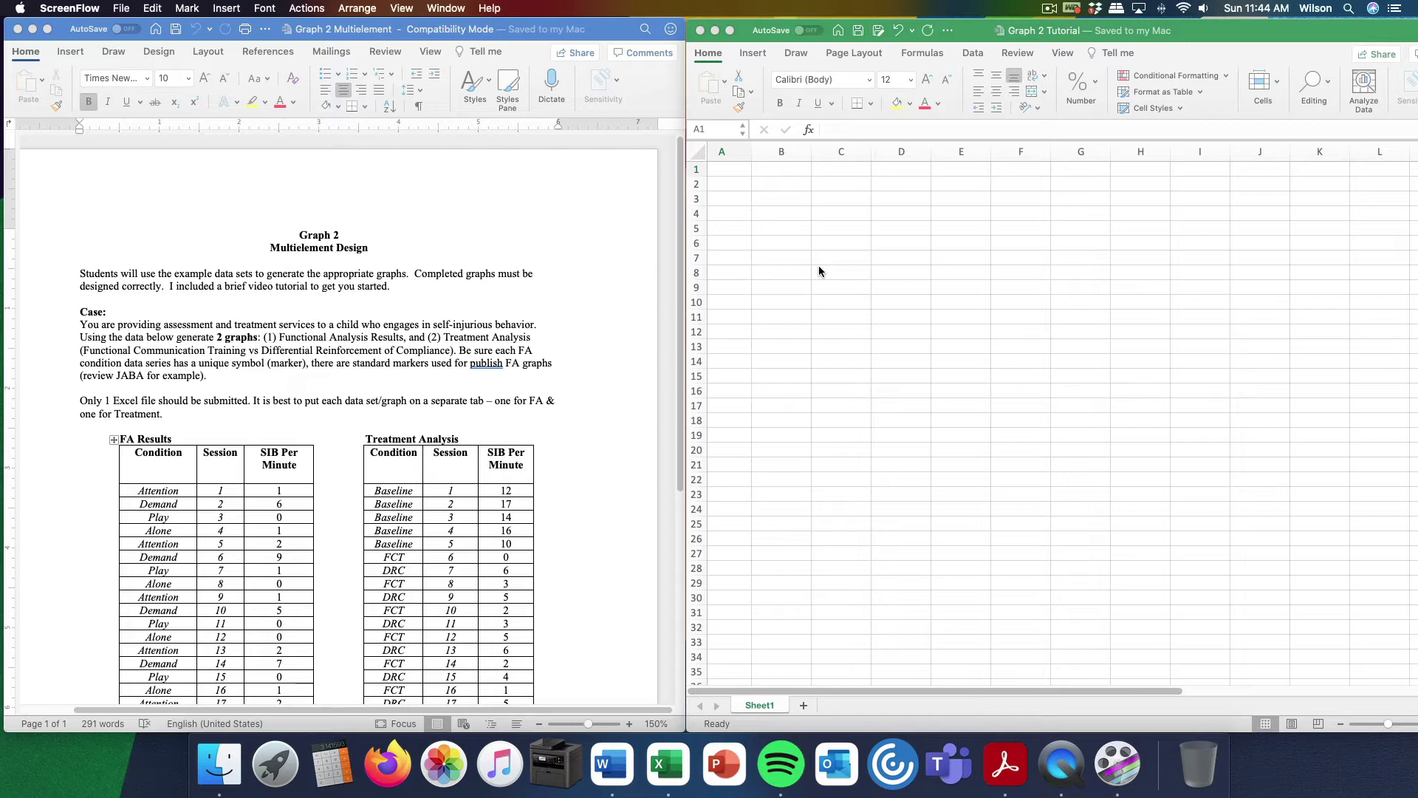
Enter the headers Attention, Demand, Play and Alone across cells B2 to E2
click(856, 259)
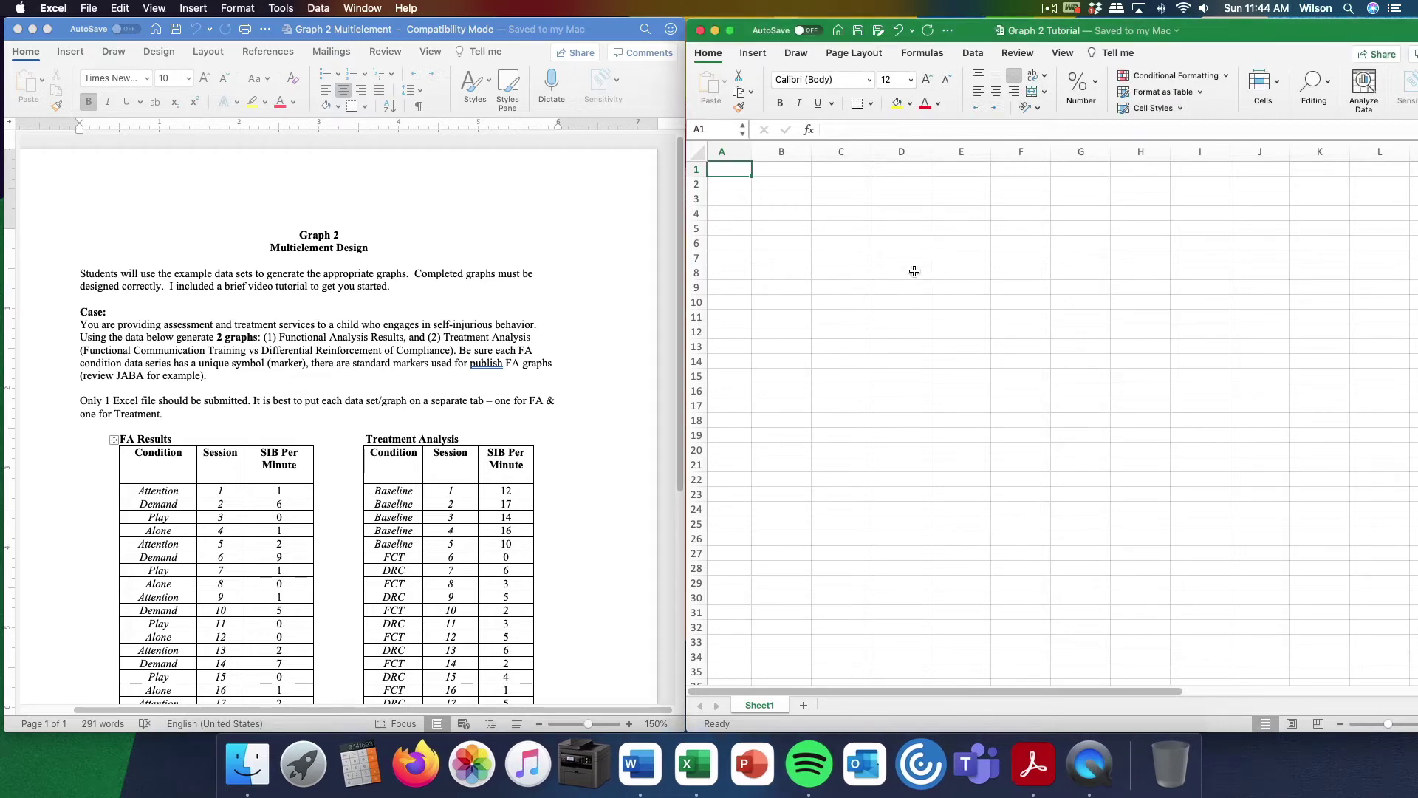
scroll(373, 419, down, 1)
scroll(373, 419, down, 2)
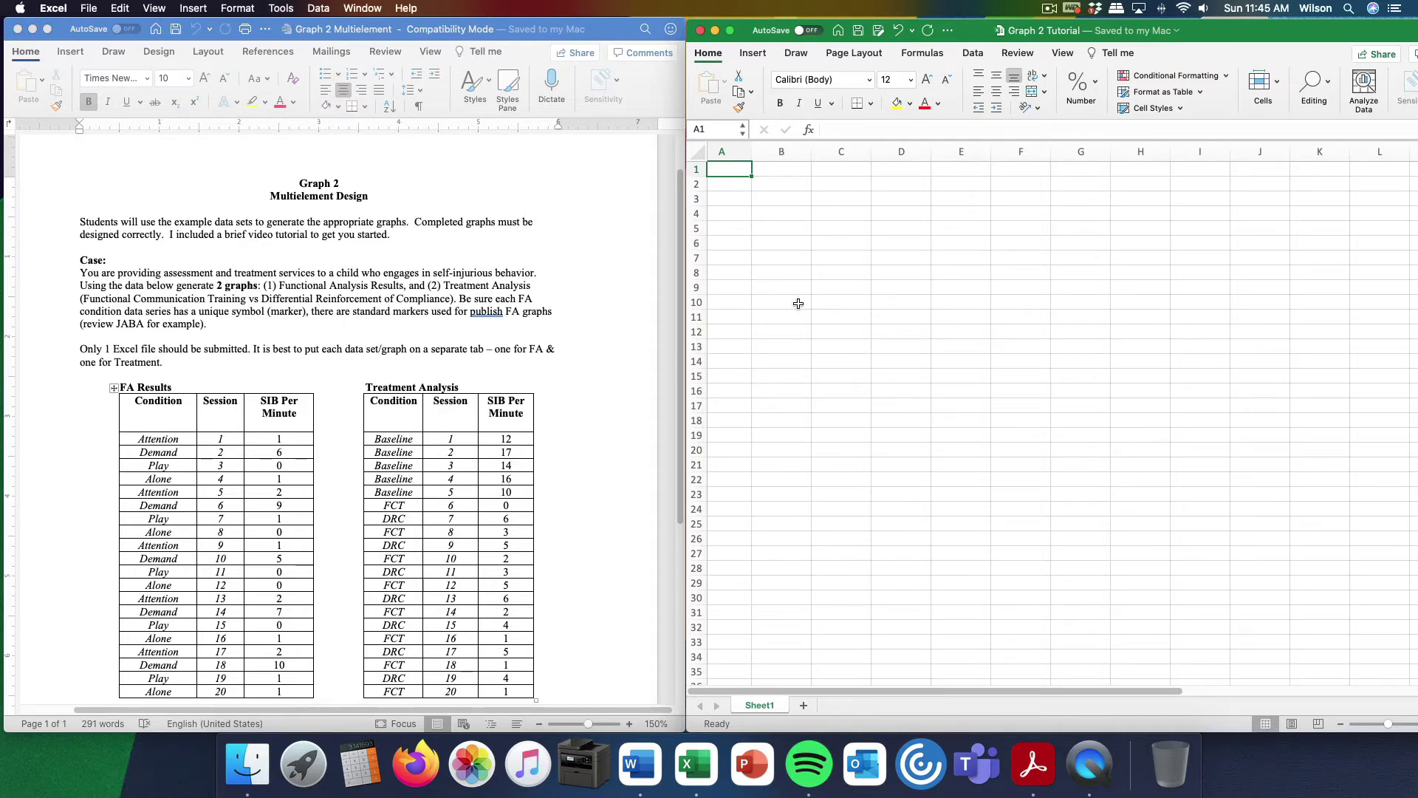
click(775, 185)
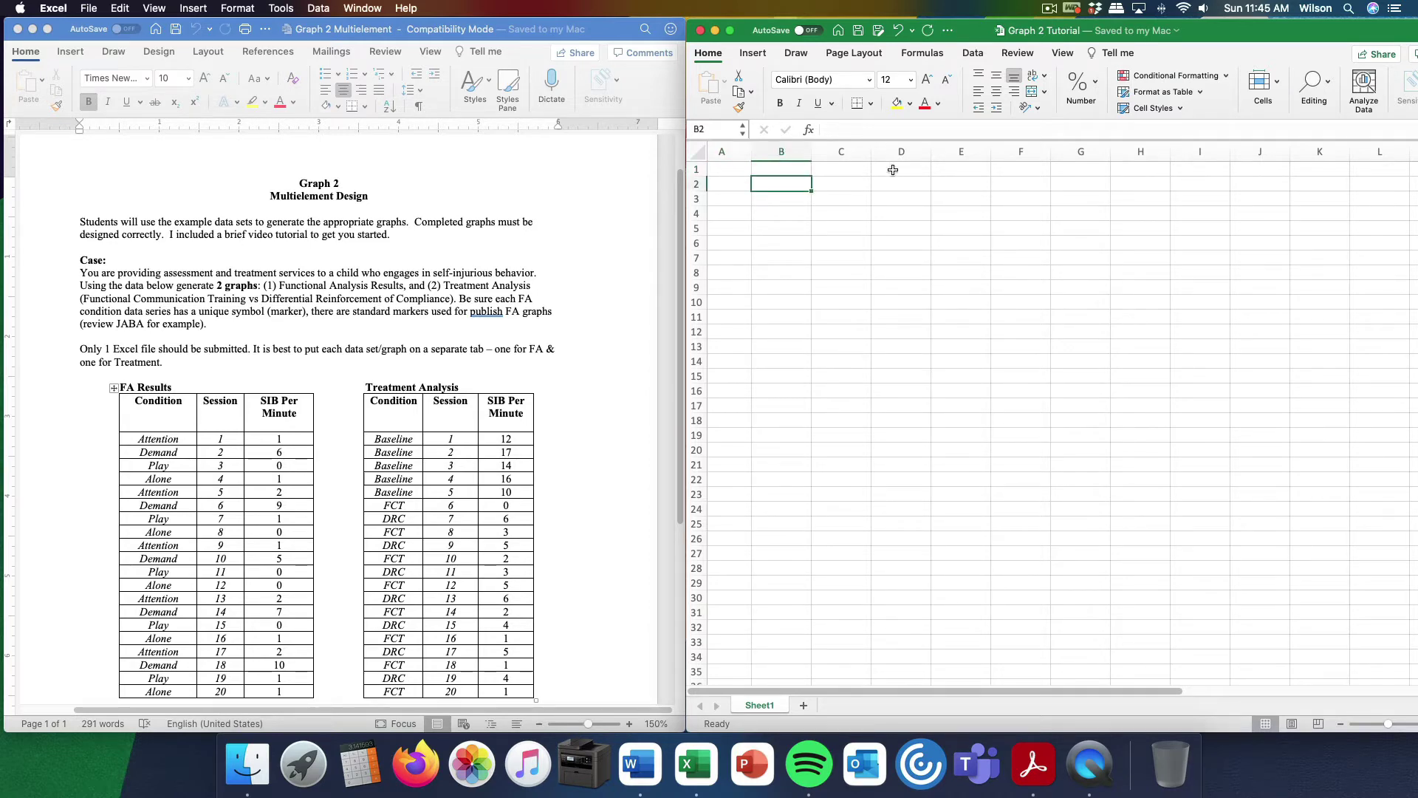
text(Atten)
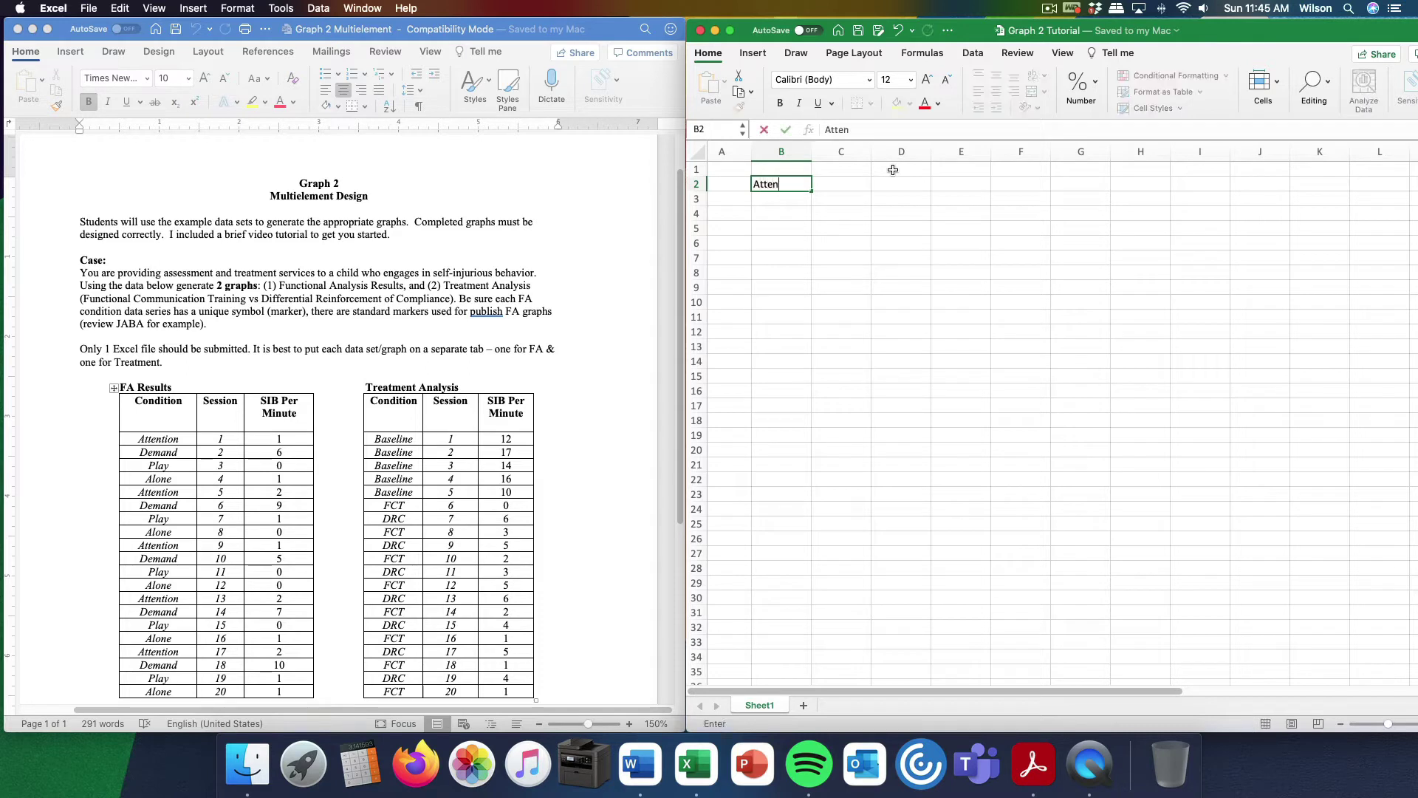
text(tion)
key(Tab)
text(Demand)
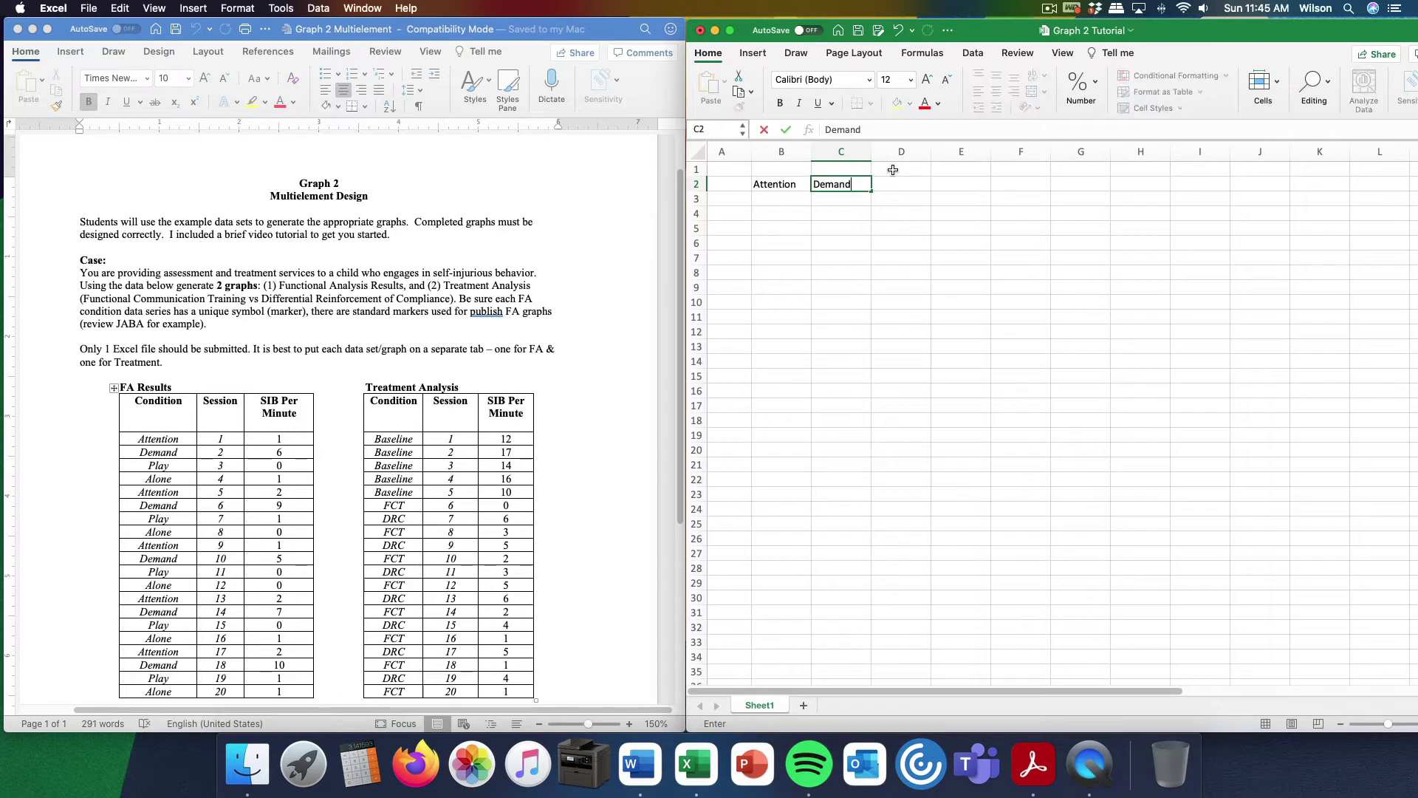
key(Tab)
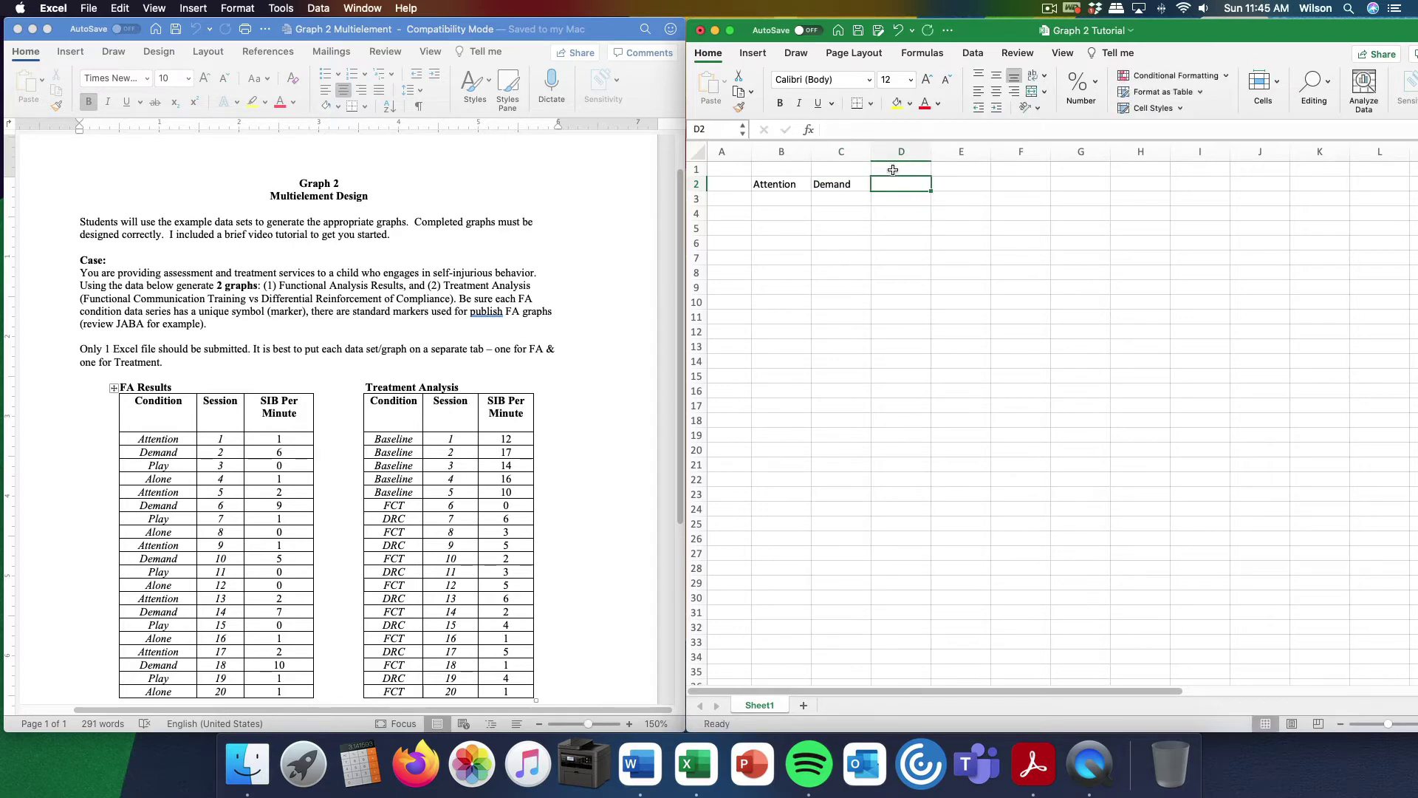
text(Play)
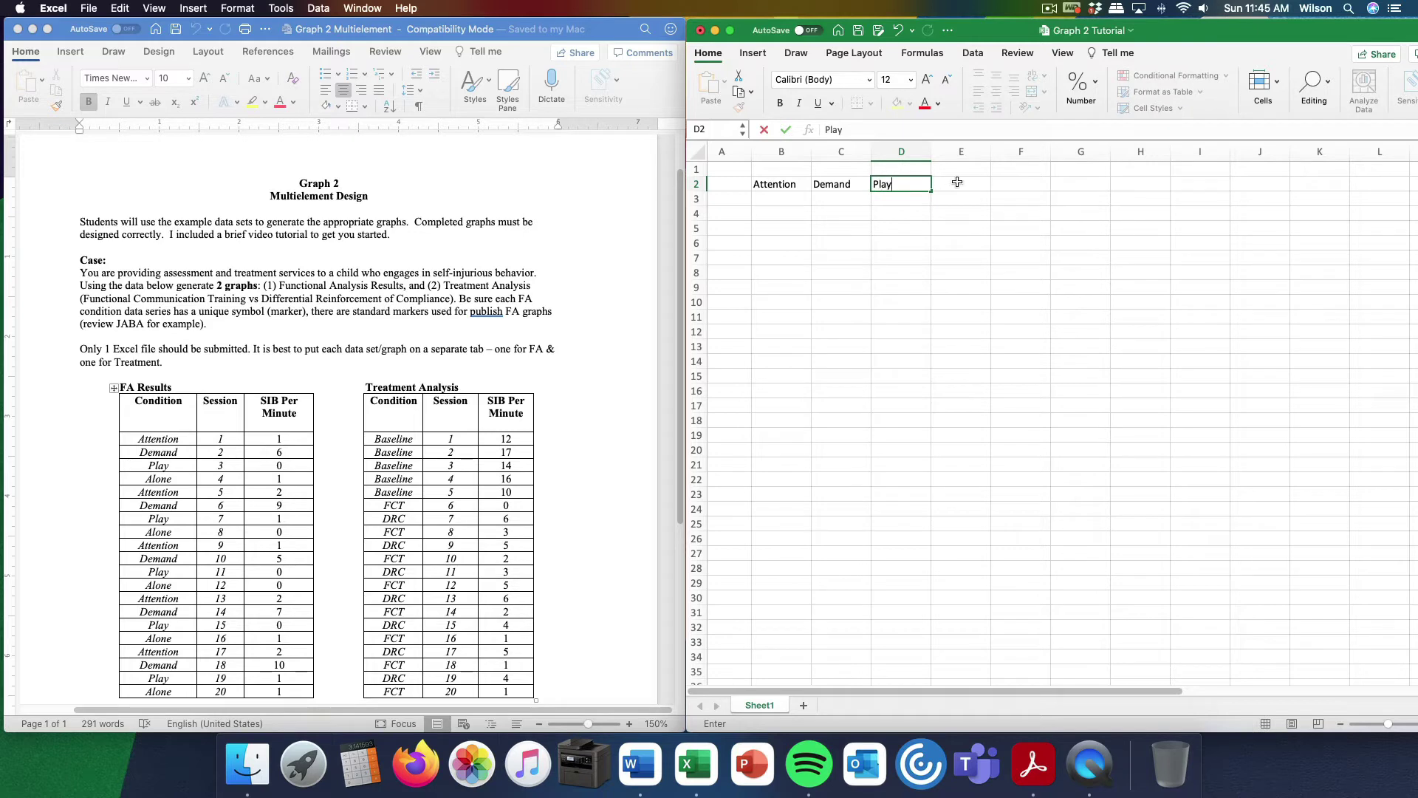
click(957, 182)
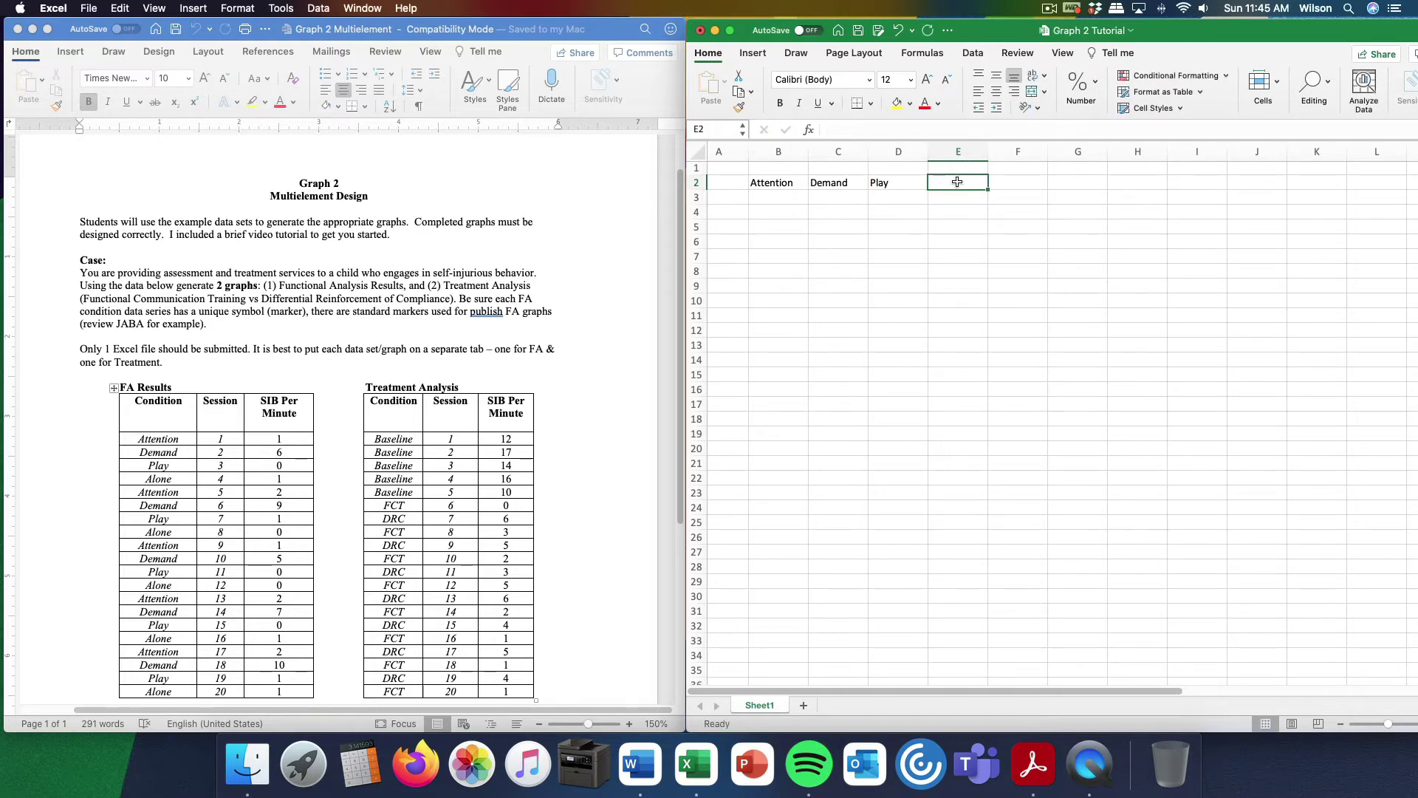
text(Alone)
click(986, 259)
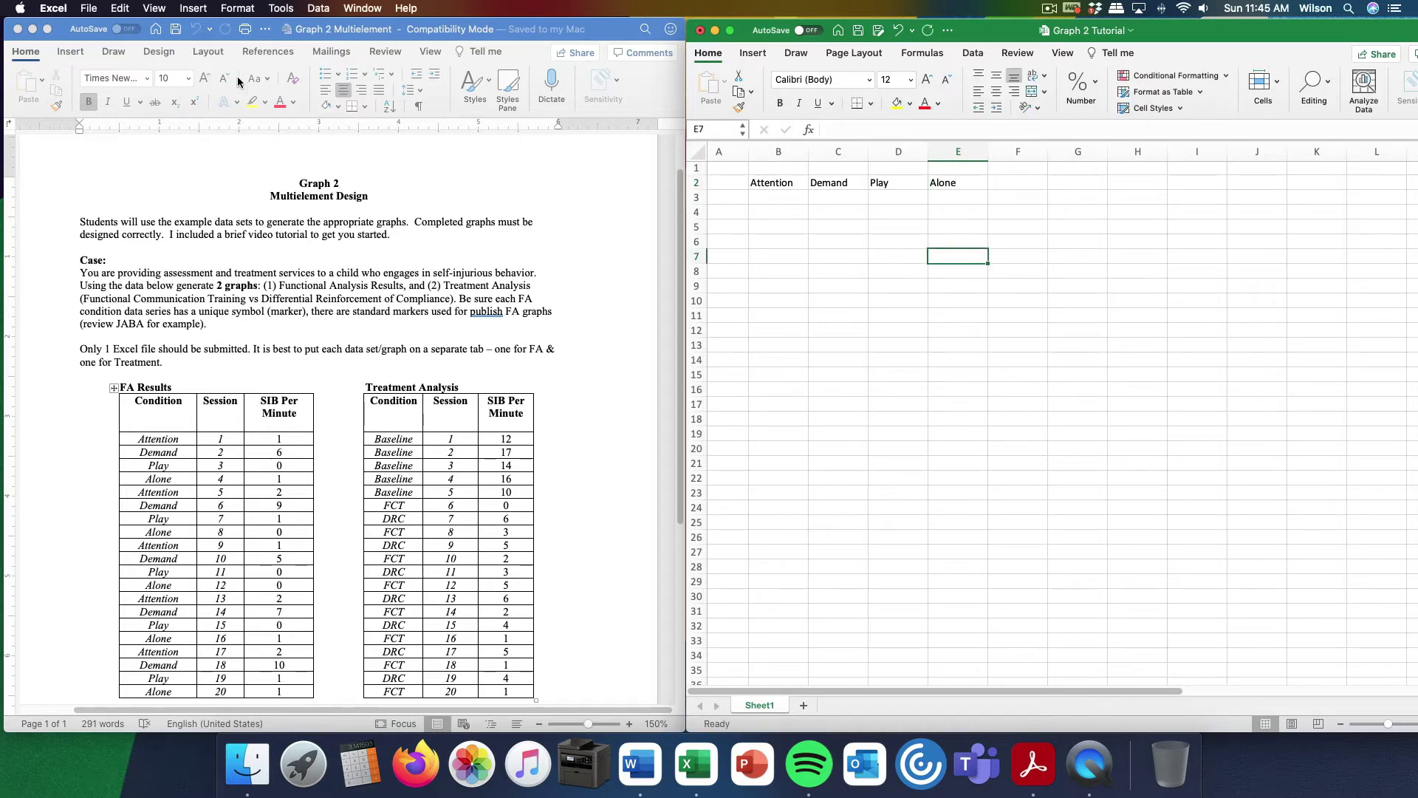
In the Word assignment, highlight the first four conditions in yellow
click(265, 108)
click(264, 103)
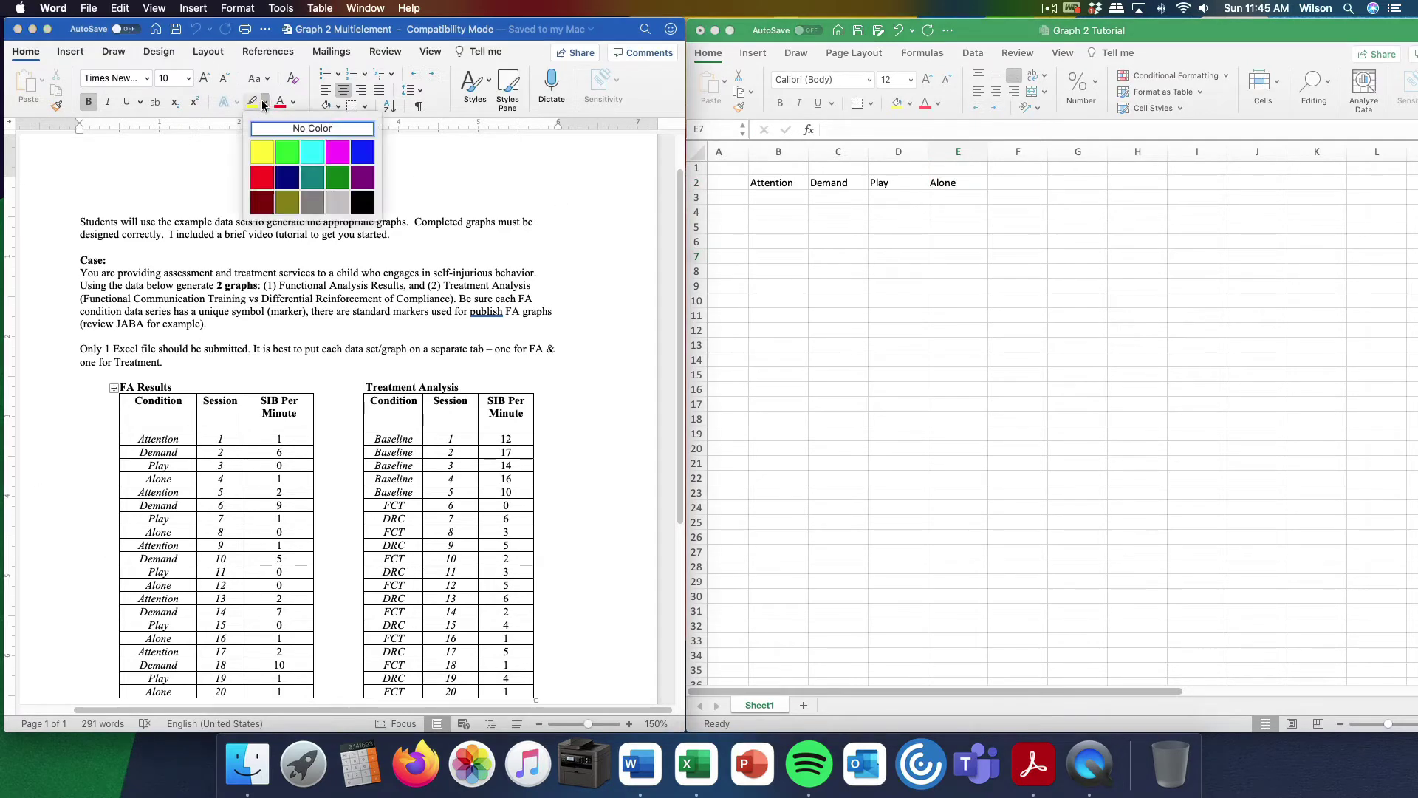
click(265, 146)
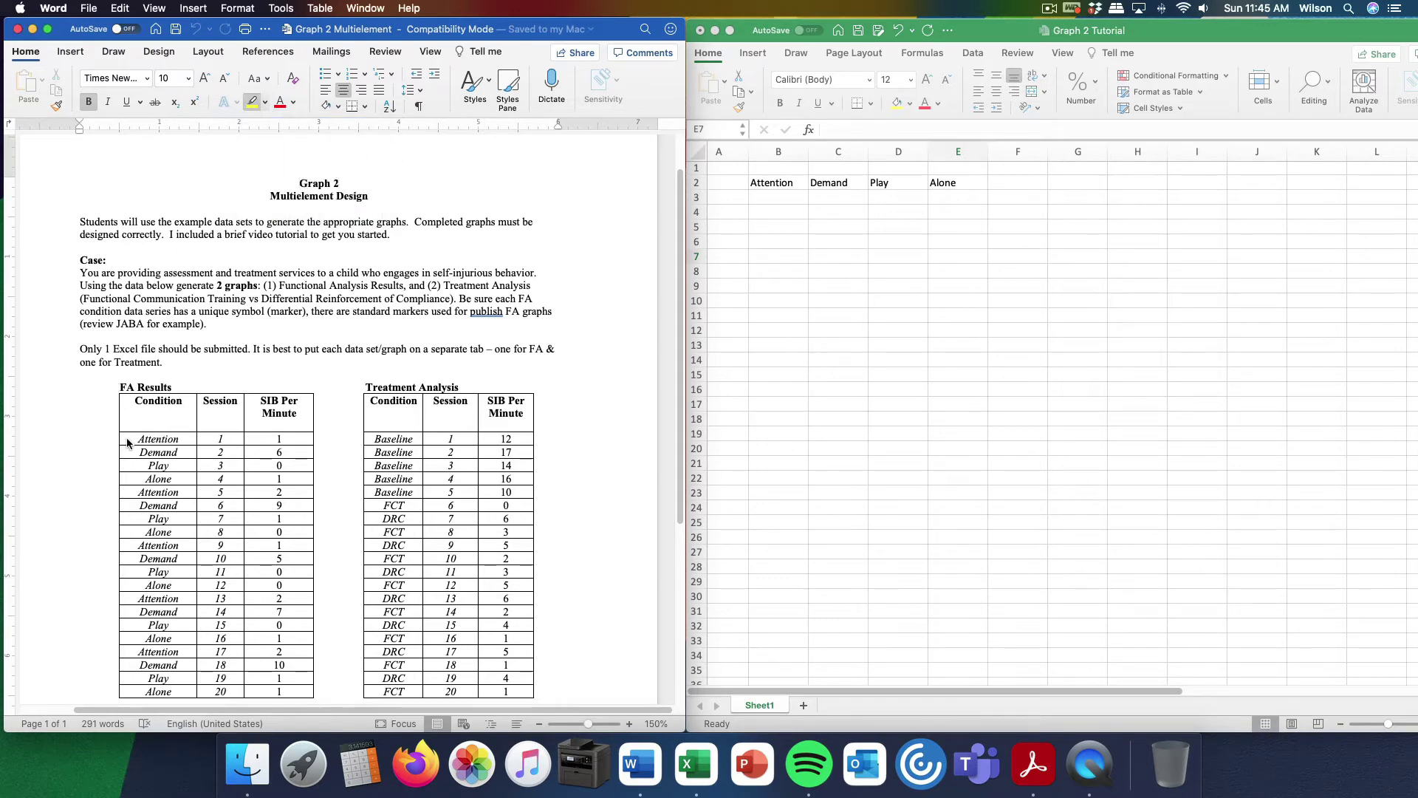
drag(128, 443, 149, 480)
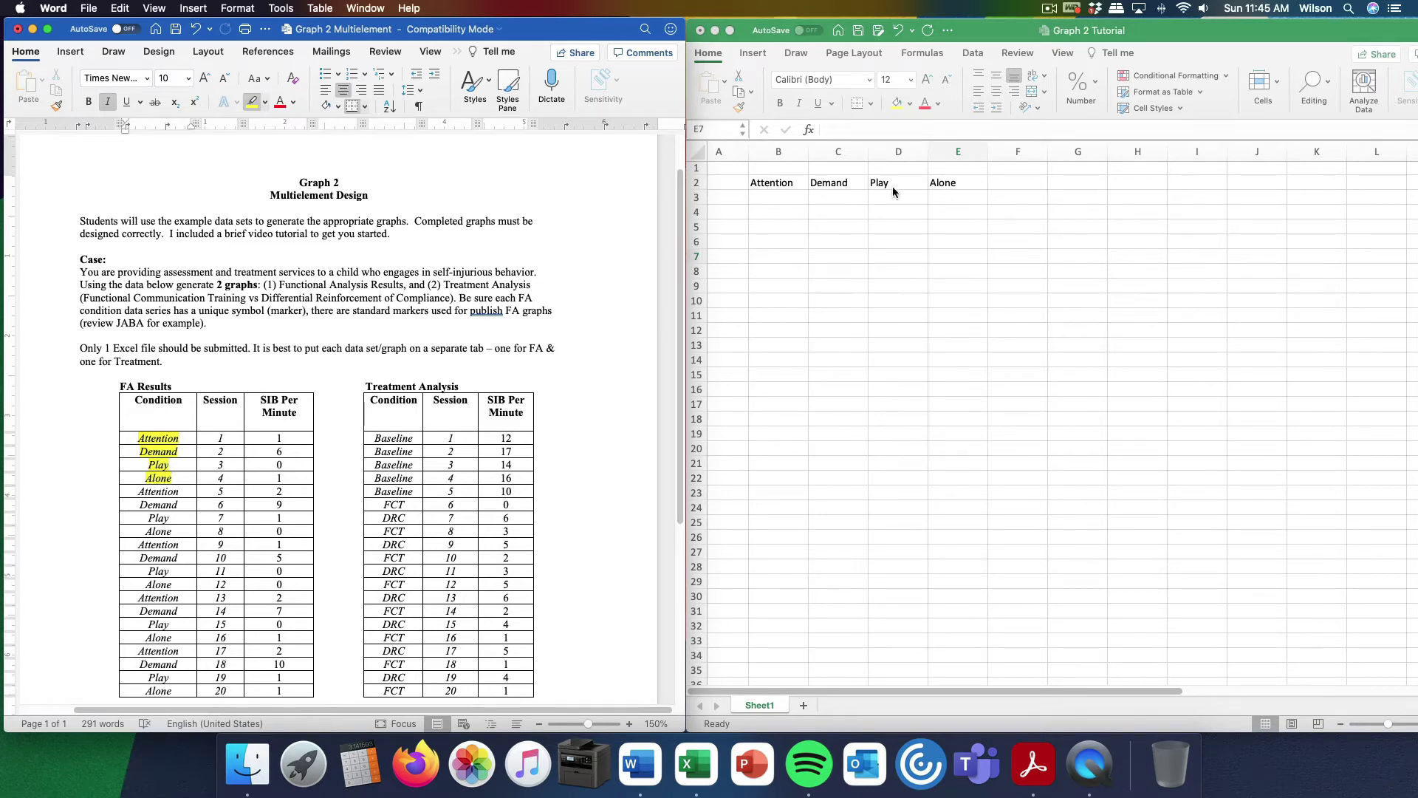
Make the Attention, Demand, Play and Alone headers in row 2 bold
click(766, 183)
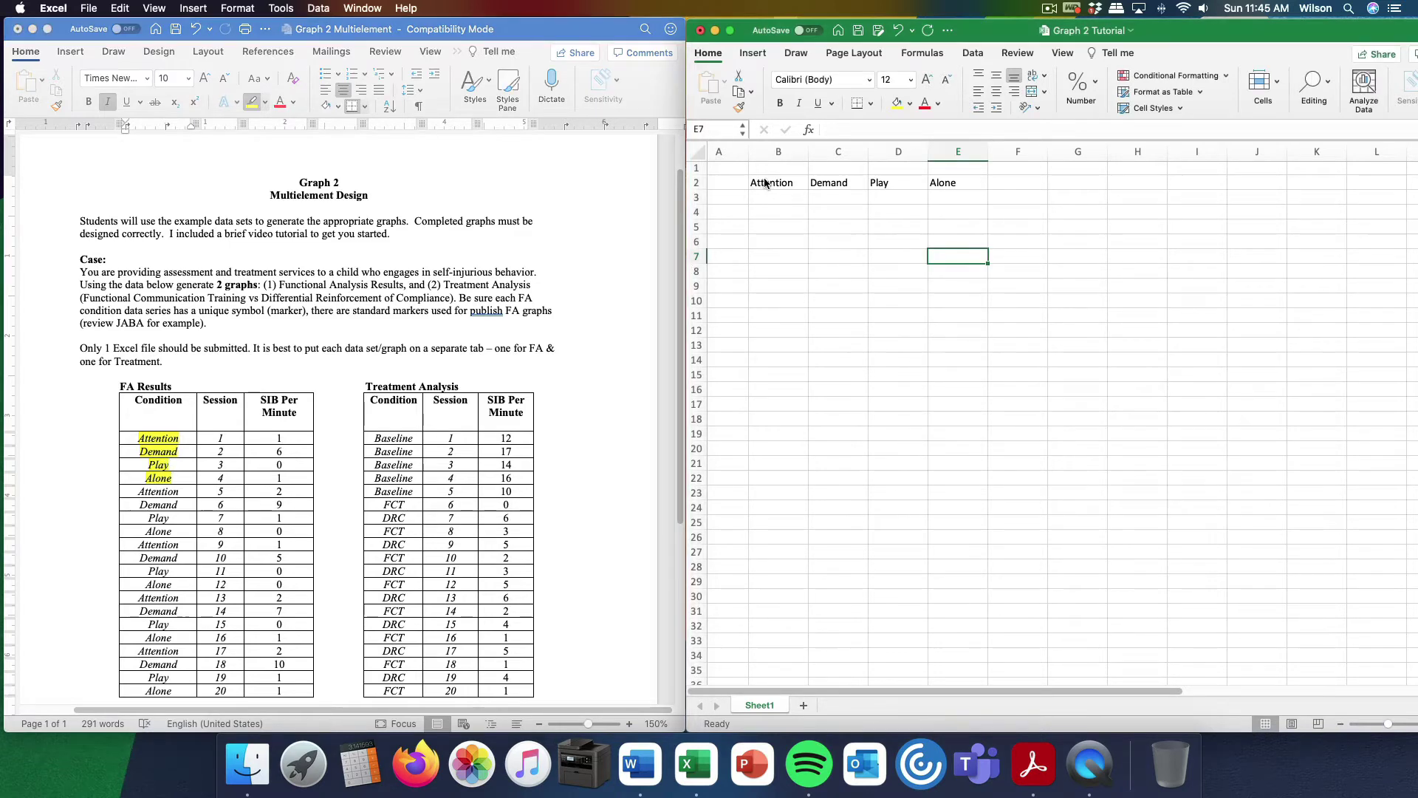
drag(766, 183, 953, 183)
click(780, 102)
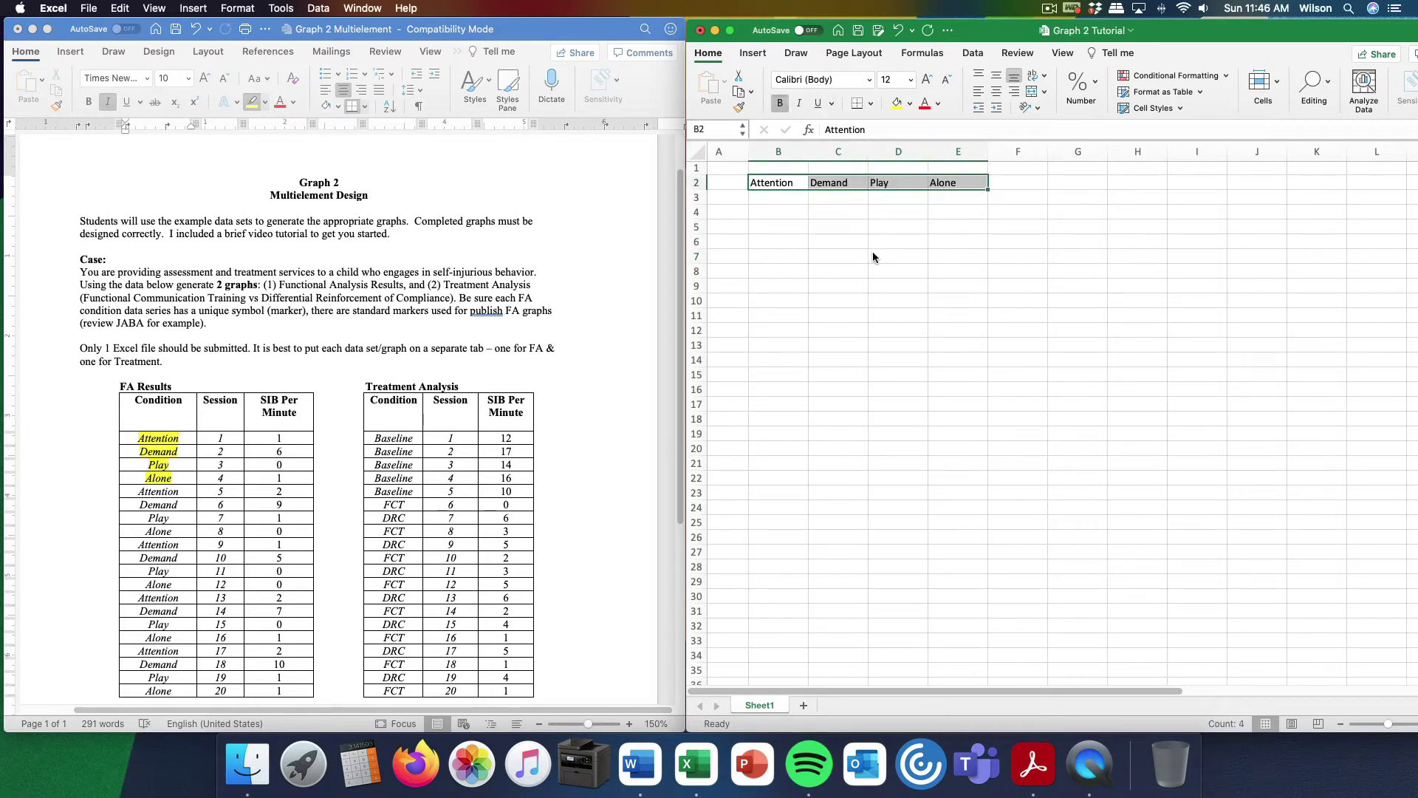
click(854, 274)
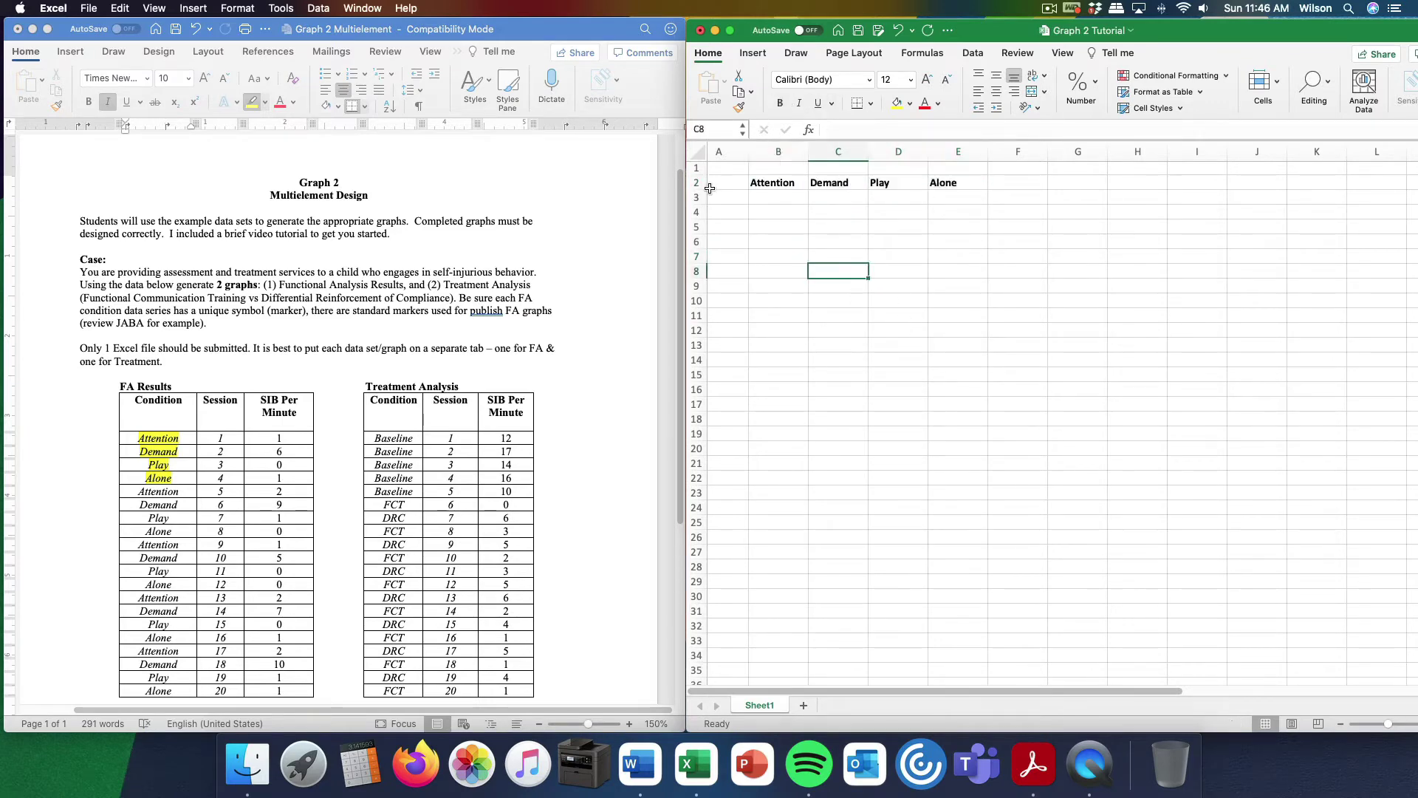
Widen column A and add a bold Session# header in A2
drag(749, 155, 789, 154)
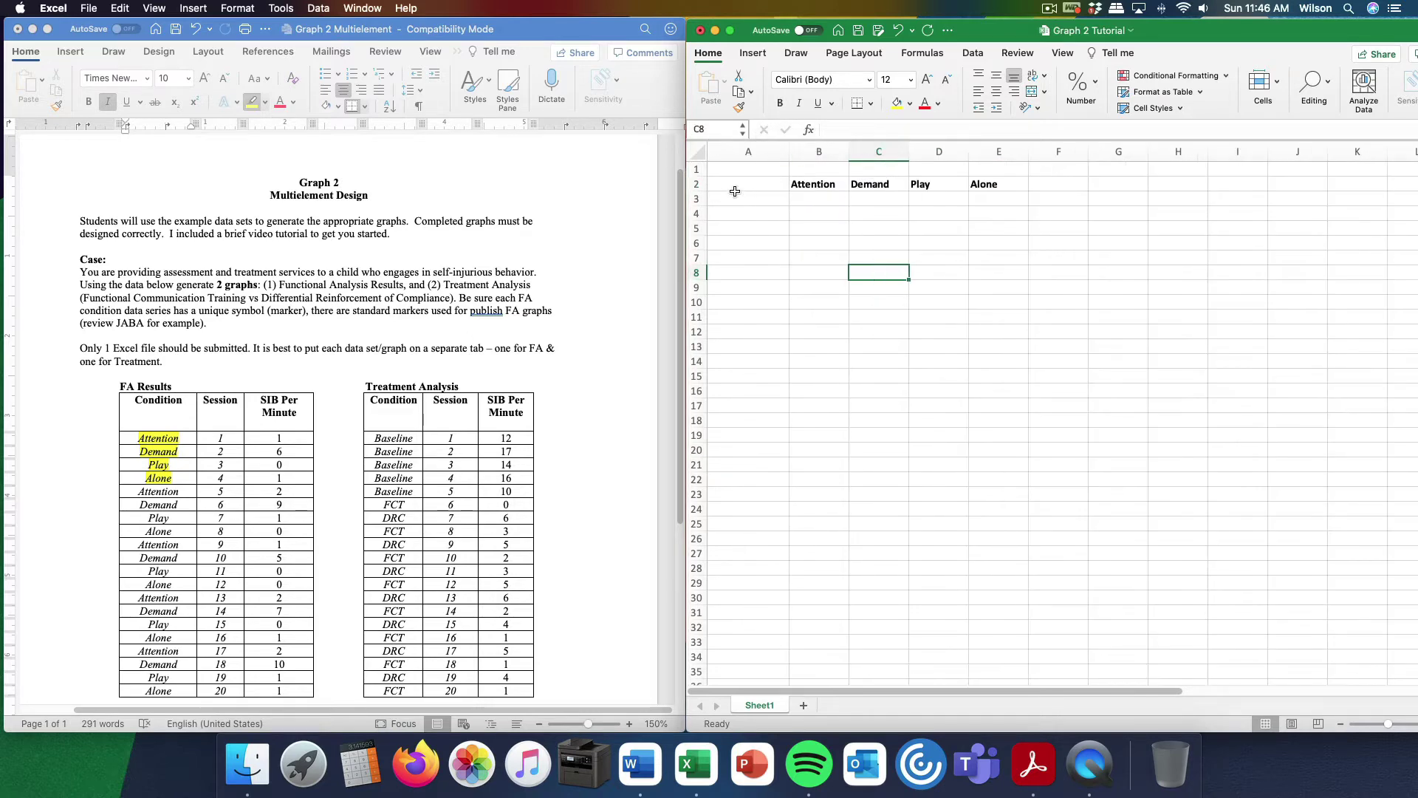
click(739, 181)
text(Session#)
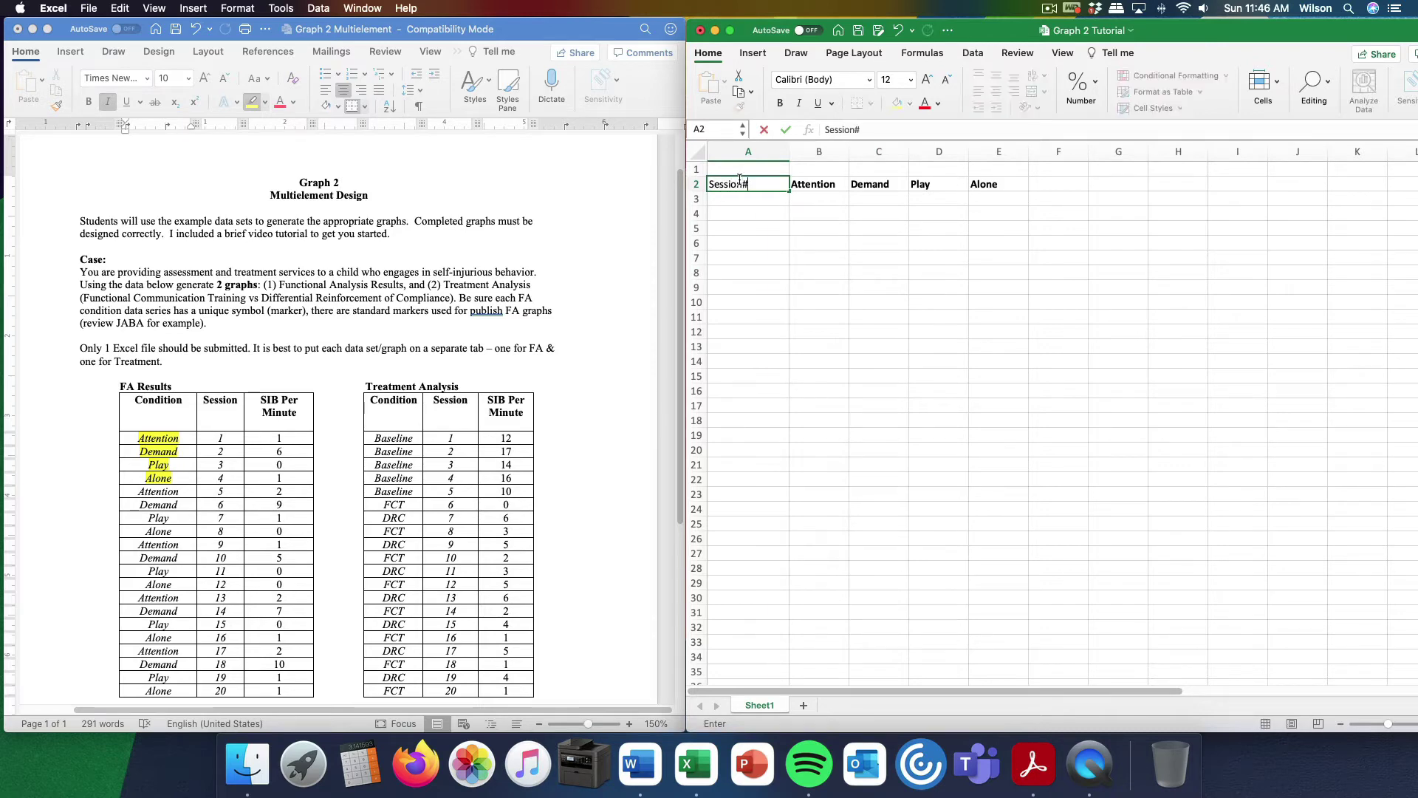
key(Return)
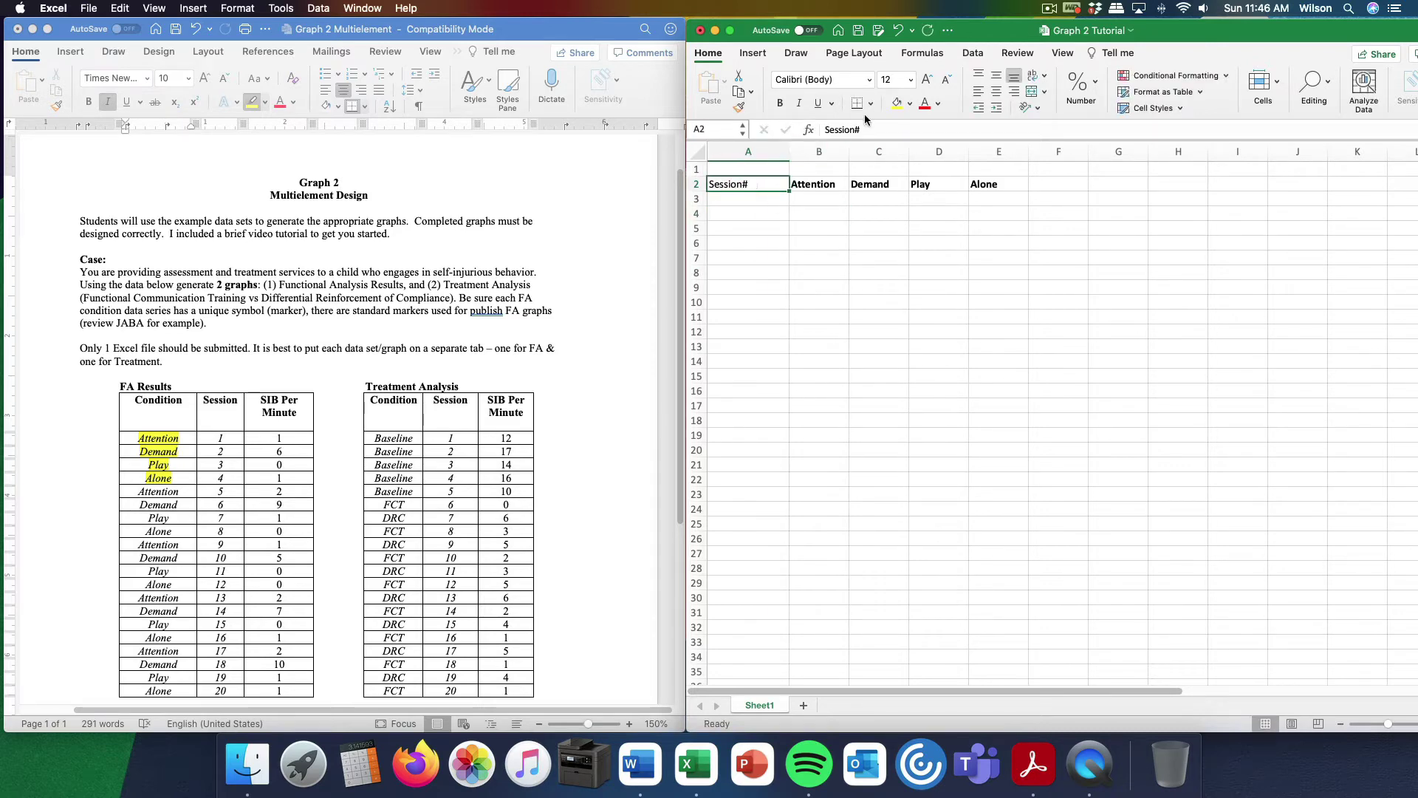
click(780, 102)
click(835, 239)
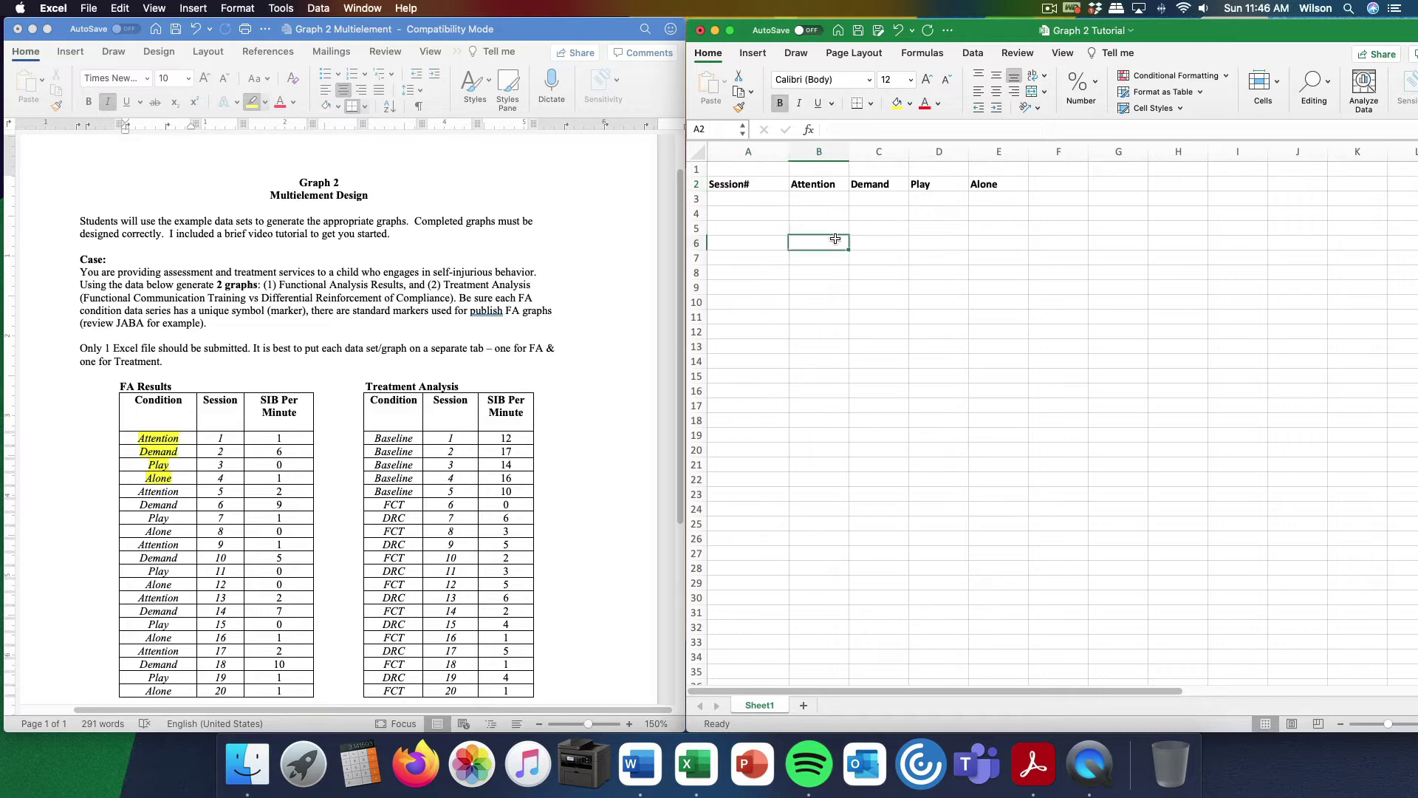
Highlight sessions 1–20 in Word, then fill 1 through 20 down A3:A22 in Excel
click(215, 441)
drag(211, 441, 225, 691)
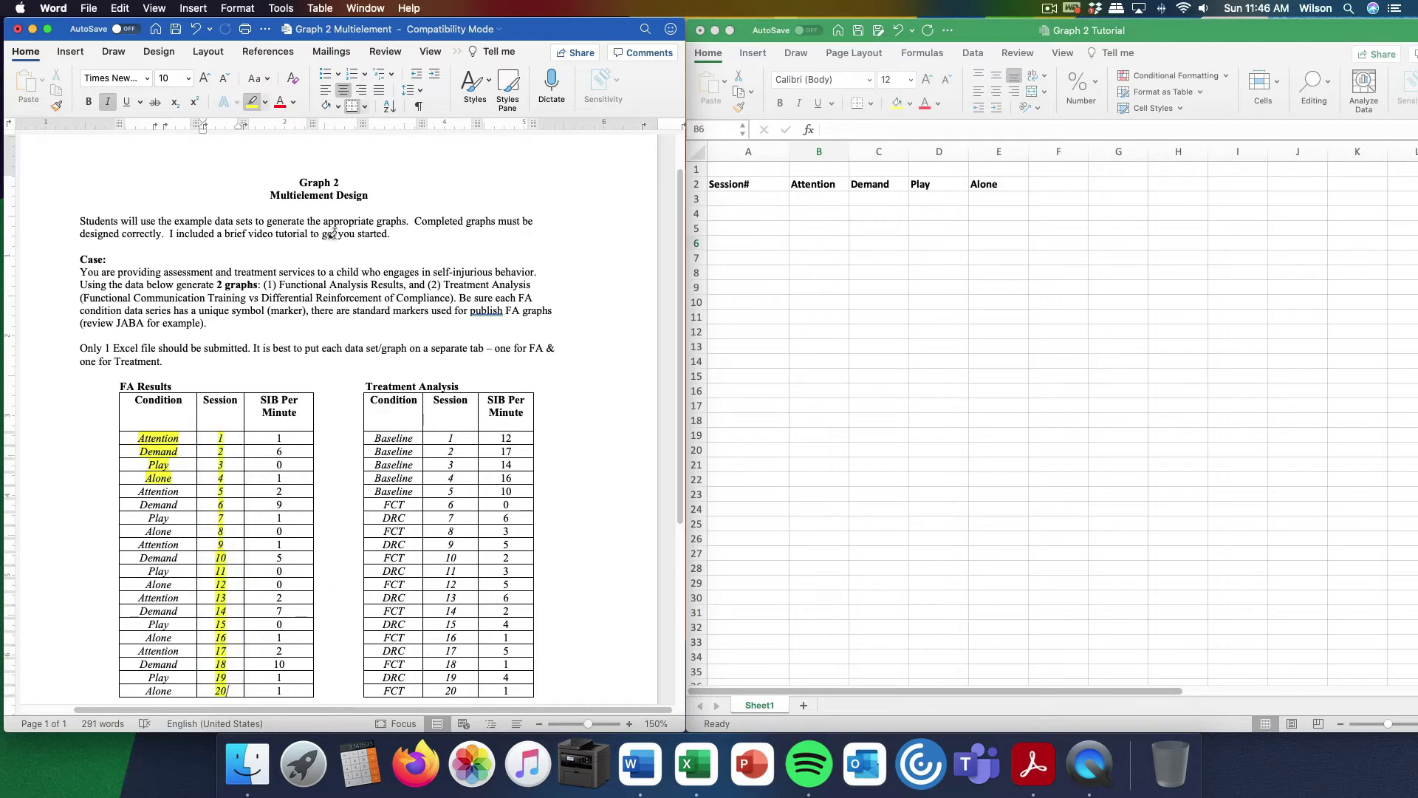
click(747, 196)
text(1)
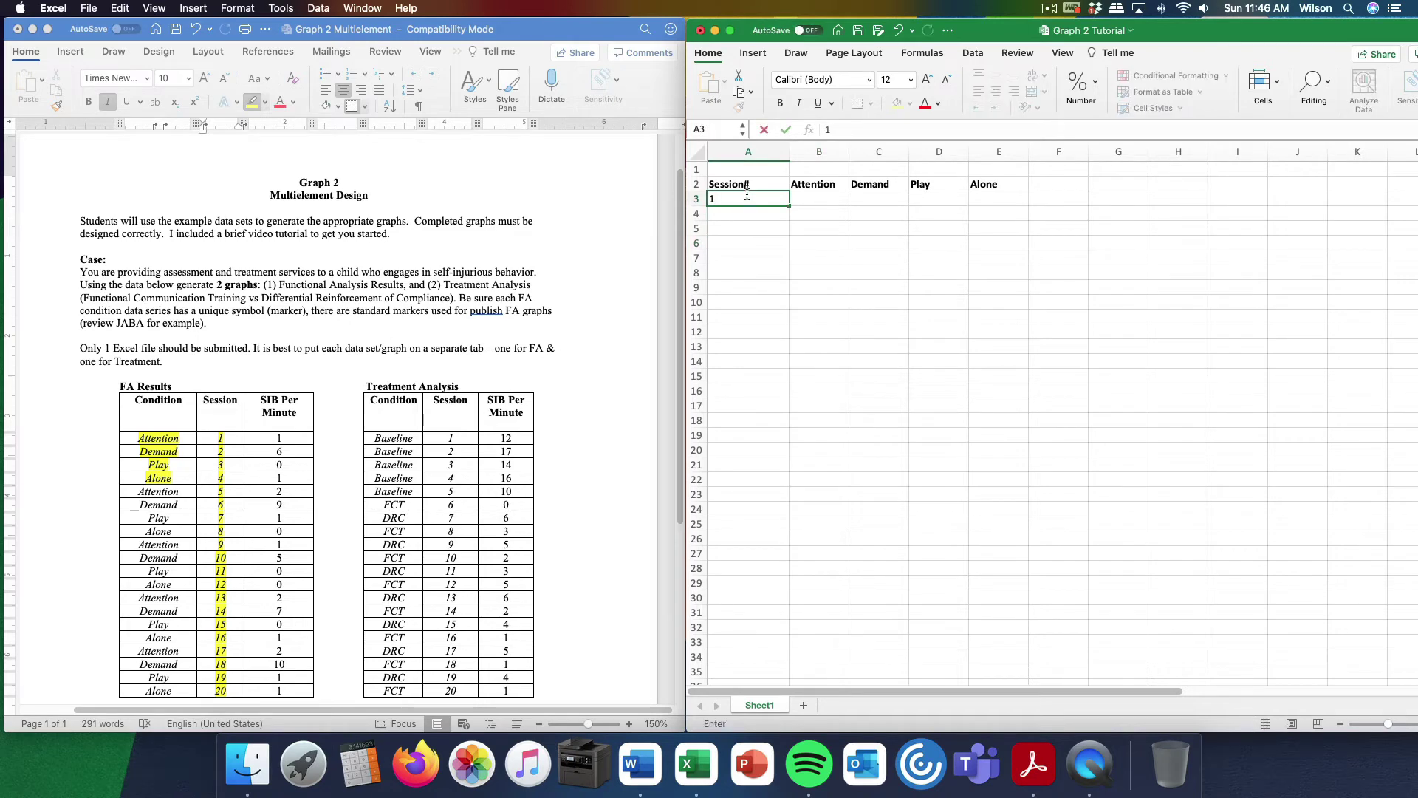
key(Return)
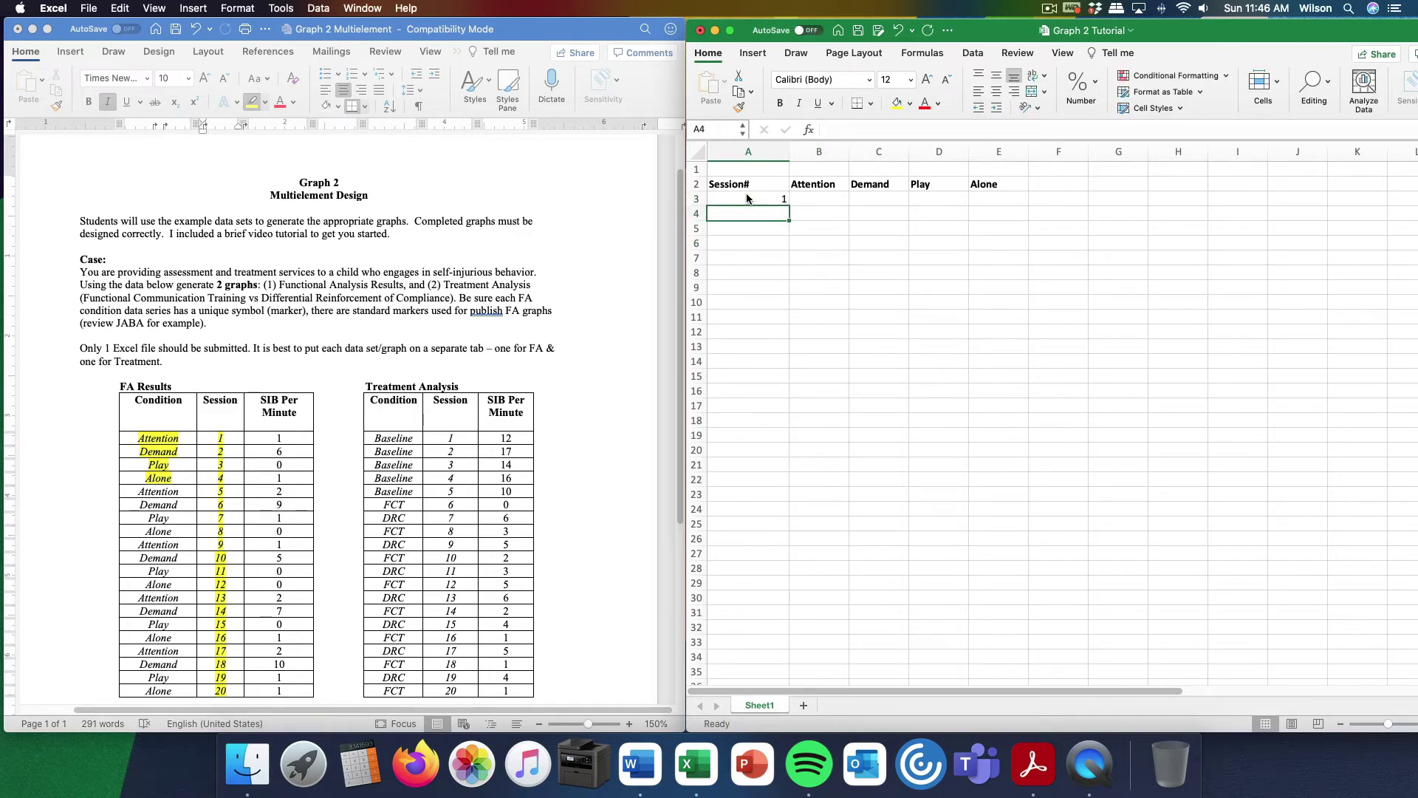
text(2)
key(Return)
drag(747, 196, 745, 212)
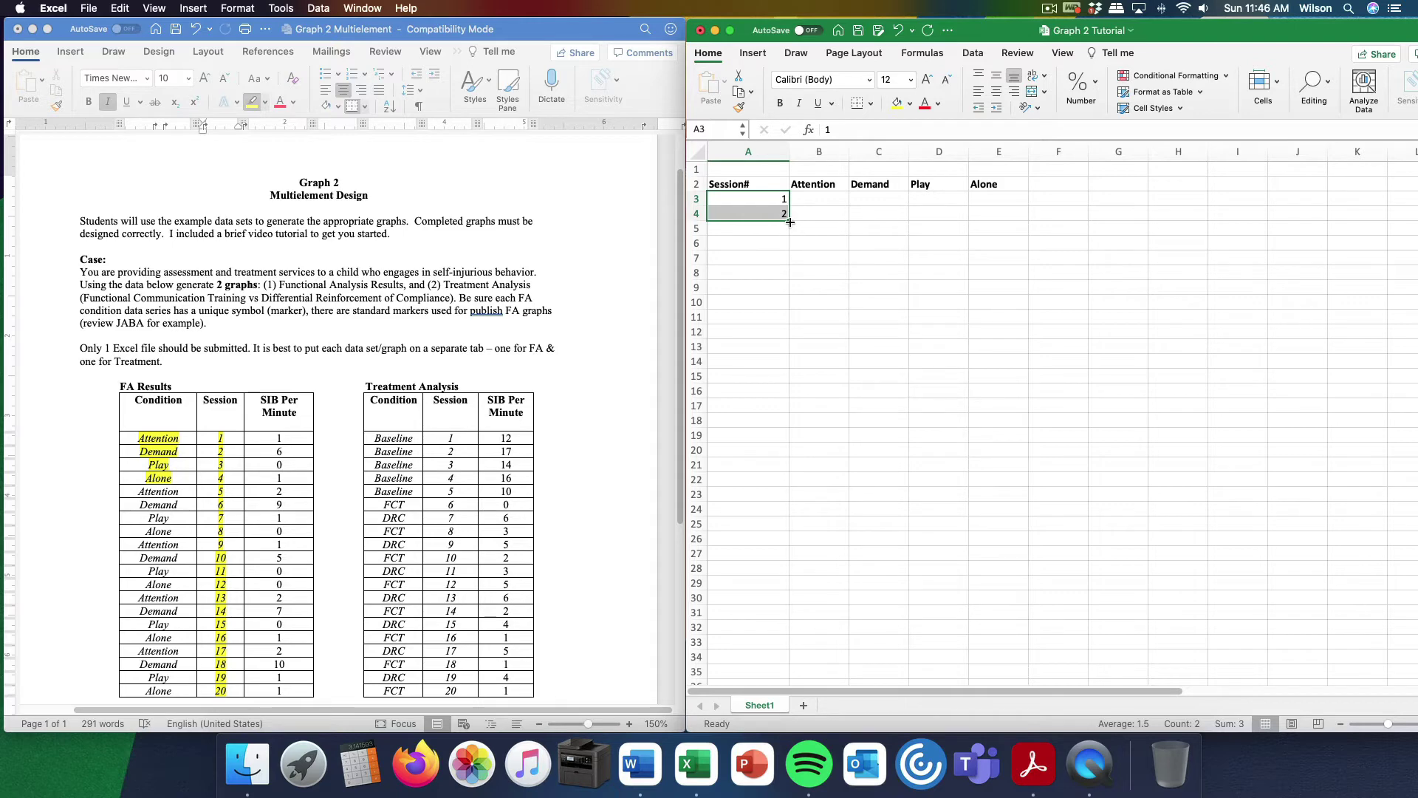
drag(789, 221, 798, 490)
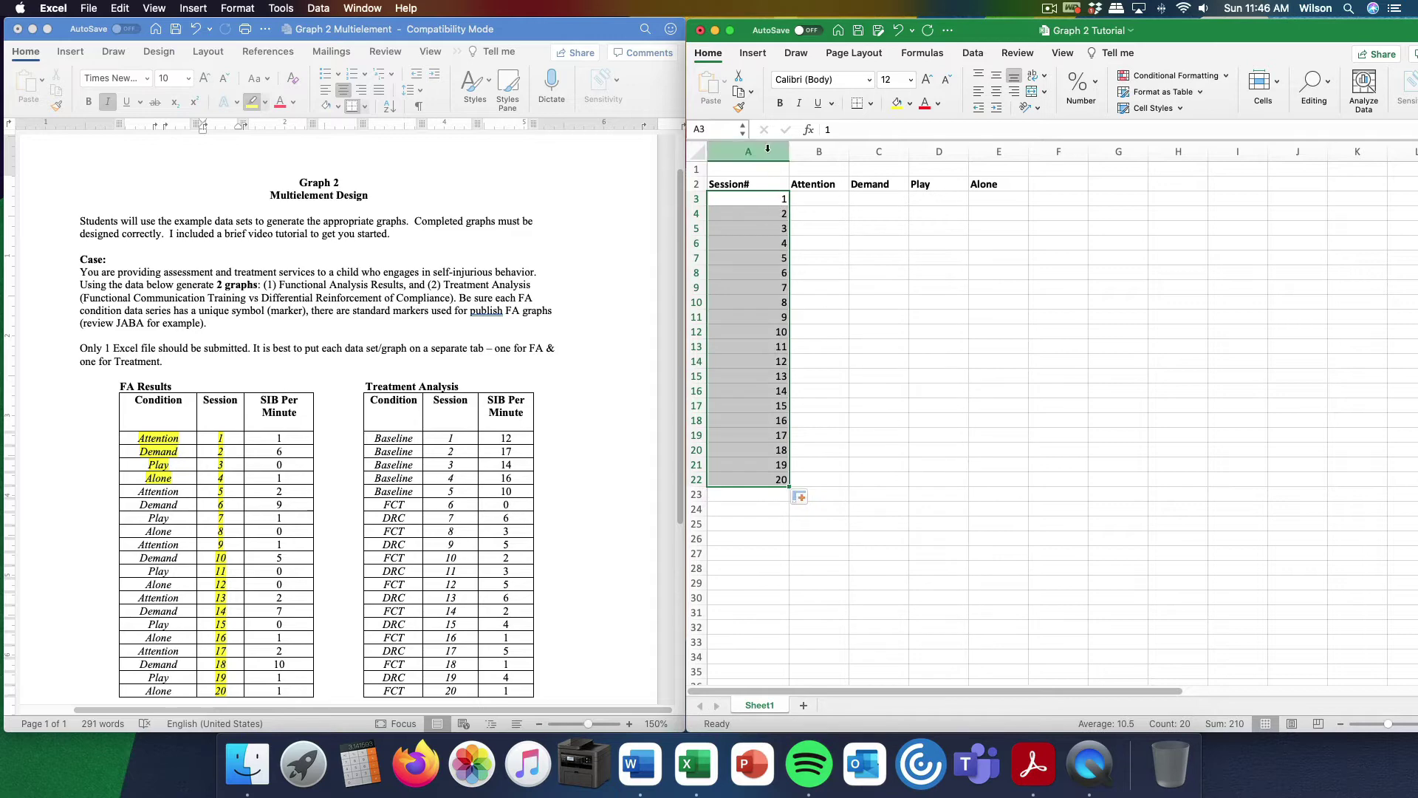
drag(791, 154, 755, 154)
click(903, 302)
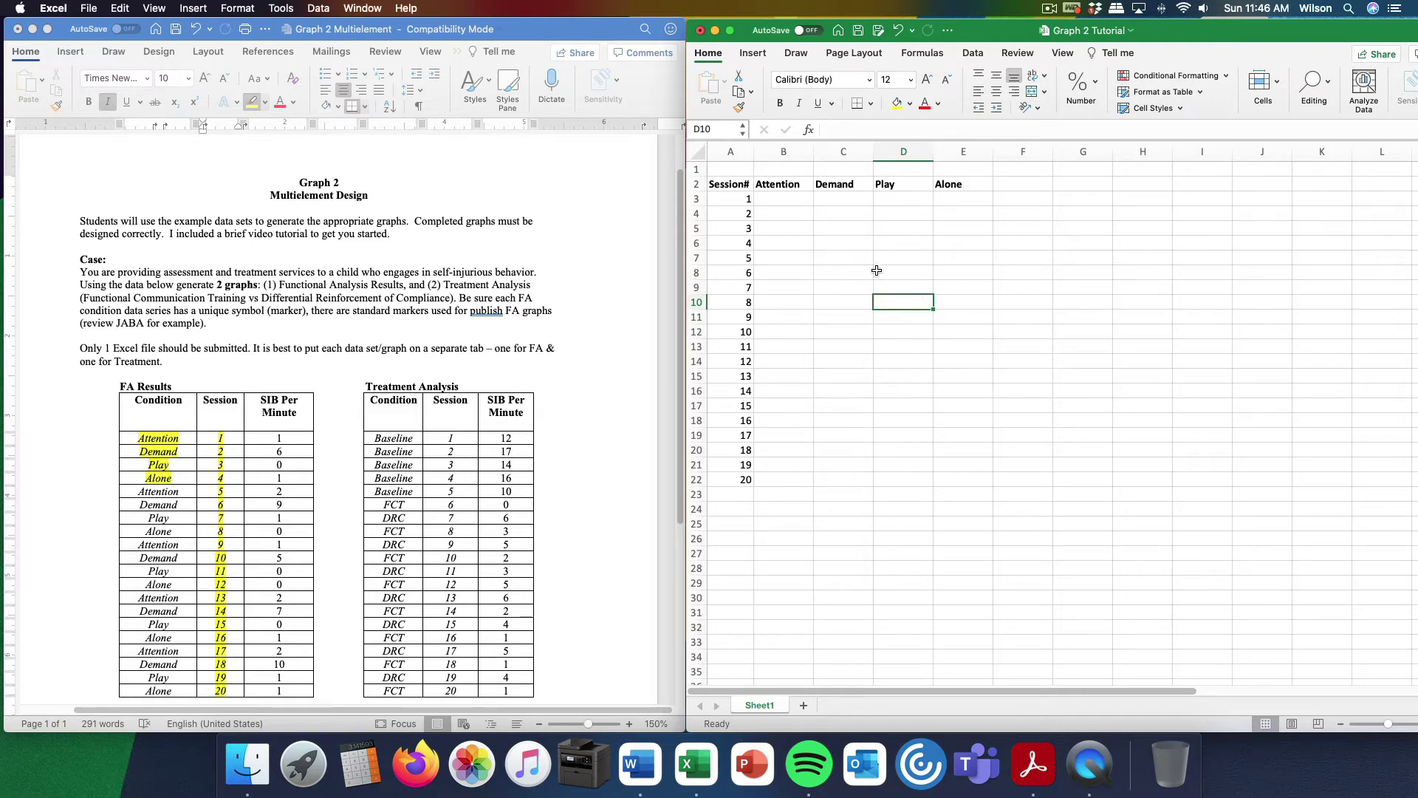
Centre the Attention, Demand, Play and Alone columns B to E
scroll(458, 467, down, 3)
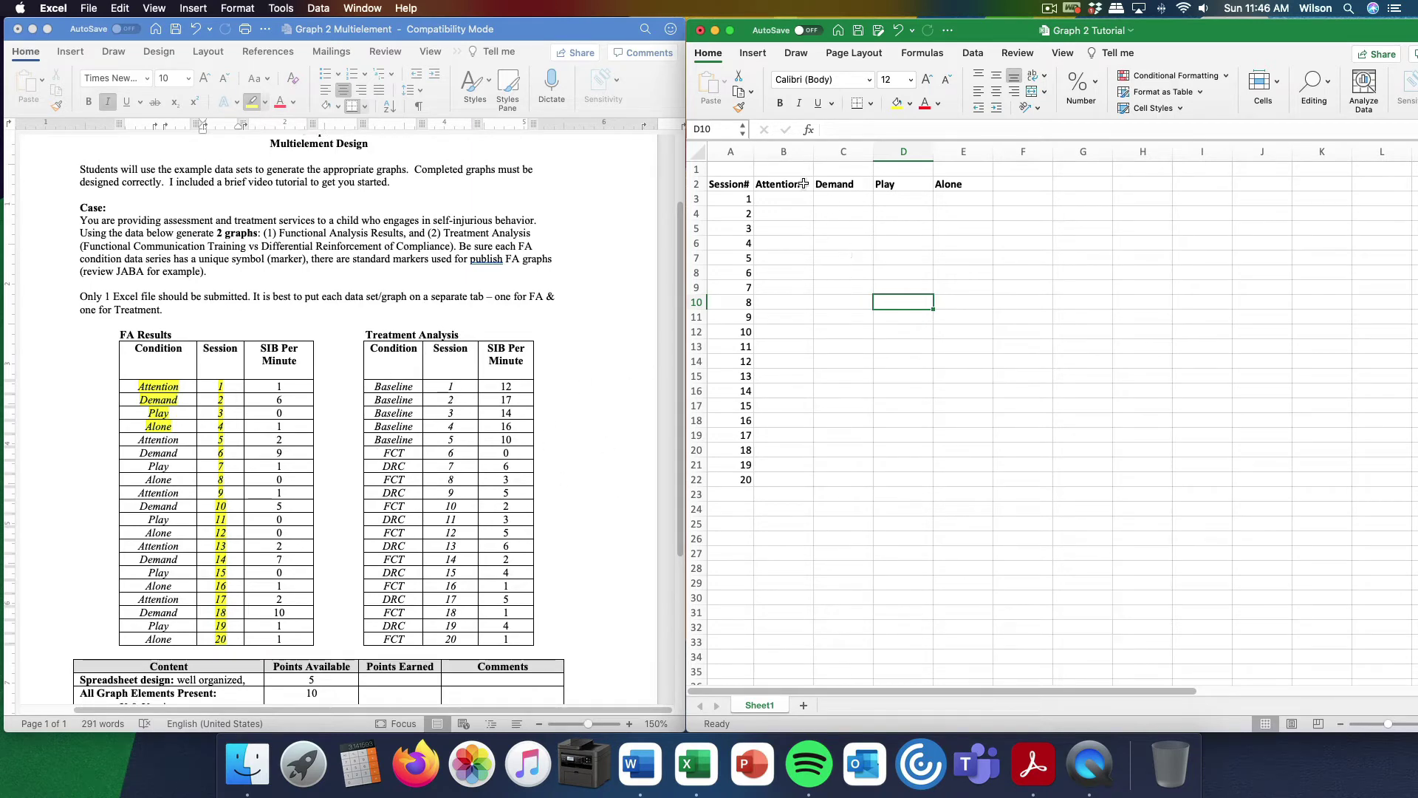
drag(789, 152, 949, 152)
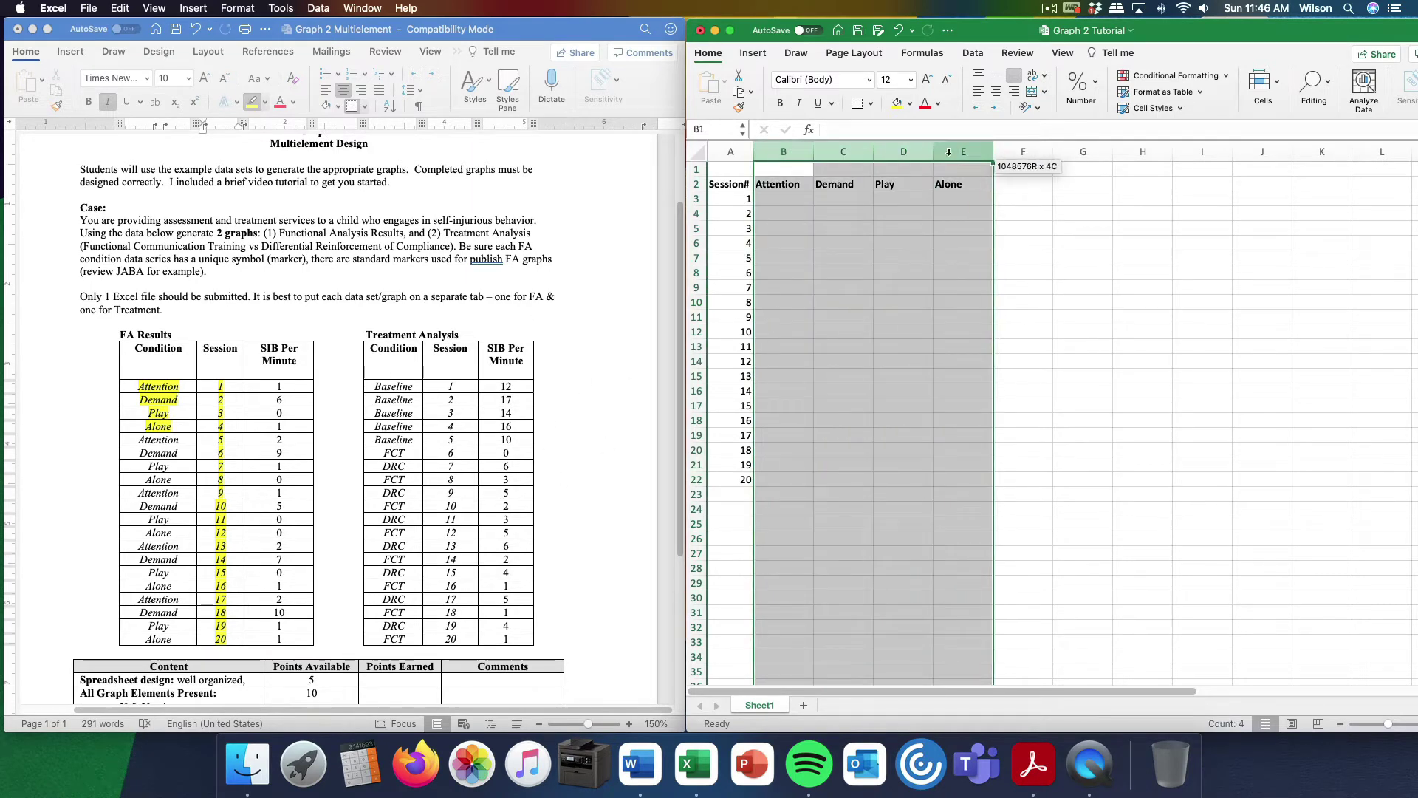
click(999, 90)
click(1092, 216)
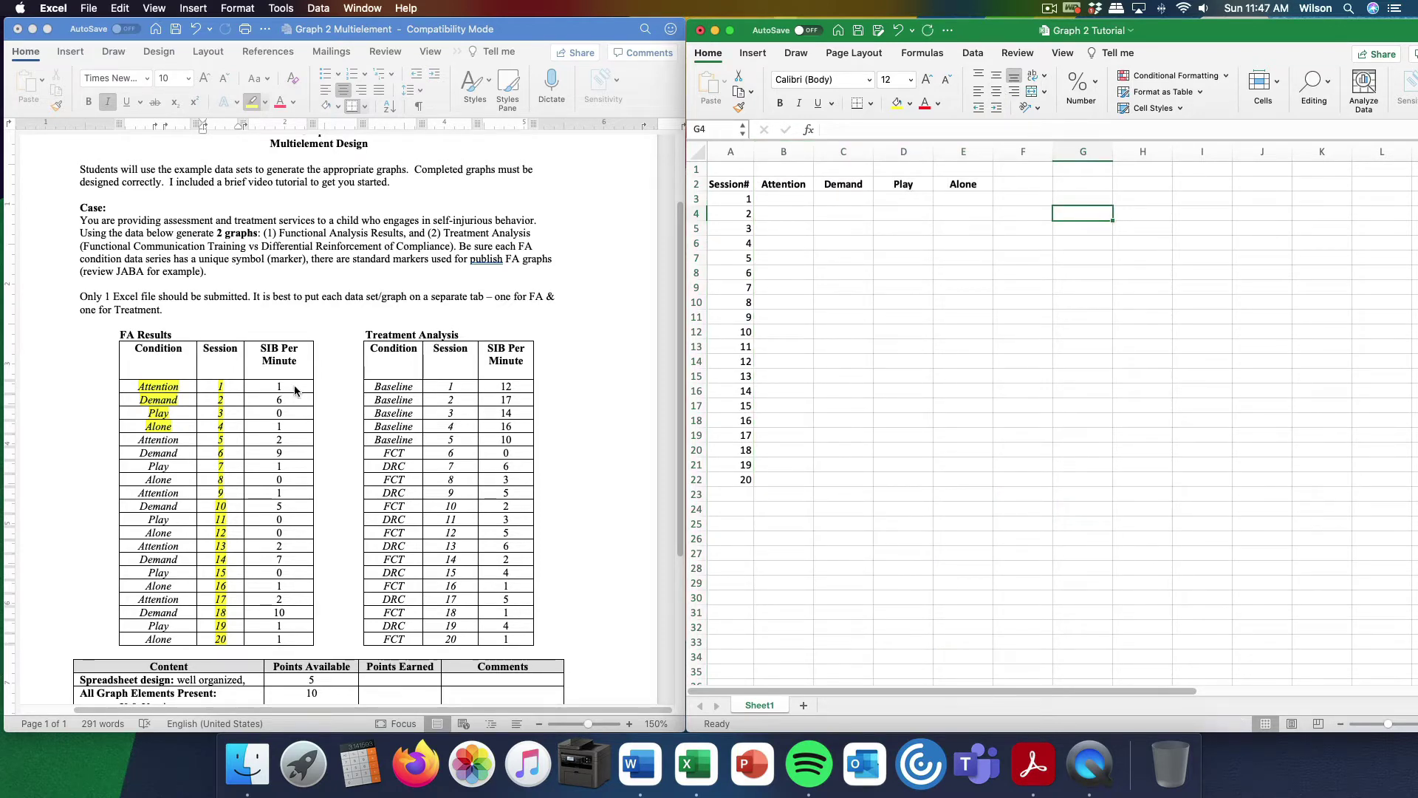
scroll(293, 389, down, 1)
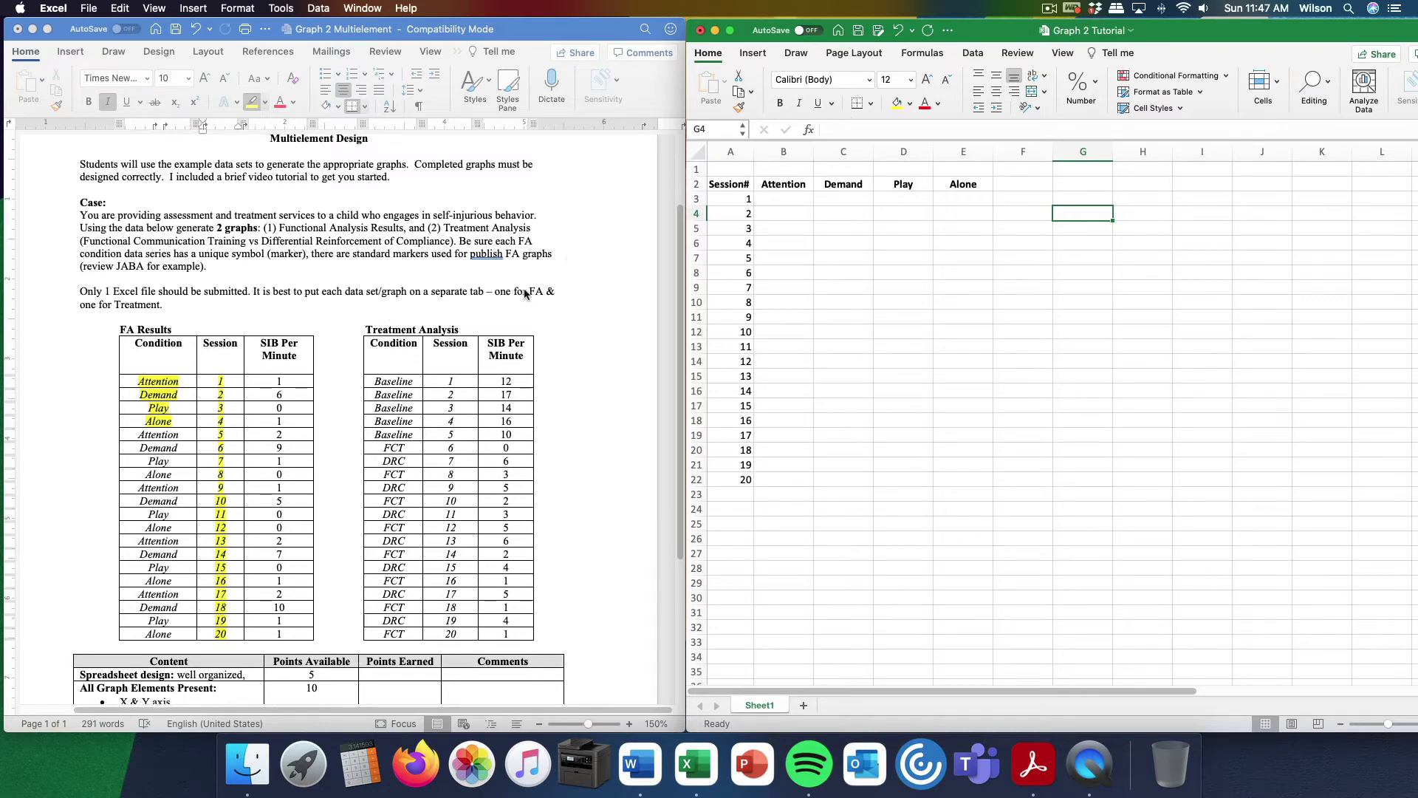
Enter sessions 1–4 rates: Attention 1, Demand 6, Play 0, Alone 1
click(770, 196)
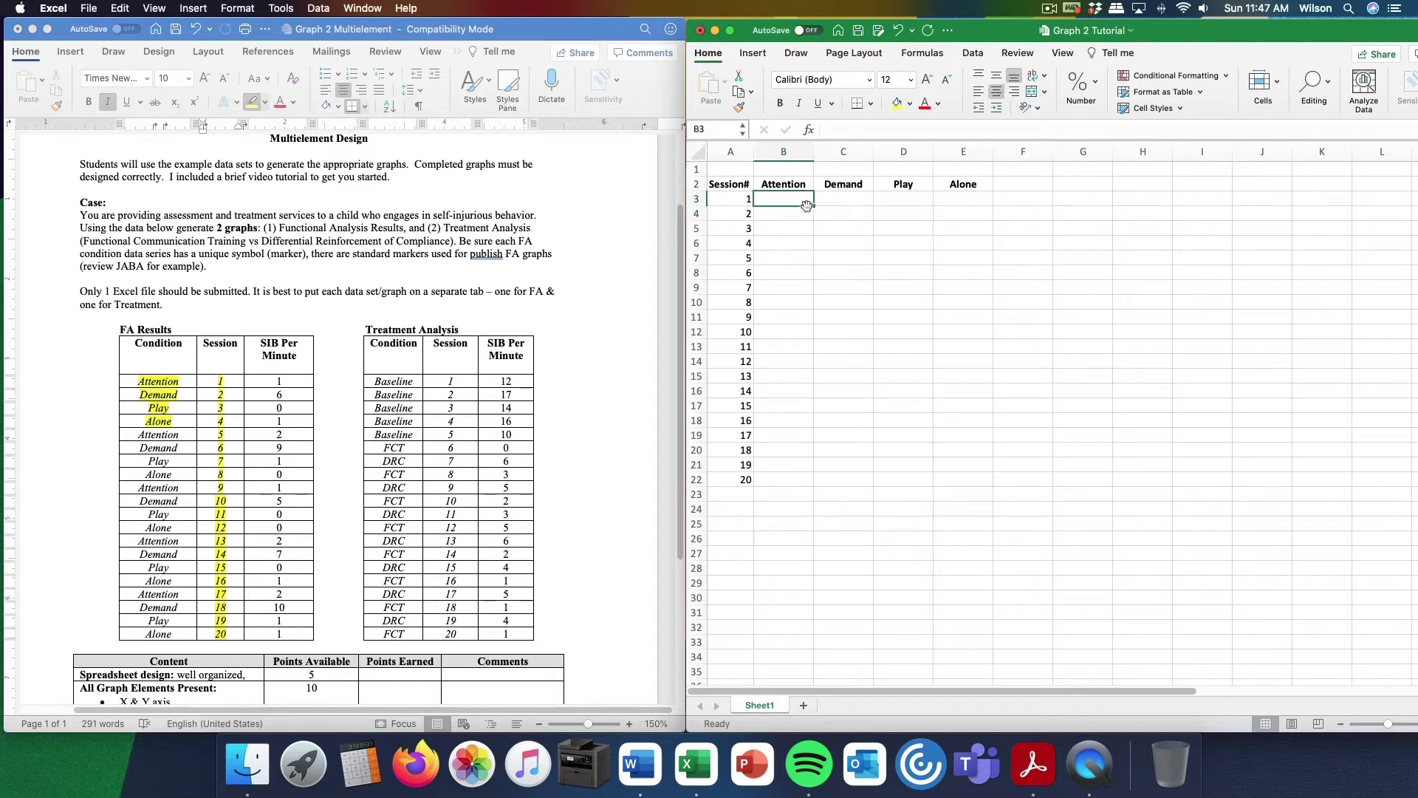
click(832, 215)
click(896, 228)
click(940, 246)
click(786, 195)
text(1)
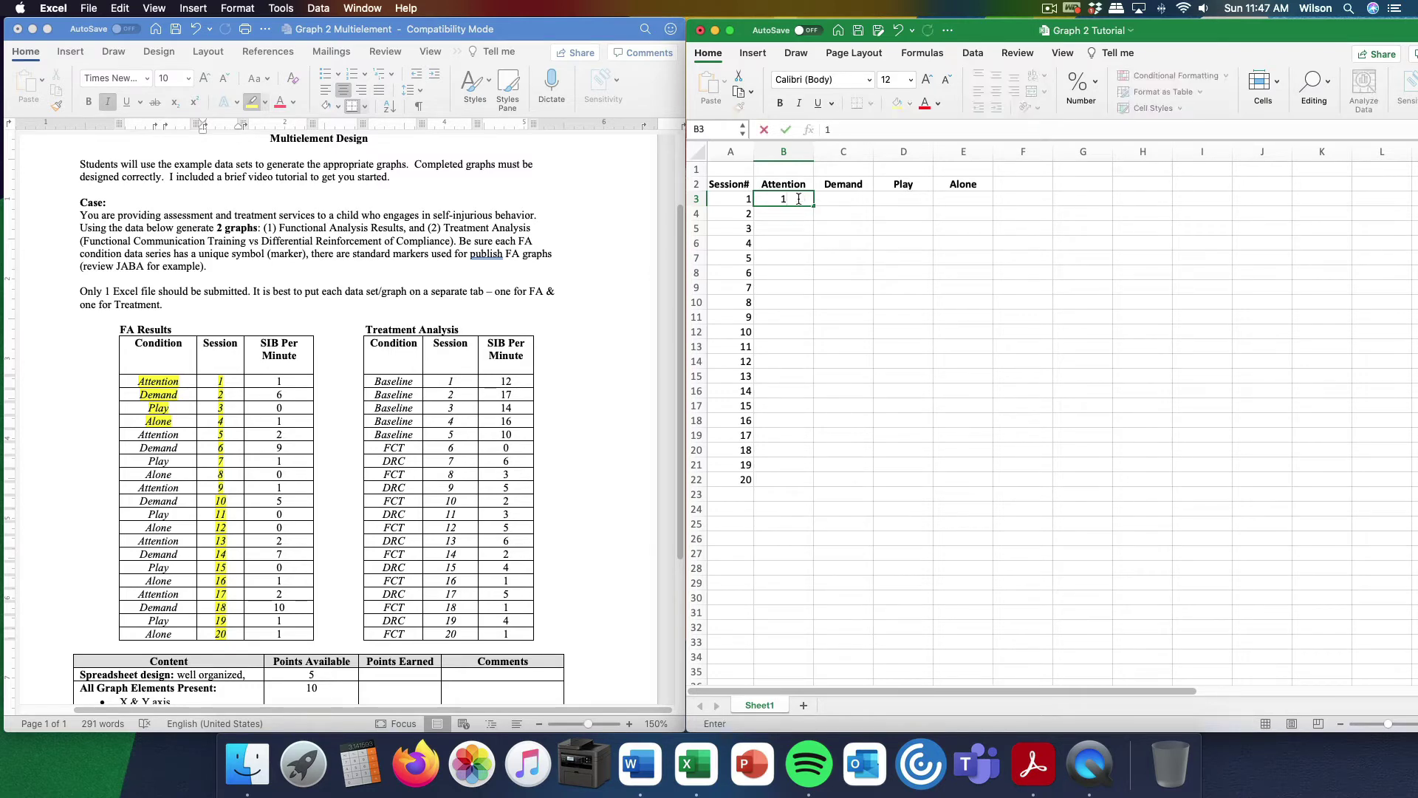
key(Return)
key(Right)
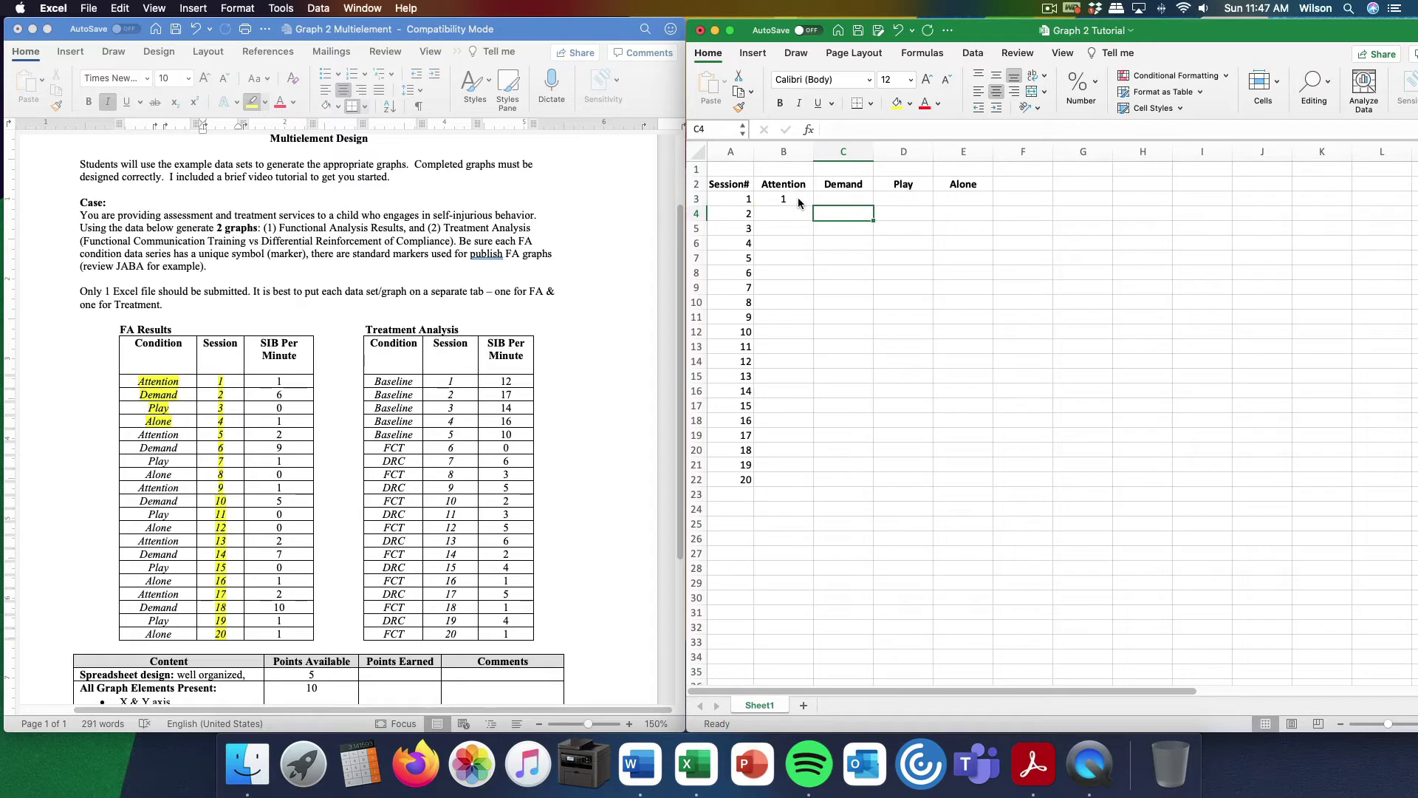
text(6)
key(Return)
key(Right)
text(0)
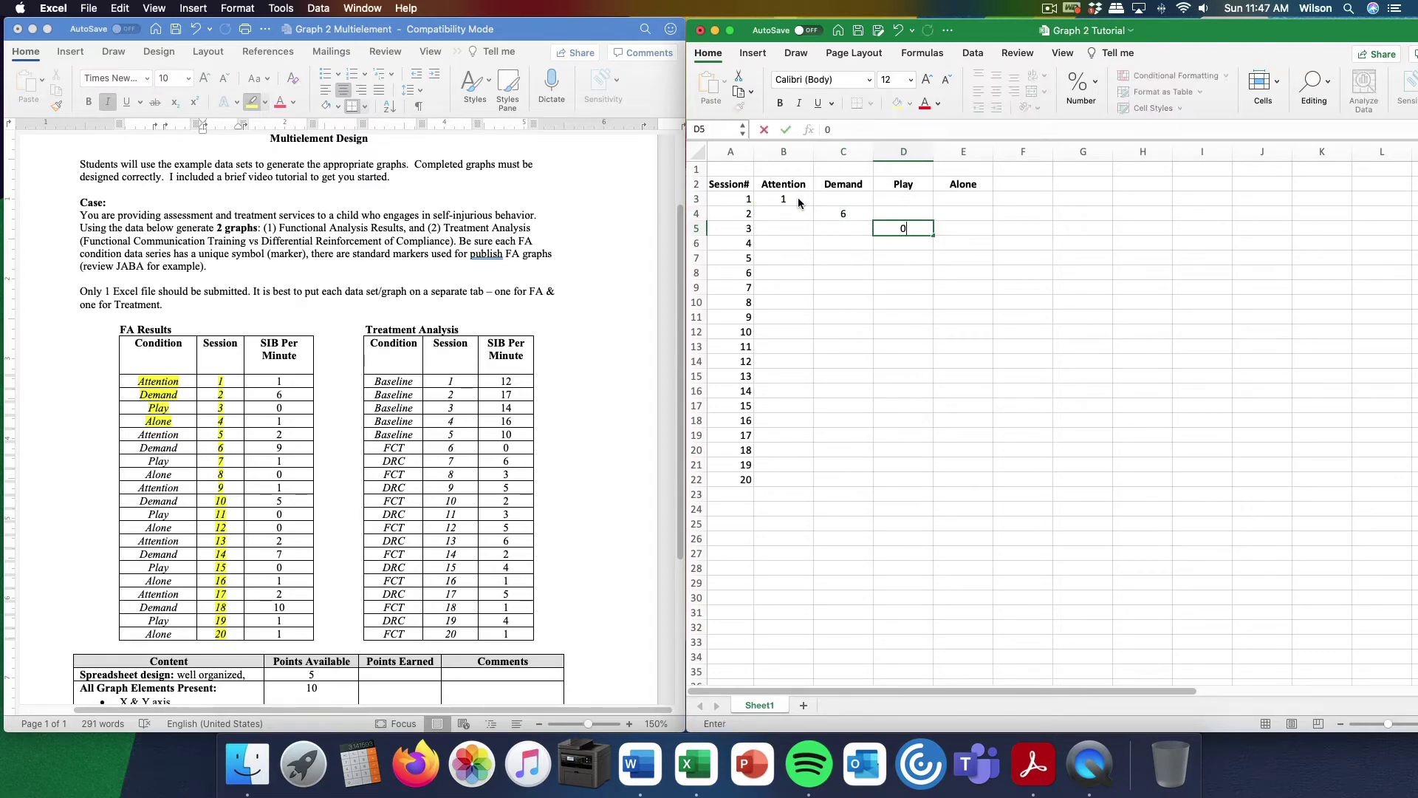
key(Return)
key(Right)
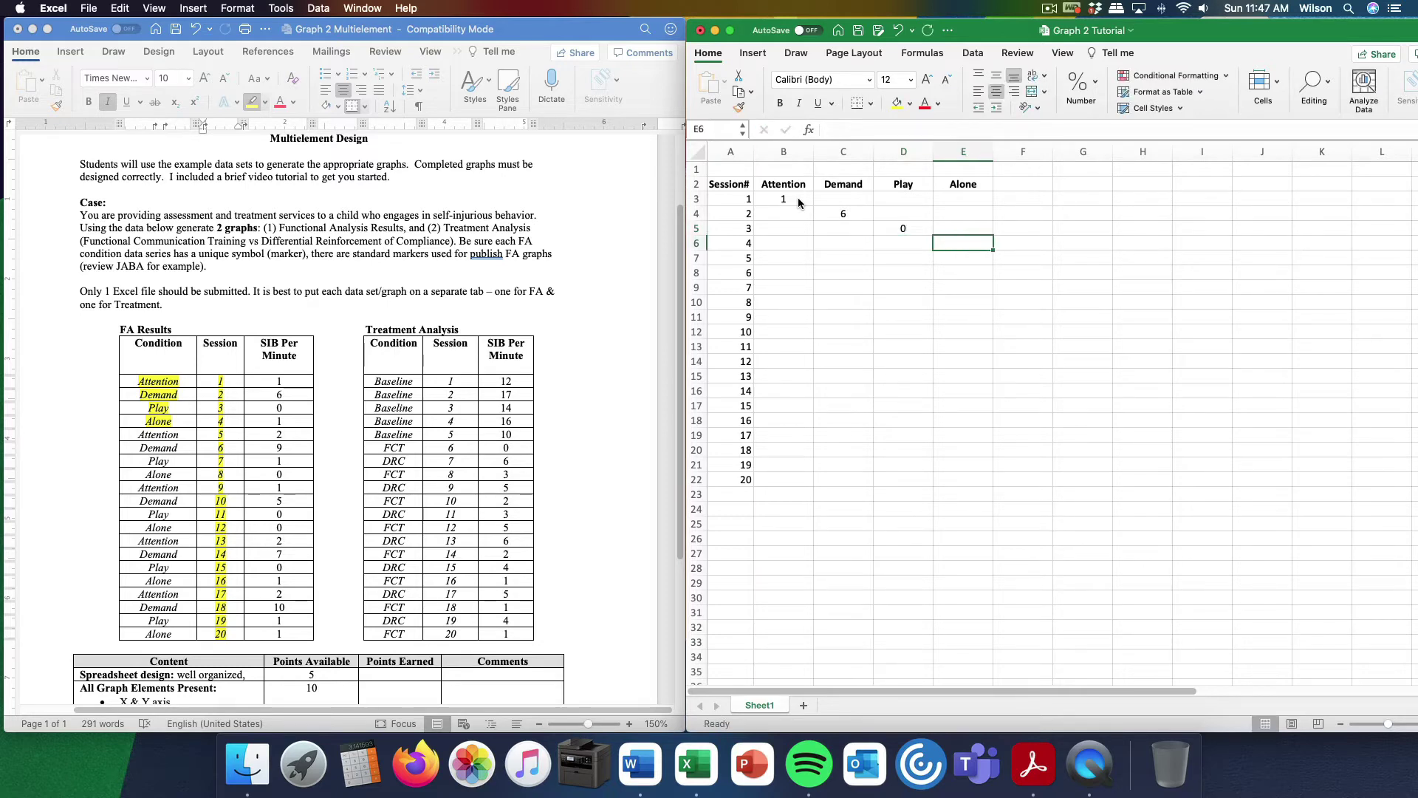
text(1)
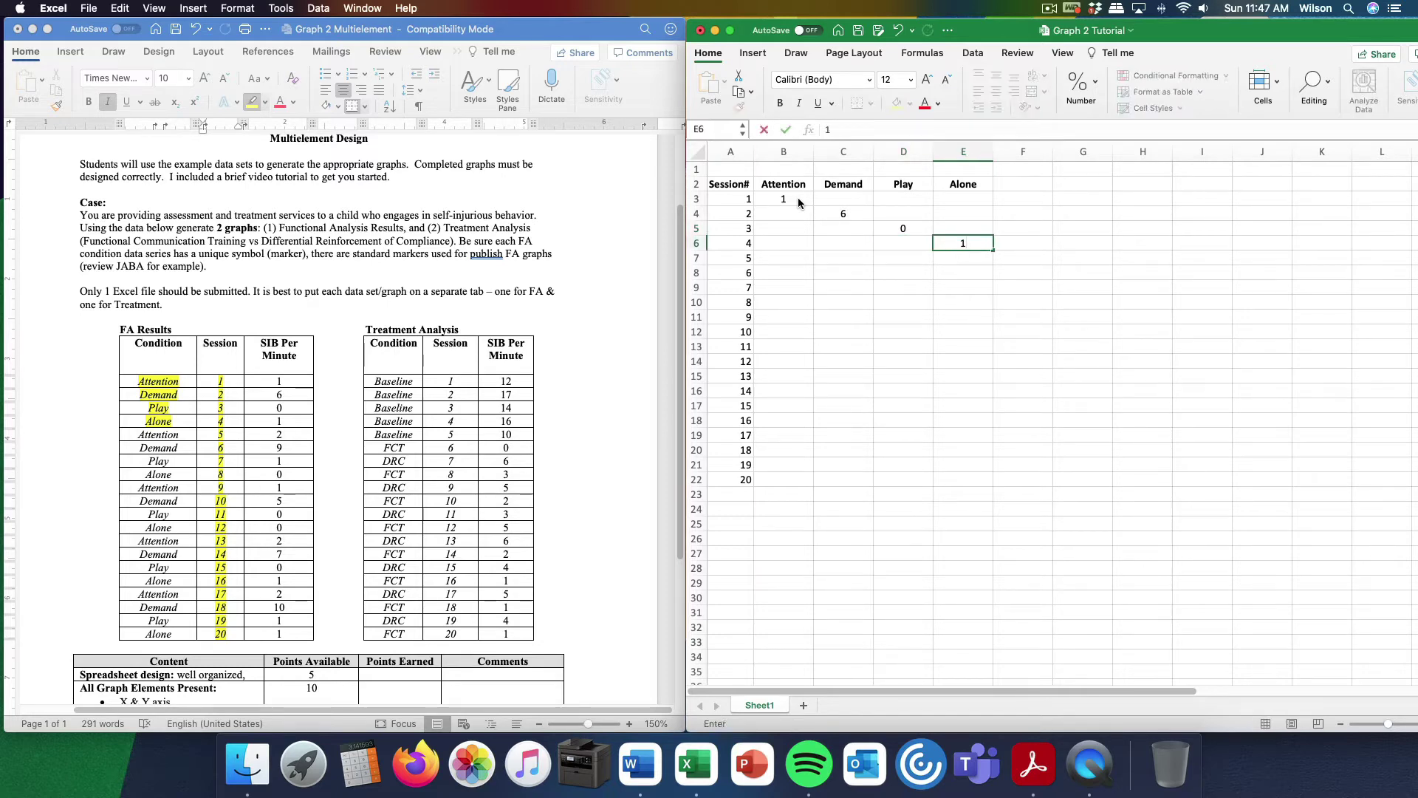
key(Return)
key(Left)
key(Left)
key(Left)
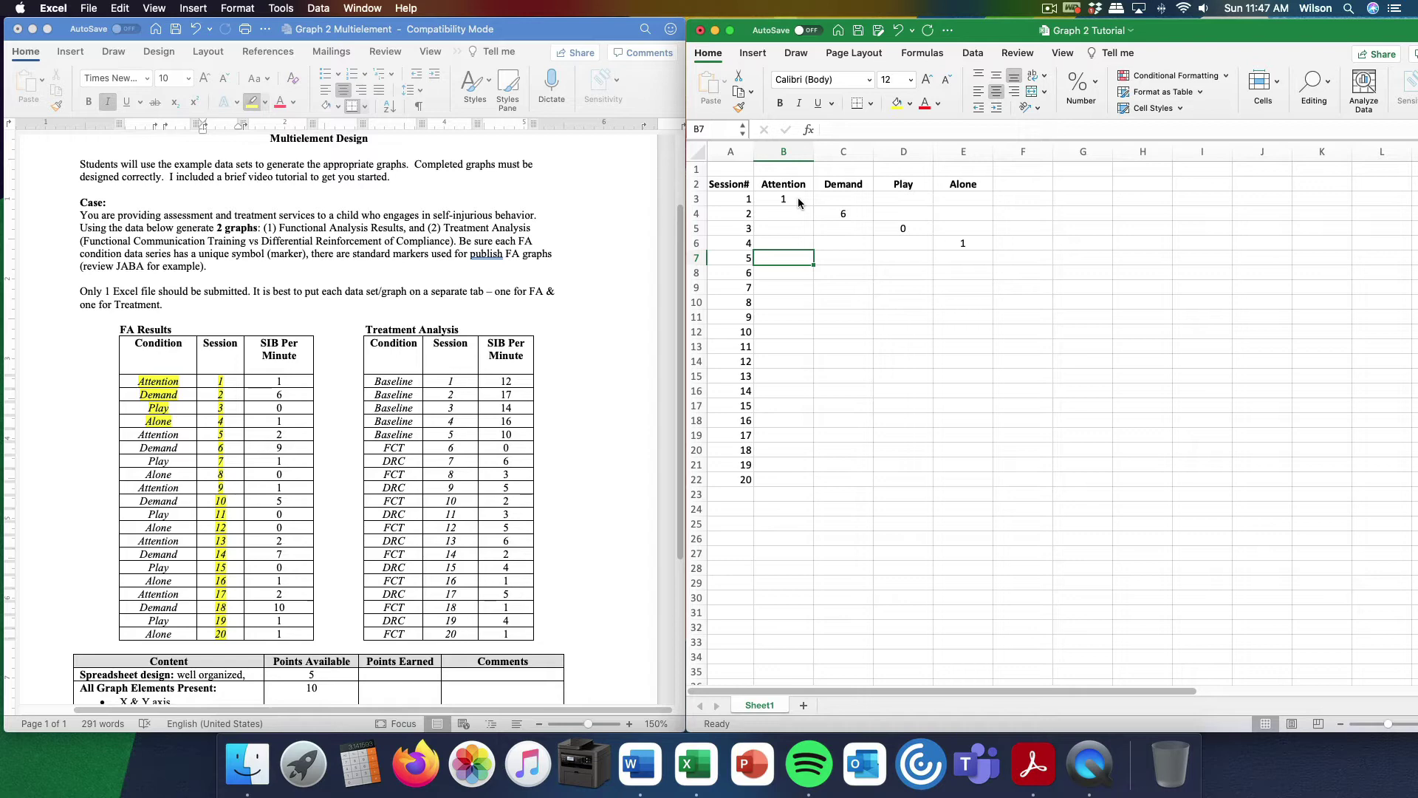
Mark session 5 in Word and enter sessions 5–8: Attention 2, Demand 9, Play 1, Alone 0
click(286, 431)
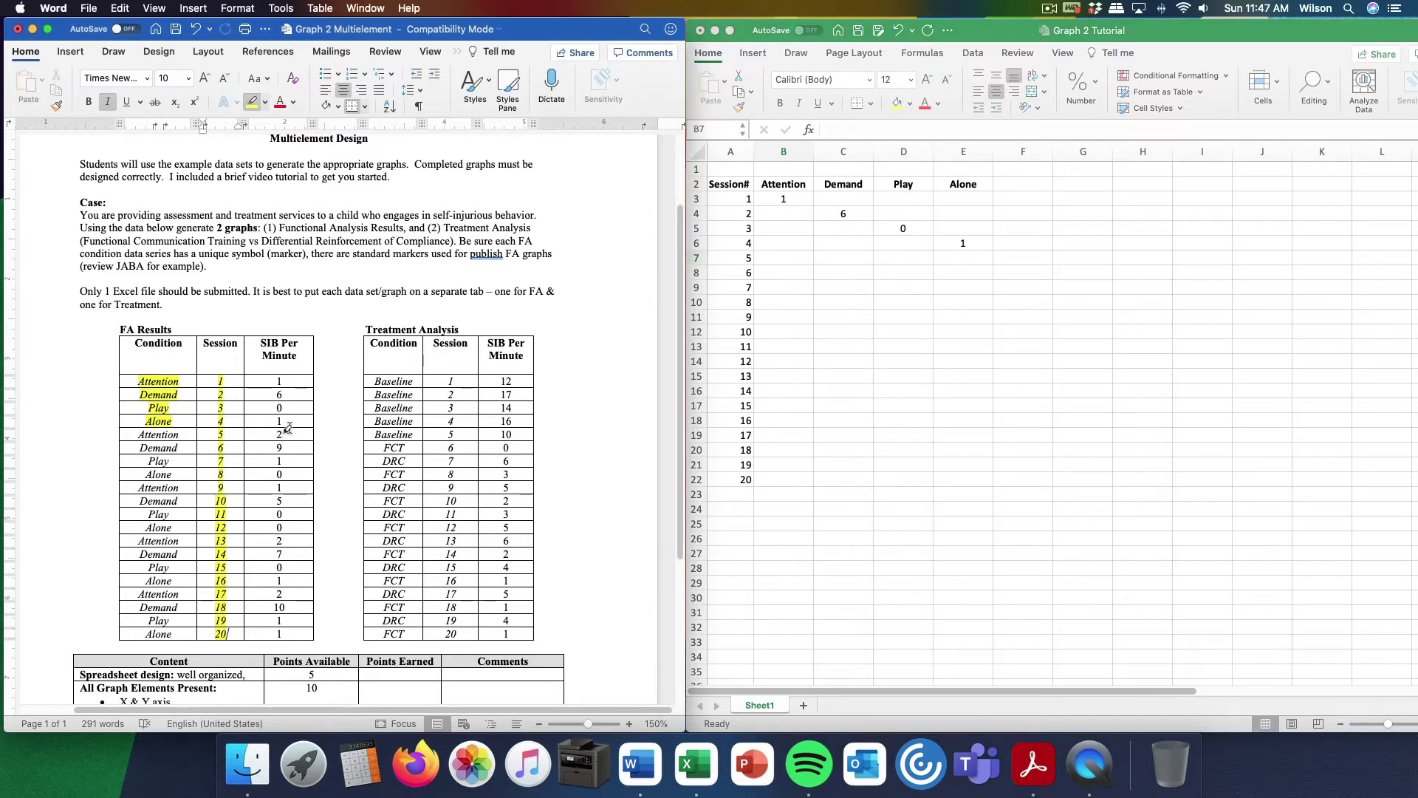
double_click(280, 435)
click(783, 260)
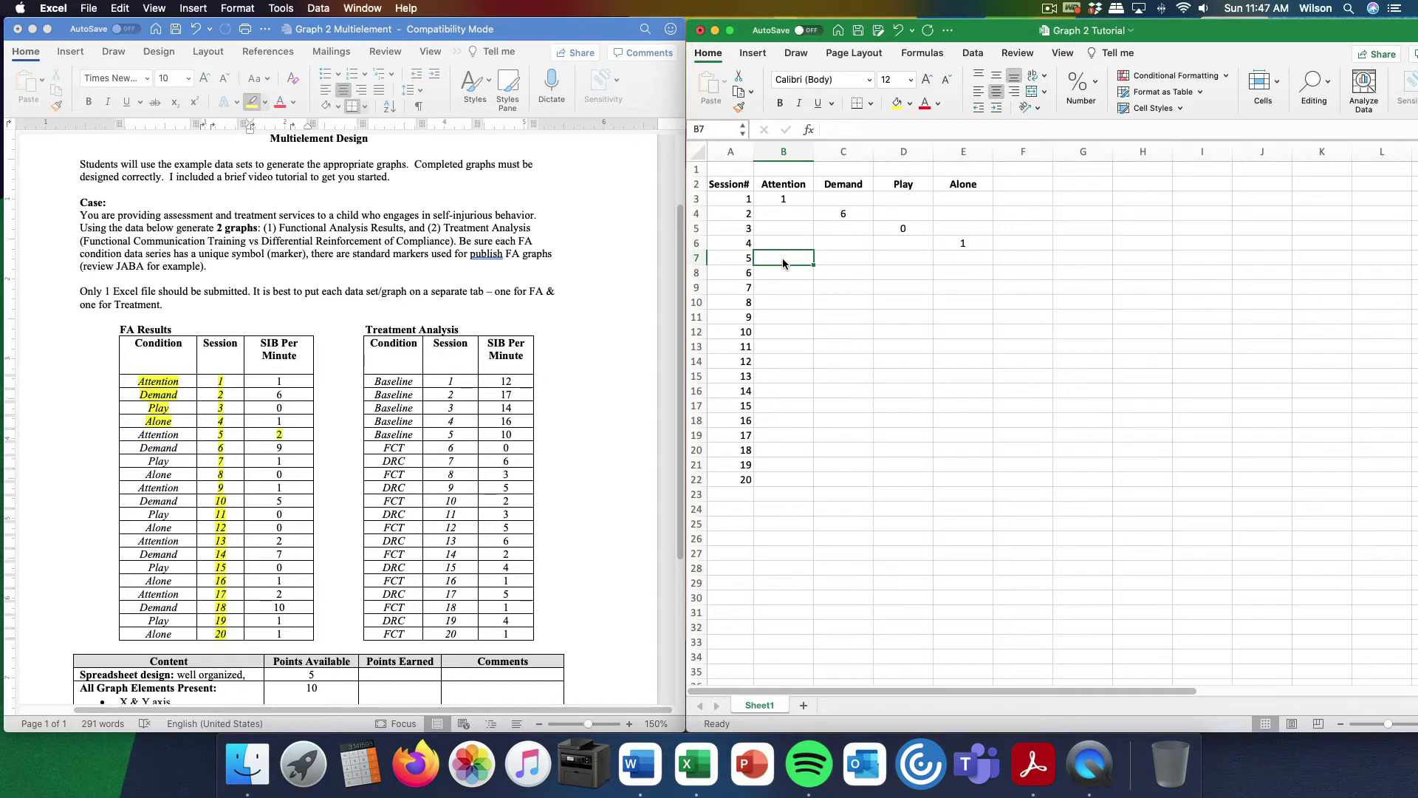
text(2)
key(Return)
key(Right)
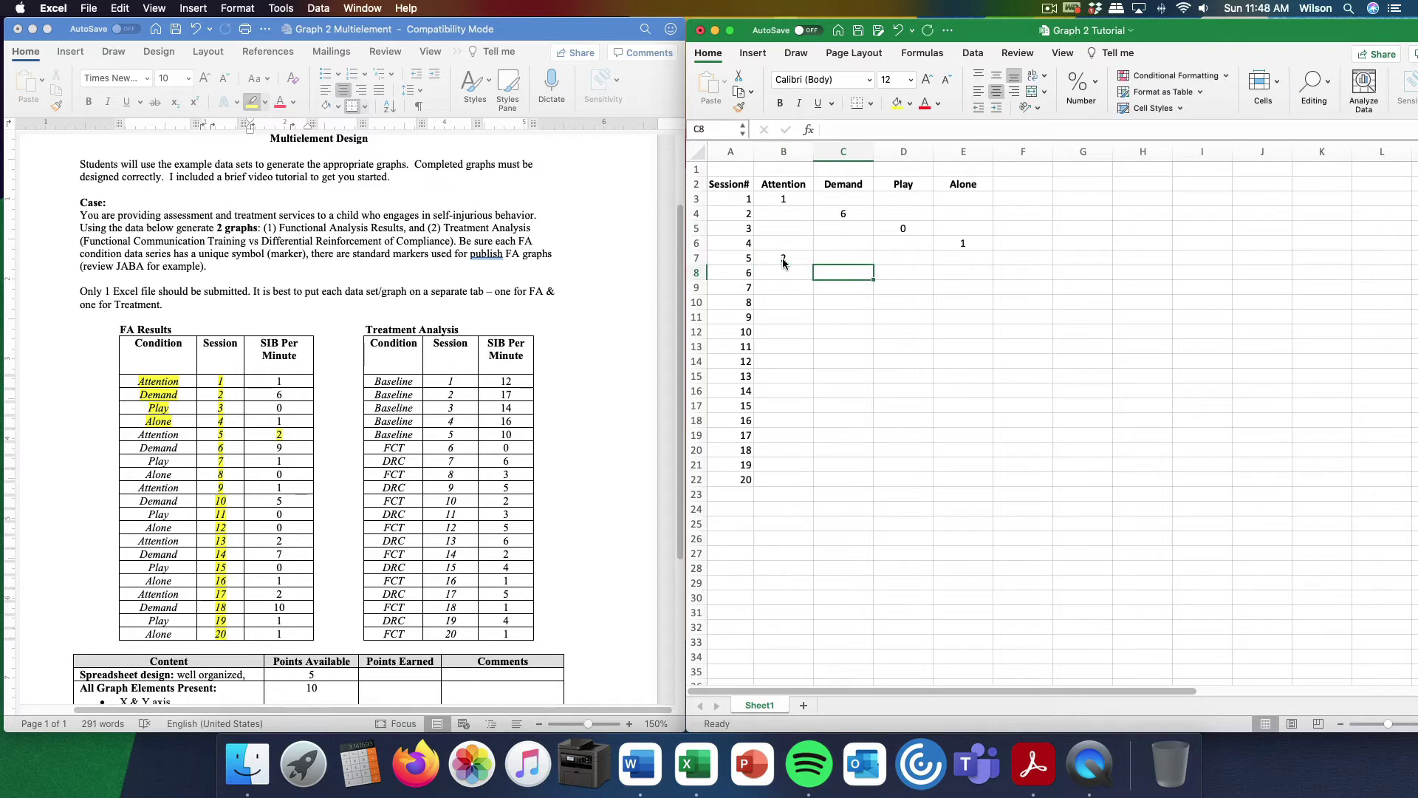
text(9)
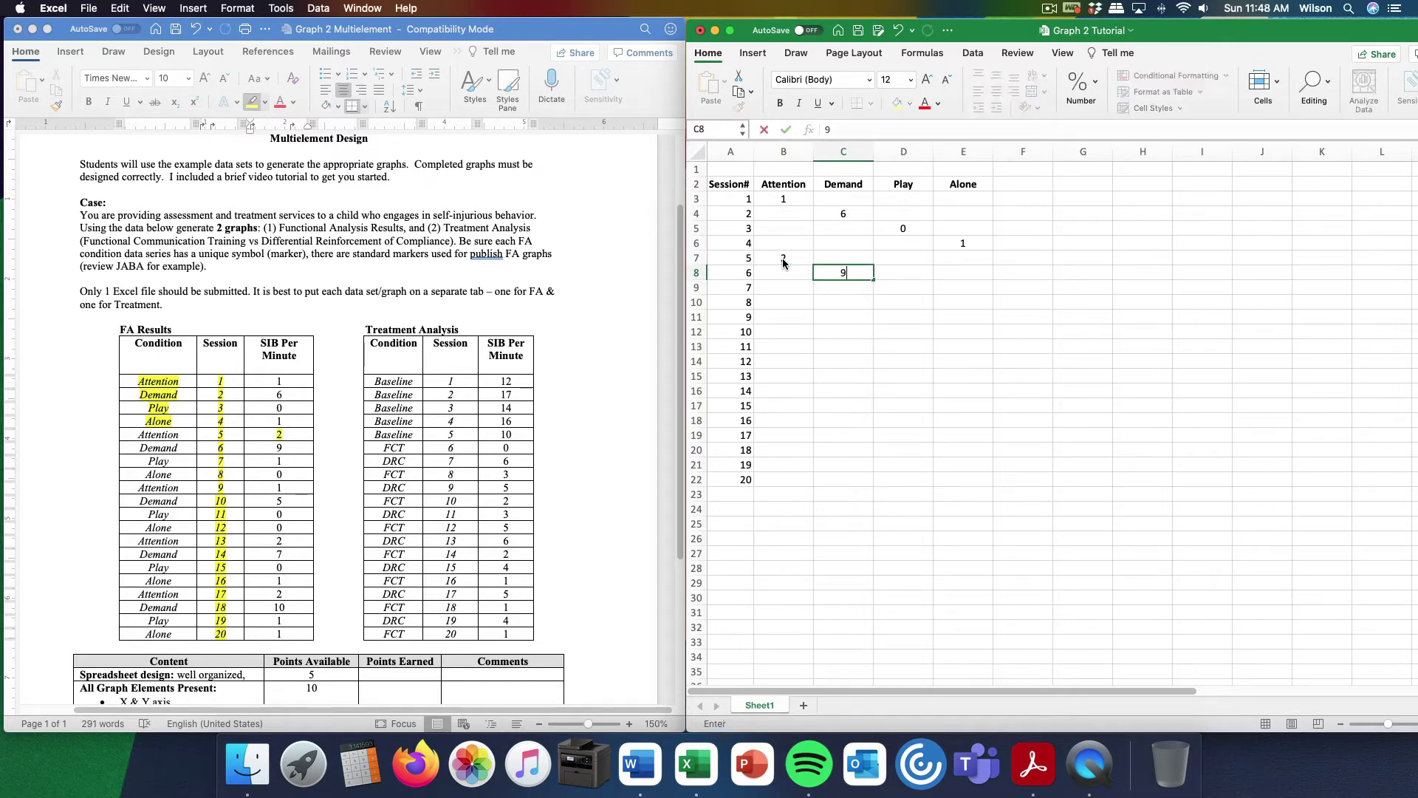
key(Return)
key(Right)
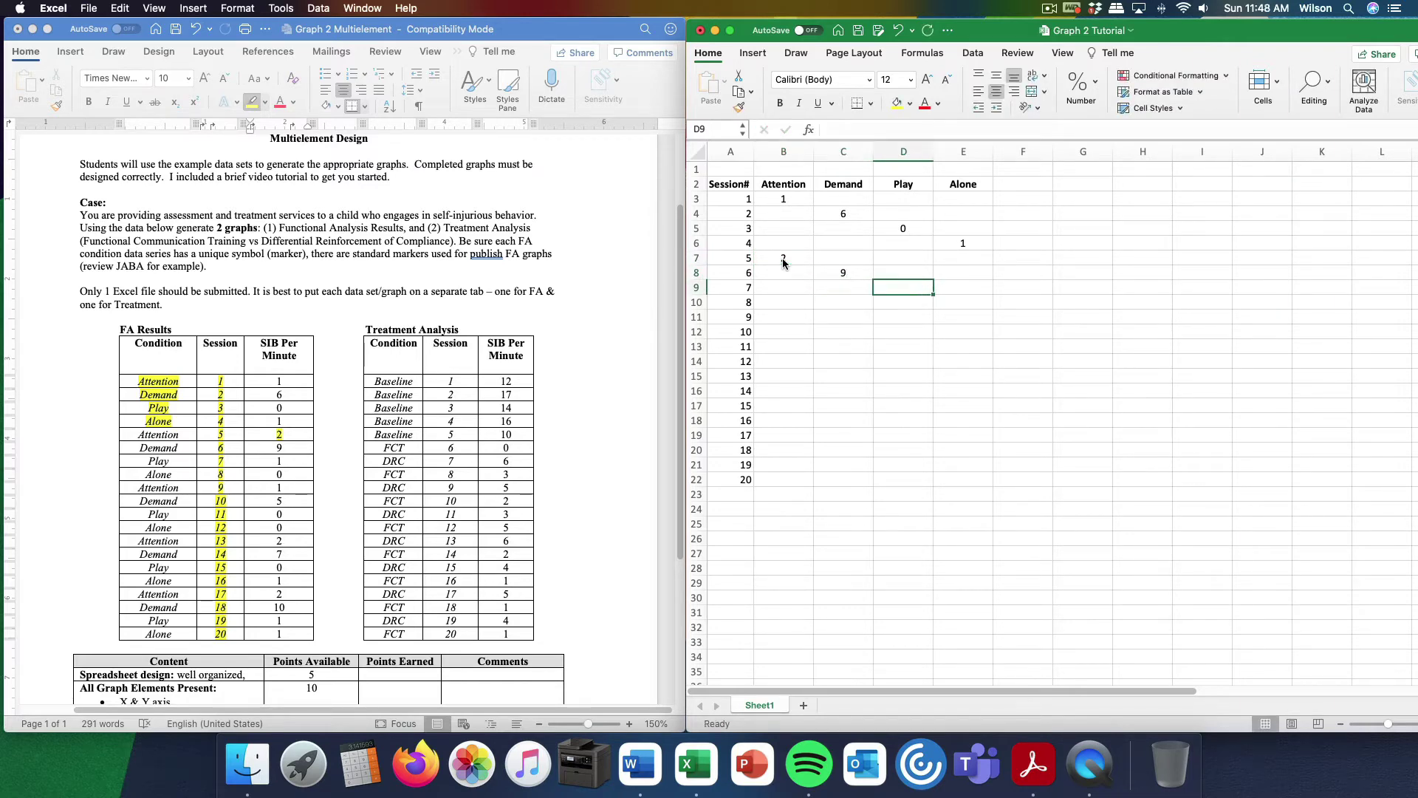
text(1)
key(Return)
key(Right)
text(0)
key(Return)
key(Left)
key(Left)
key(Left)
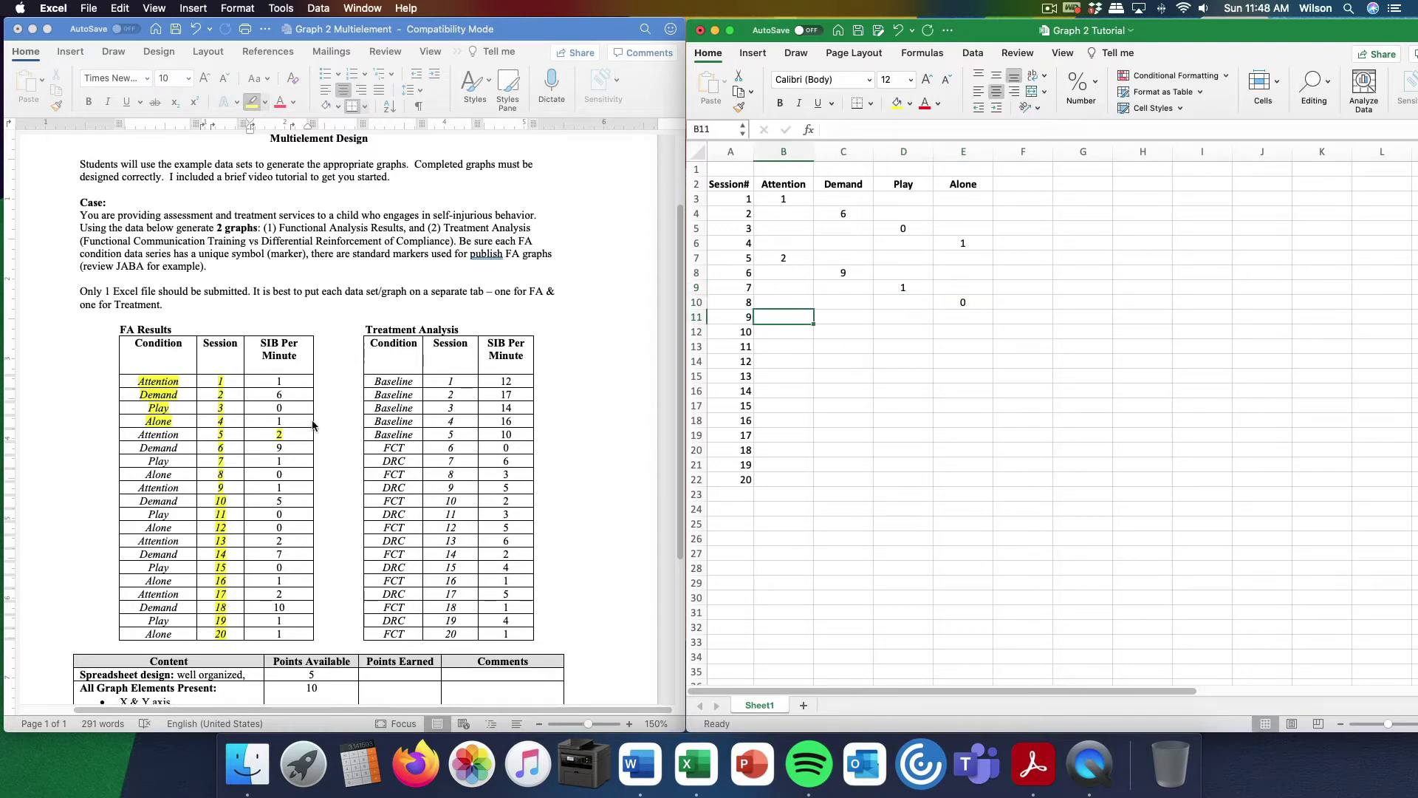
Enter sessions 9–12 rates: Attention 1, Demand 5, Play 0, Alone 0
click(270, 490)
drag(274, 485, 284, 487)
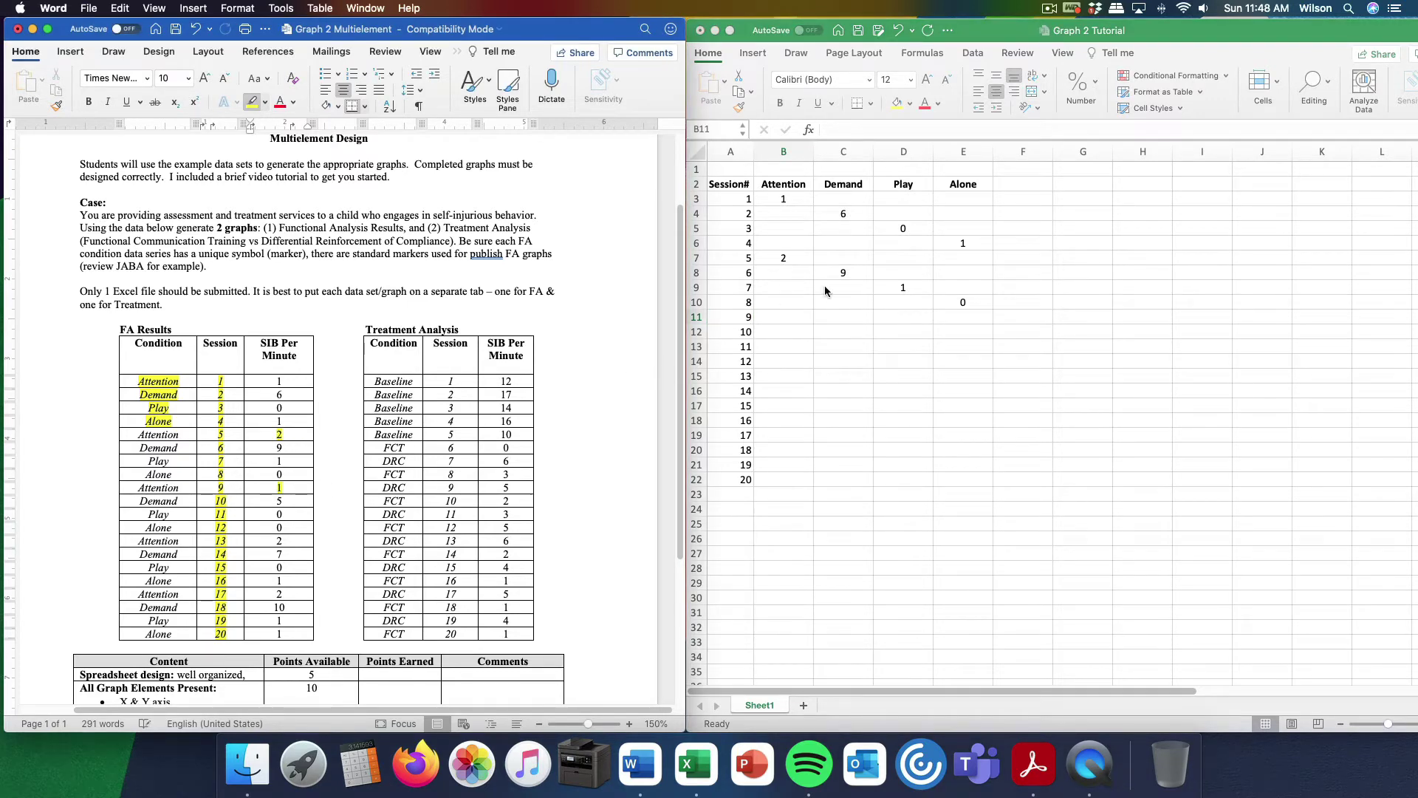
click(794, 321)
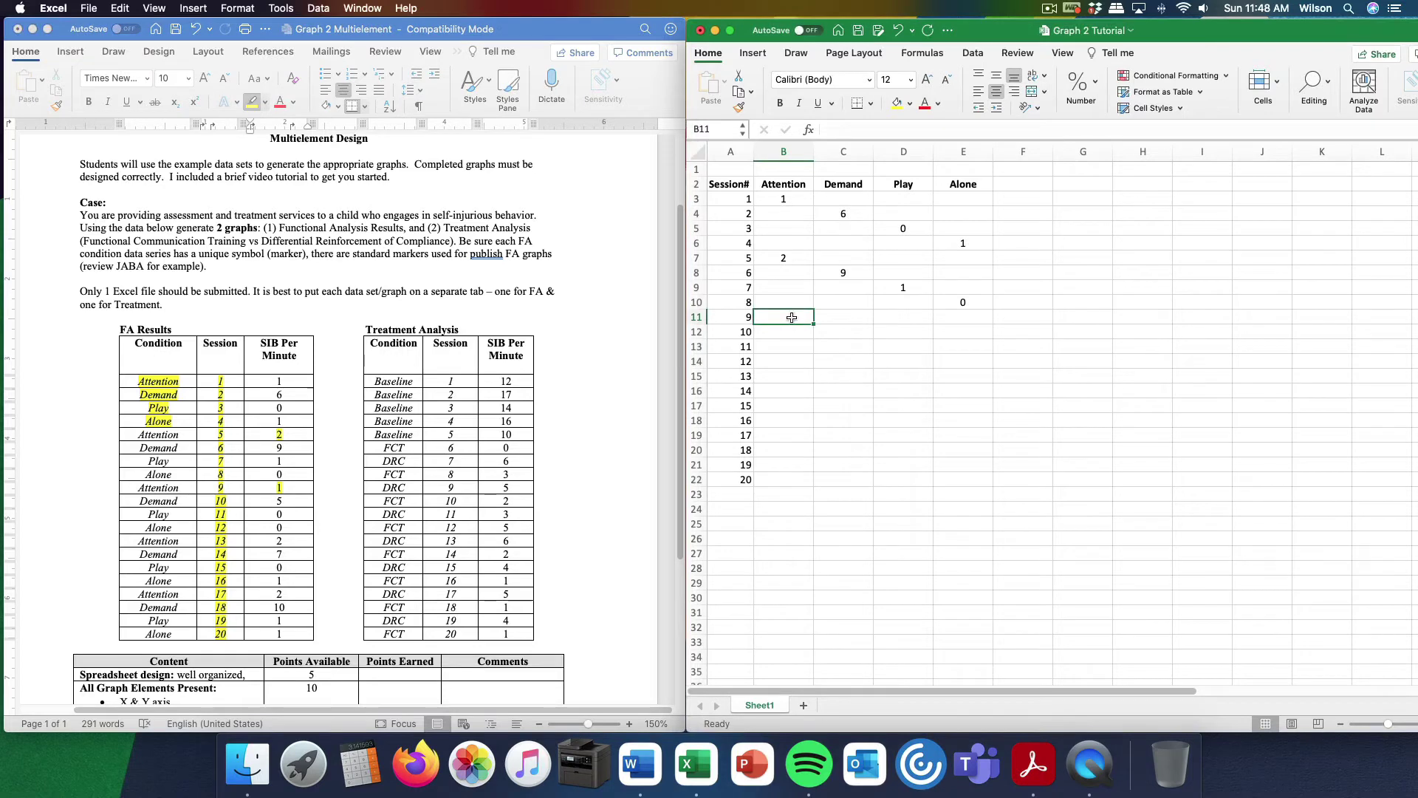
text(1)
key(Return)
key(Right)
text(5)
key(Return)
key(Right)
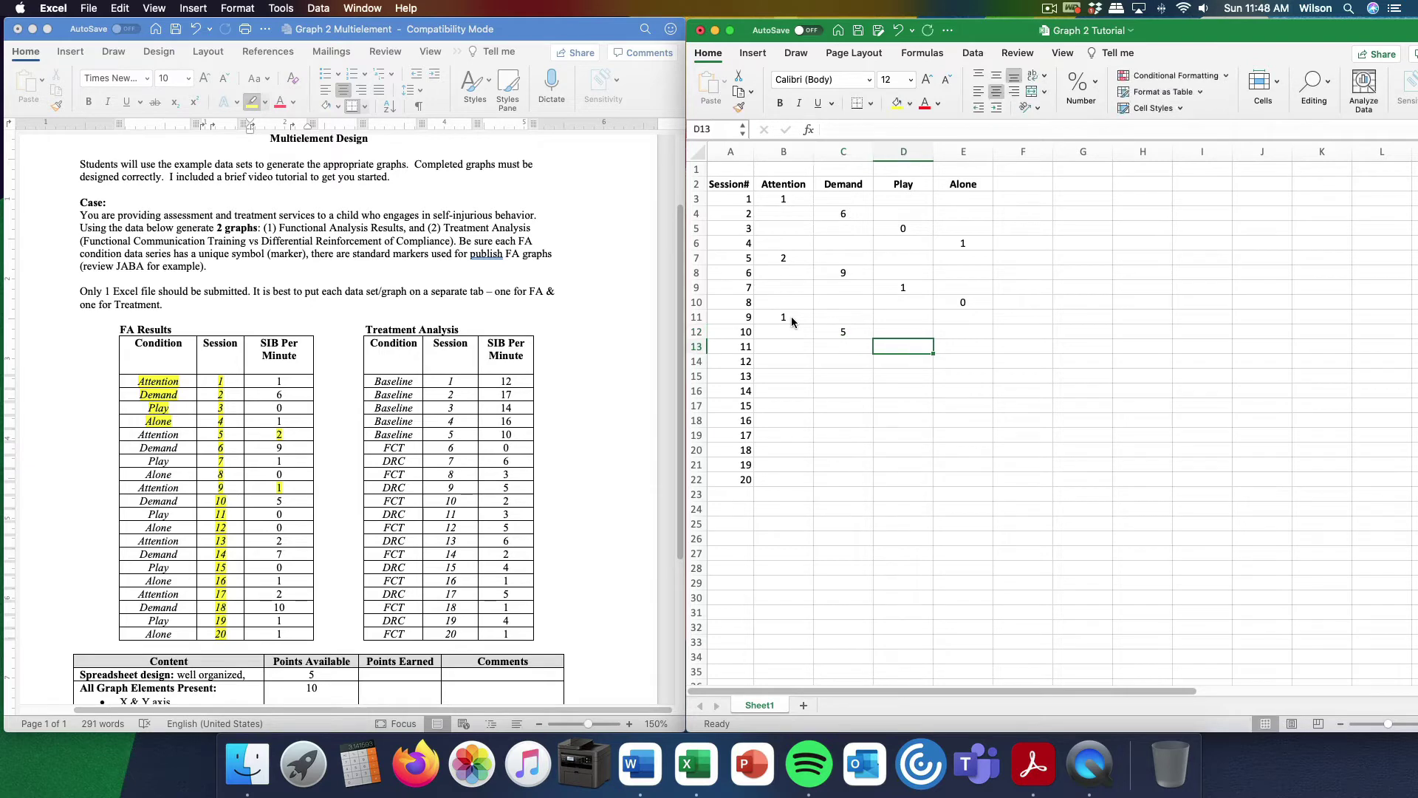
text(0)
key(Return)
key(Right)
text(0)
key(Return)
key(Left)
key(Left)
key(Left)
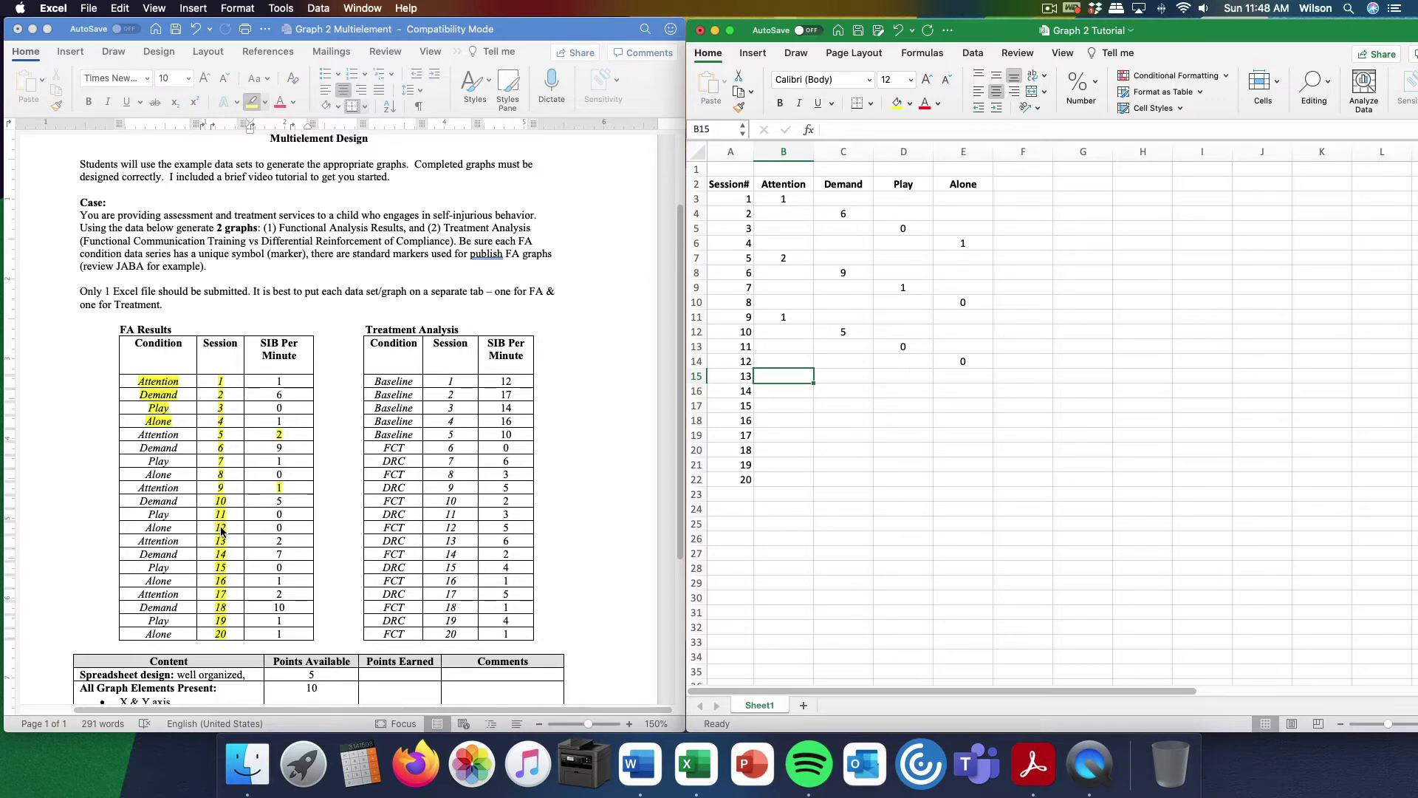
Enter sessions 13–16 rates: Attention 2, Demand 7, Play 0, Alone 1
drag(274, 541, 285, 541)
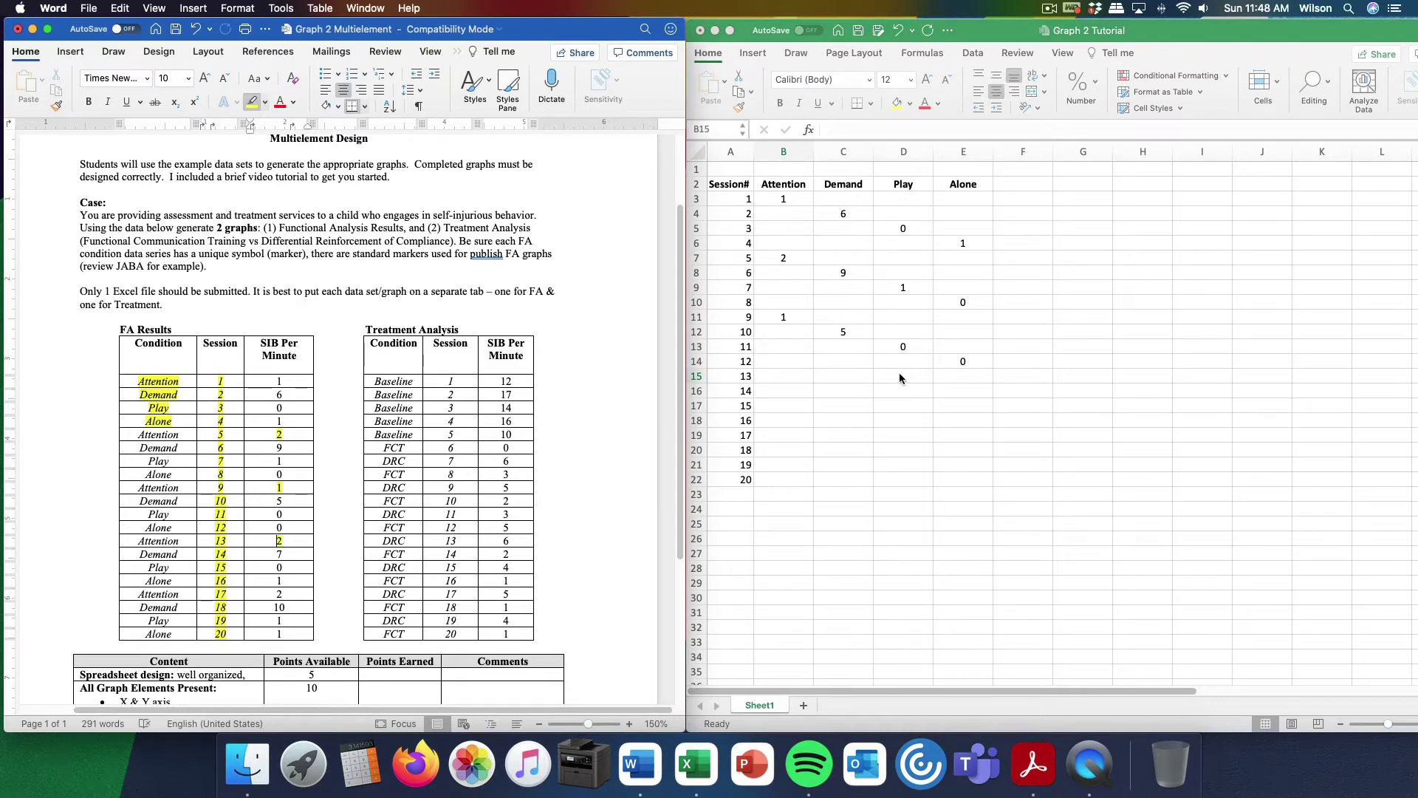
click(793, 376)
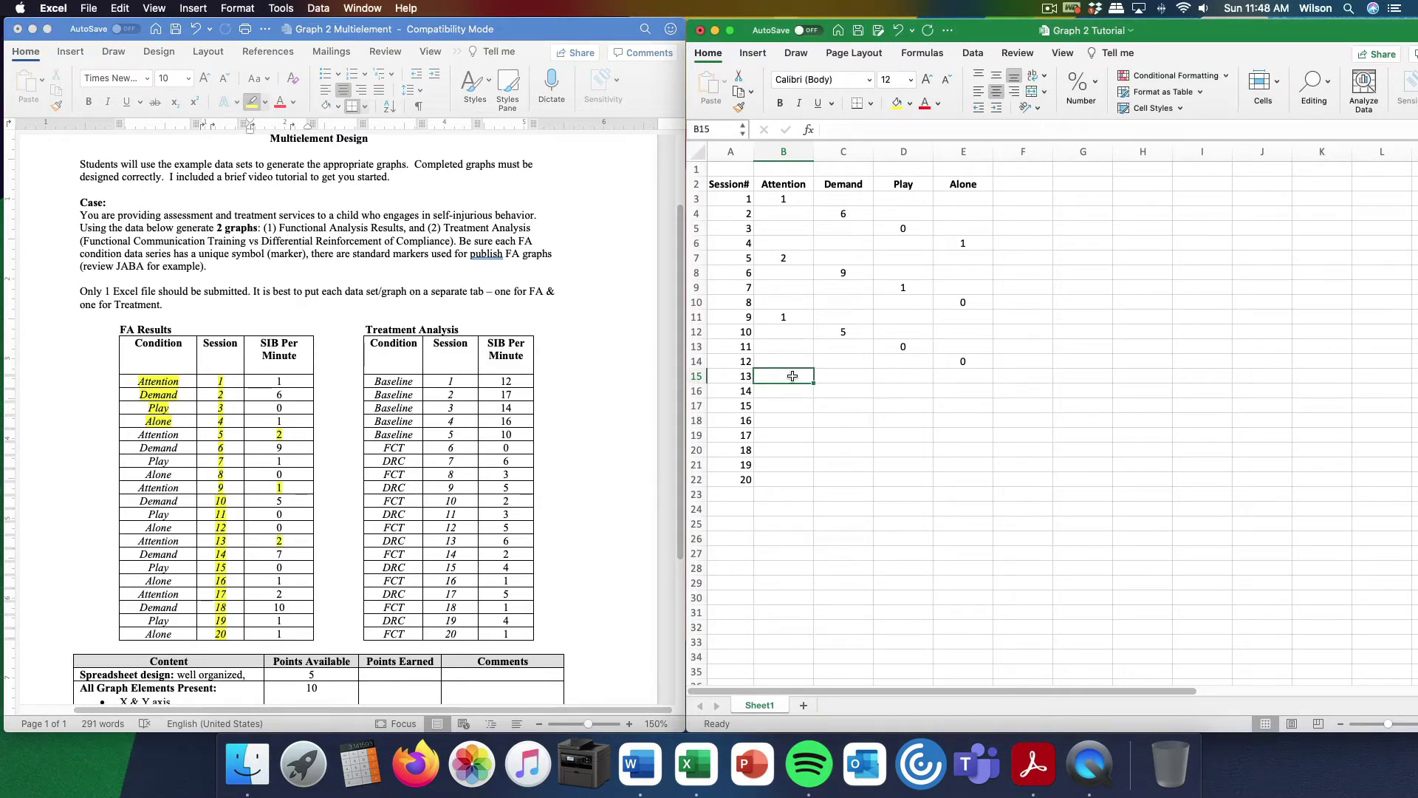
text(2)
key(Return)
key(Tab)
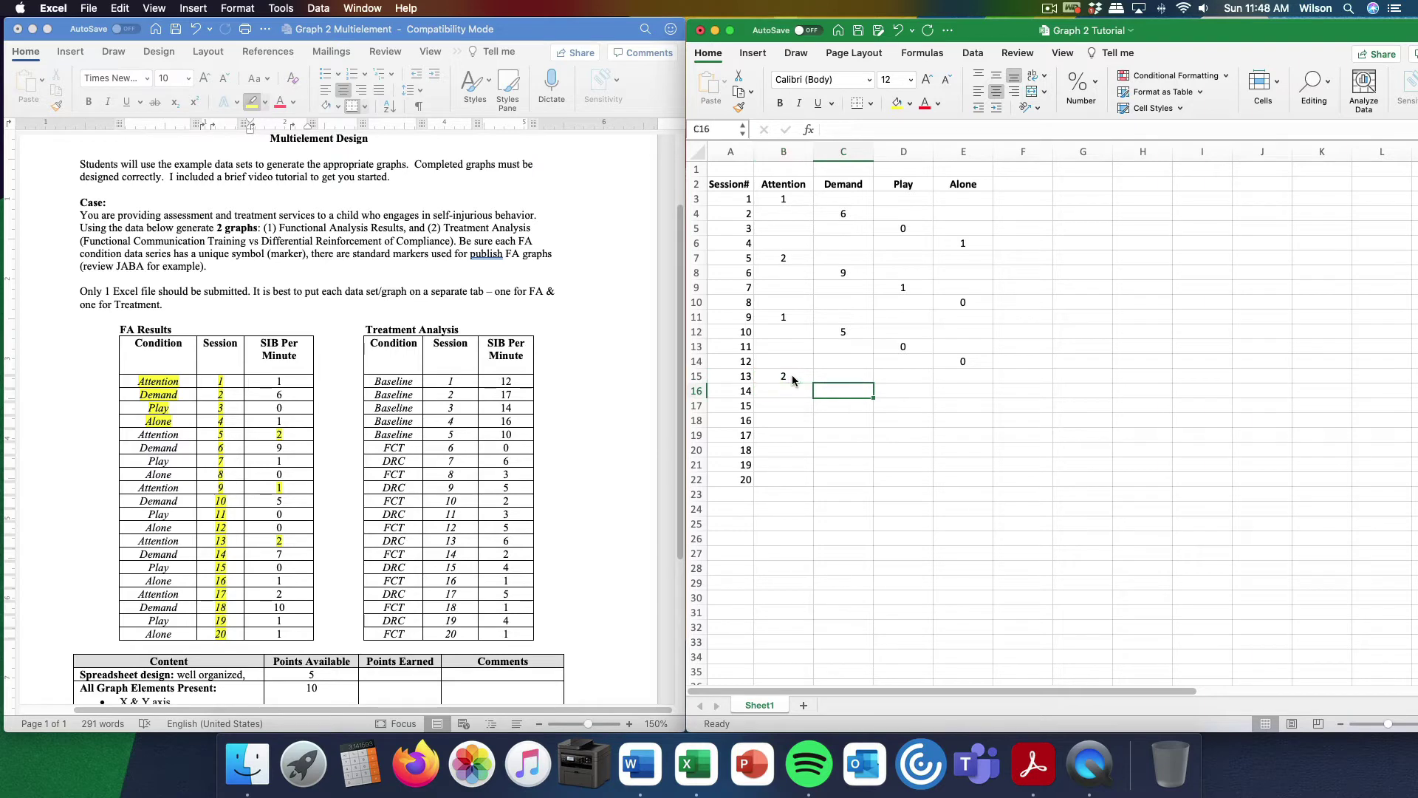
text(7)
key(Return)
key(Tab)
text(0)
key(Return)
key(Tab)
text(1)
key(Return)
key(Left)
key(Left)
key(Left)
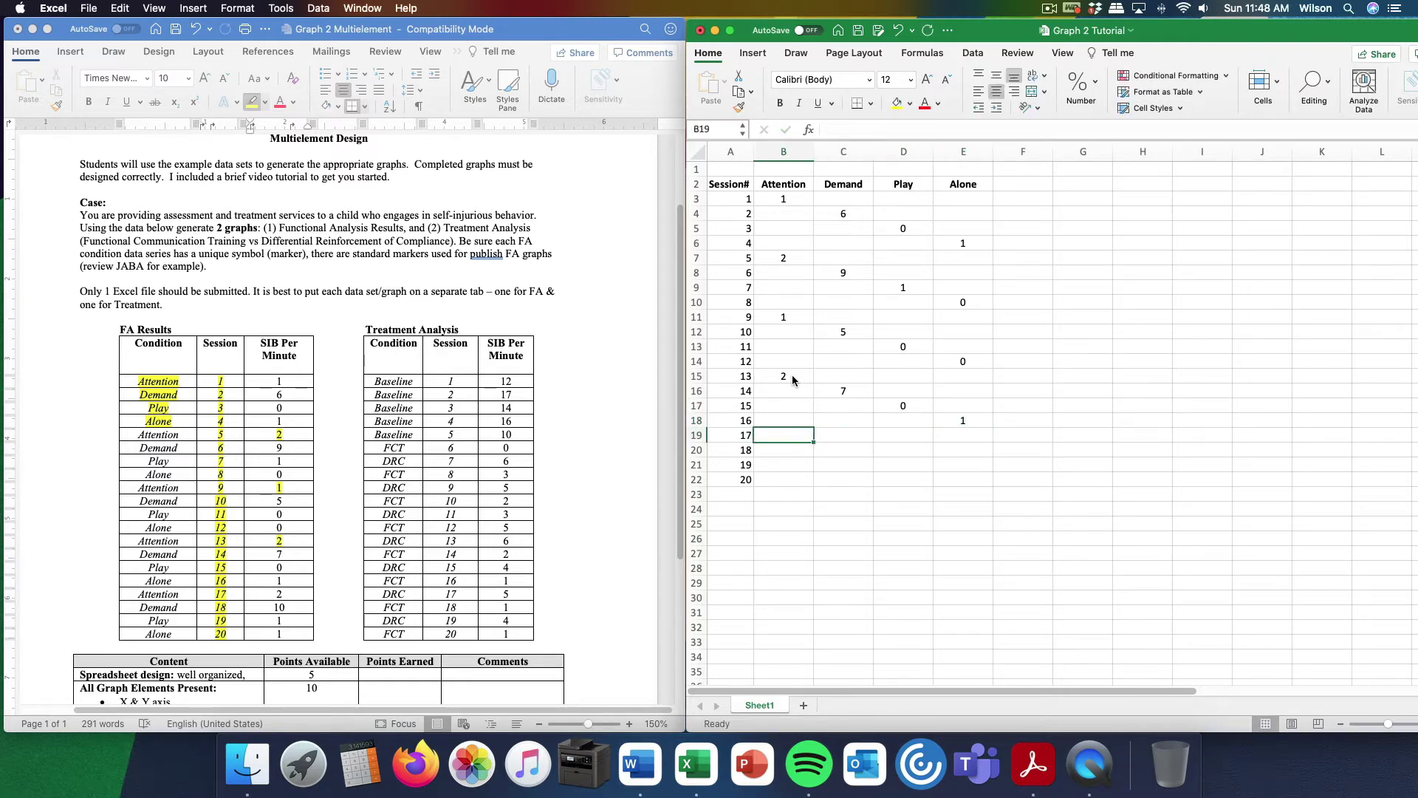
Enter sessions 17–20 rates: Attention 2, Demand 10, Play 1, Alone 1
text(2)
key(Return)
key(Tab)
text(10)
key(Return)
key(Tab)
text(1)
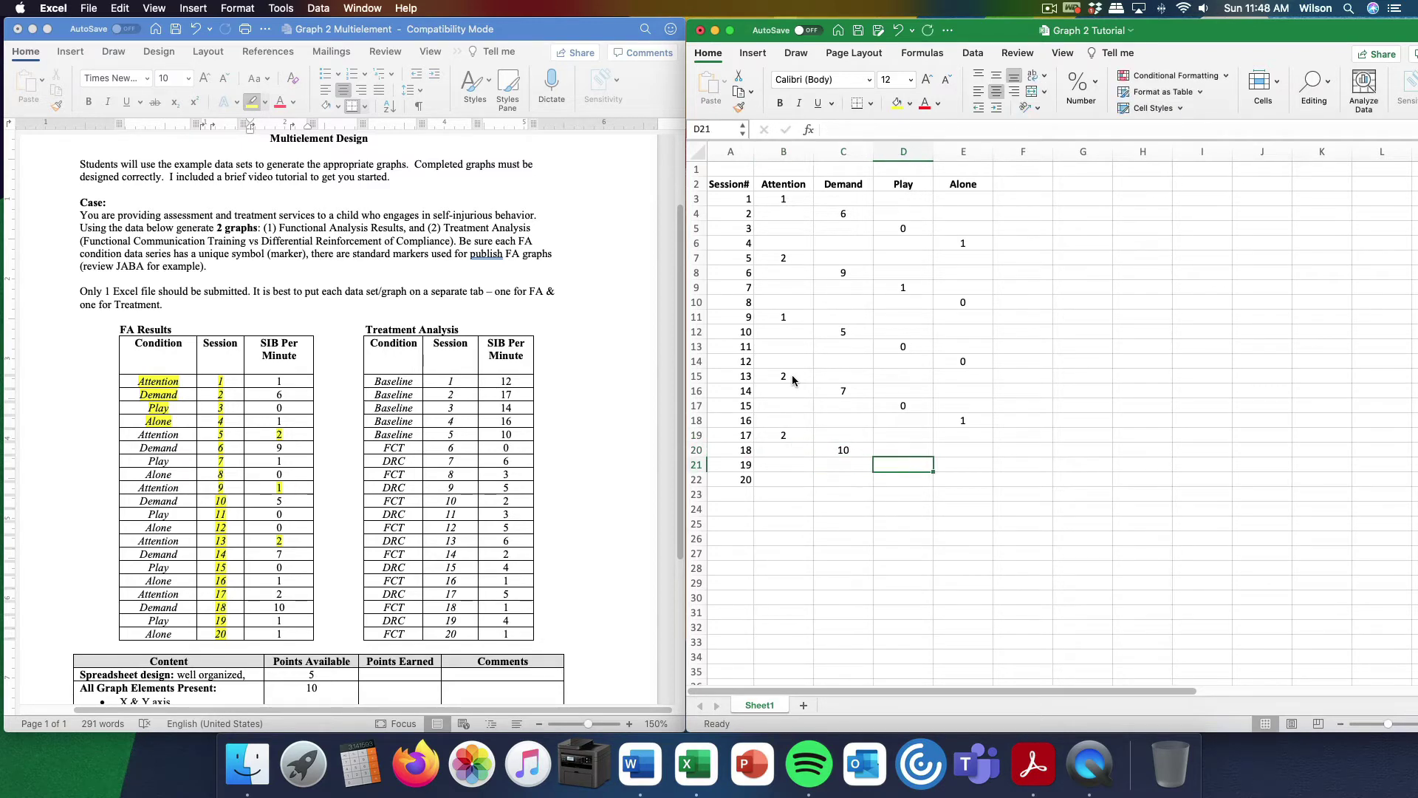
key(Return)
key(Tab)
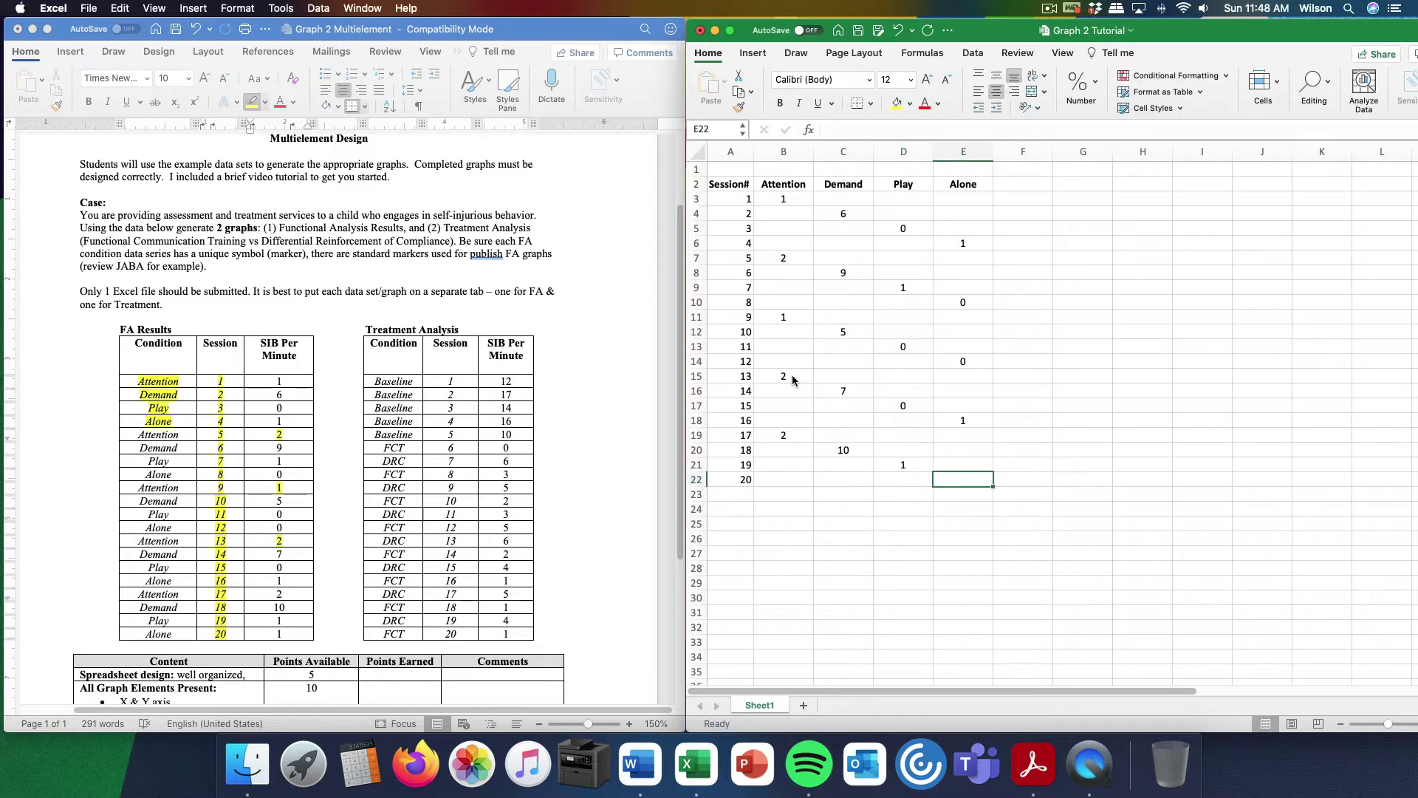
text(1)
click(1075, 378)
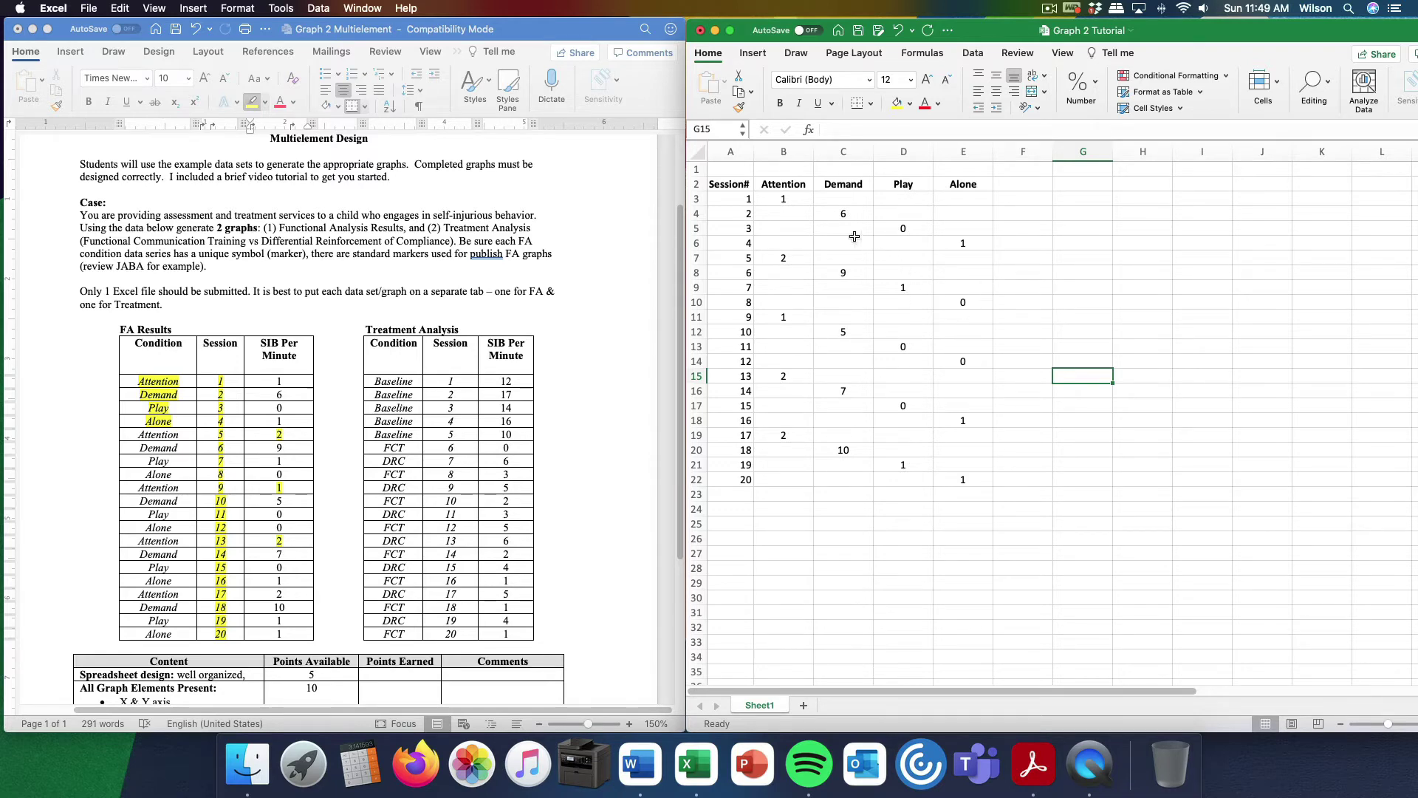
Select the Attention-to-Alone data with headings and insert a Line with Markers chart
click(787, 185)
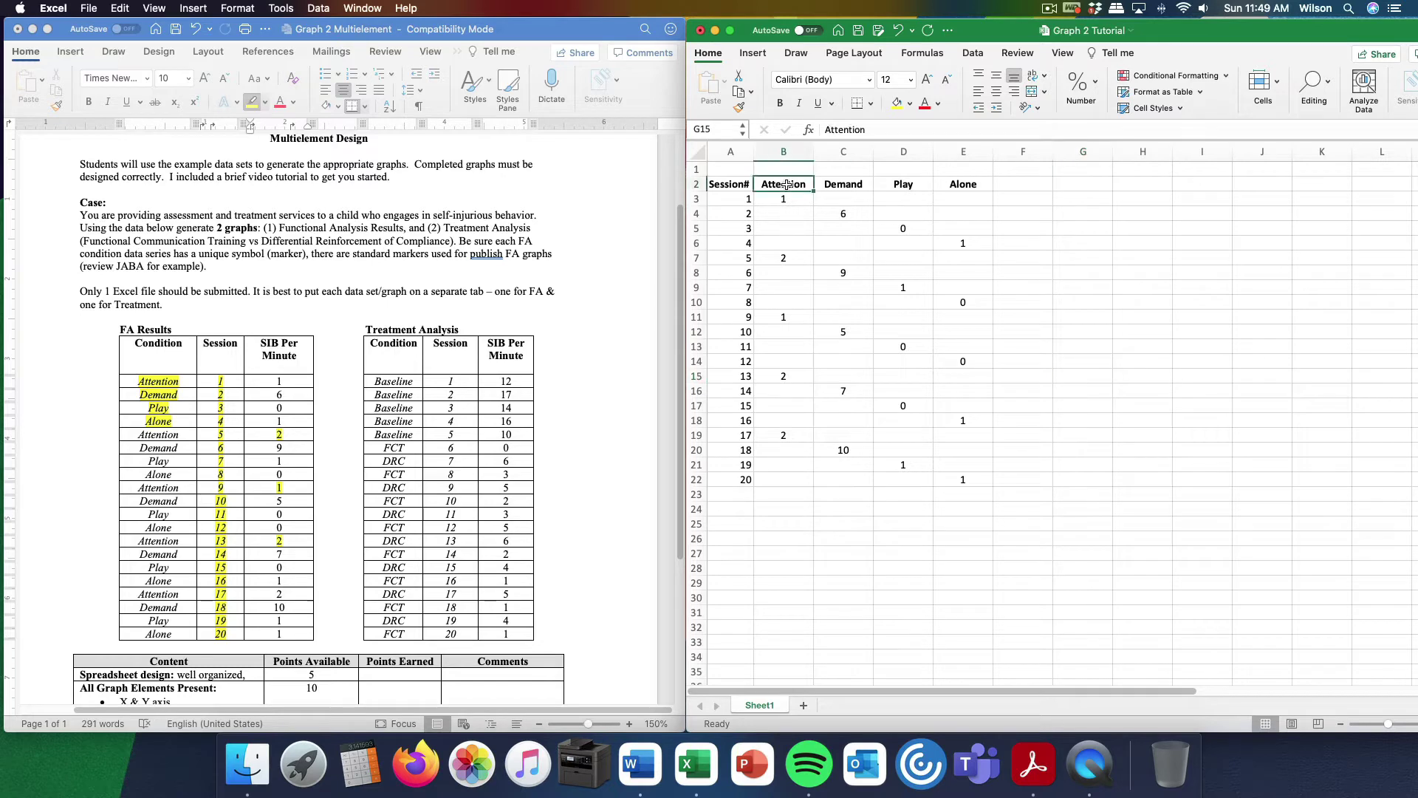
mouse_move(787, 185)
mouse_down()
mouse_move(1027, 201)
mouse_move(983, 201)
mouse_move(995, 385)
mouse_move(959, 478)
mouse_up()
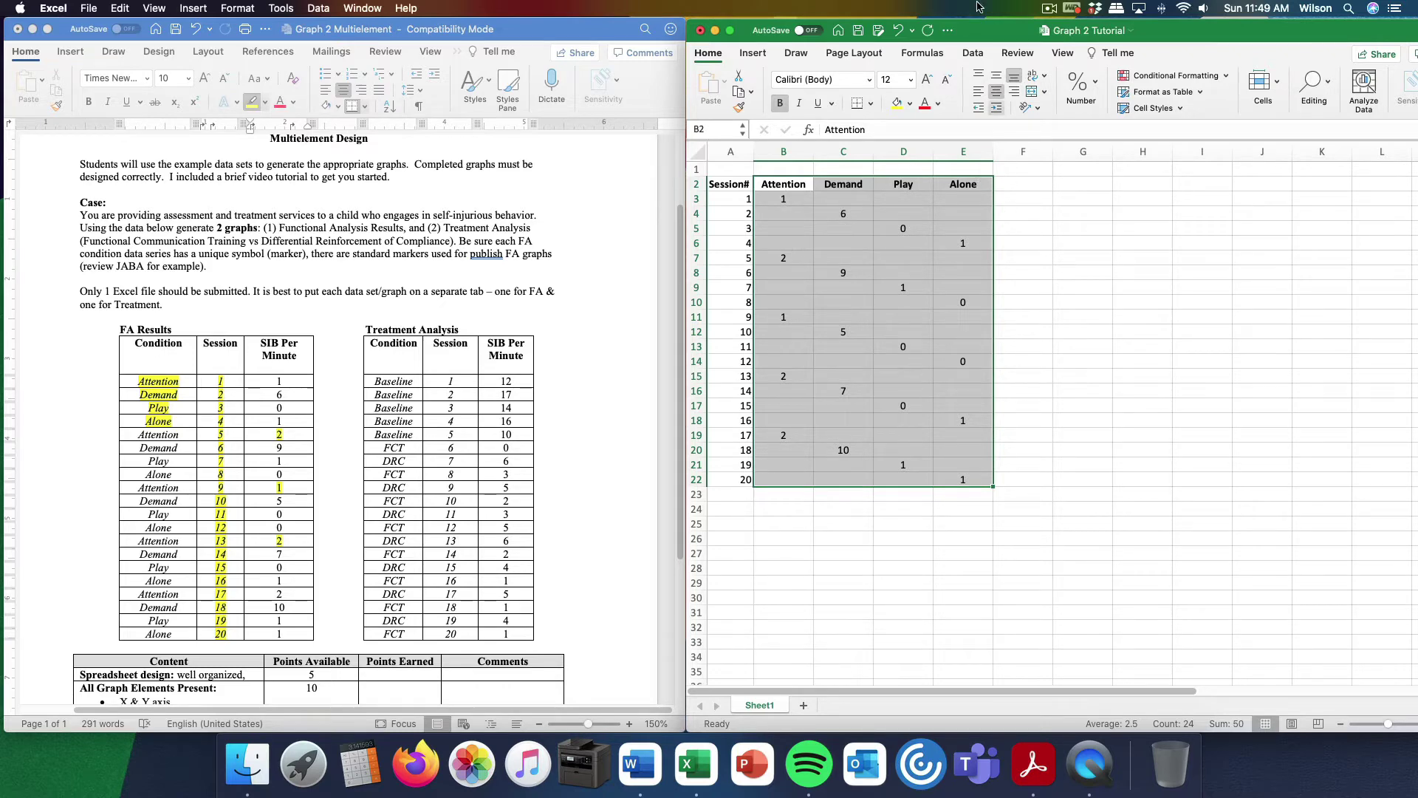
drag(974, 29, 942, 28)
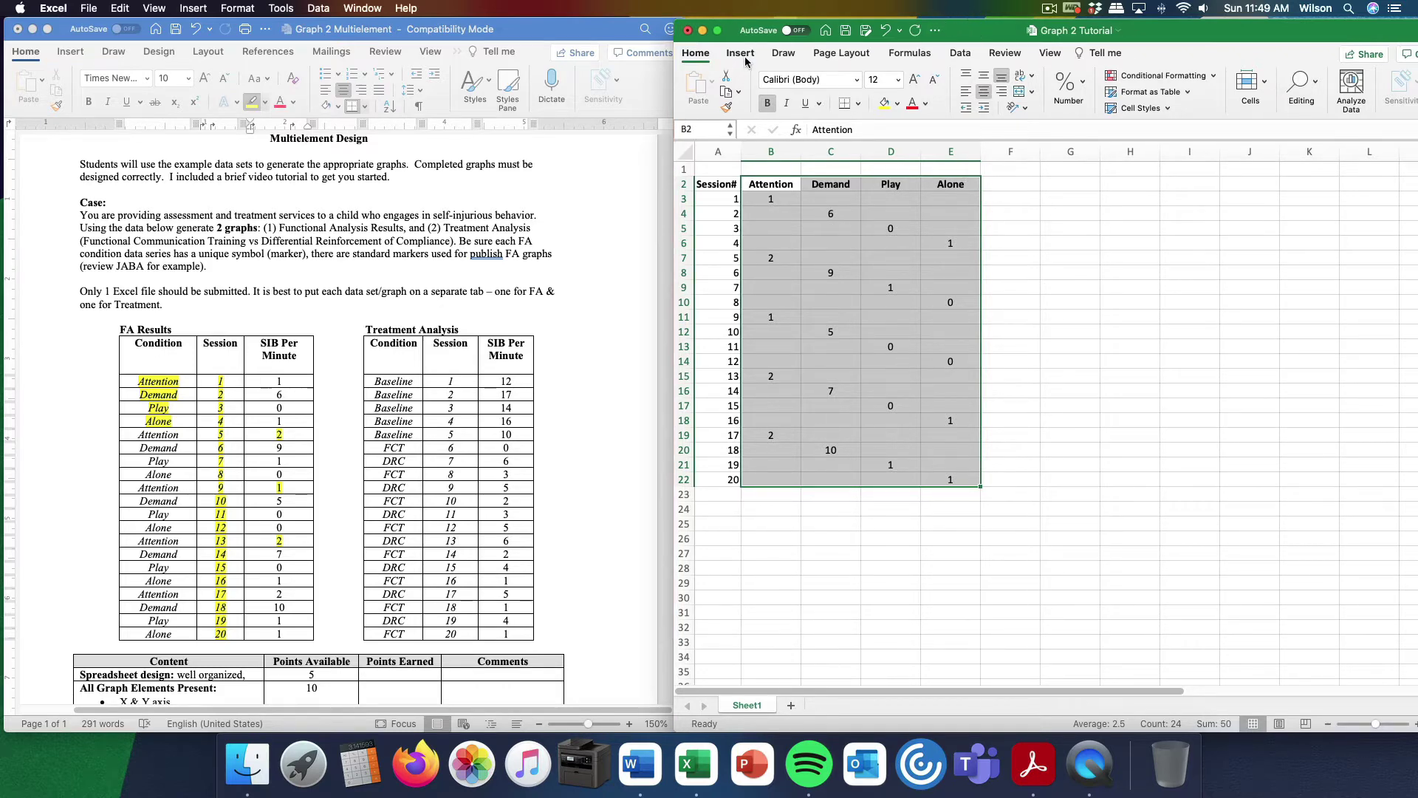
click(743, 54)
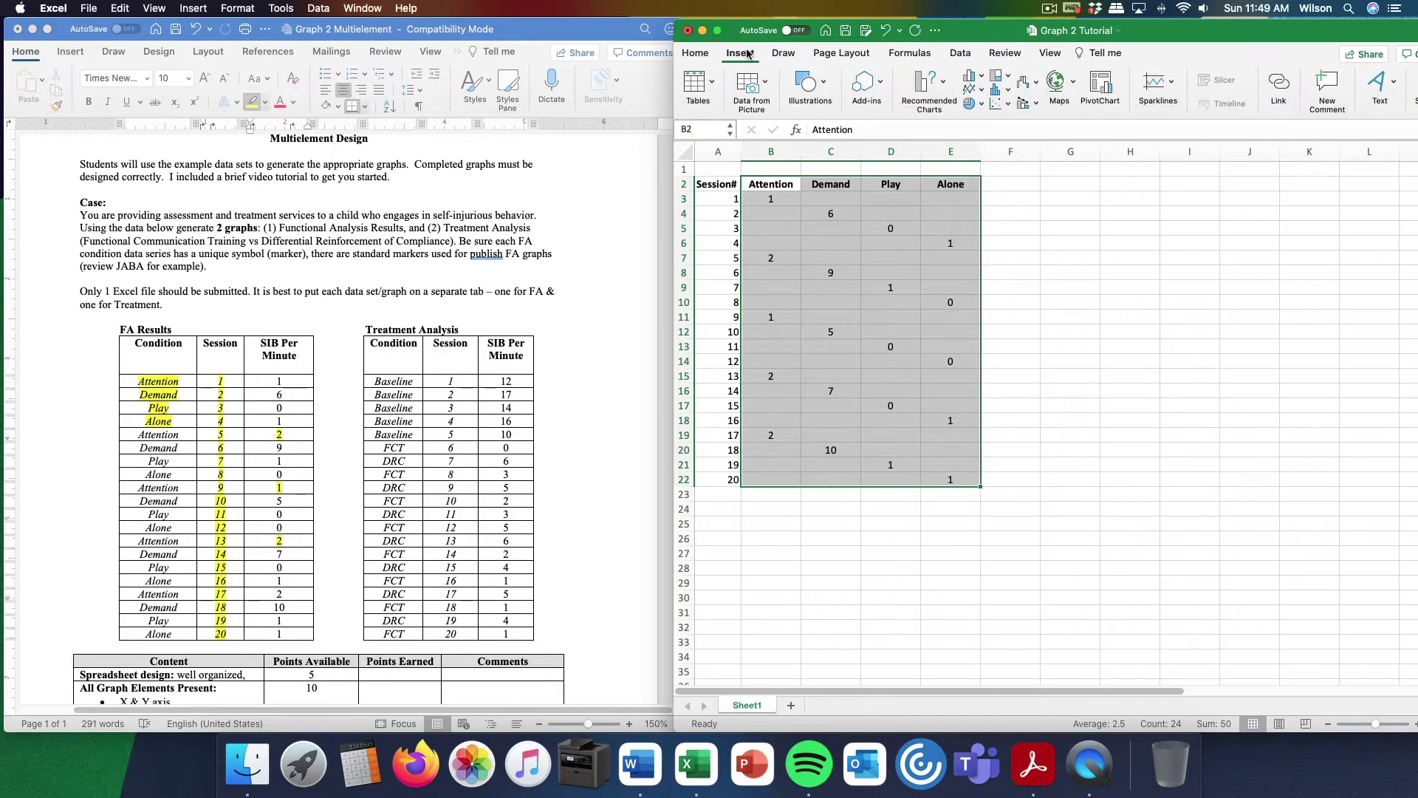
click(981, 90)
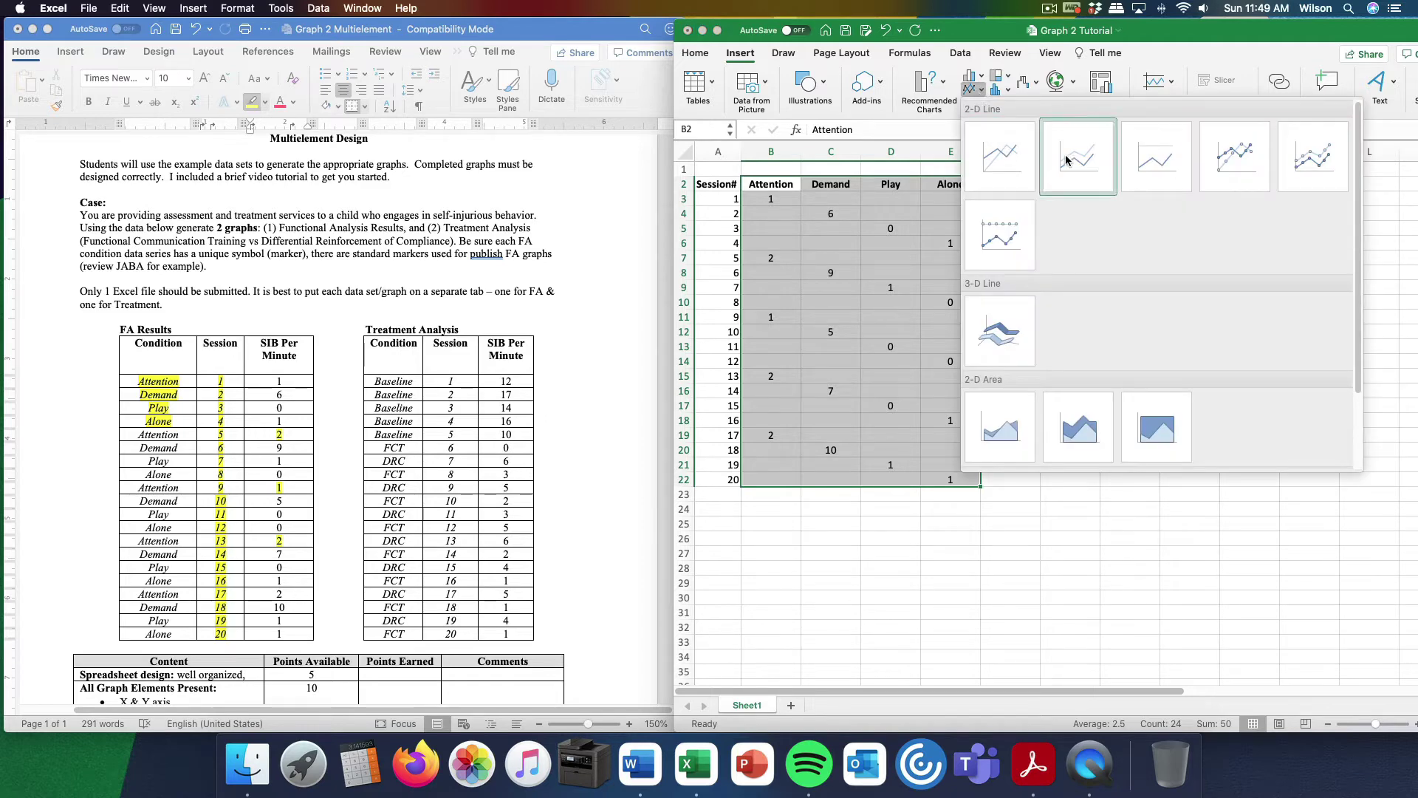
click(1230, 164)
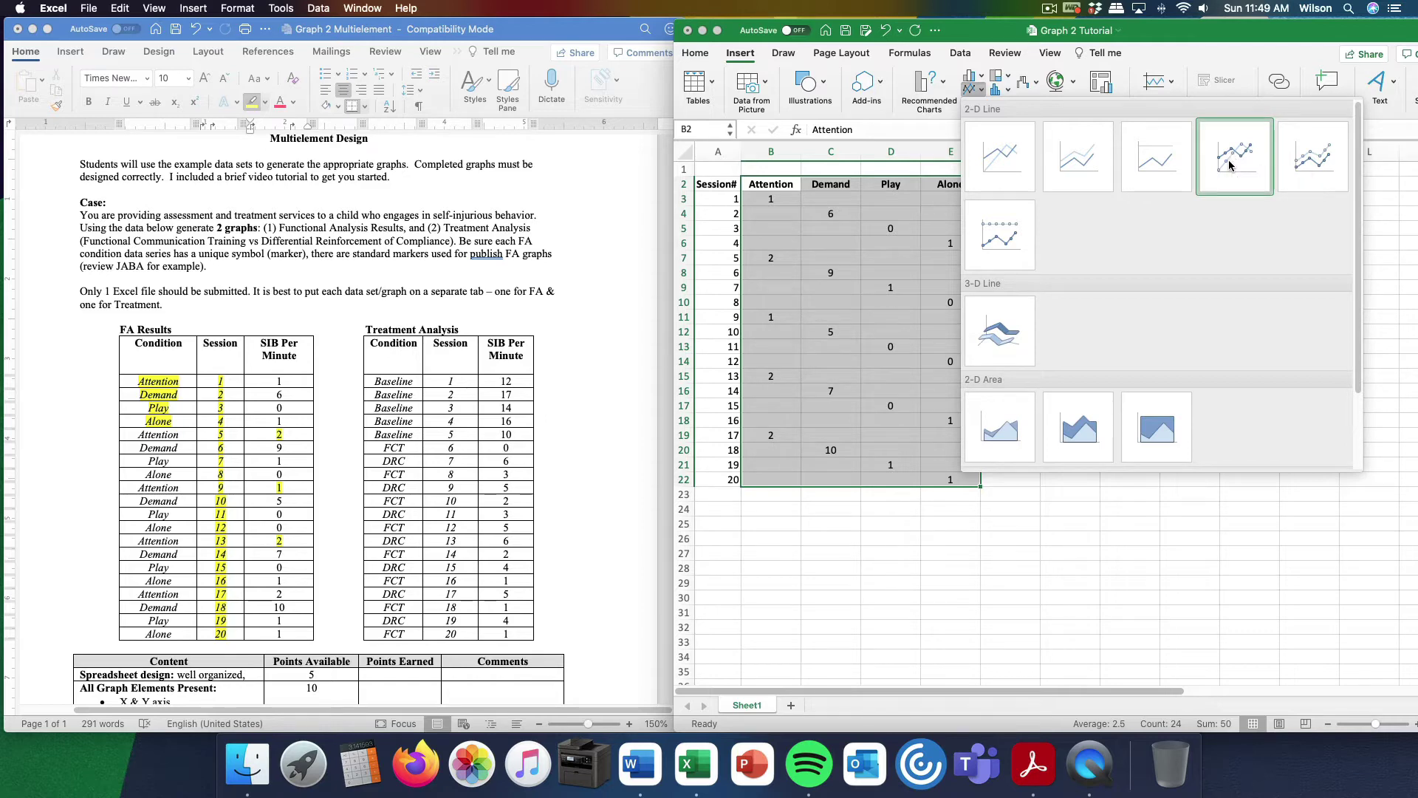
Move the chart beside the data table and enlarge it from row 2 out to column M
drag(1094, 40, 821, 41)
drag(854, 333, 984, 221)
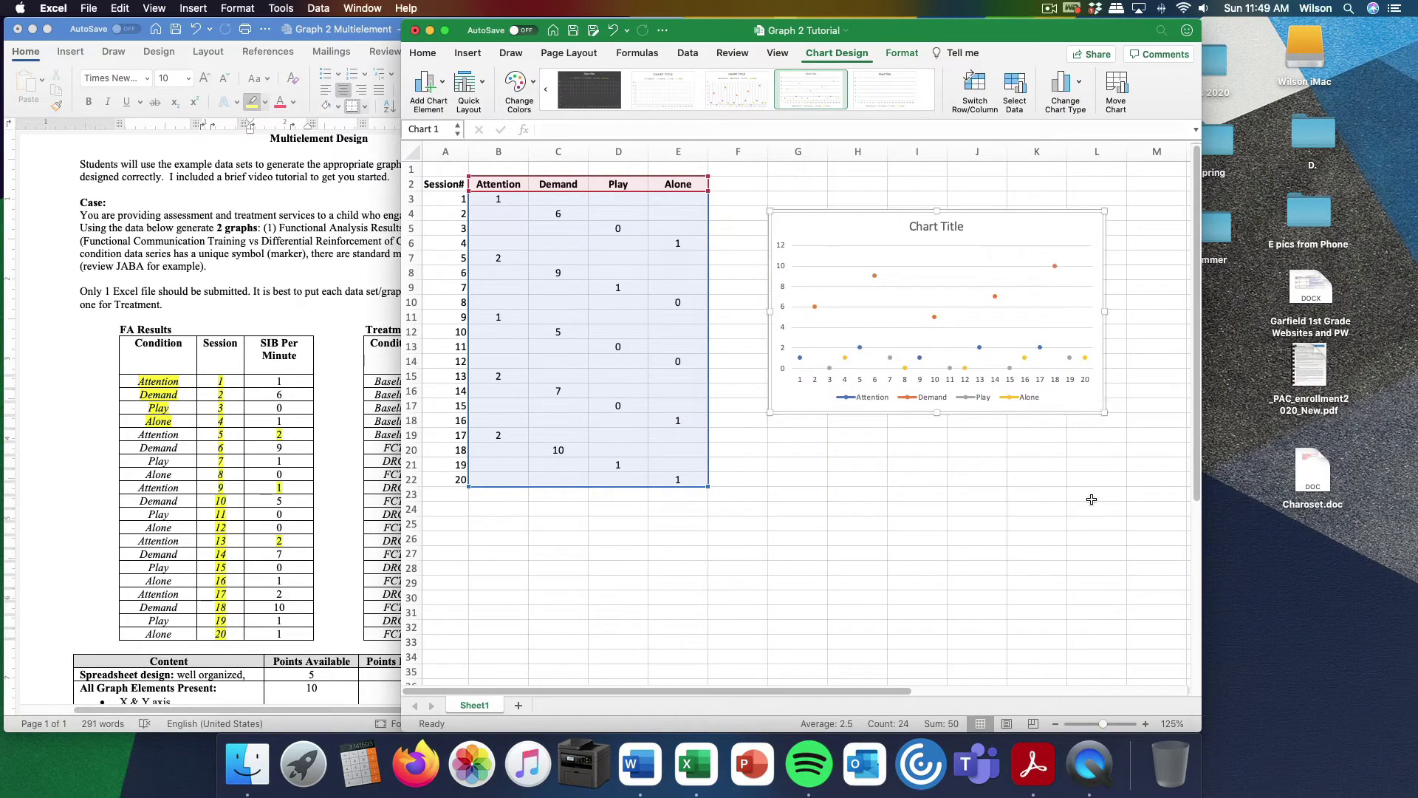
drag(936, 423, 932, 491)
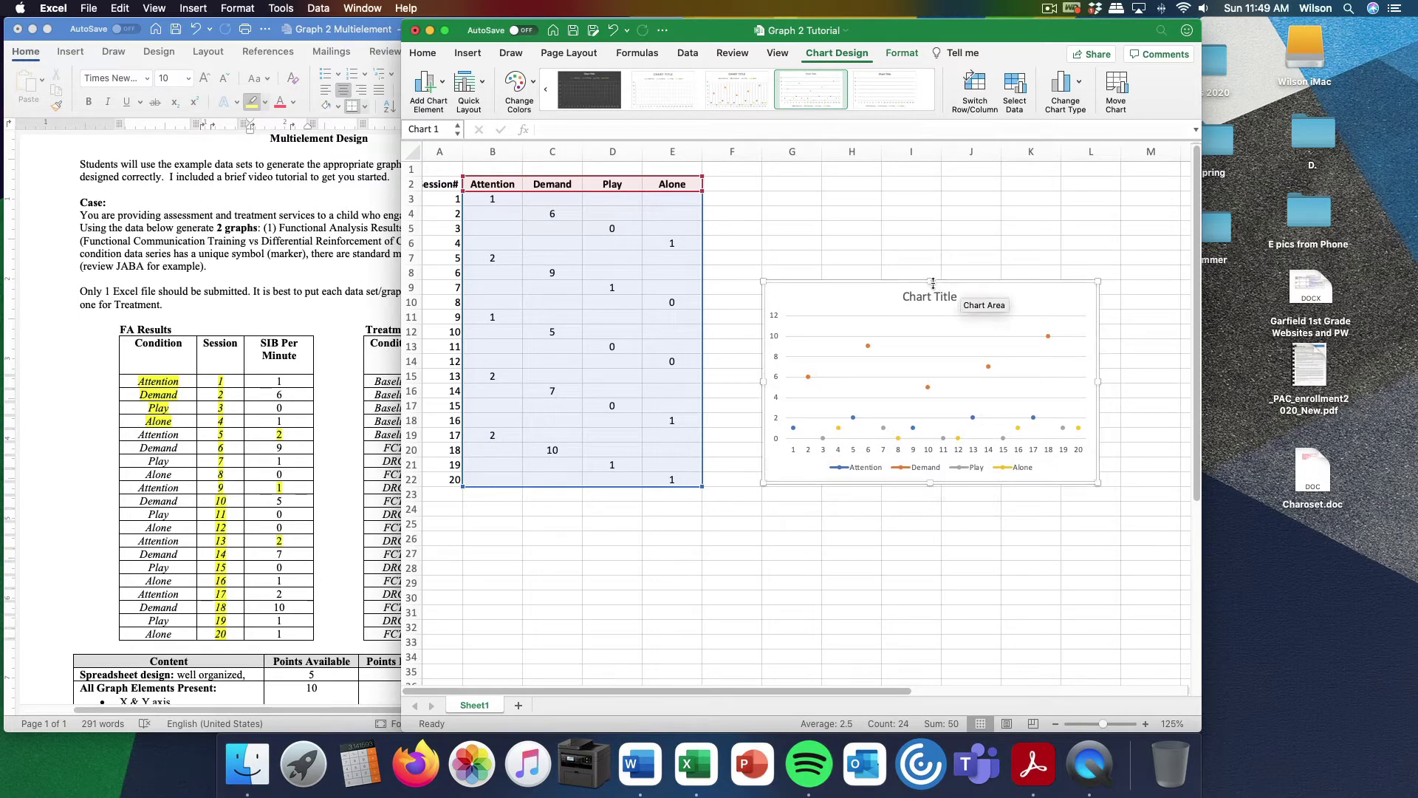
drag(930, 281, 925, 173)
drag(1100, 329, 1167, 331)
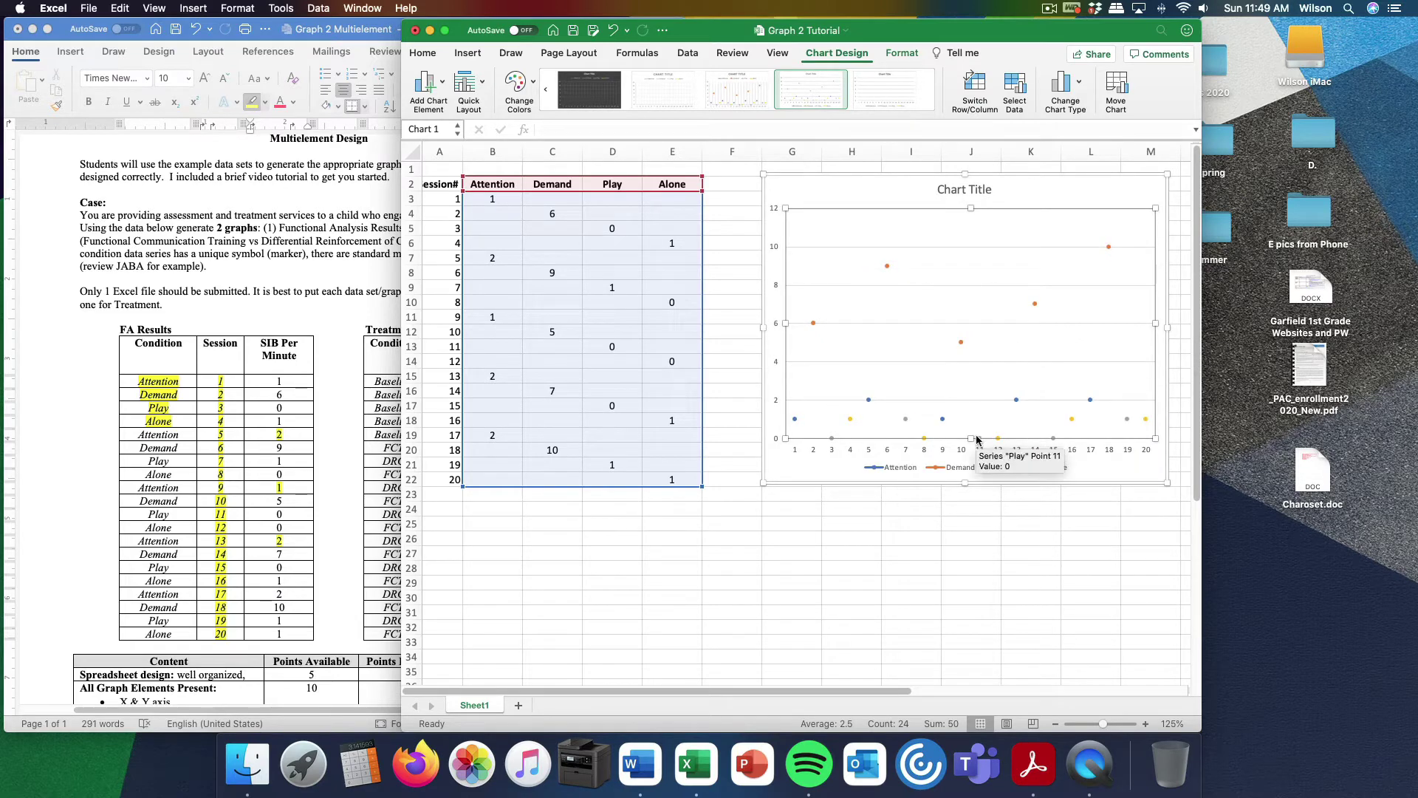
Shrink the plot area slightly from its bottom, left, right and top edges
drag(970, 438, 972, 422)
drag(786, 314, 805, 315)
drag(1155, 314, 1127, 315)
drag(966, 209, 967, 226)
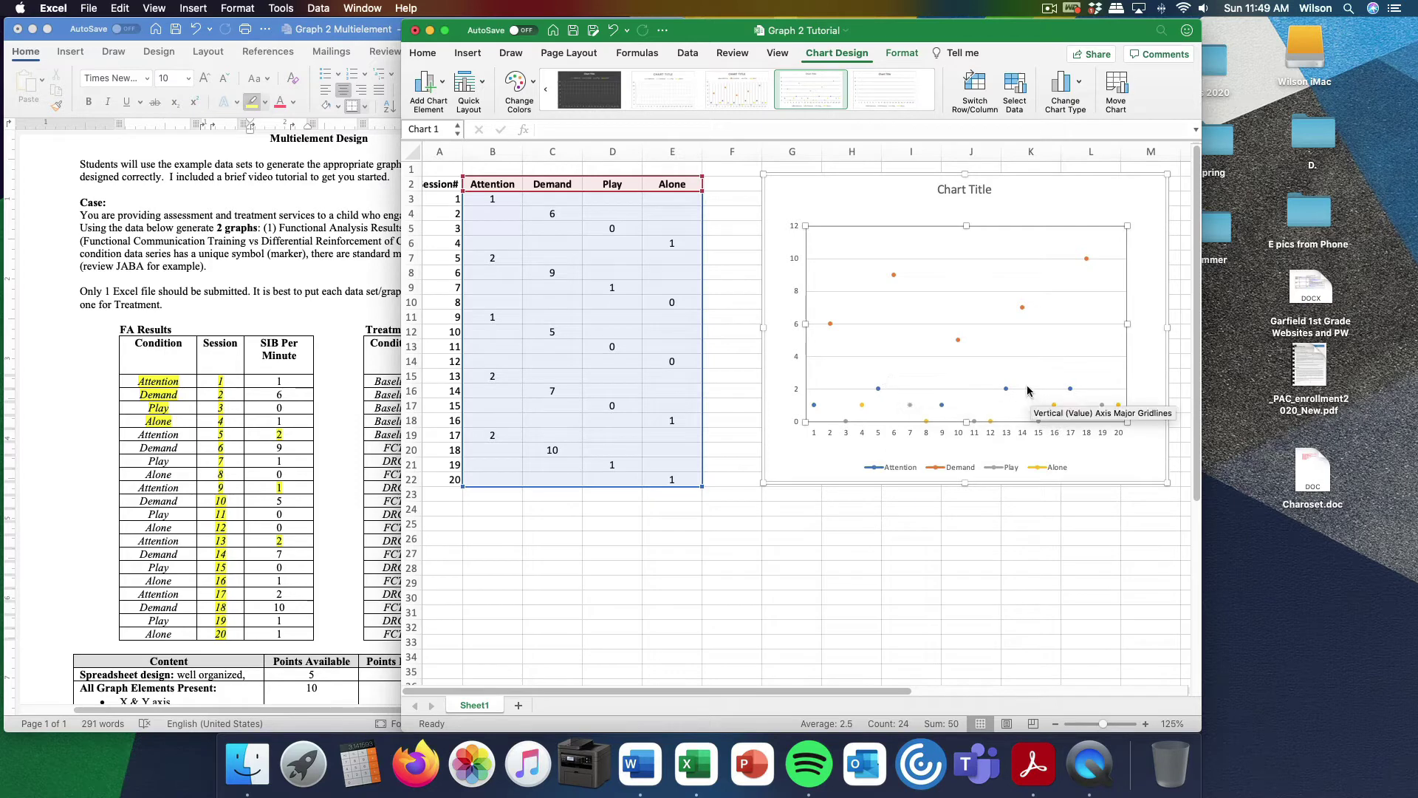
In Select Data, set empty cells to show as connected data points with lines
right_click(916, 313)
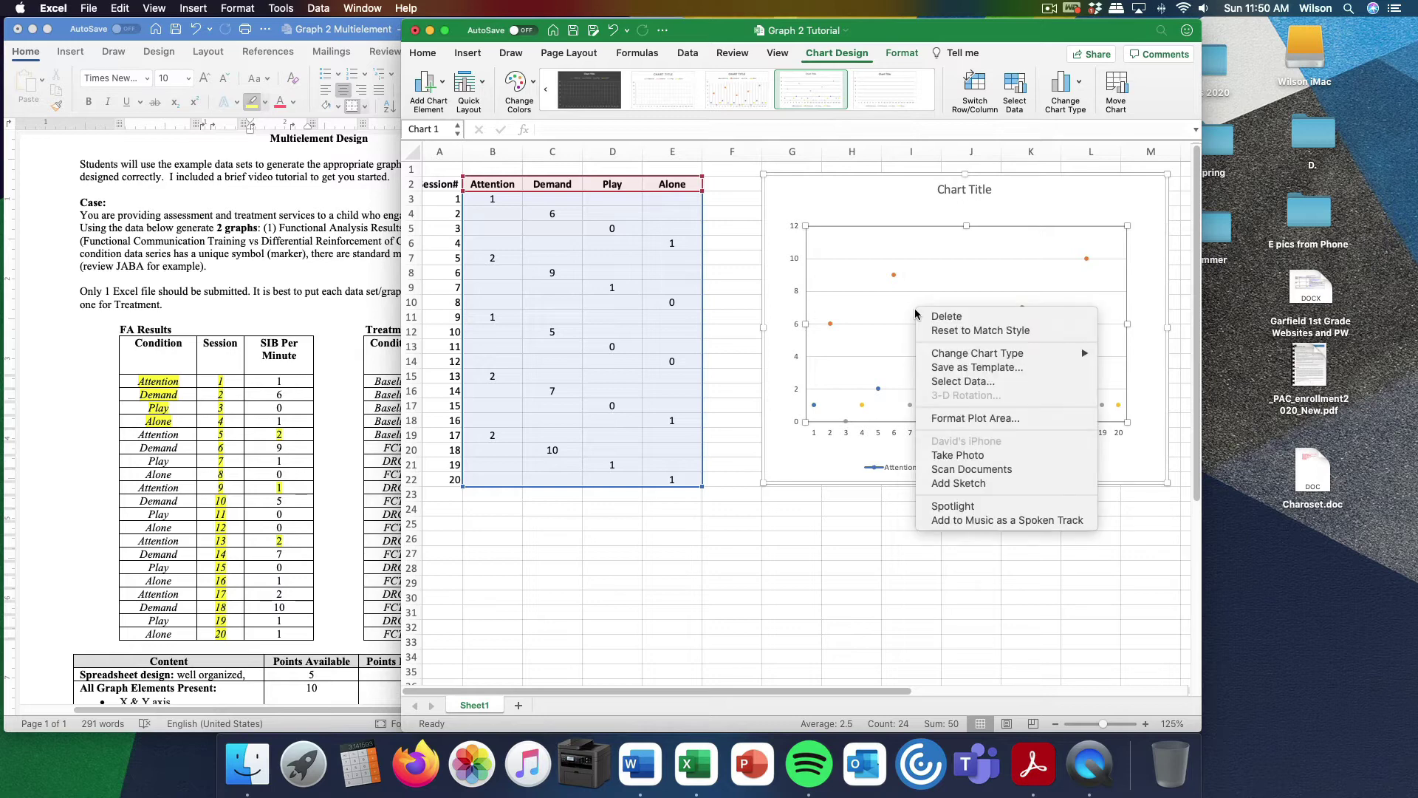
click(942, 382)
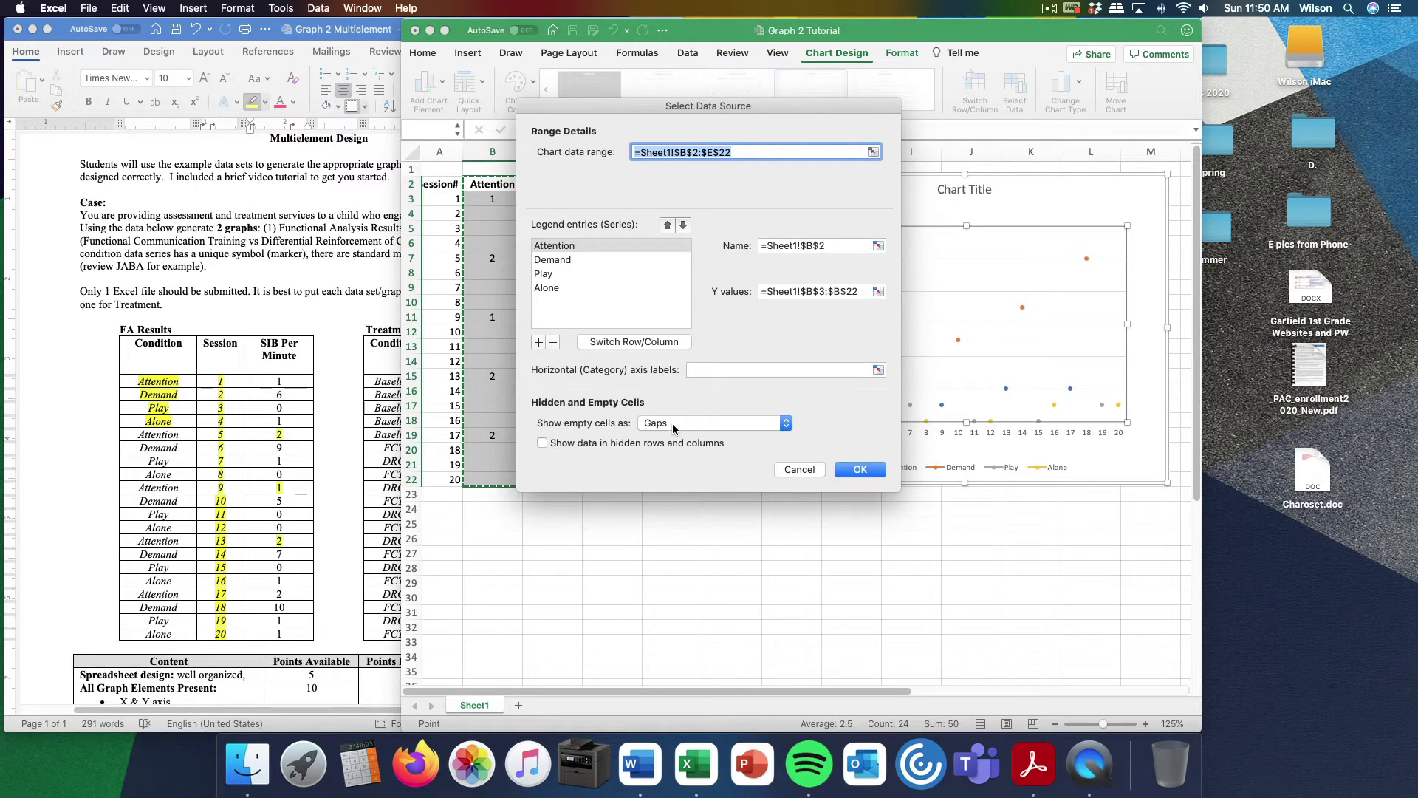
click(673, 423)
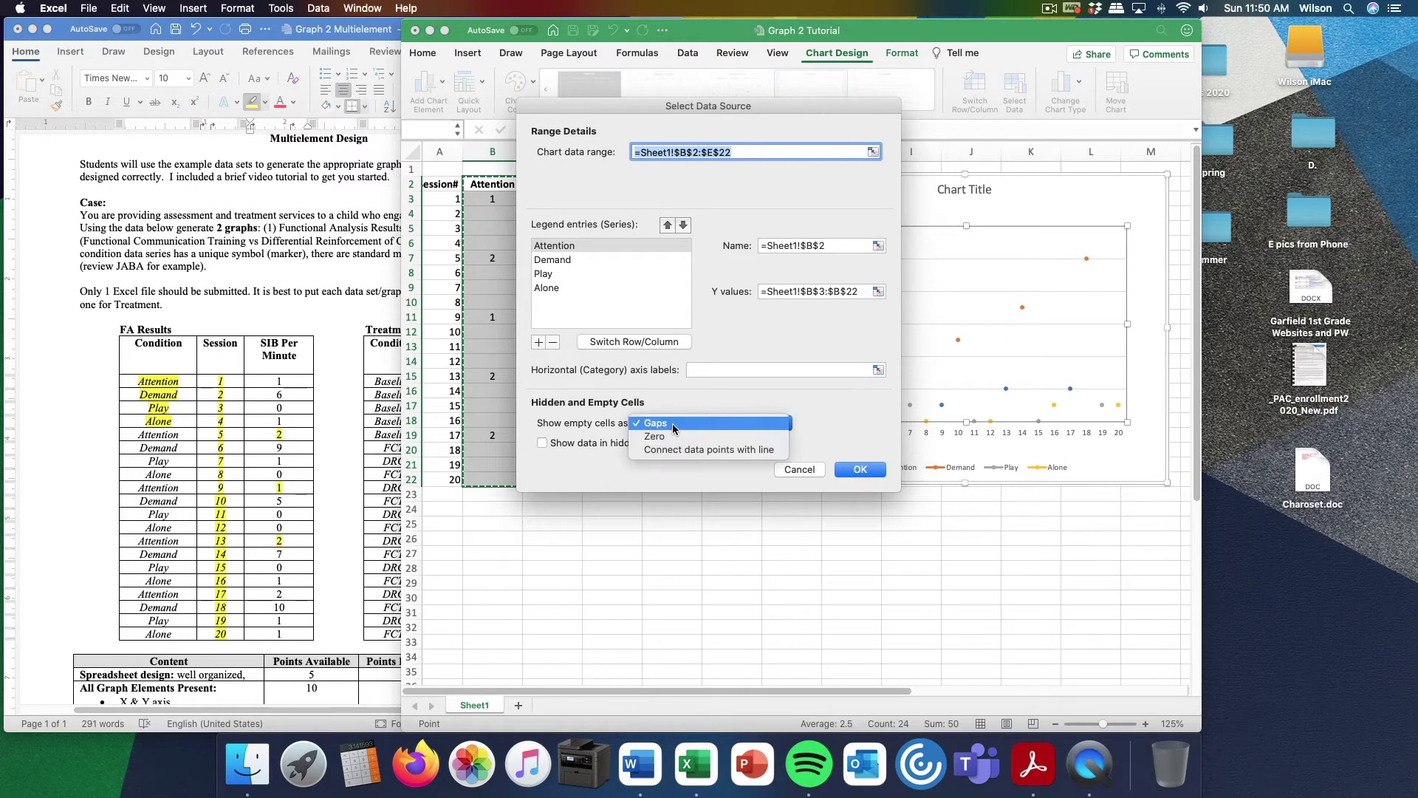
click(671, 449)
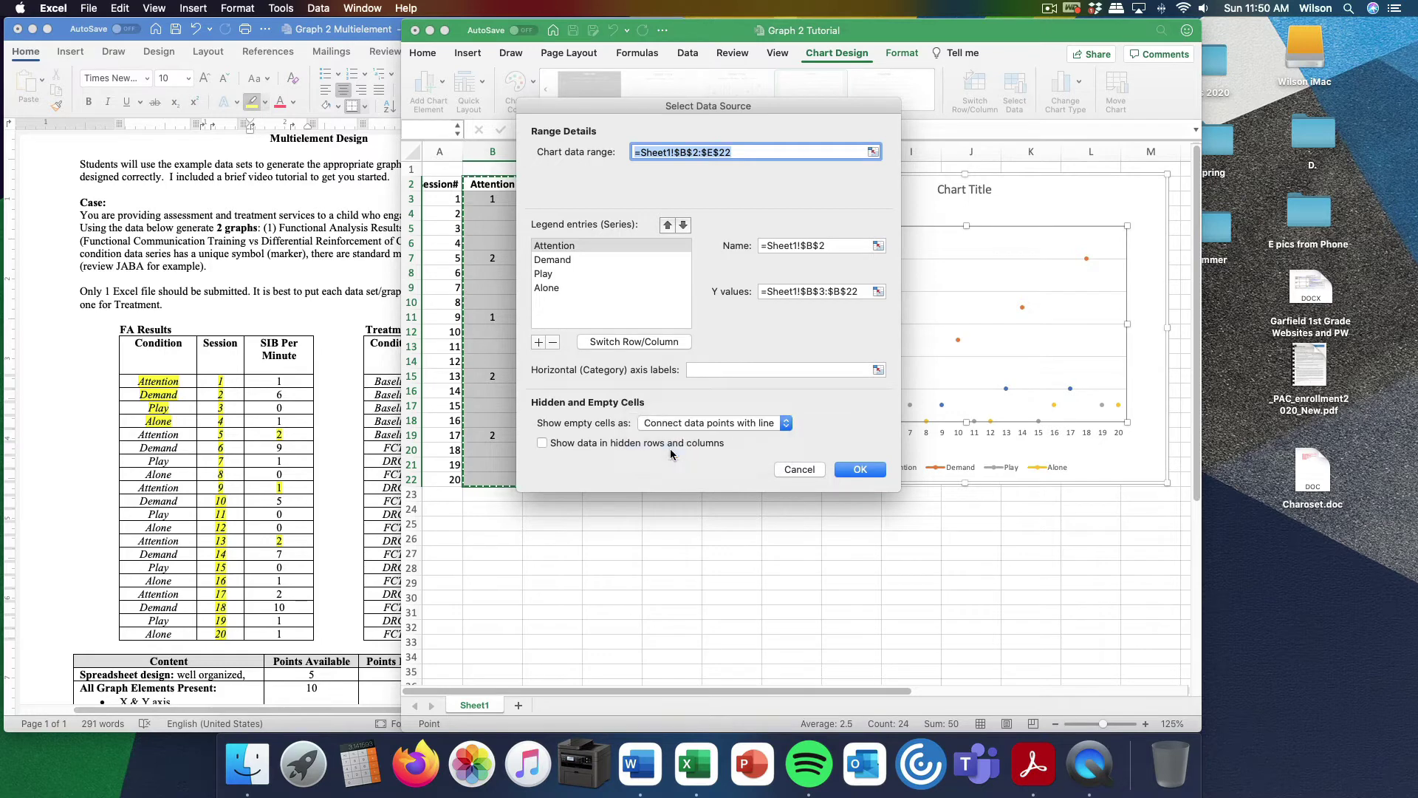
click(861, 470)
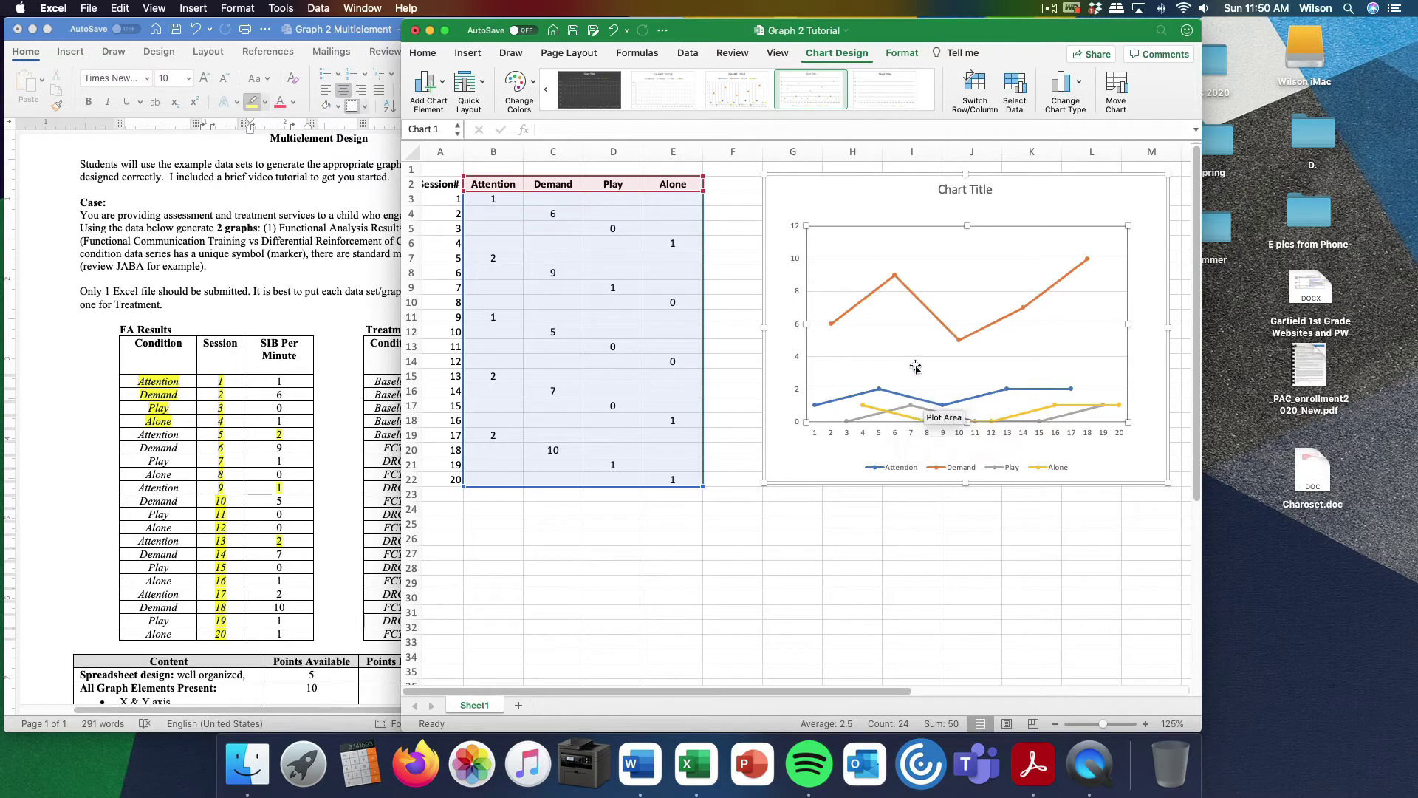
In Select Data, set the horizontal axis labels to the Session# range A3:A22
right_click(892, 338)
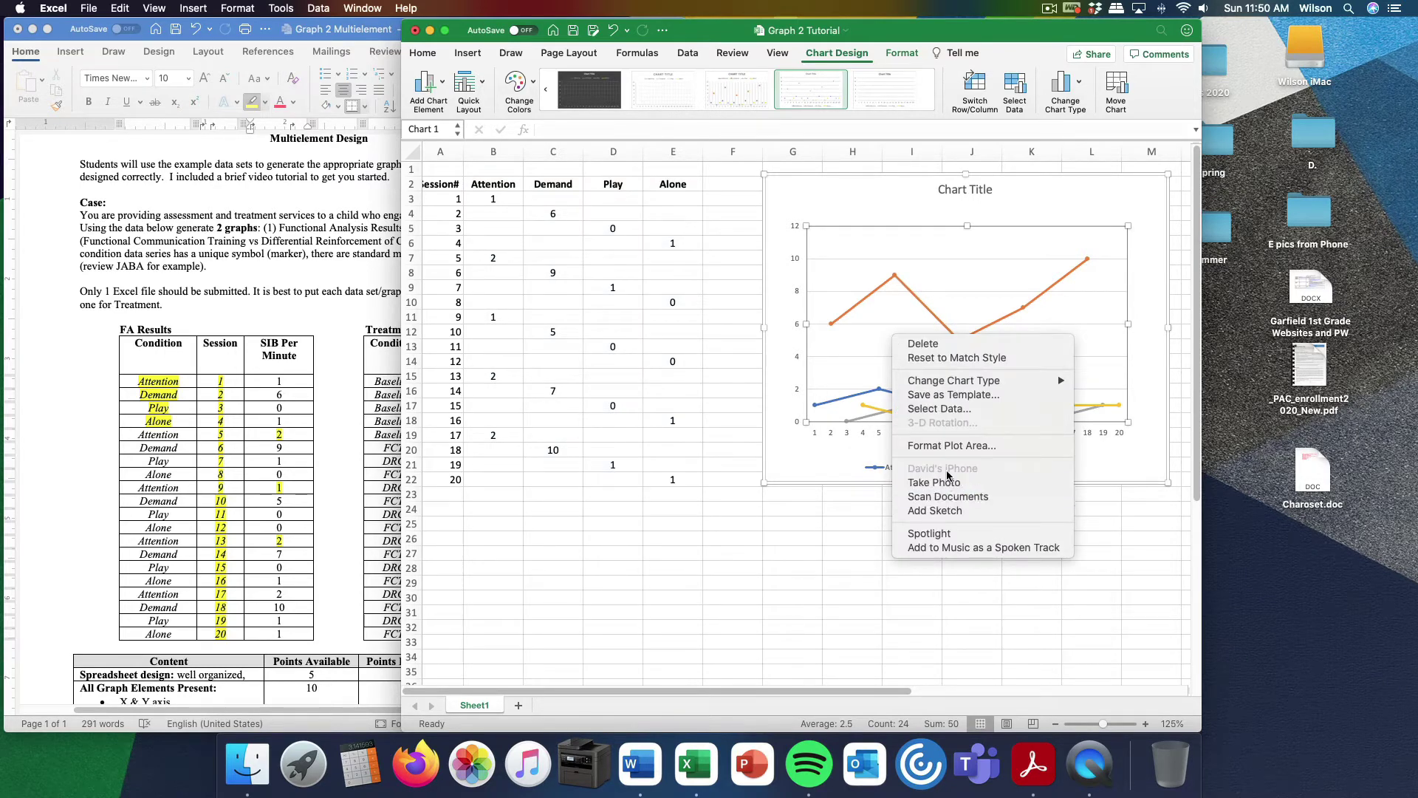
click(937, 408)
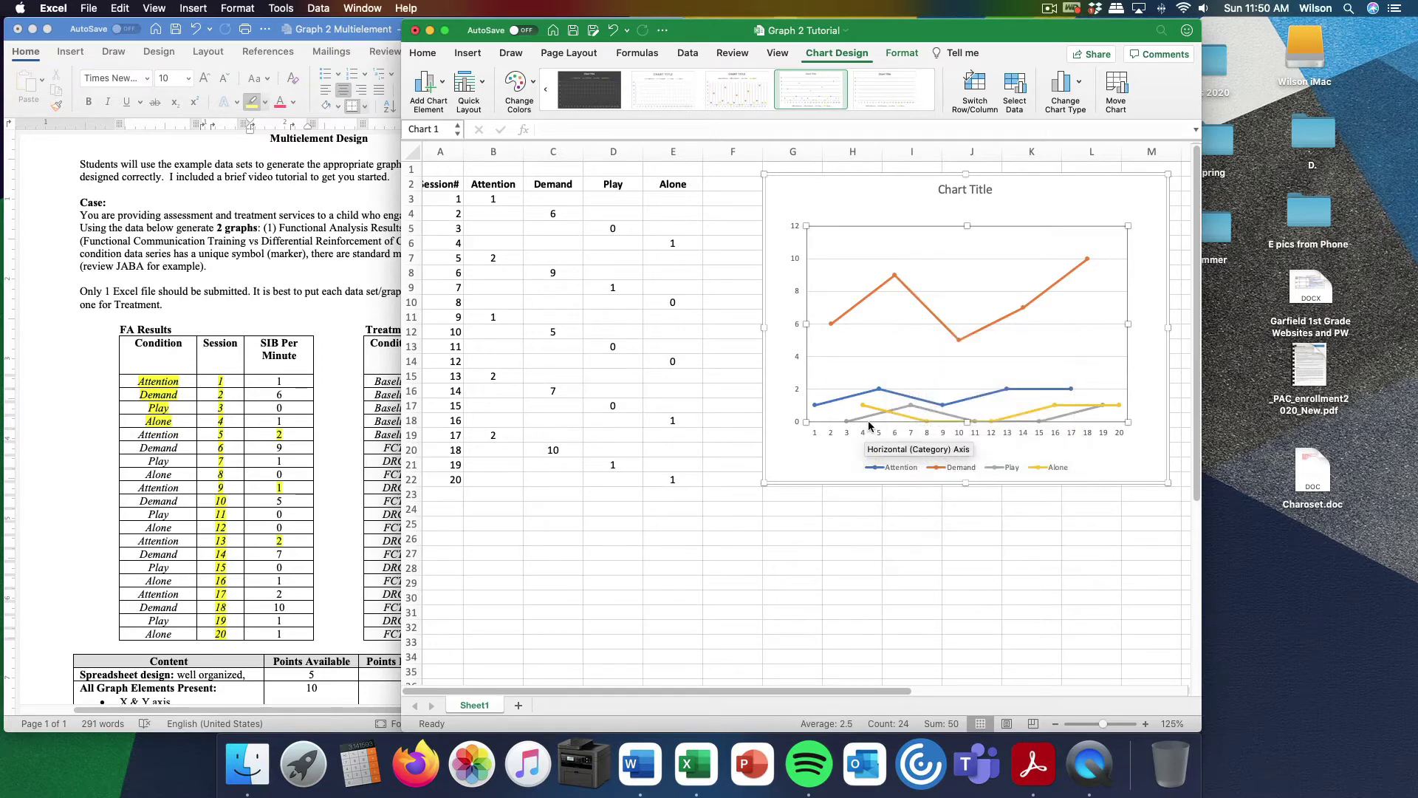
right_click(910, 371)
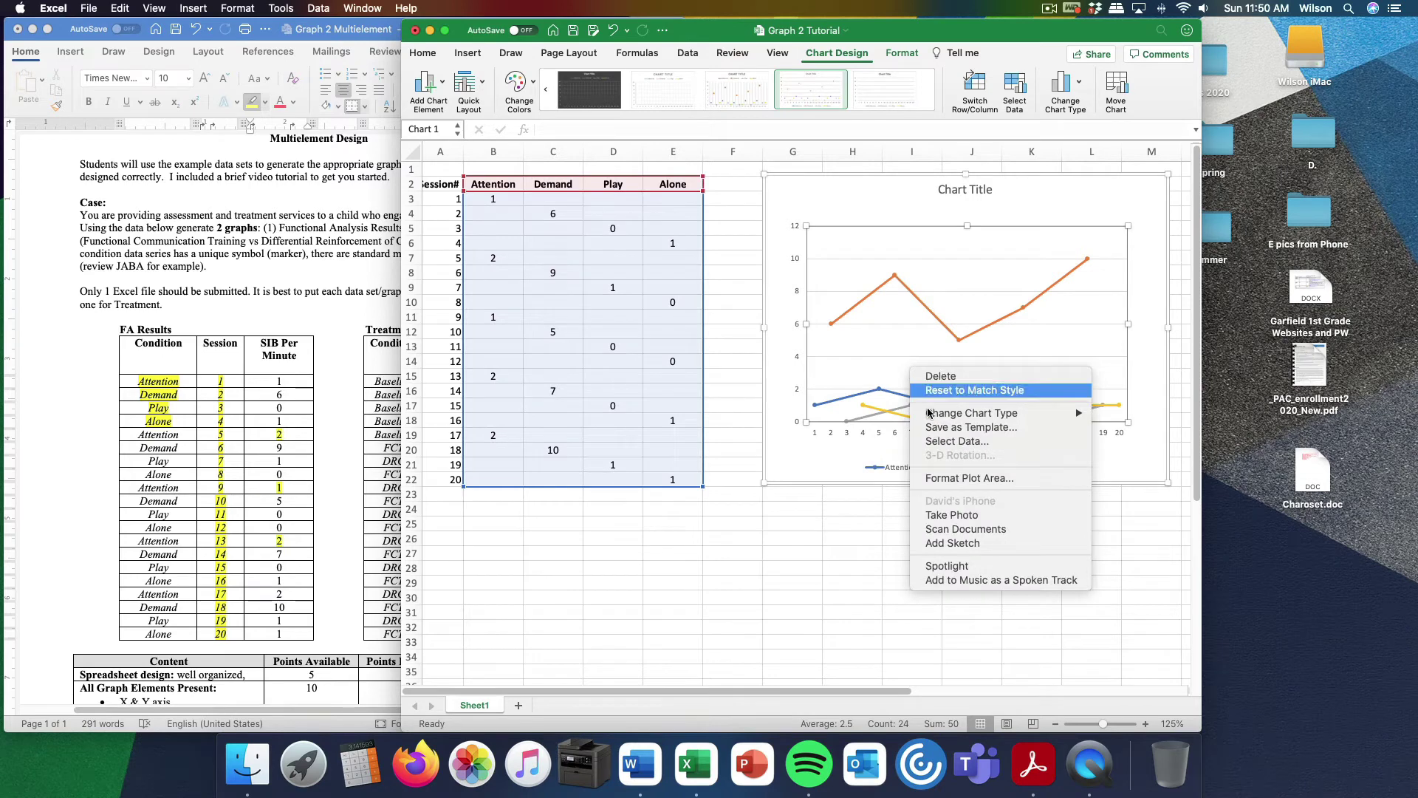
click(953, 441)
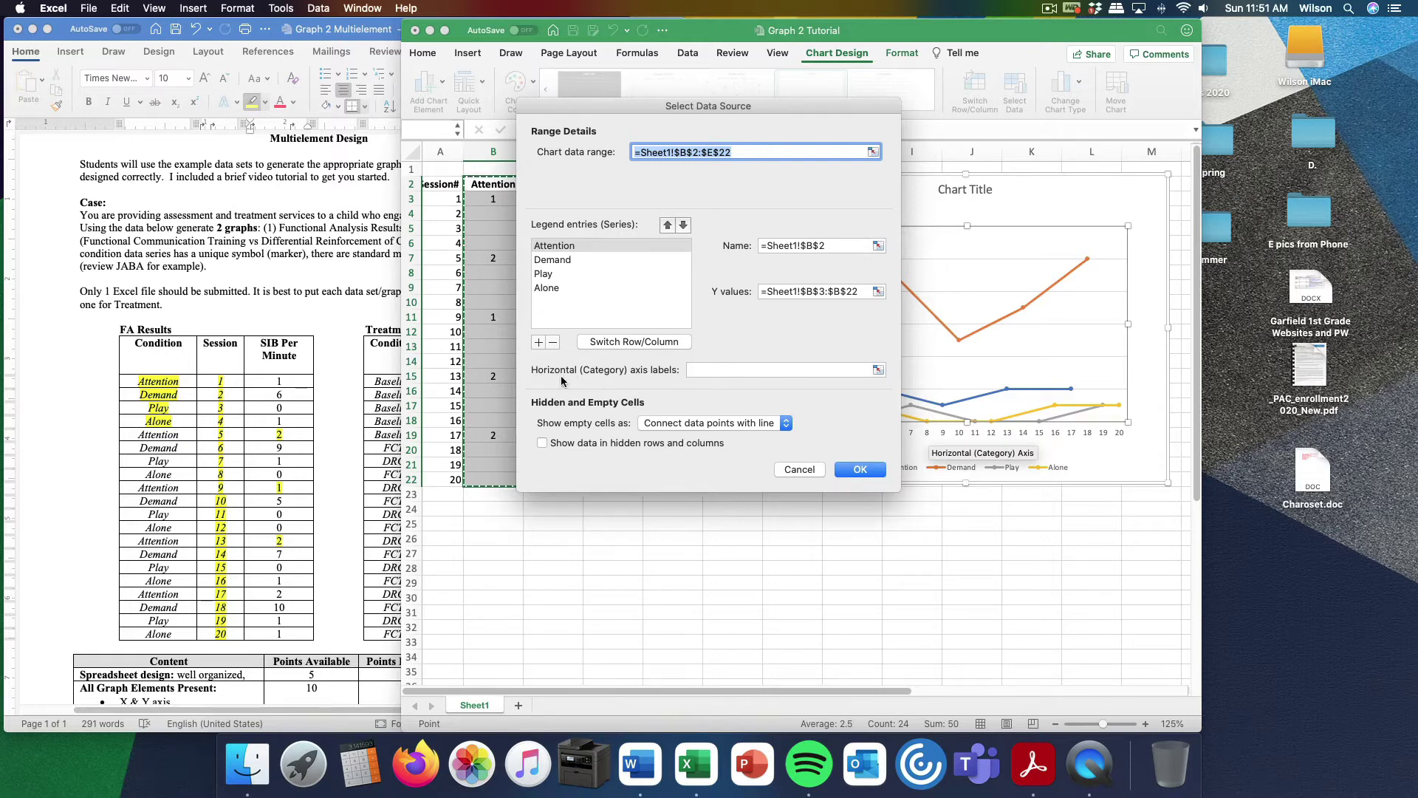
click(710, 369)
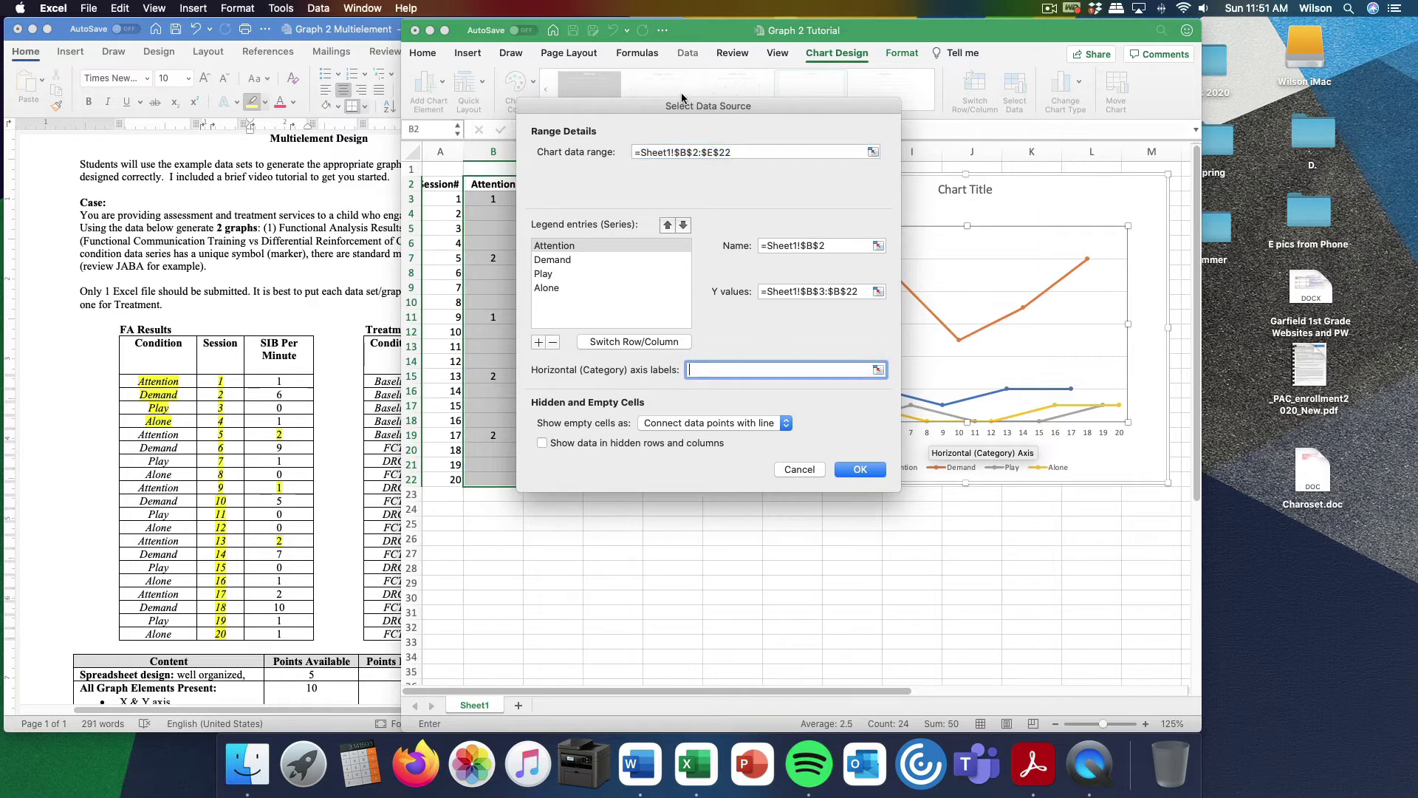
drag(676, 106, 773, 104)
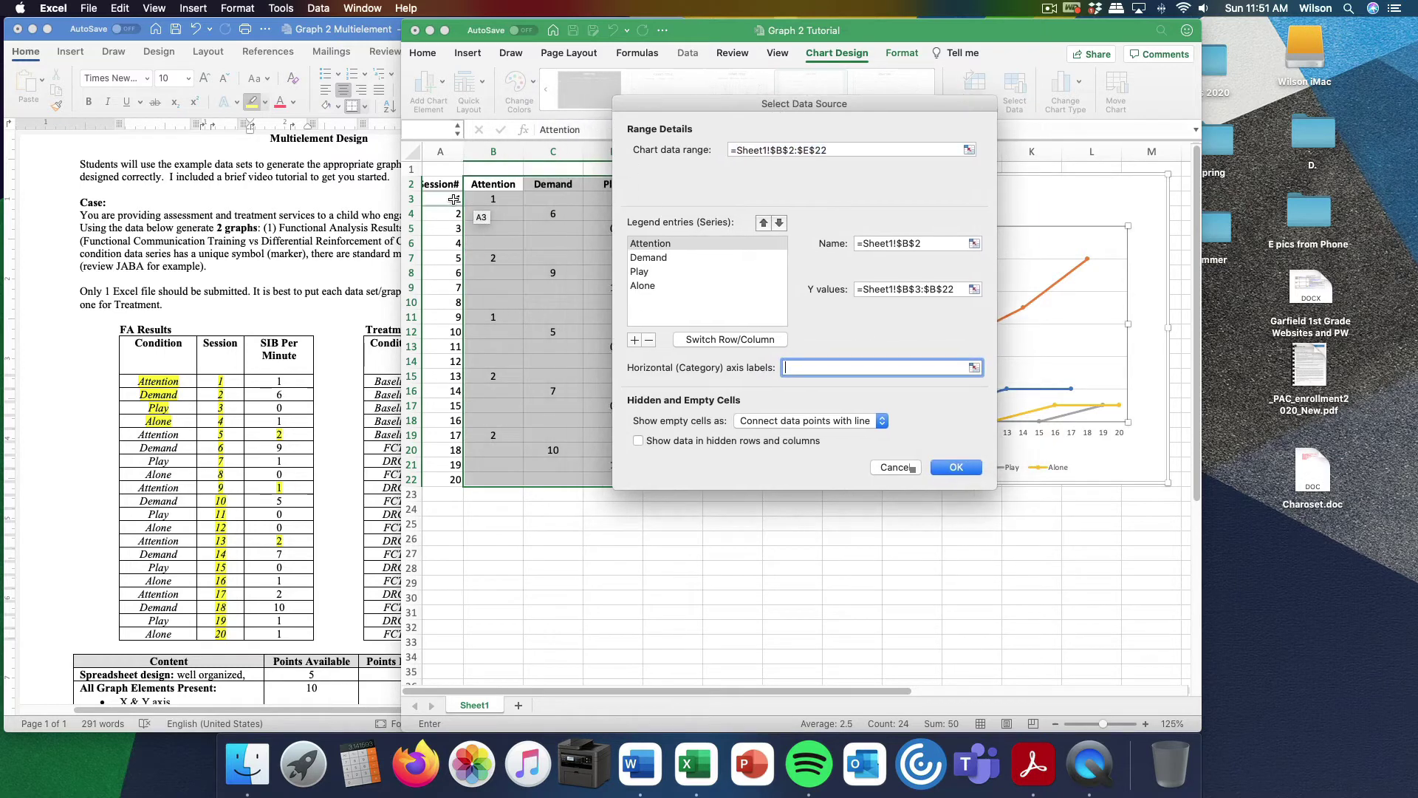
drag(451, 200, 438, 481)
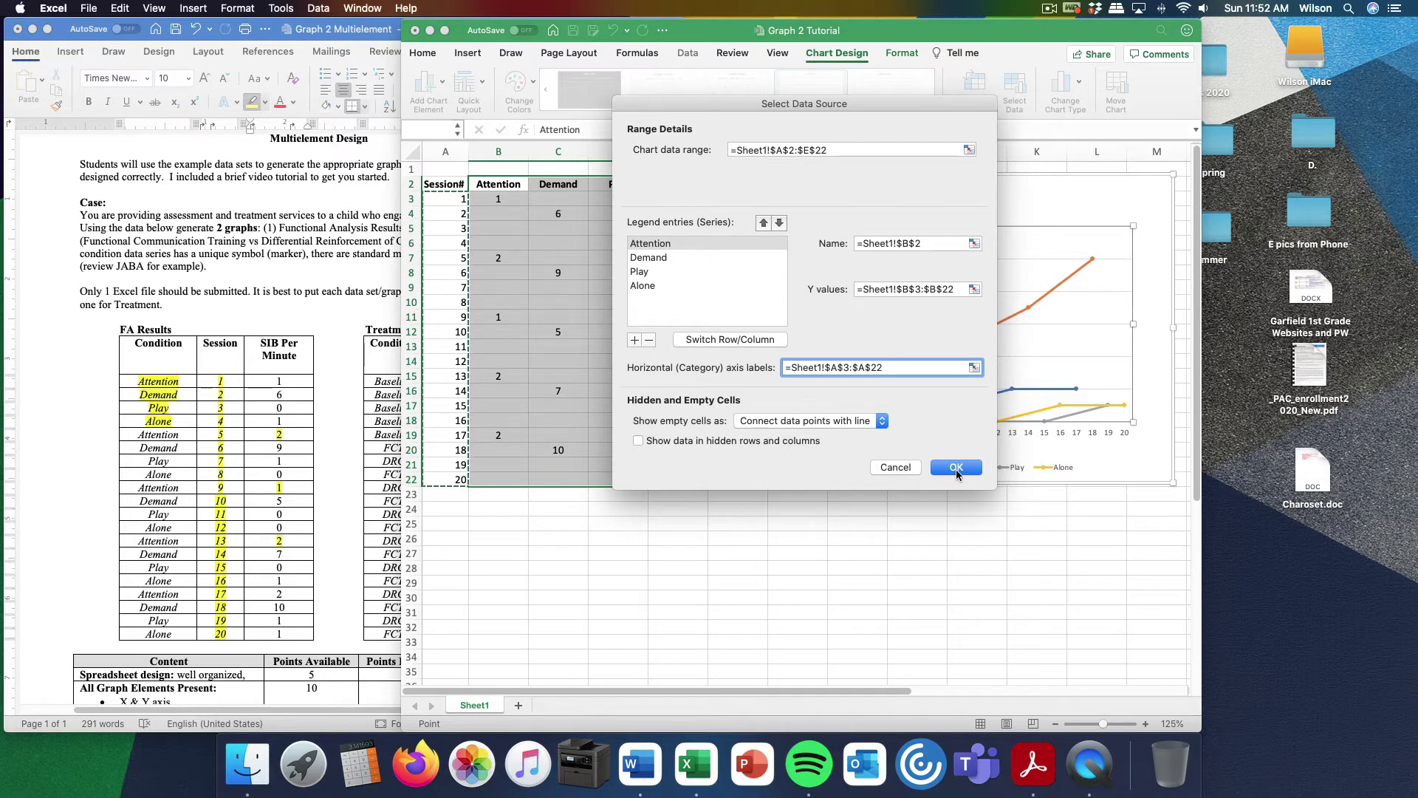
click(956, 469)
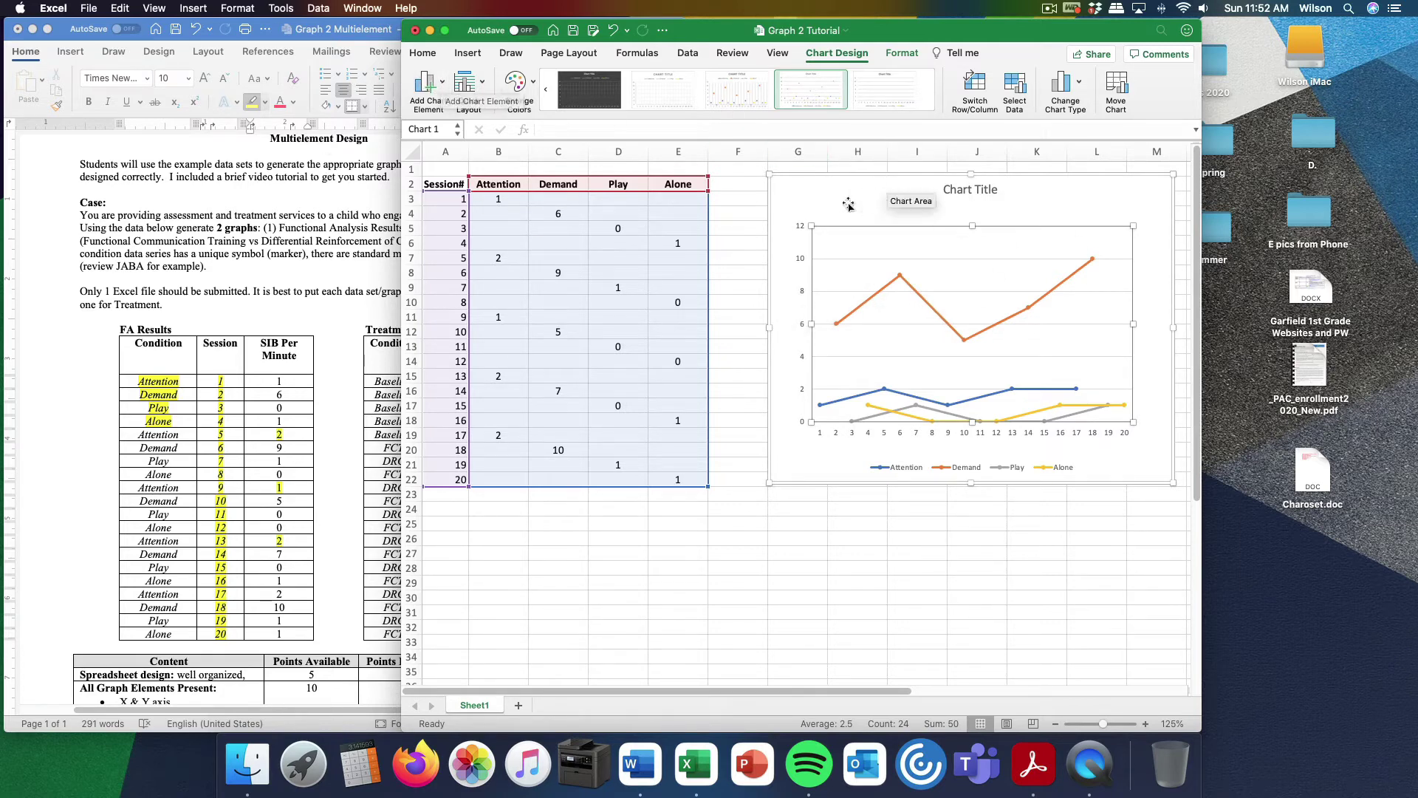
Toggle the chart's primary major horizontal gridlines
click(905, 611)
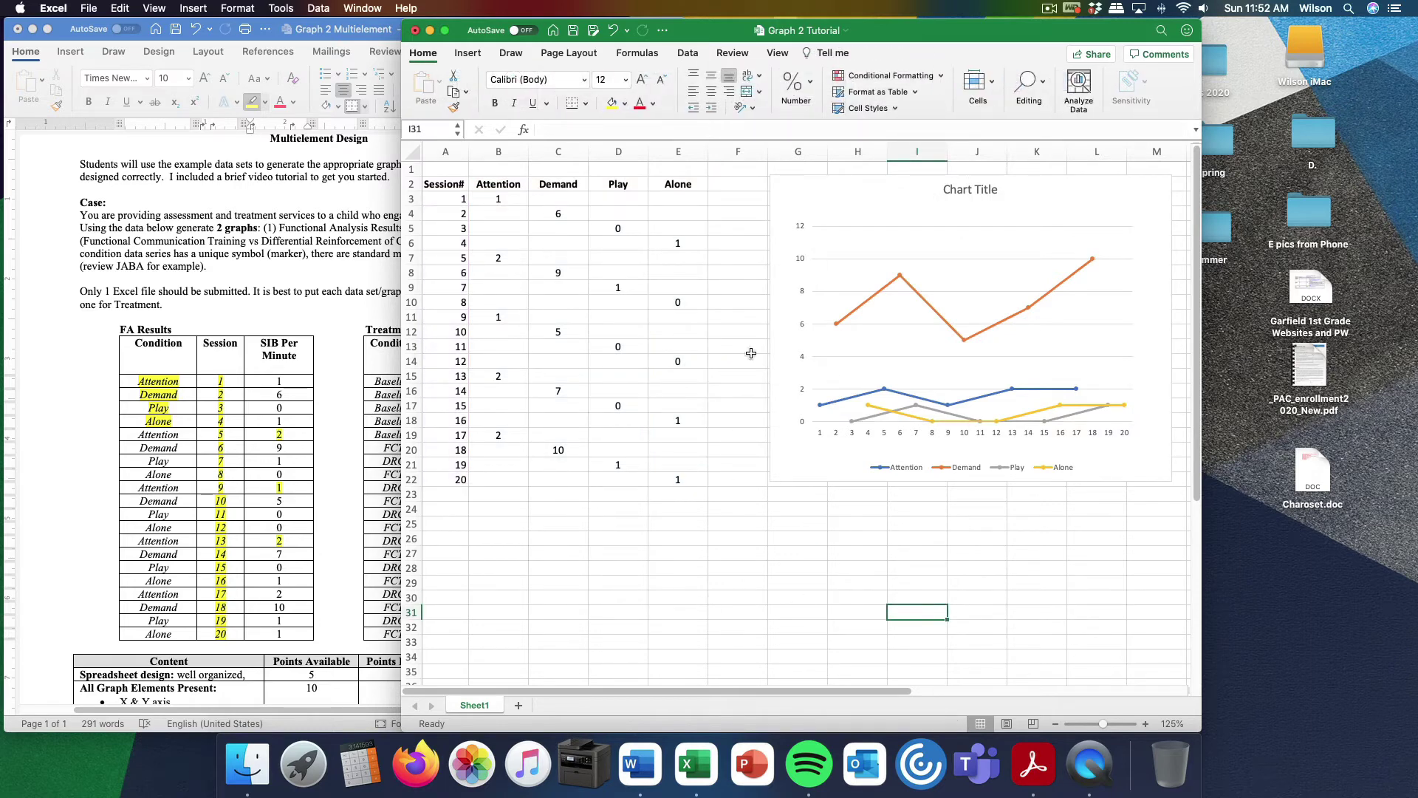
click(820, 195)
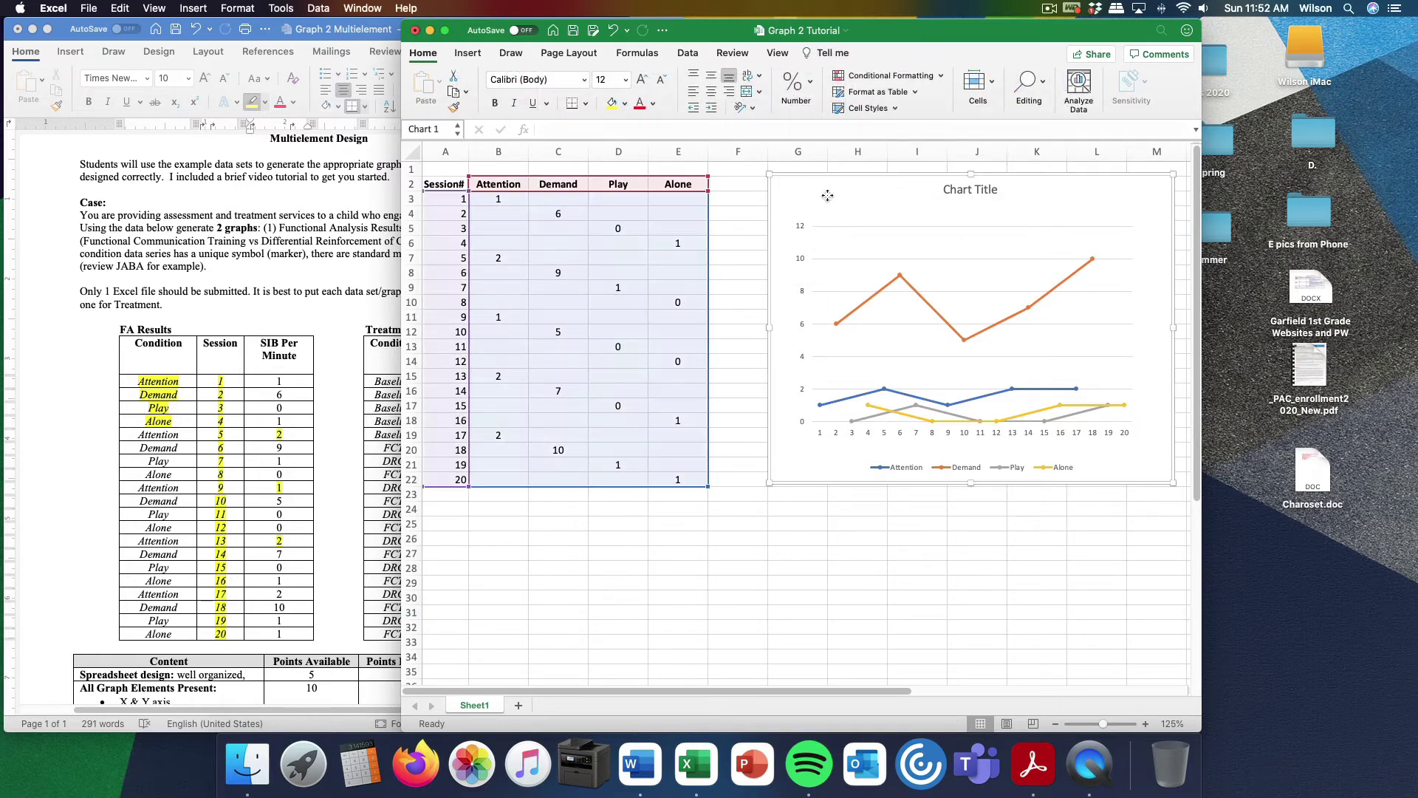
double_click(828, 195)
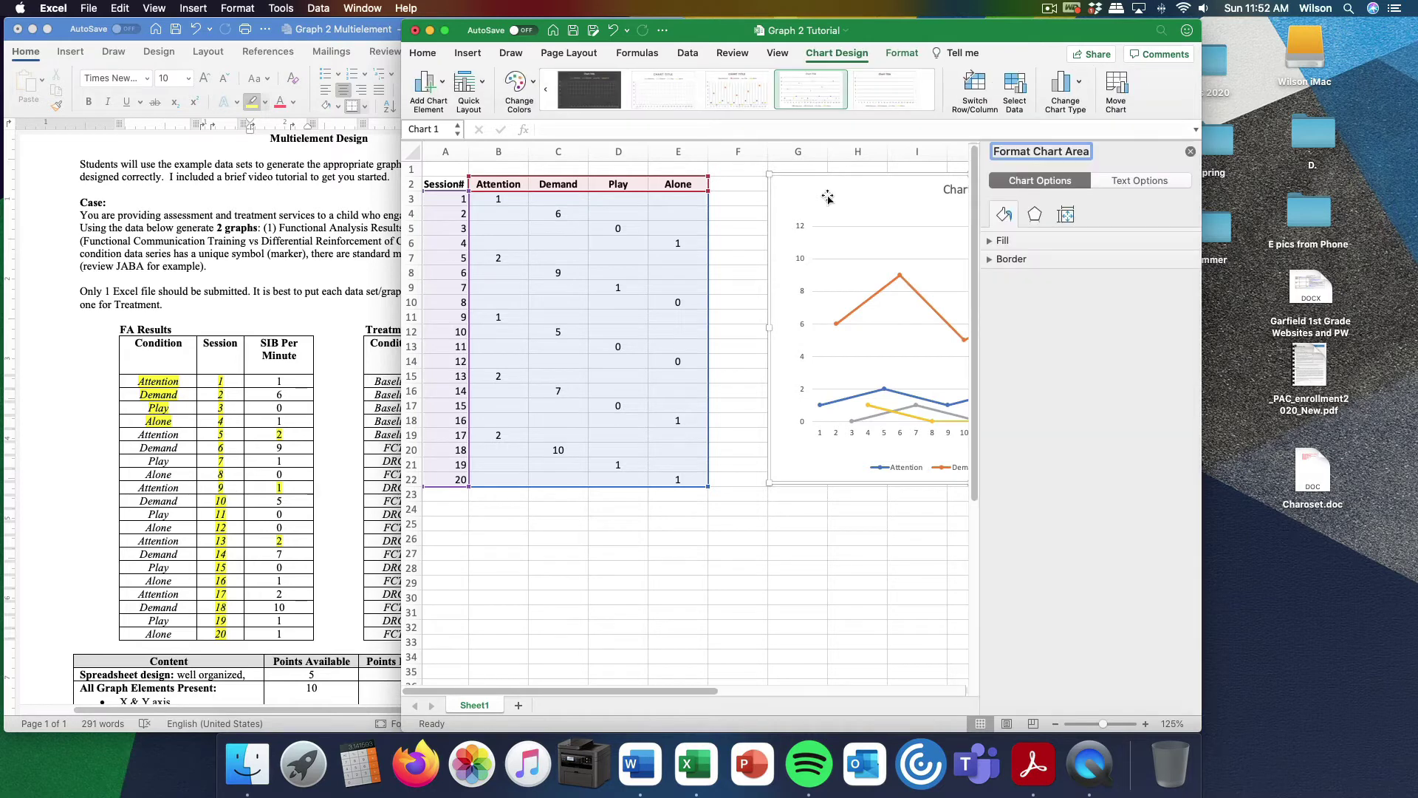
click(444, 84)
mouse_move(467, 216)
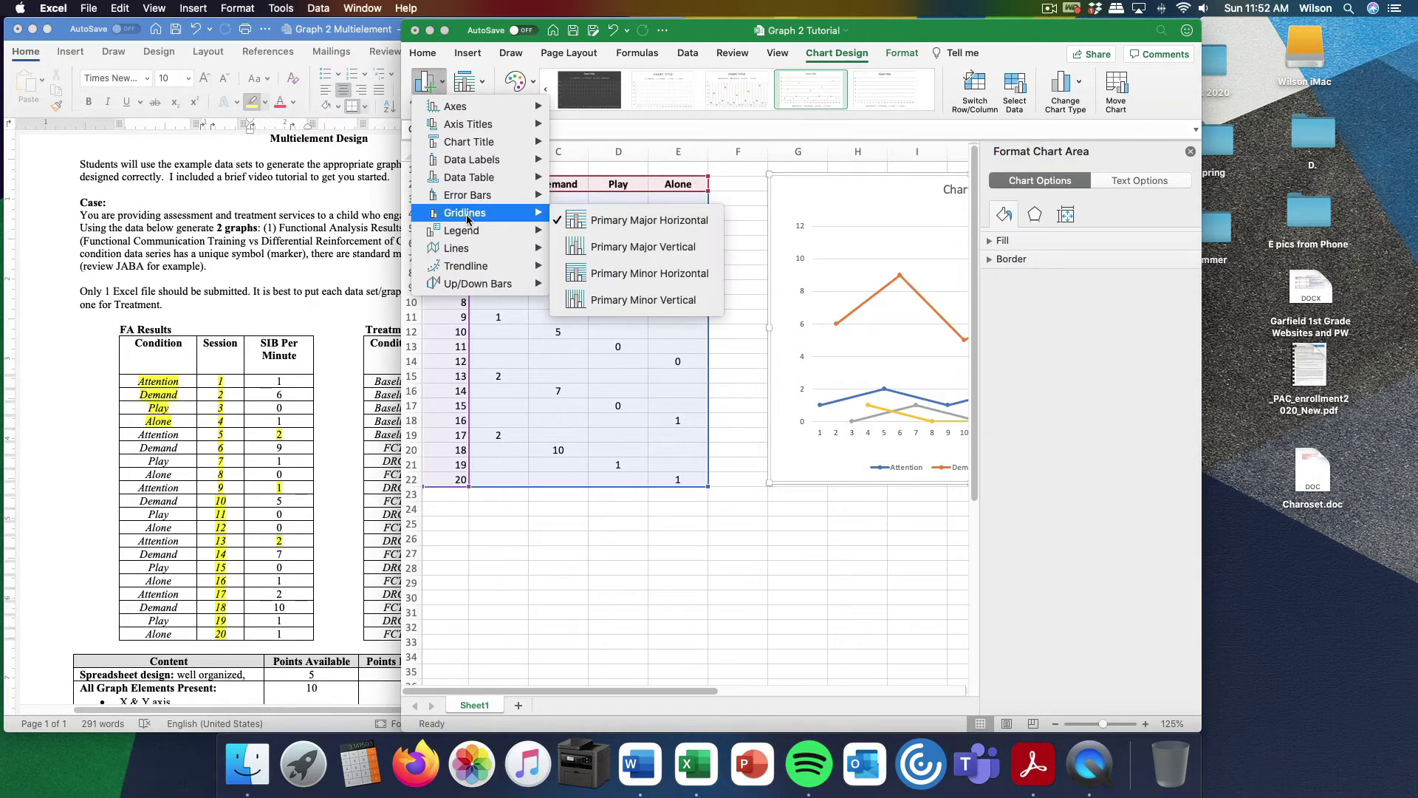
click(593, 221)
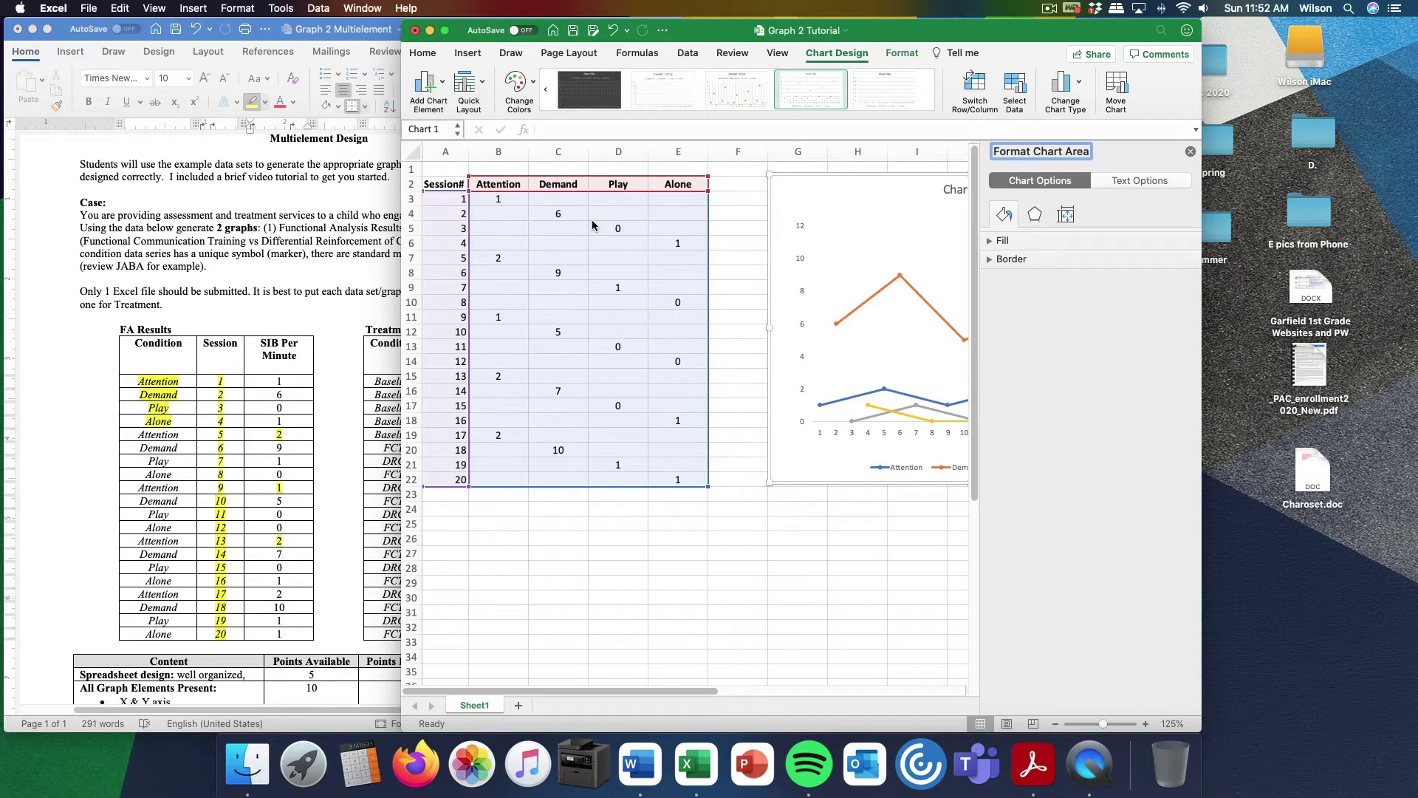
Add a horizontal axis title reading 'Session' and nudge it just below the session numbers
click(442, 88)
mouse_move(444, 126)
click(628, 131)
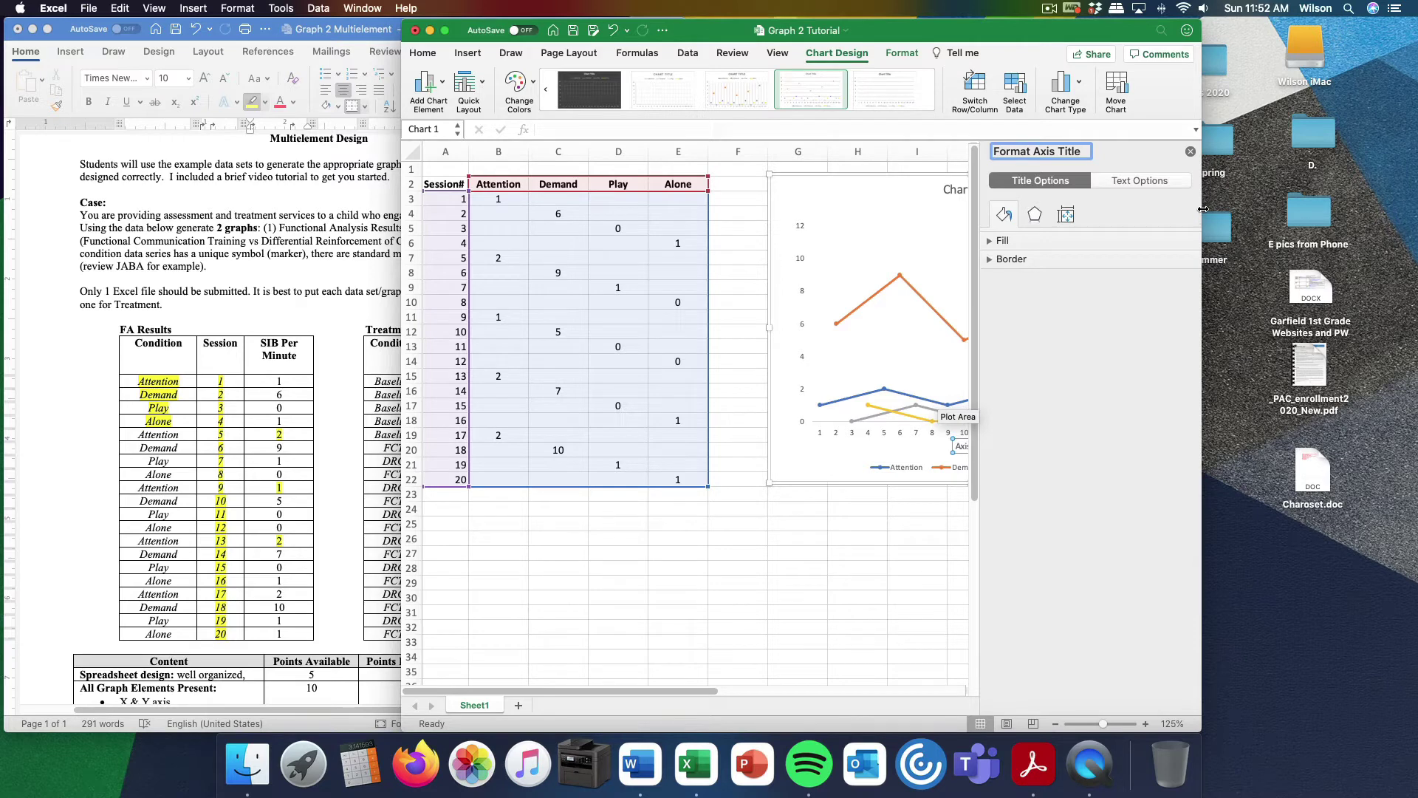
drag(1204, 209, 1398, 209)
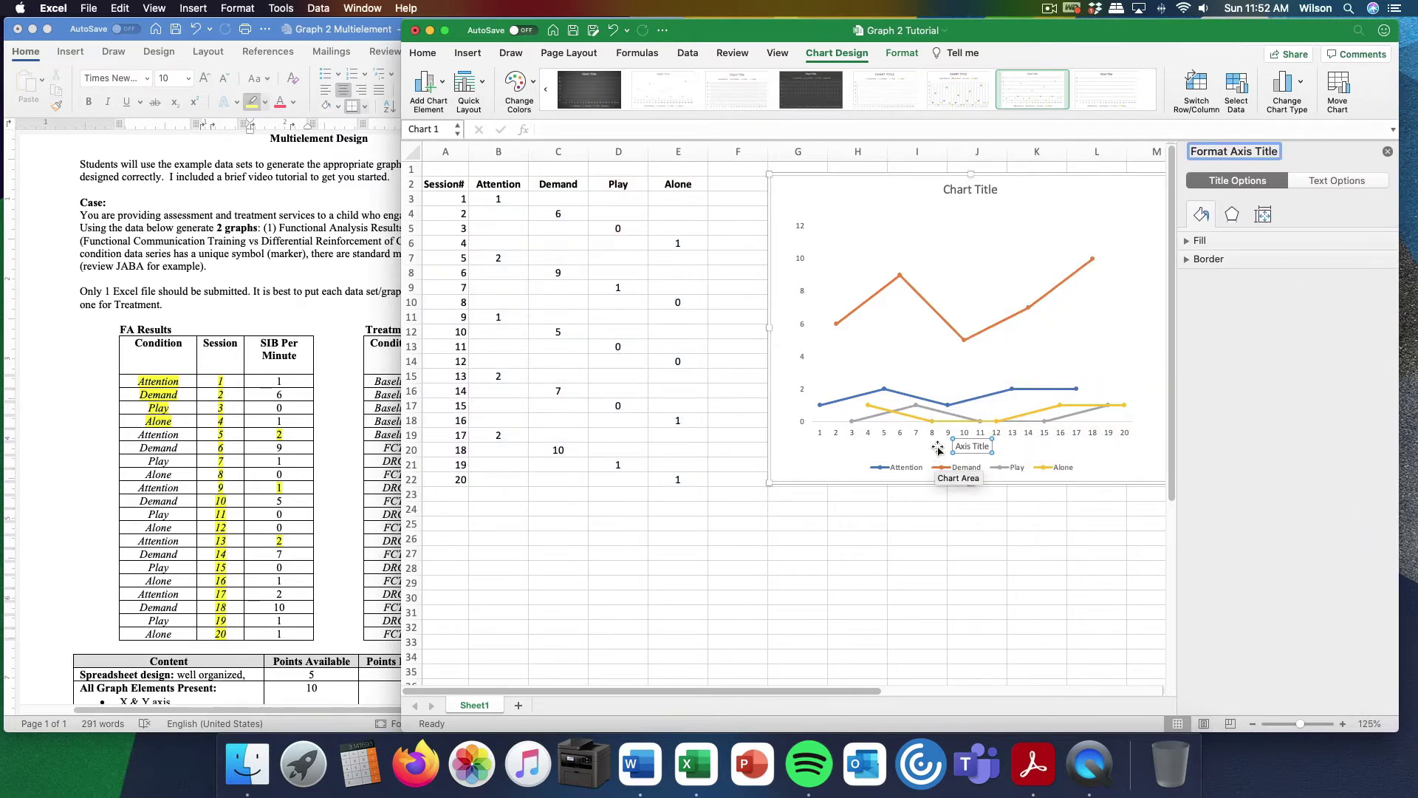
click(981, 446)
drag(991, 446, 959, 447)
text(Session)
click(957, 444)
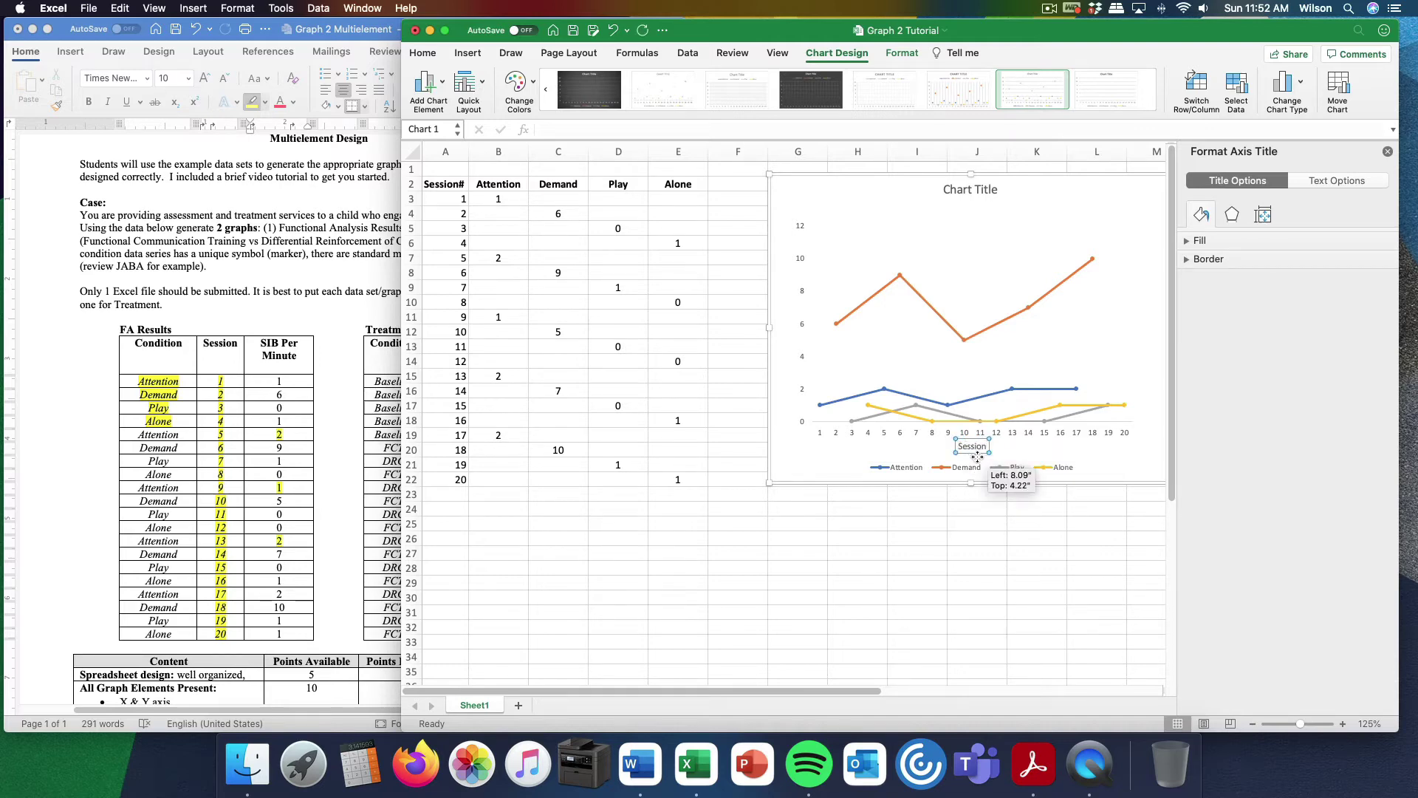
drag(979, 458, 984, 462)
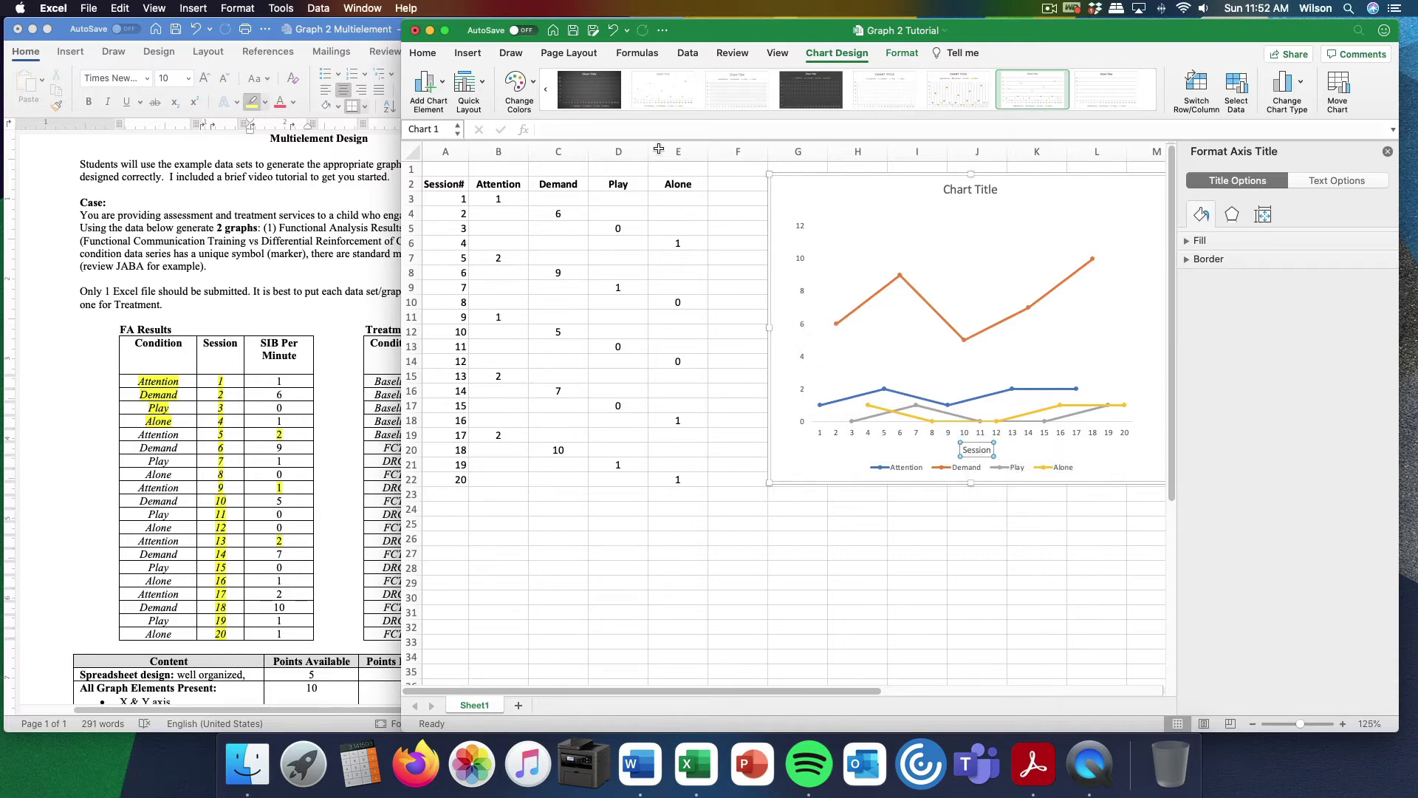
Add a vertical axis title reading 'SIB Per Minute'
click(425, 84)
mouse_move(447, 127)
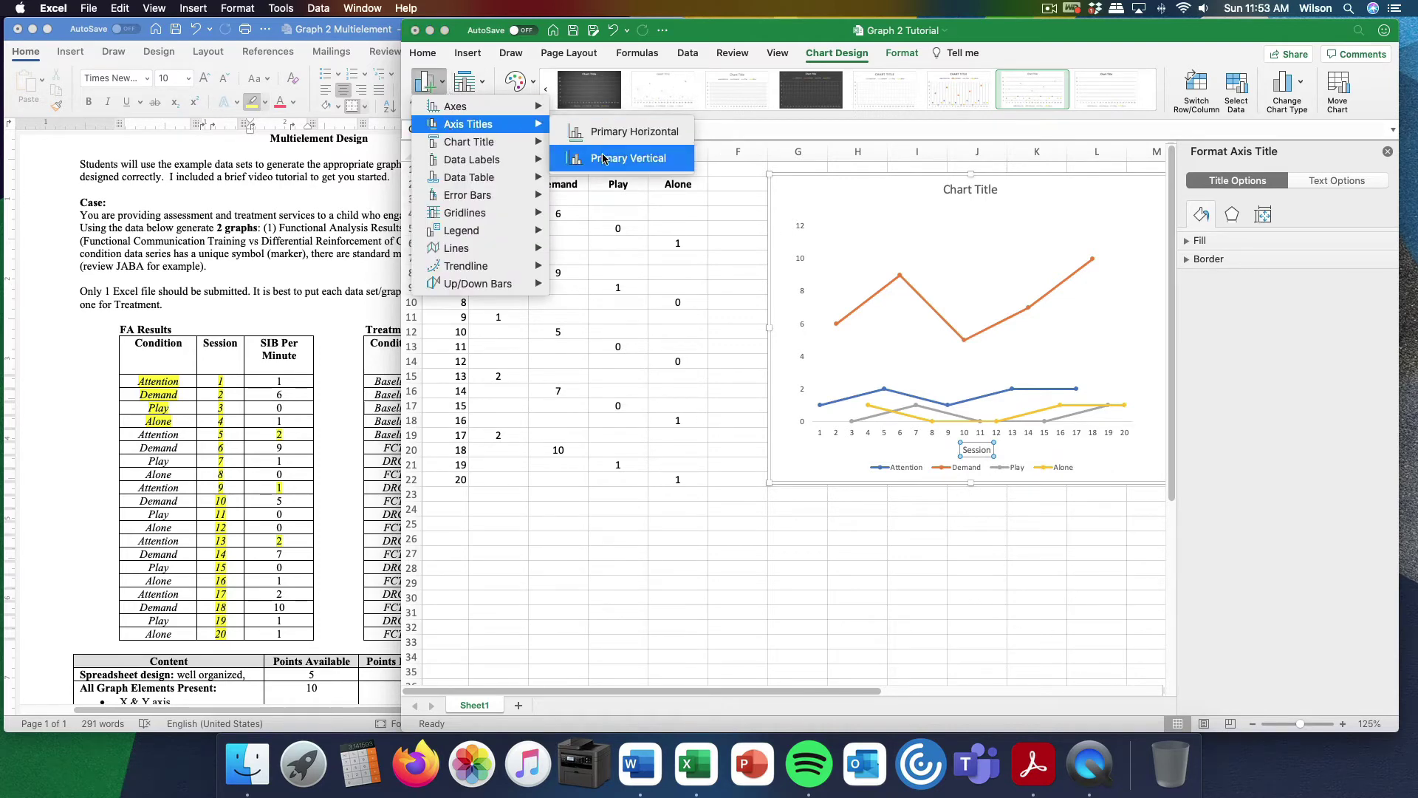
click(604, 158)
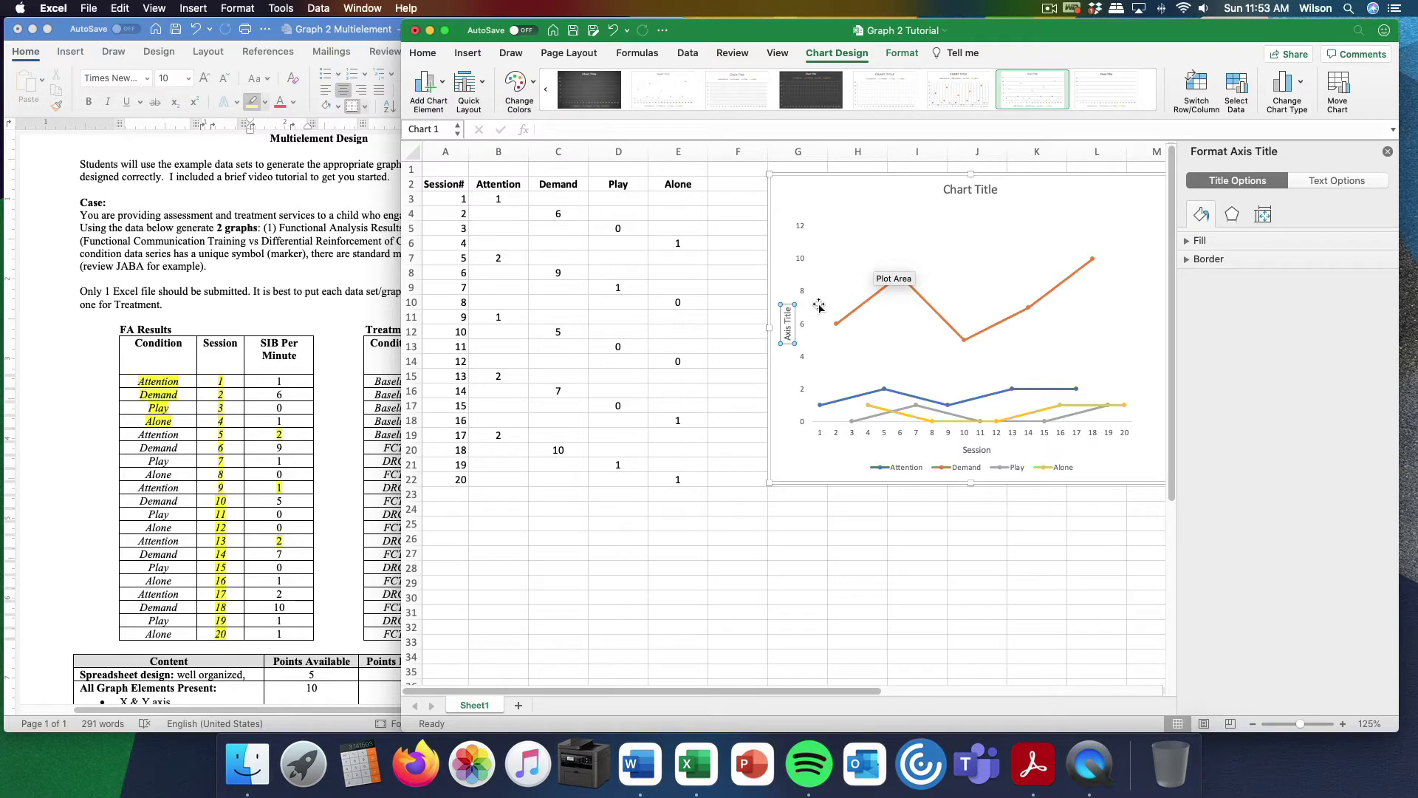
drag(788, 318, 788, 342)
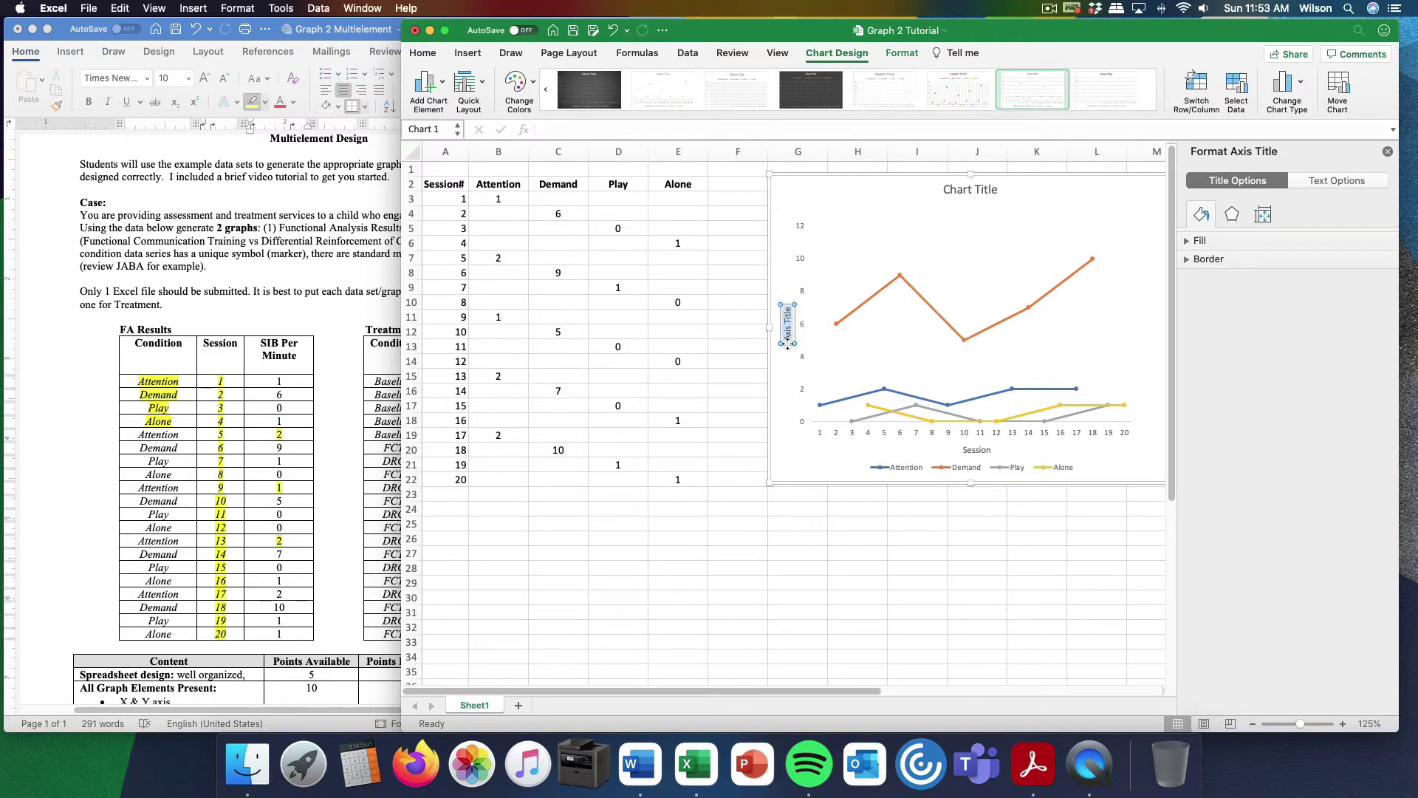
text(SIB Per Minute)
Place the legend on the right, raise it slightly, and shift the chart a little left
click(809, 226)
click(805, 229)
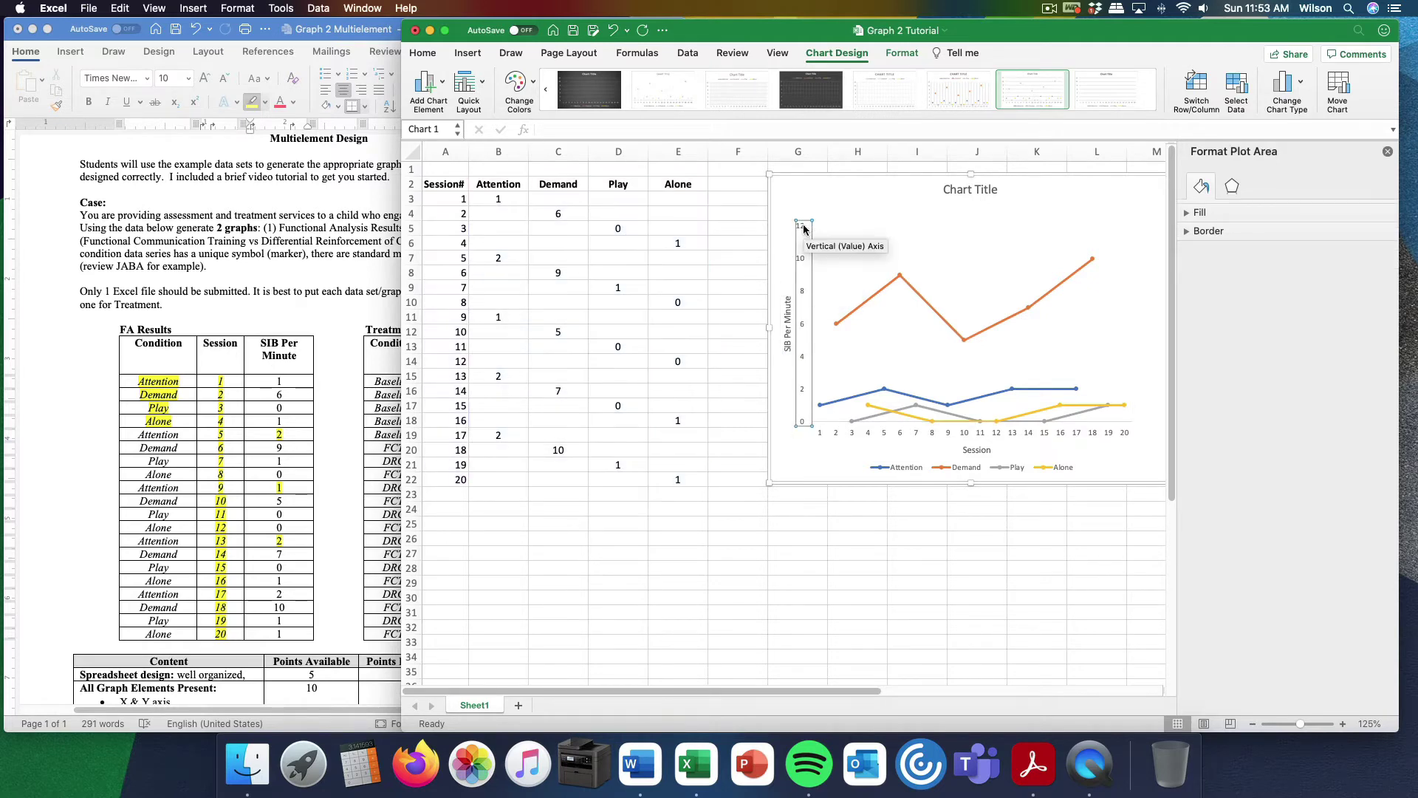
click(979, 473)
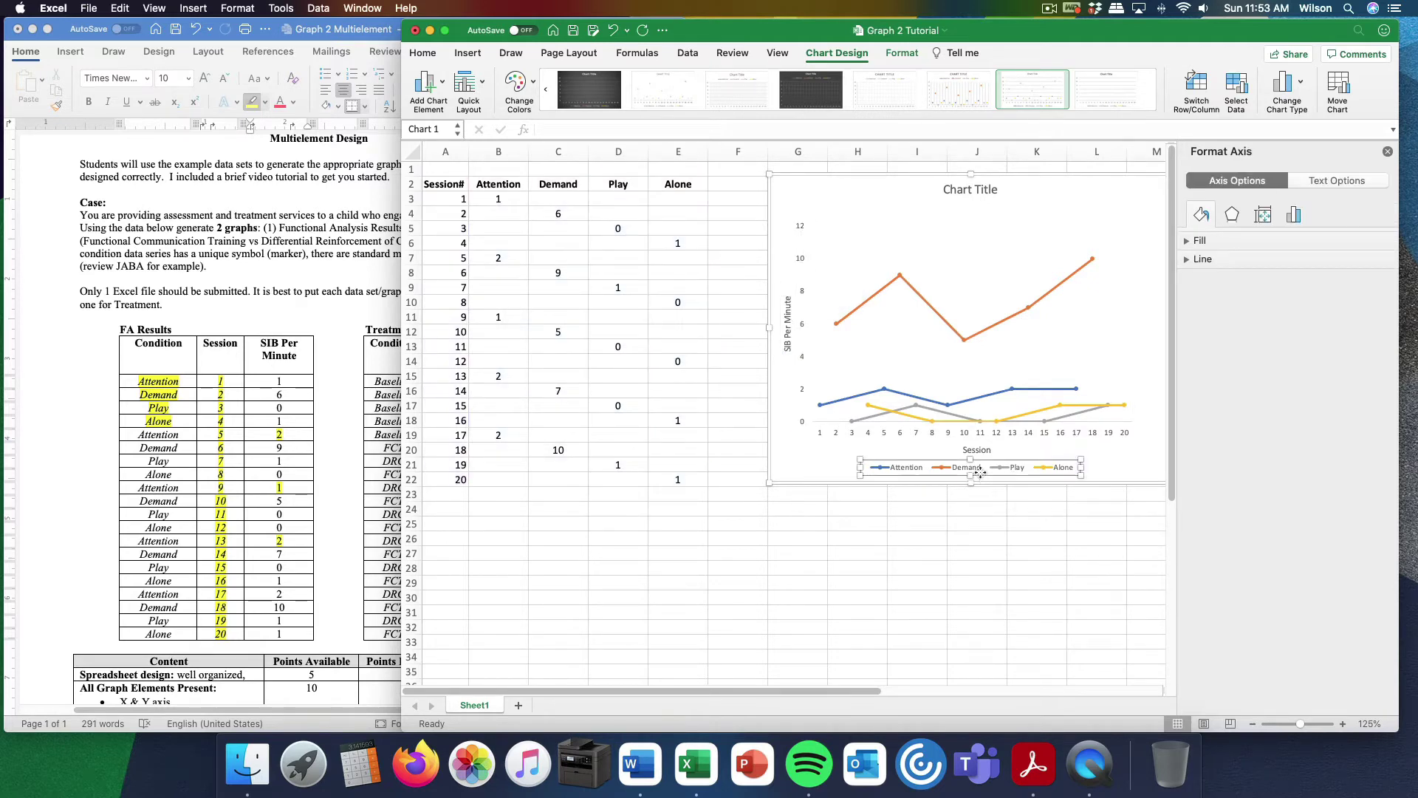
click(442, 86)
mouse_move(474, 236)
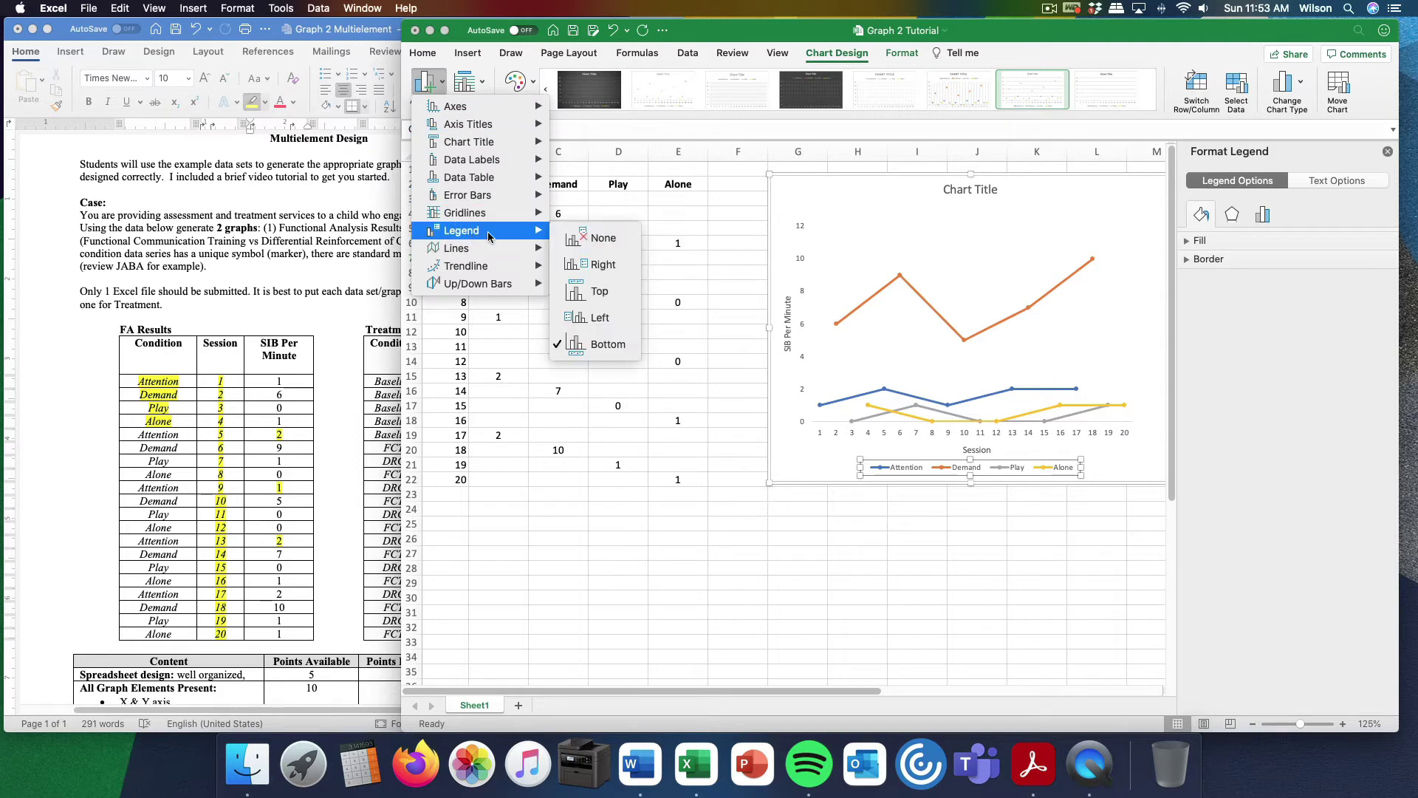
click(574, 263)
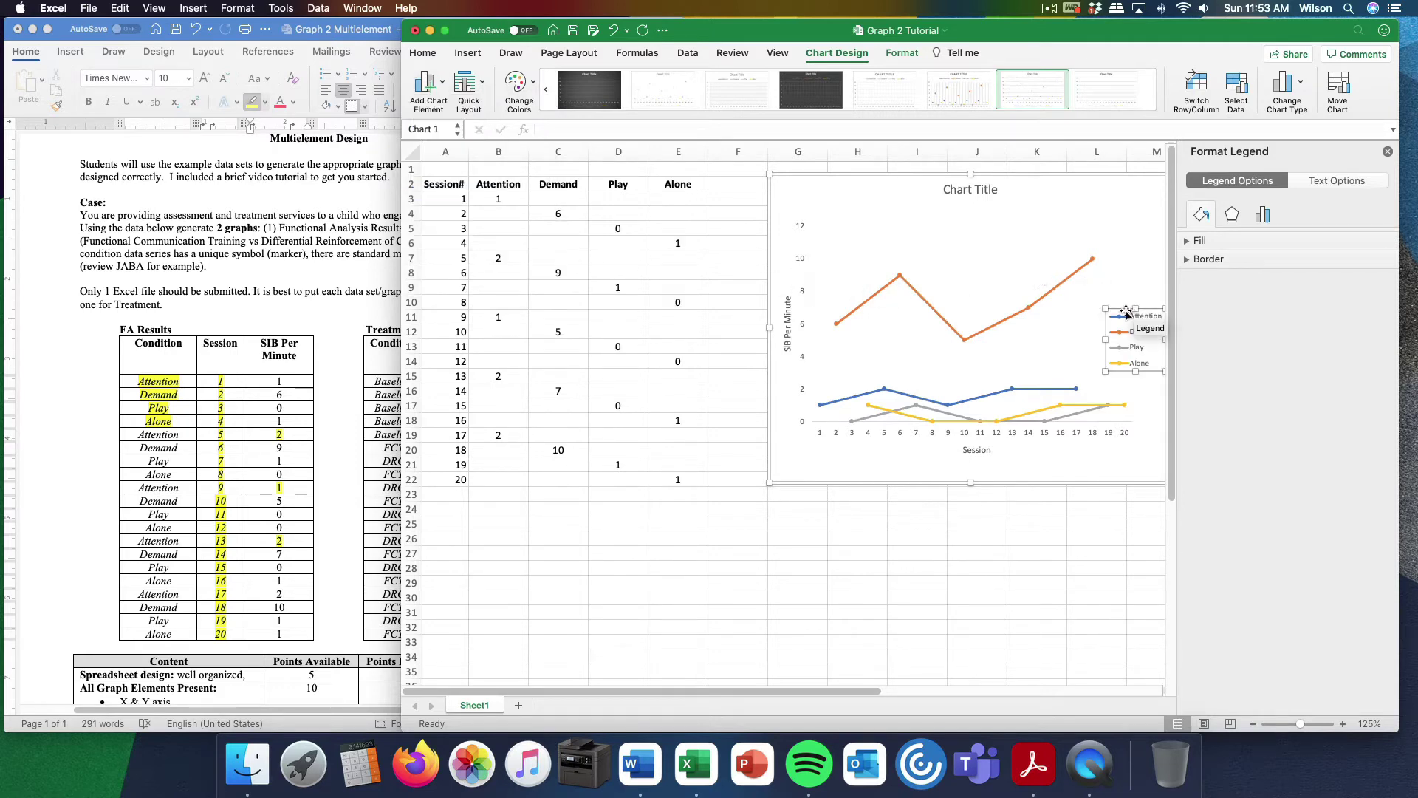
drag(1115, 309, 1114, 292)
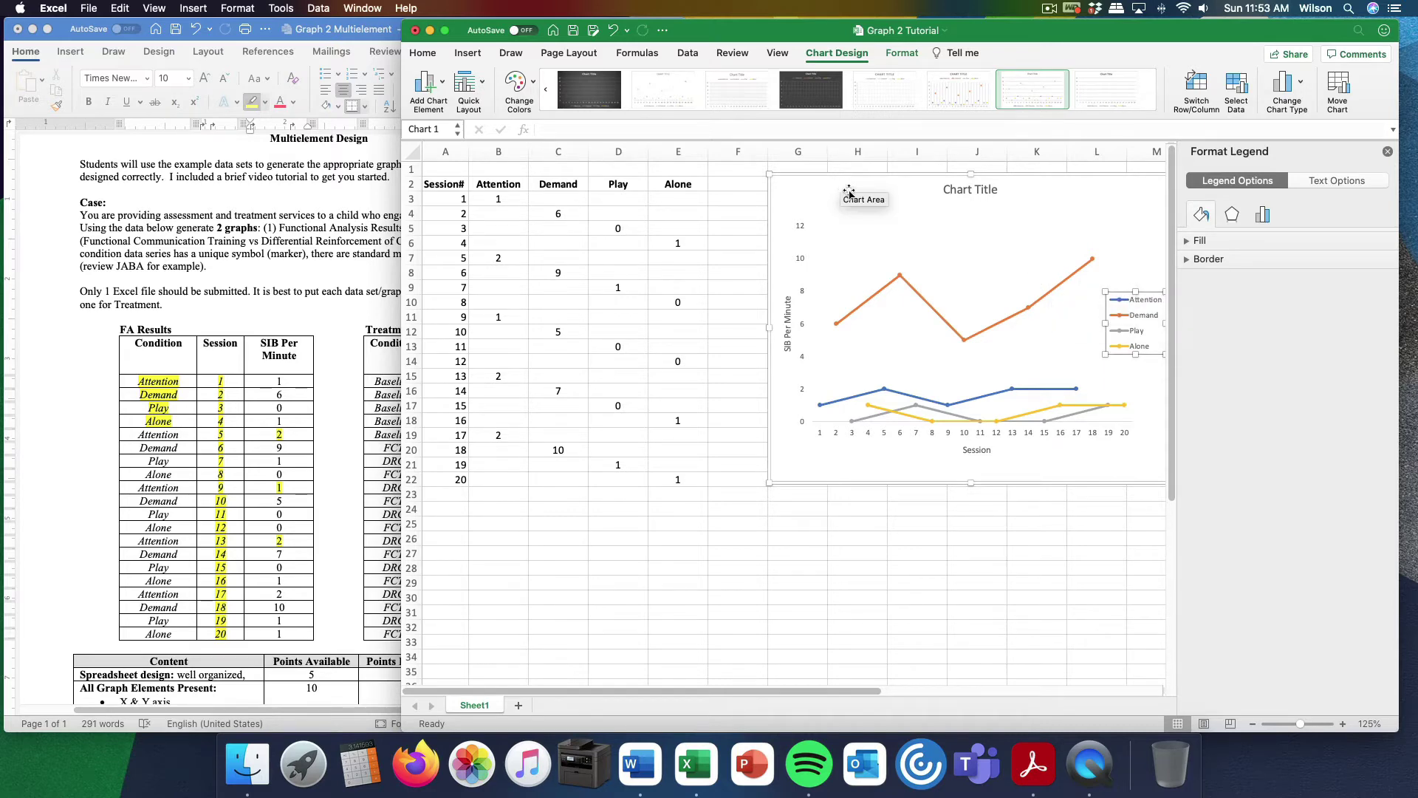
drag(832, 180, 792, 184)
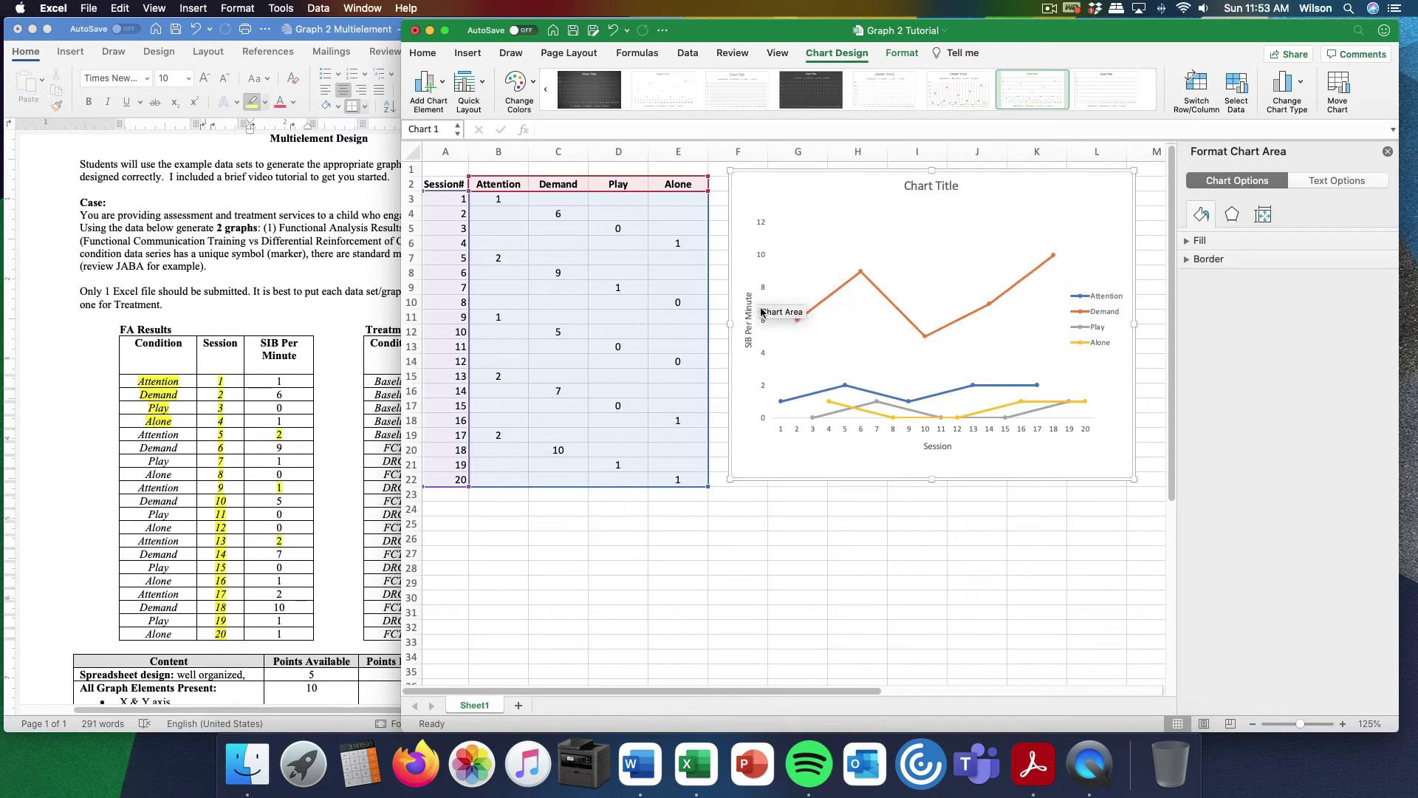
Make the vertical axis a solid black line 1.25 pt wide
click(761, 258)
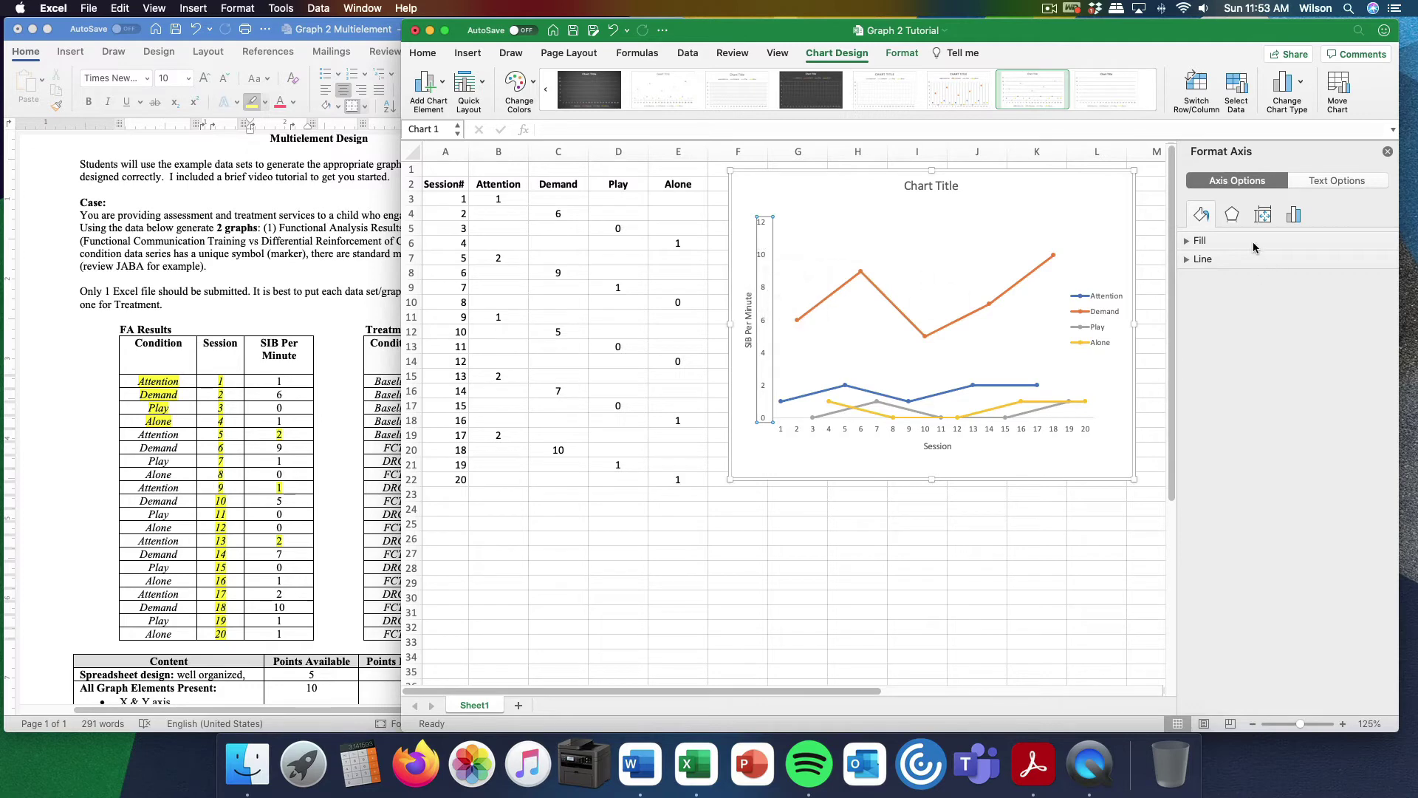
click(1188, 261)
click(1233, 299)
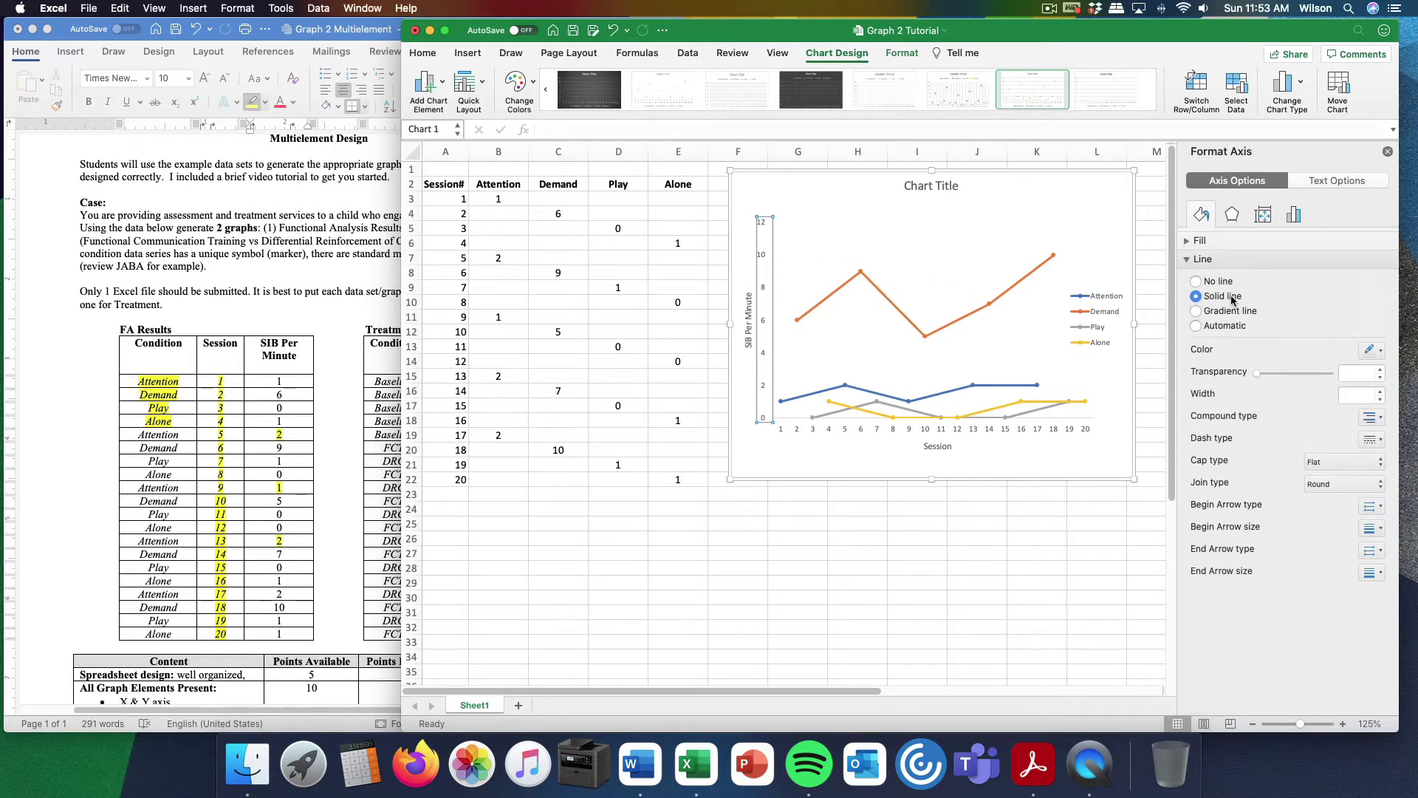
click(1382, 352)
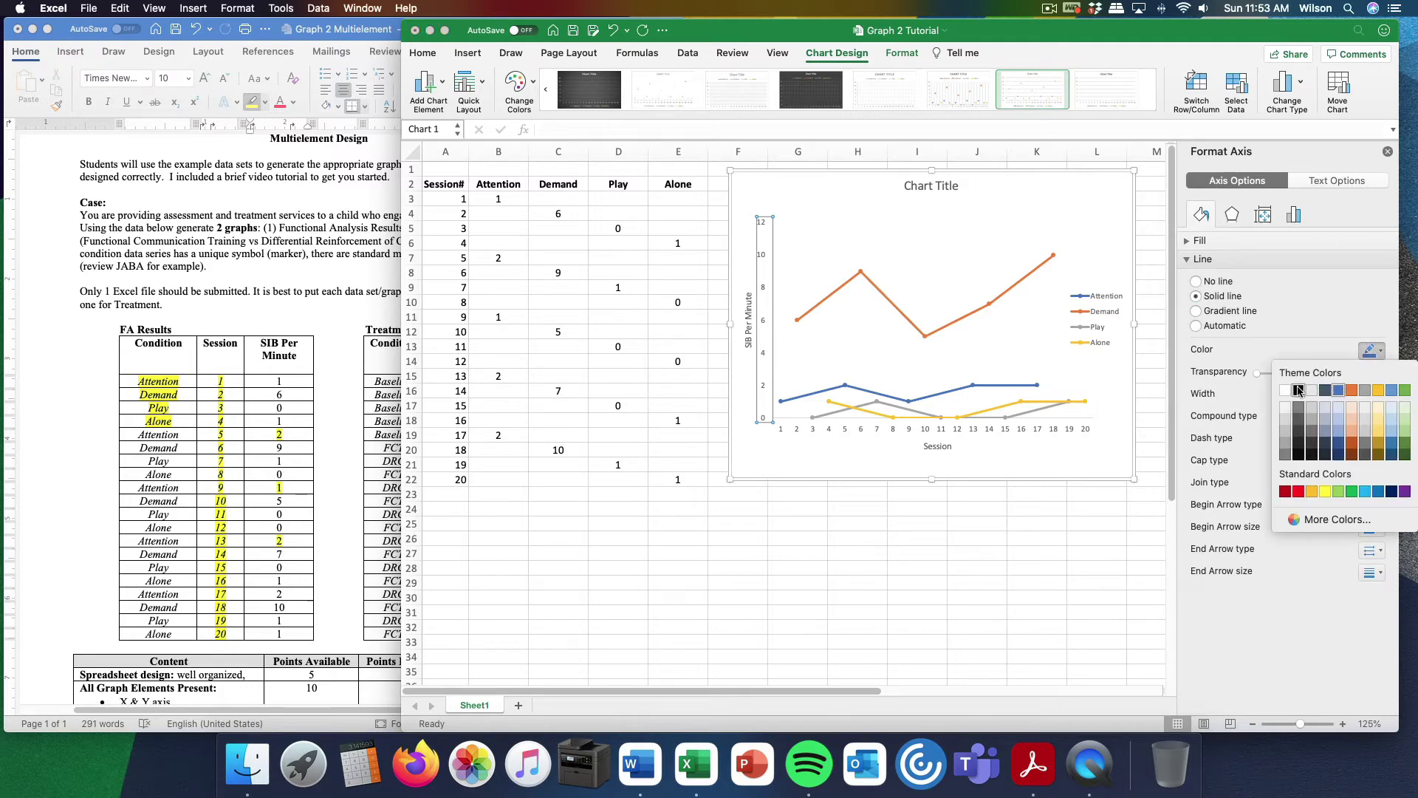
click(1299, 390)
click(1379, 391)
click(1379, 392)
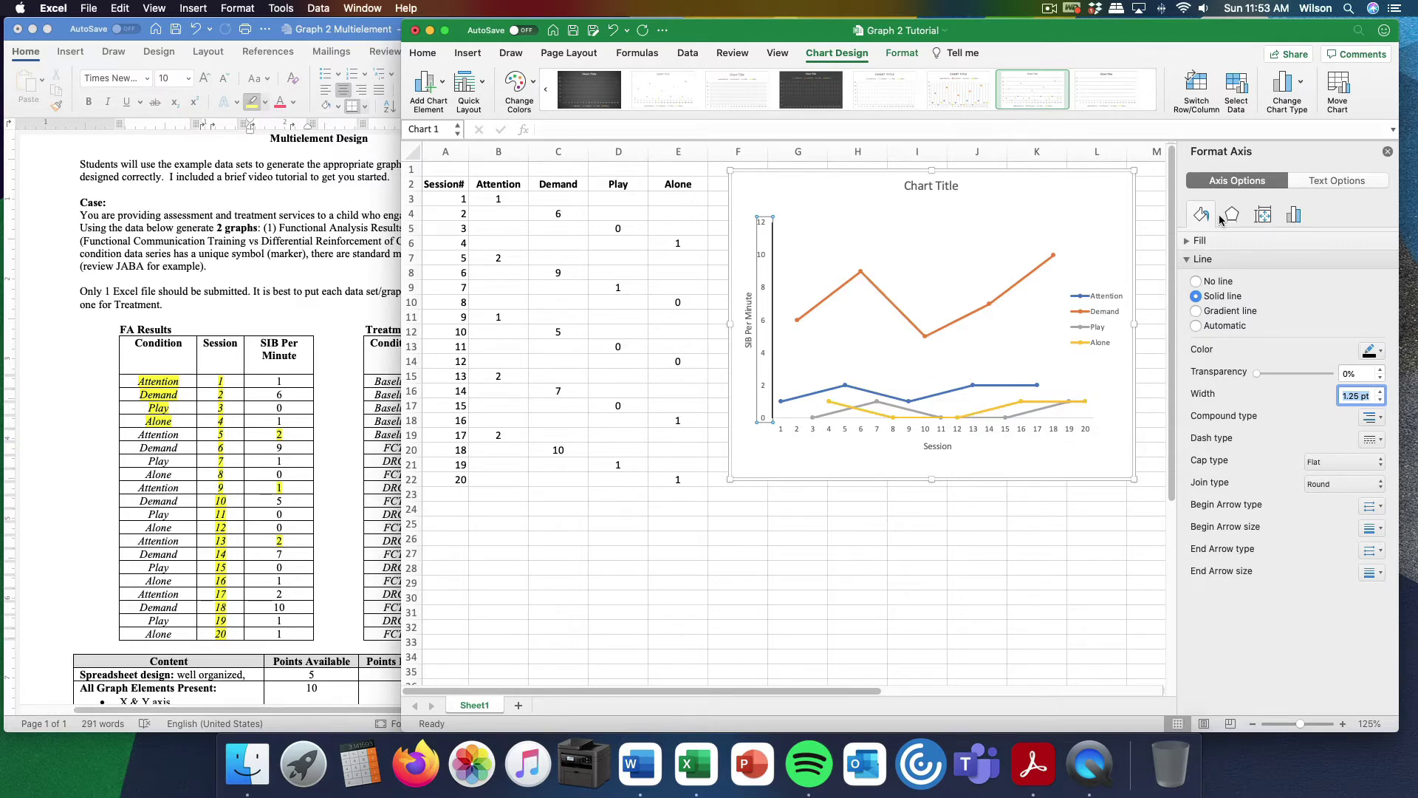
Set the vertical axis major tick marks to Outside
click(1294, 215)
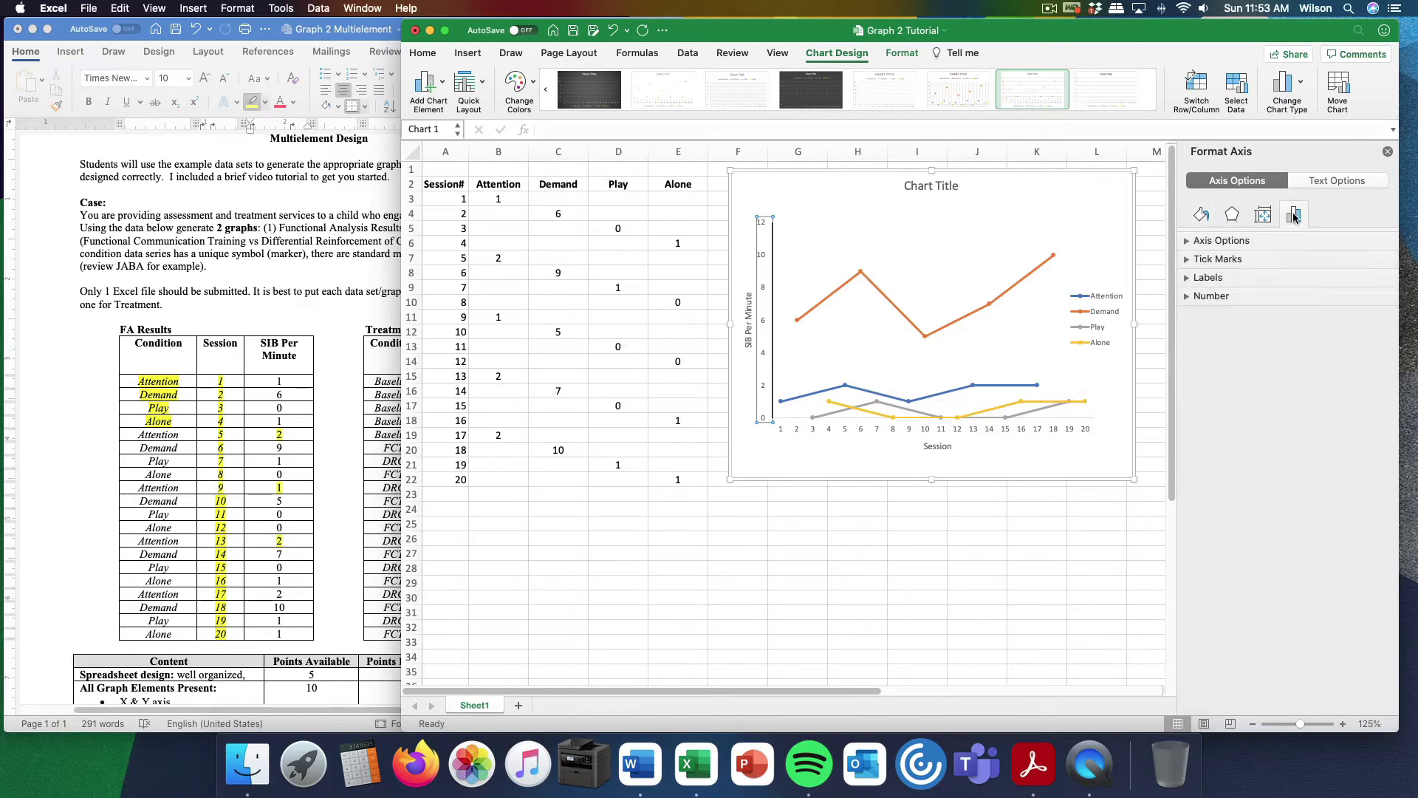
click(1187, 297)
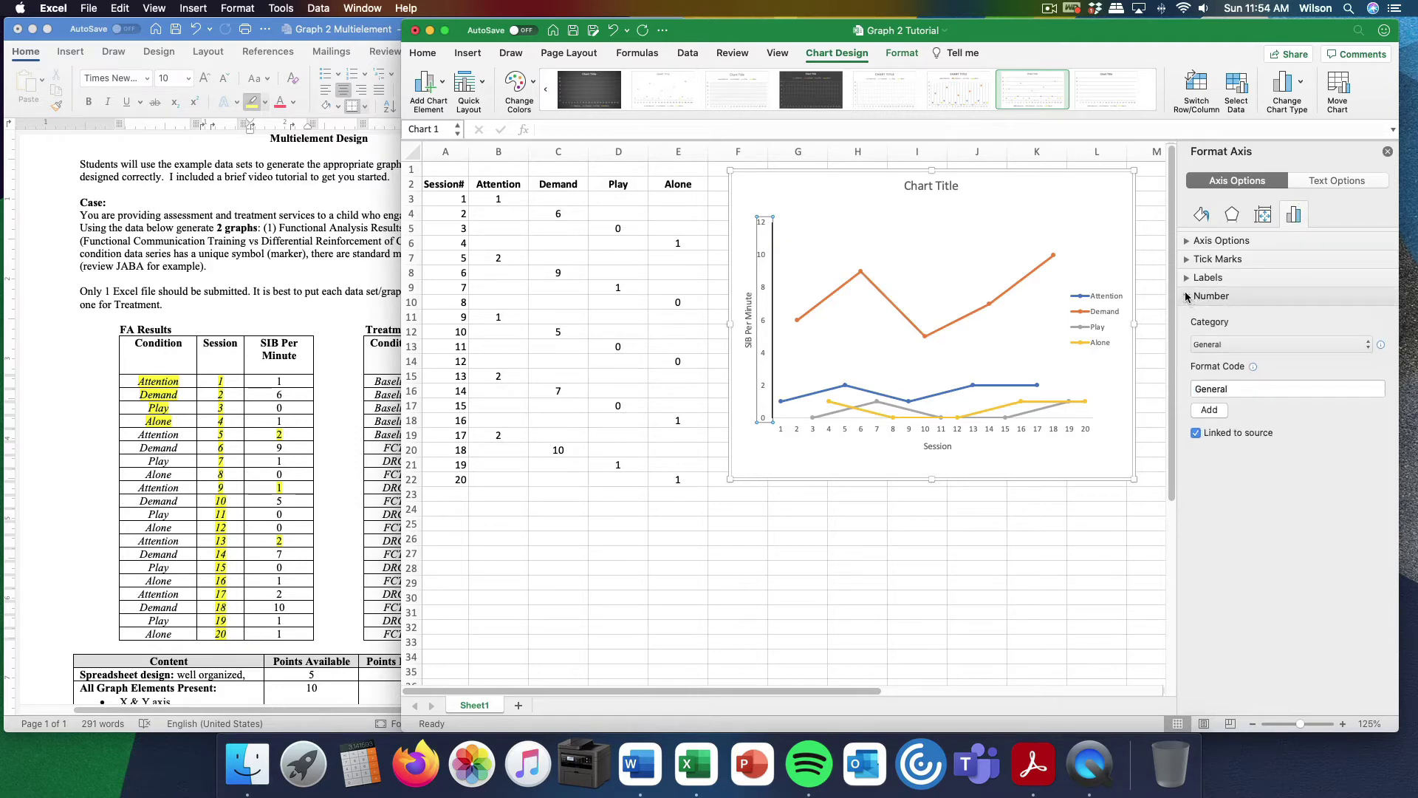
click(1187, 260)
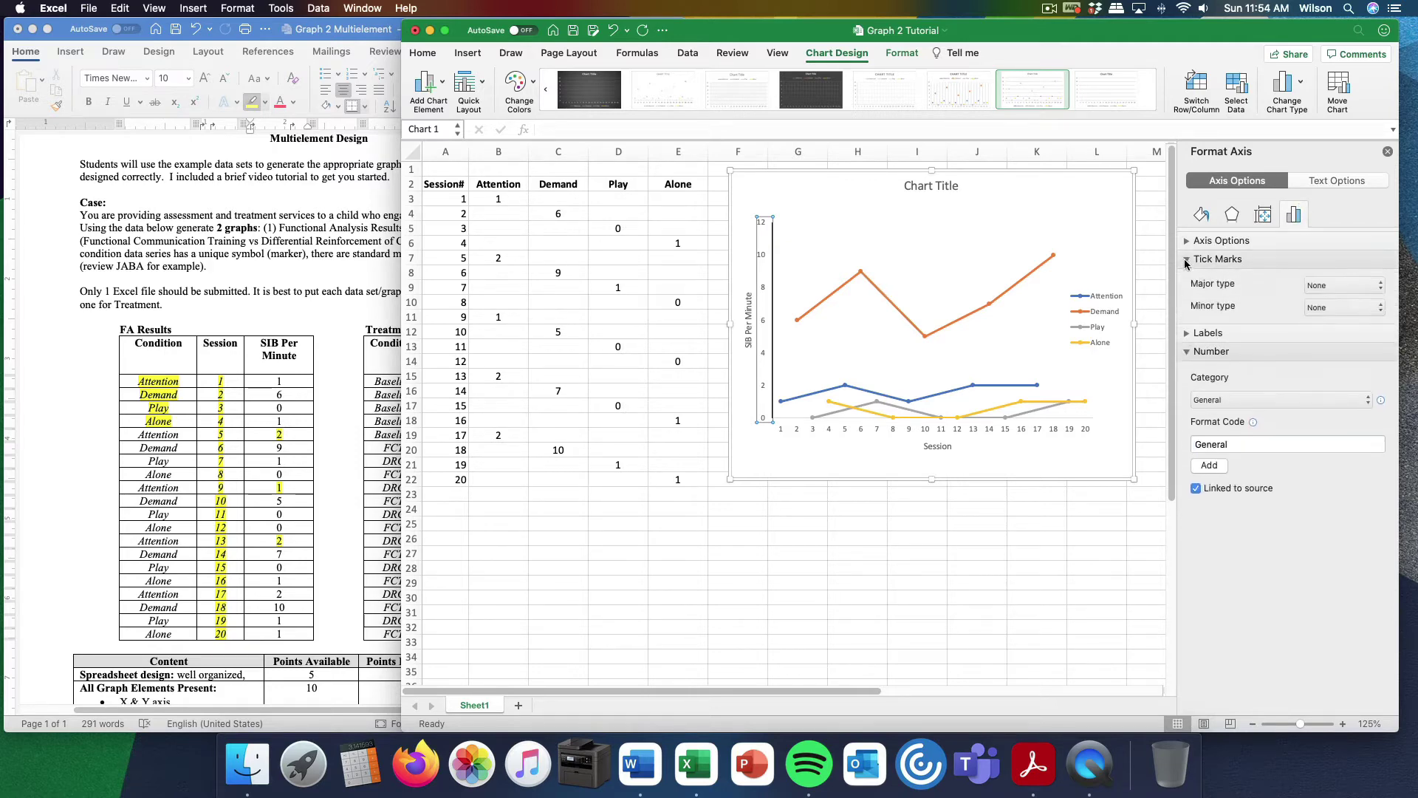
click(1334, 288)
click(1333, 312)
click(782, 471)
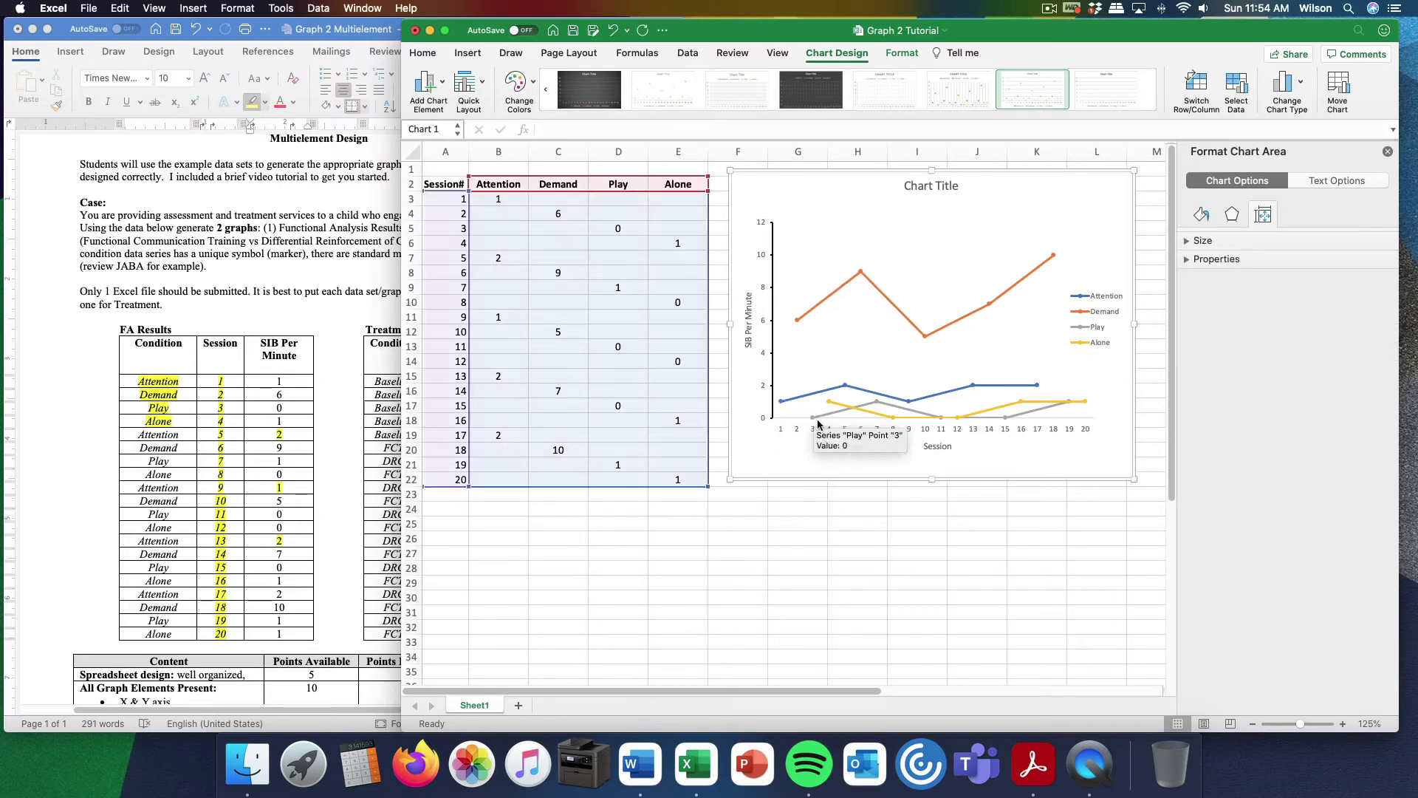
Make the horizontal axis a solid line 1.25 pt wide
click(825, 428)
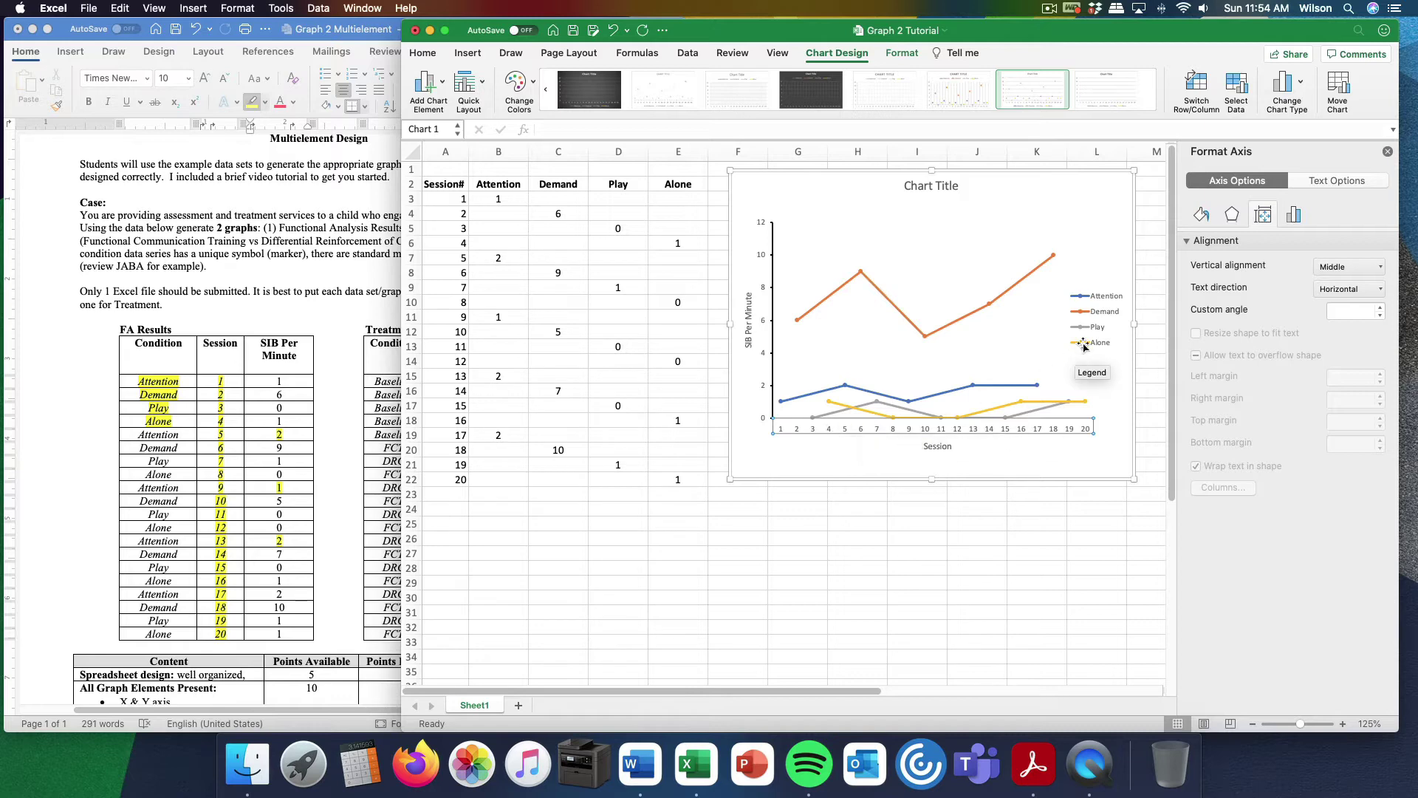
click(1201, 215)
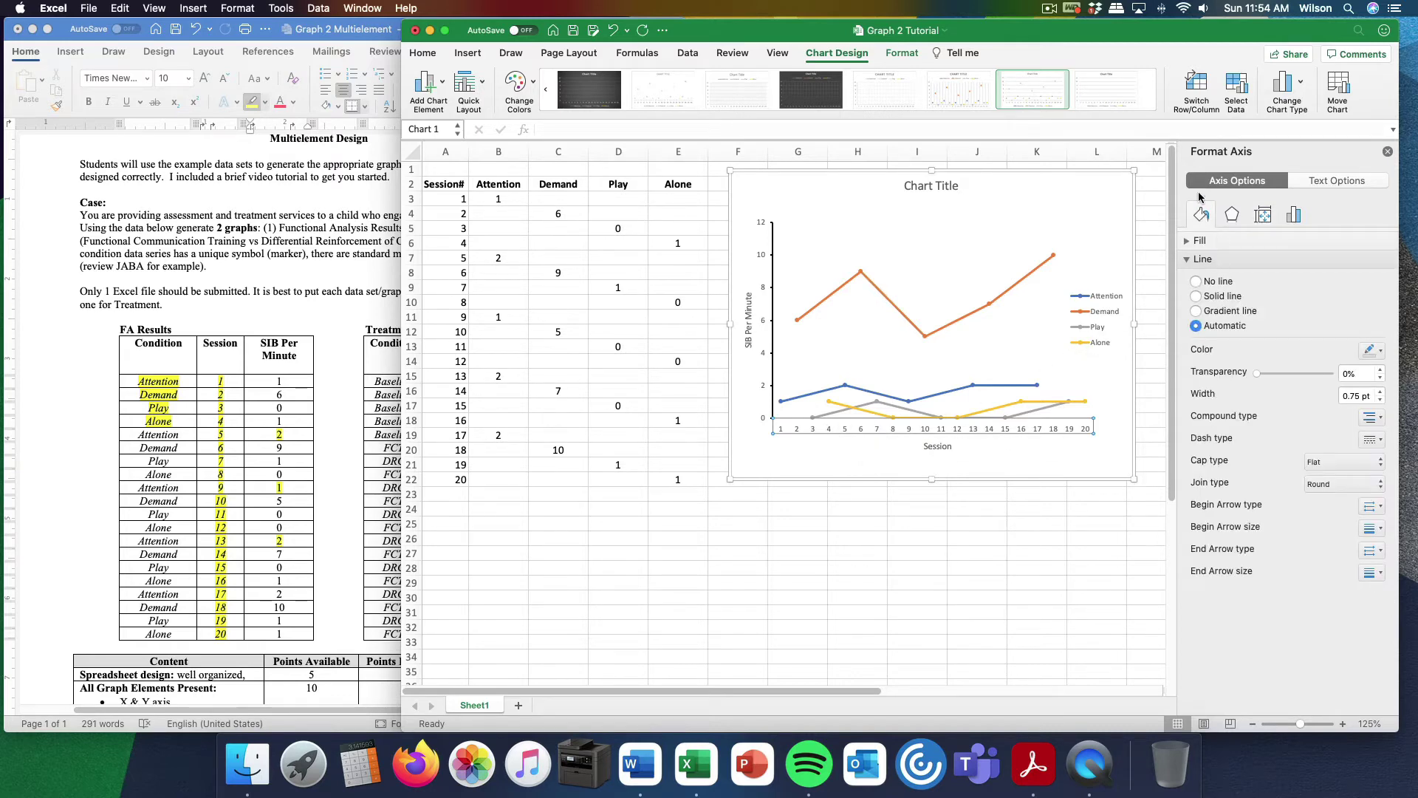
click(1215, 297)
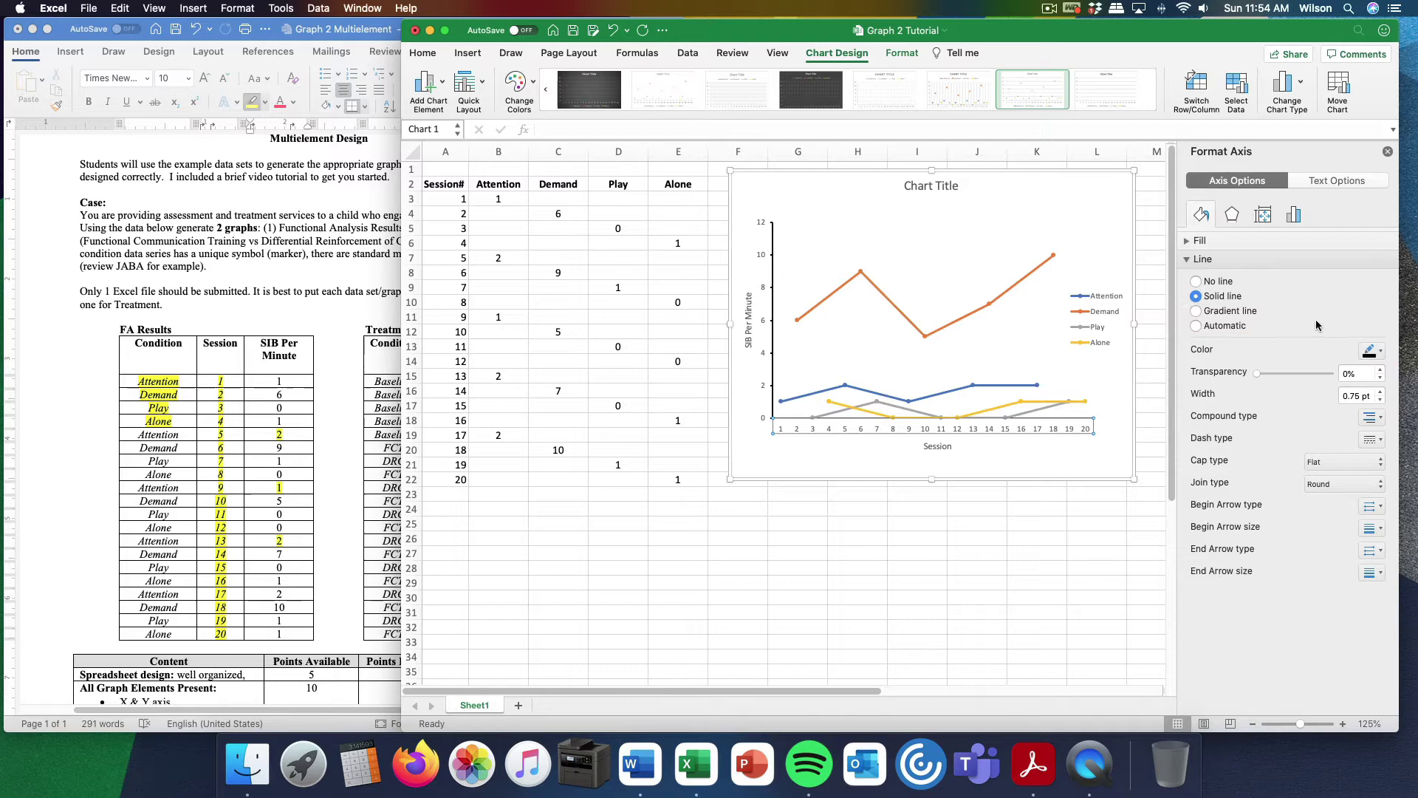
click(1381, 392)
click(1381, 393)
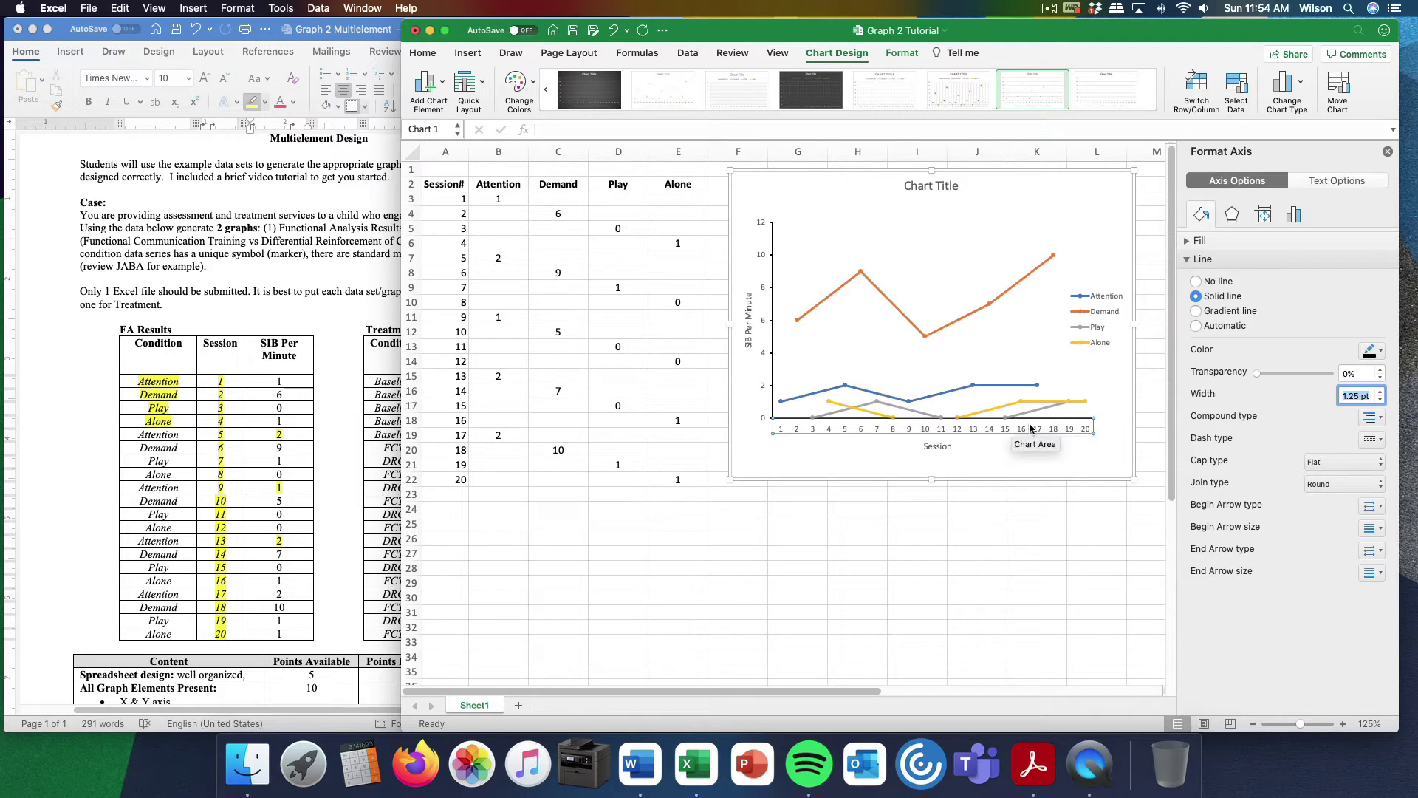
Set the horizontal axis minor tick marks to Outside
click(1293, 214)
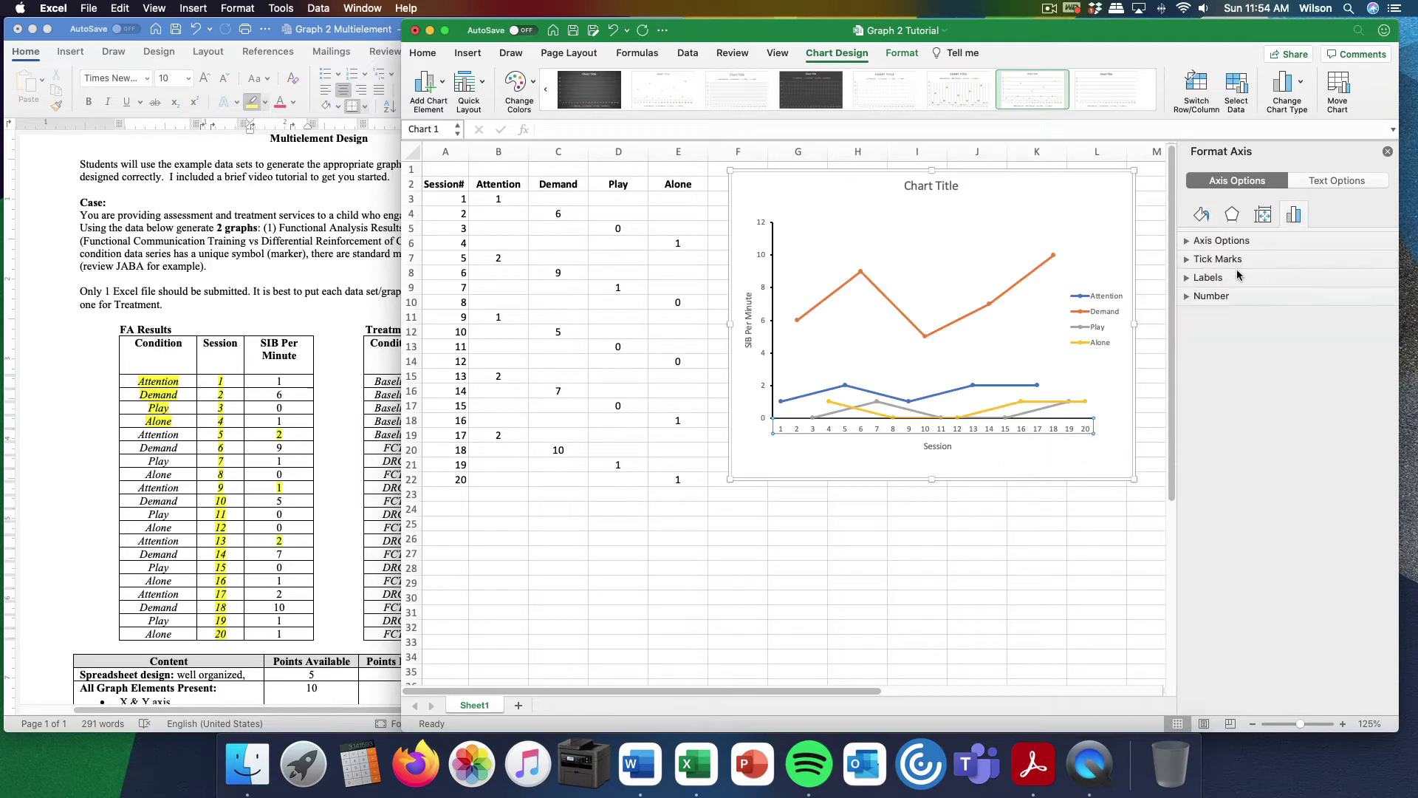
click(1186, 260)
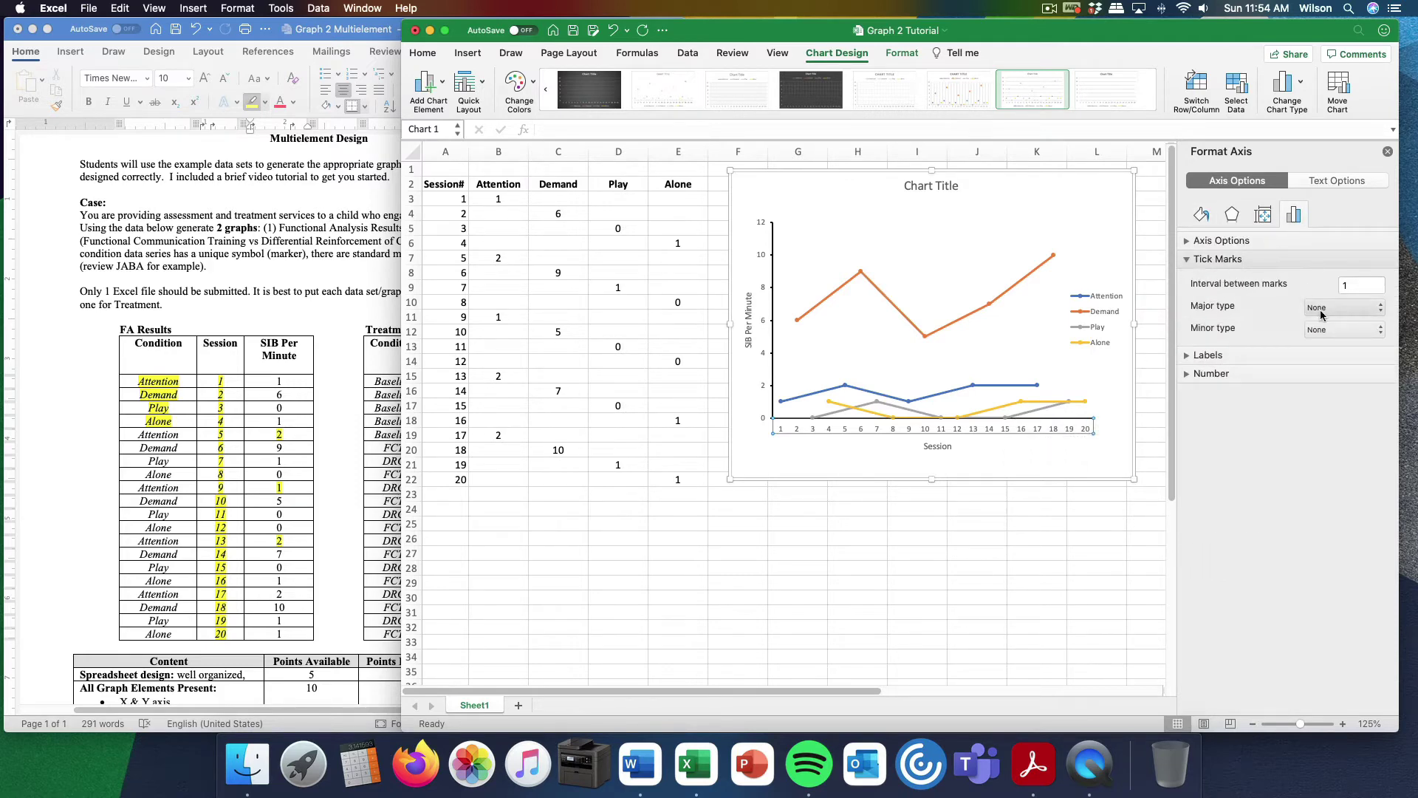
click(1331, 330)
click(1330, 356)
click(1102, 503)
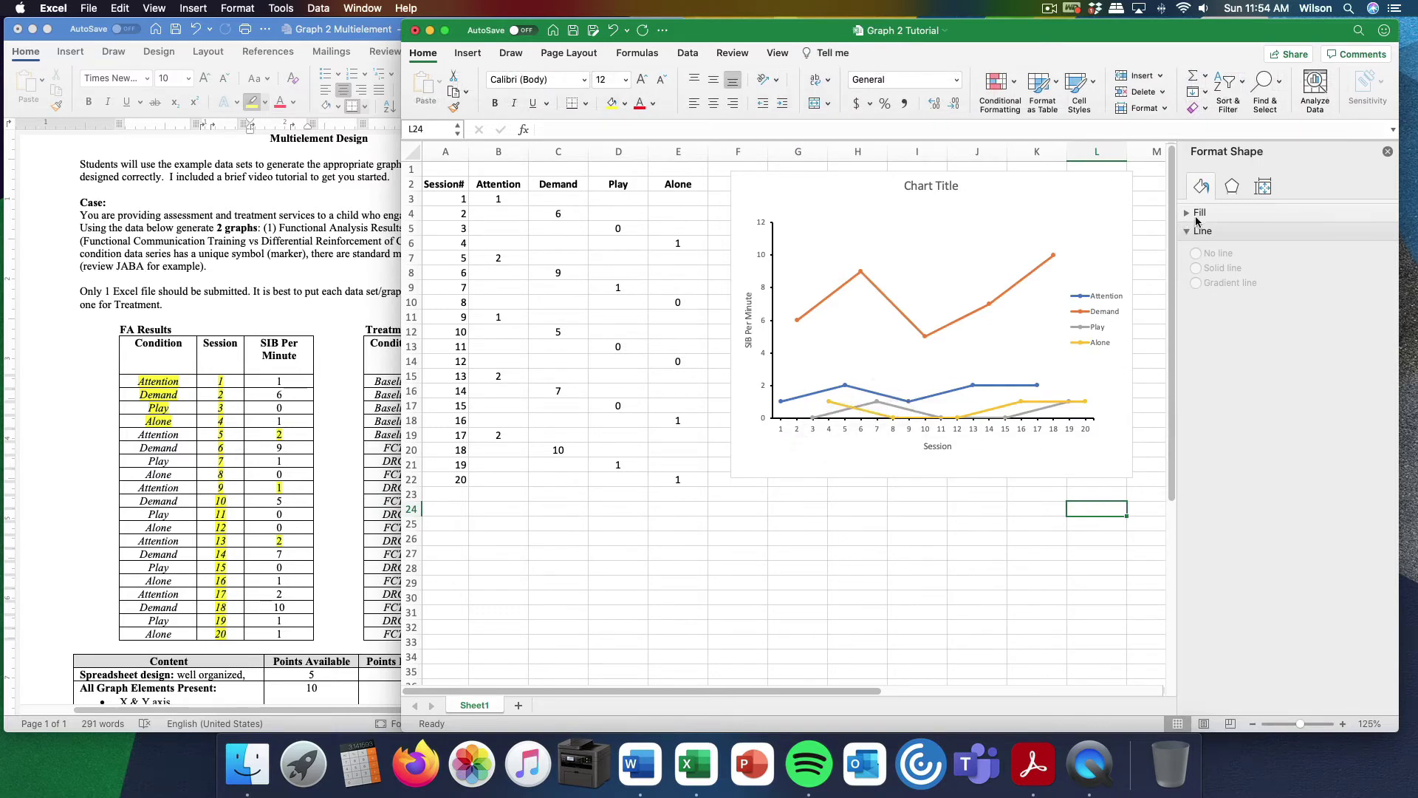
Try Outside major tick marks on the Session axis
click(986, 427)
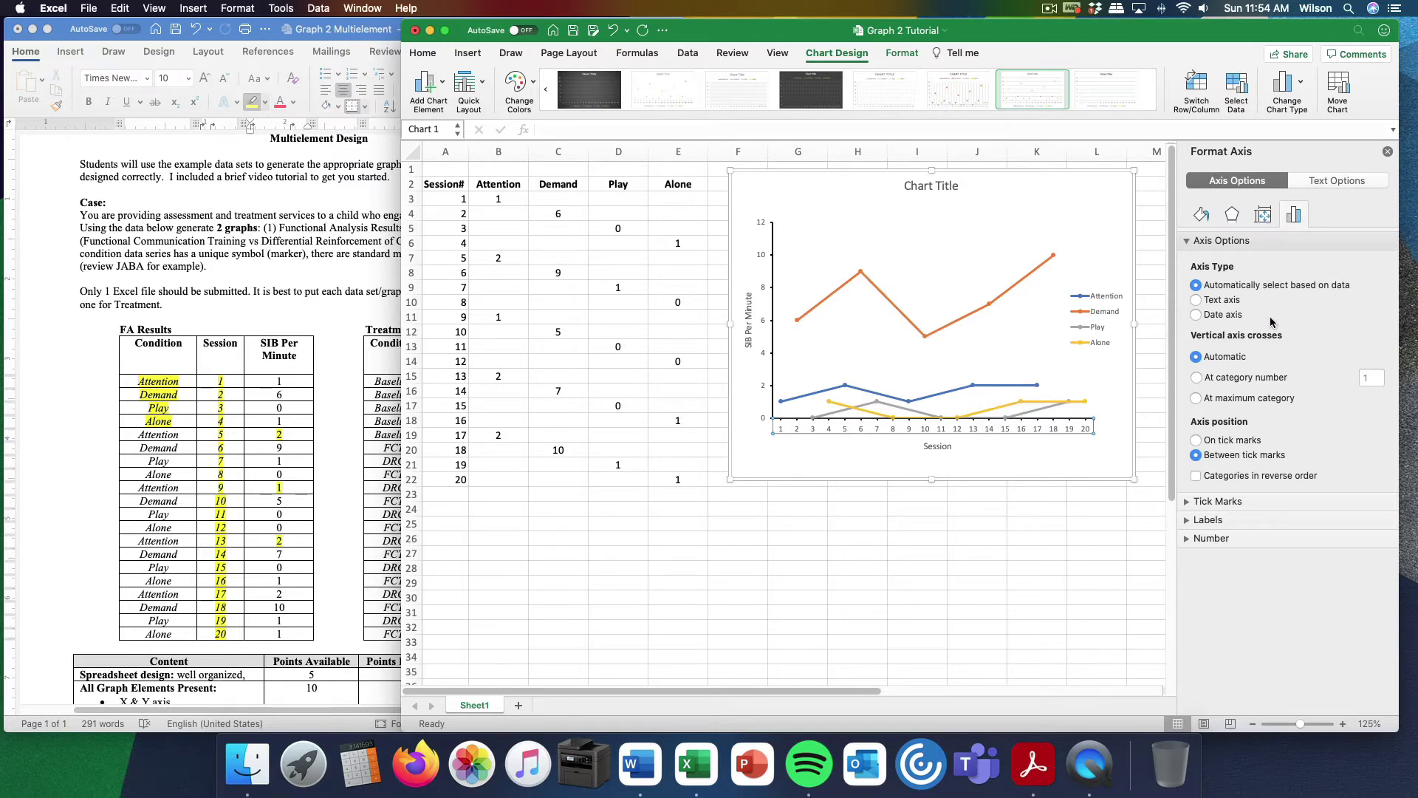
click(1186, 505)
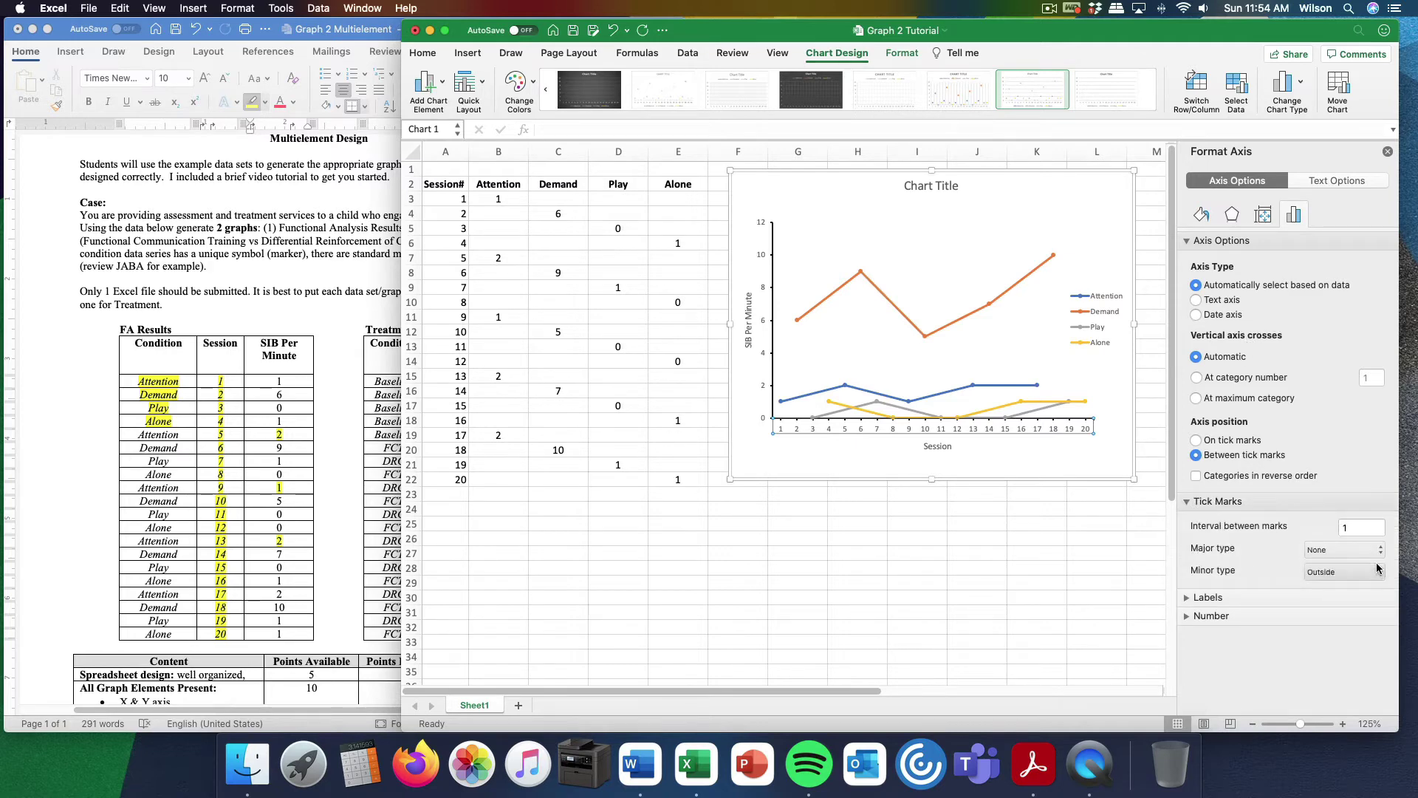
click(1378, 569)
click(1376, 548)
click(1381, 551)
click(1372, 575)
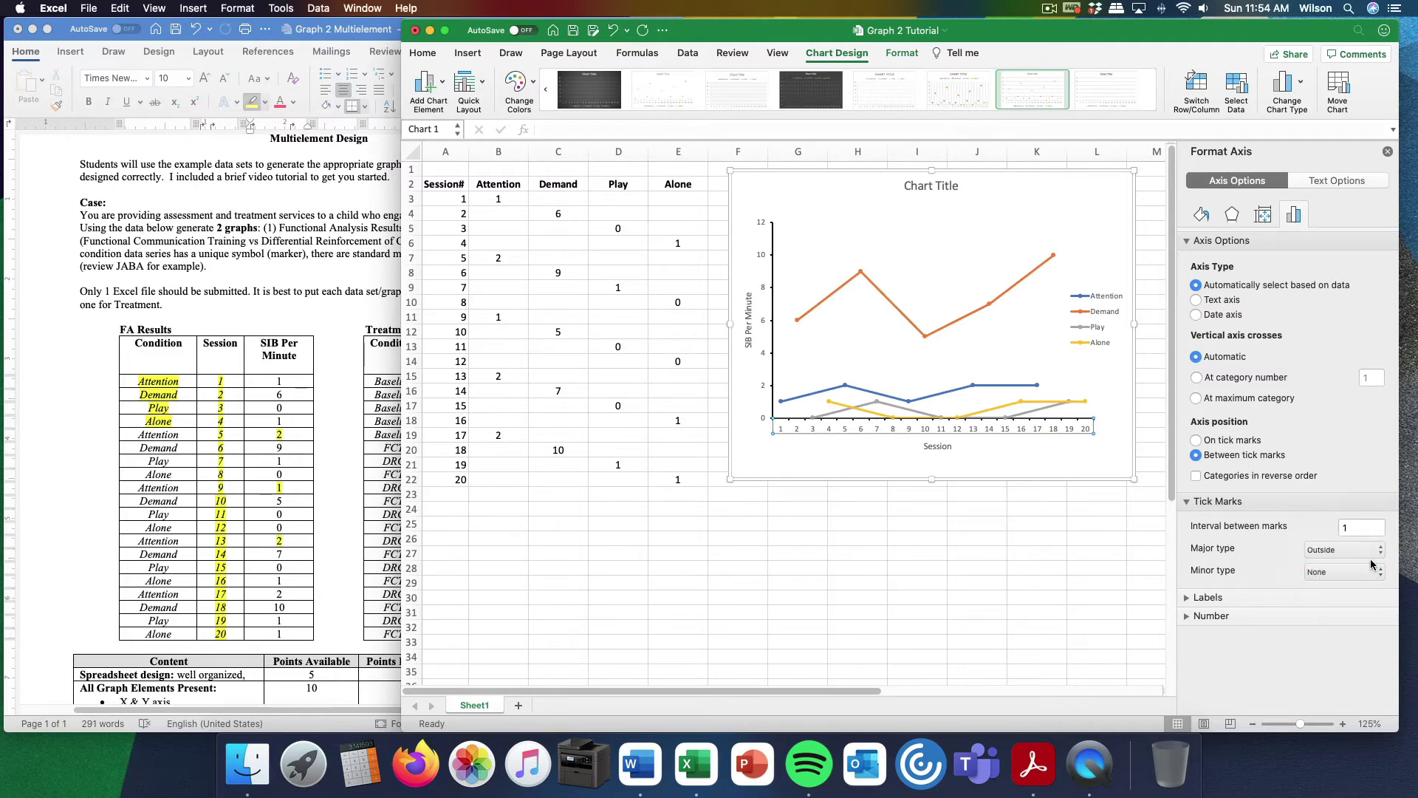
click(969, 569)
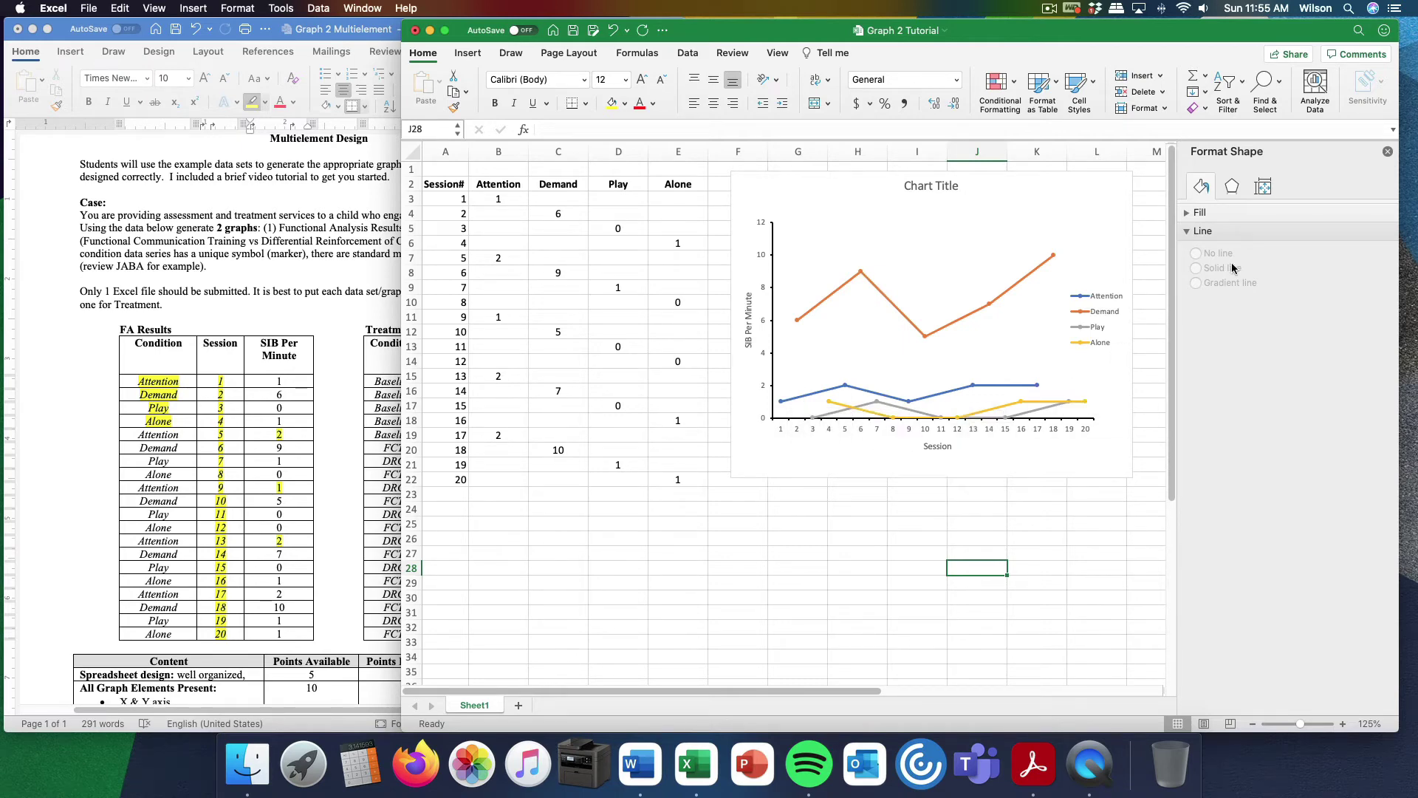
Remove the Session axis major tick marks, keeping minor tick marks Outside
click(969, 433)
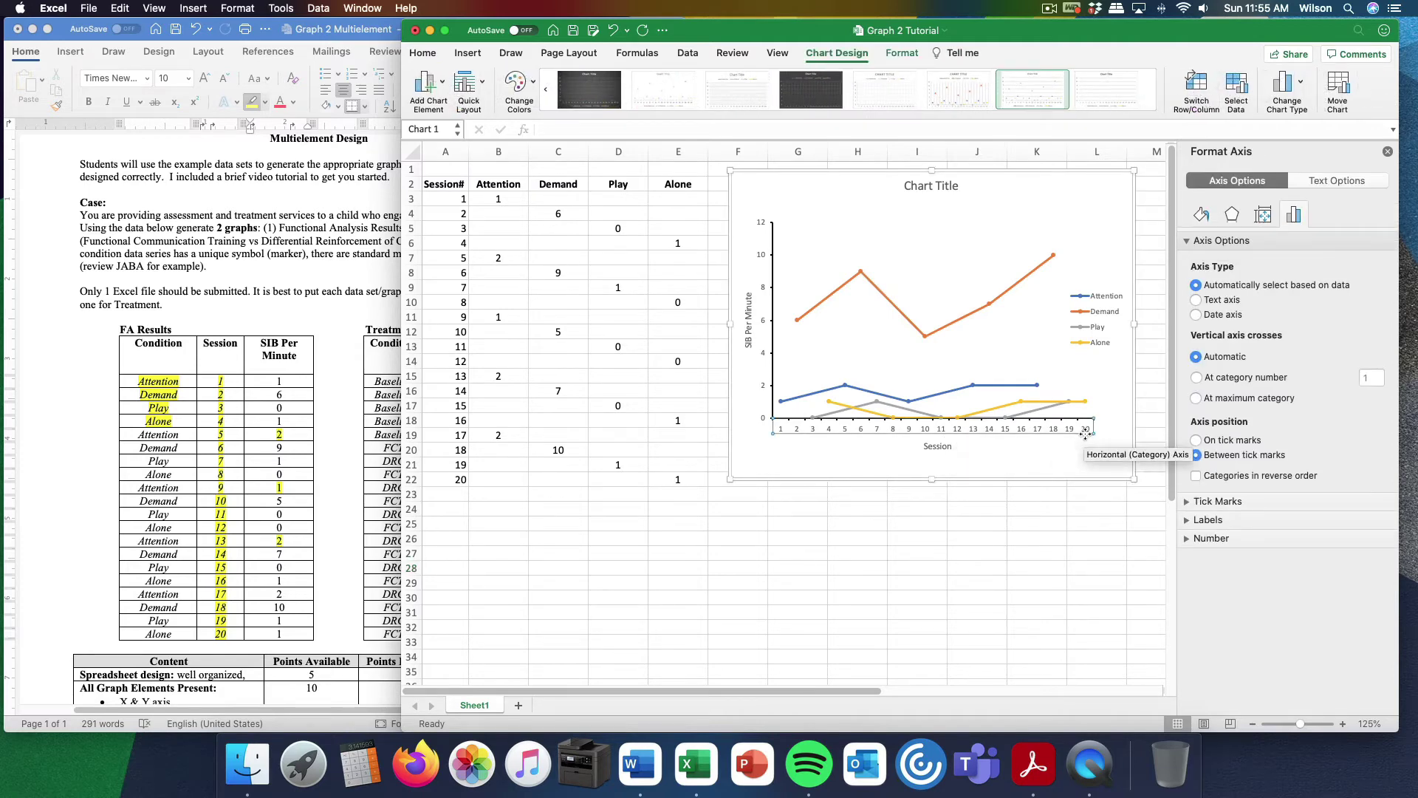
click(1192, 503)
click(1341, 549)
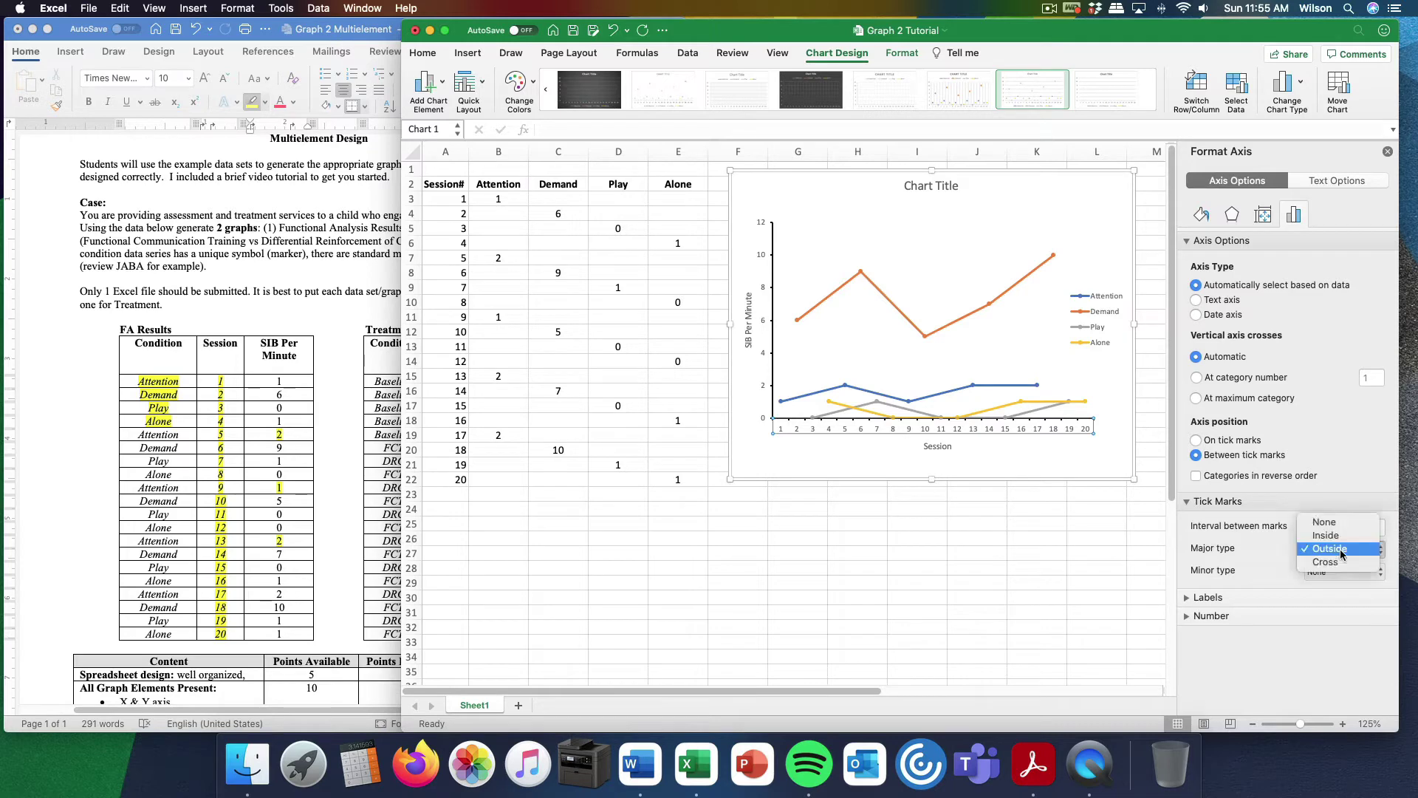
click(1326, 521)
click(1347, 571)
key(Return)
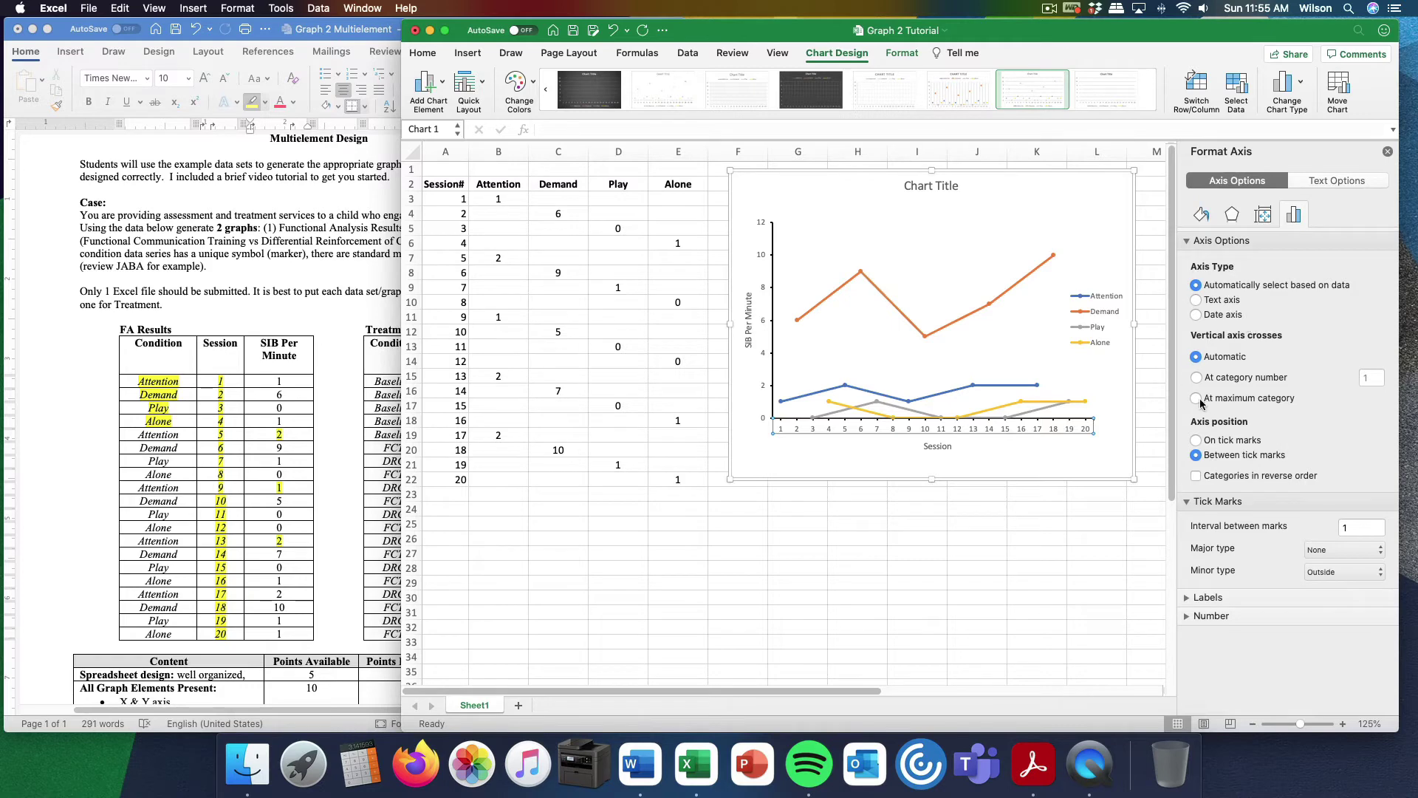
Set the Session axis position to Between tick marks
click(1198, 441)
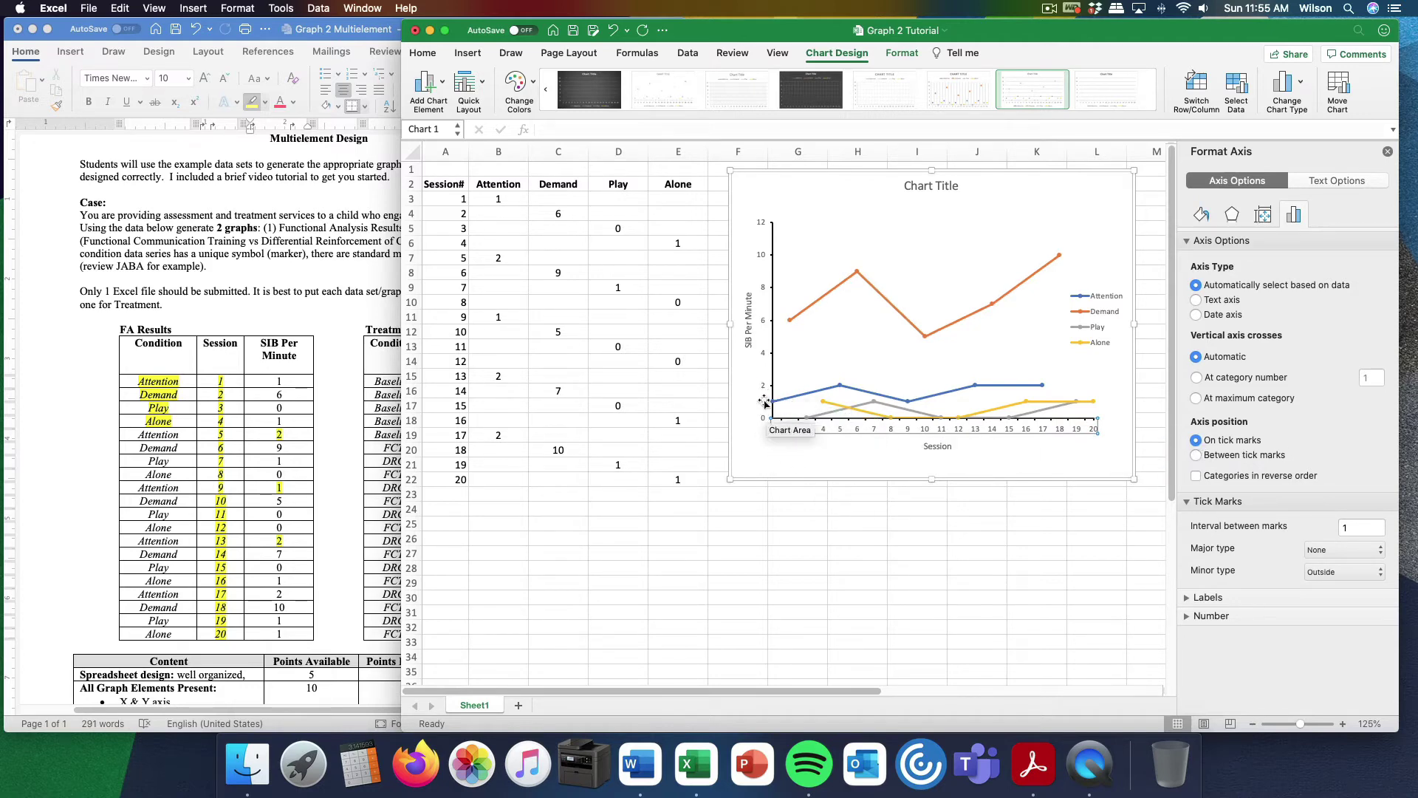
click(1256, 456)
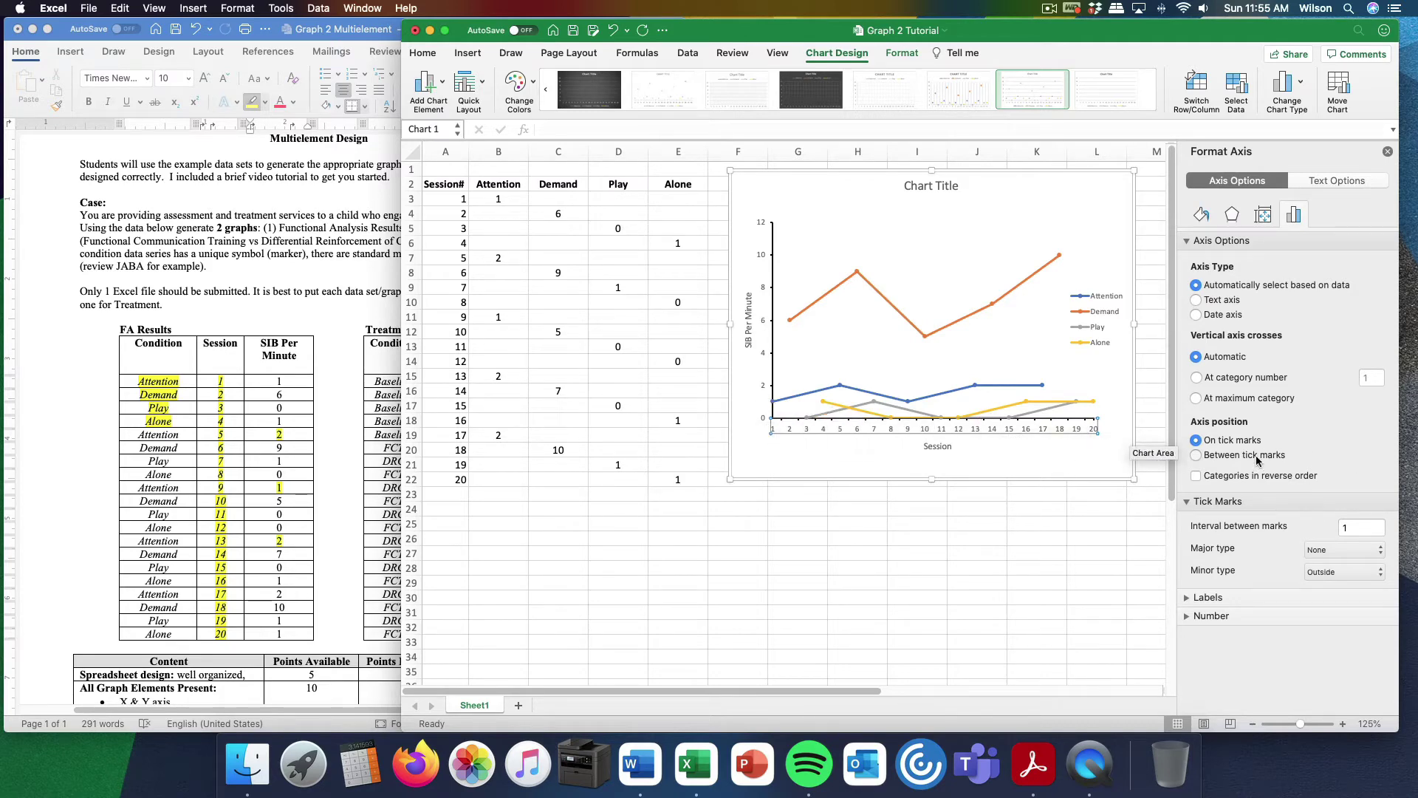
click(1020, 526)
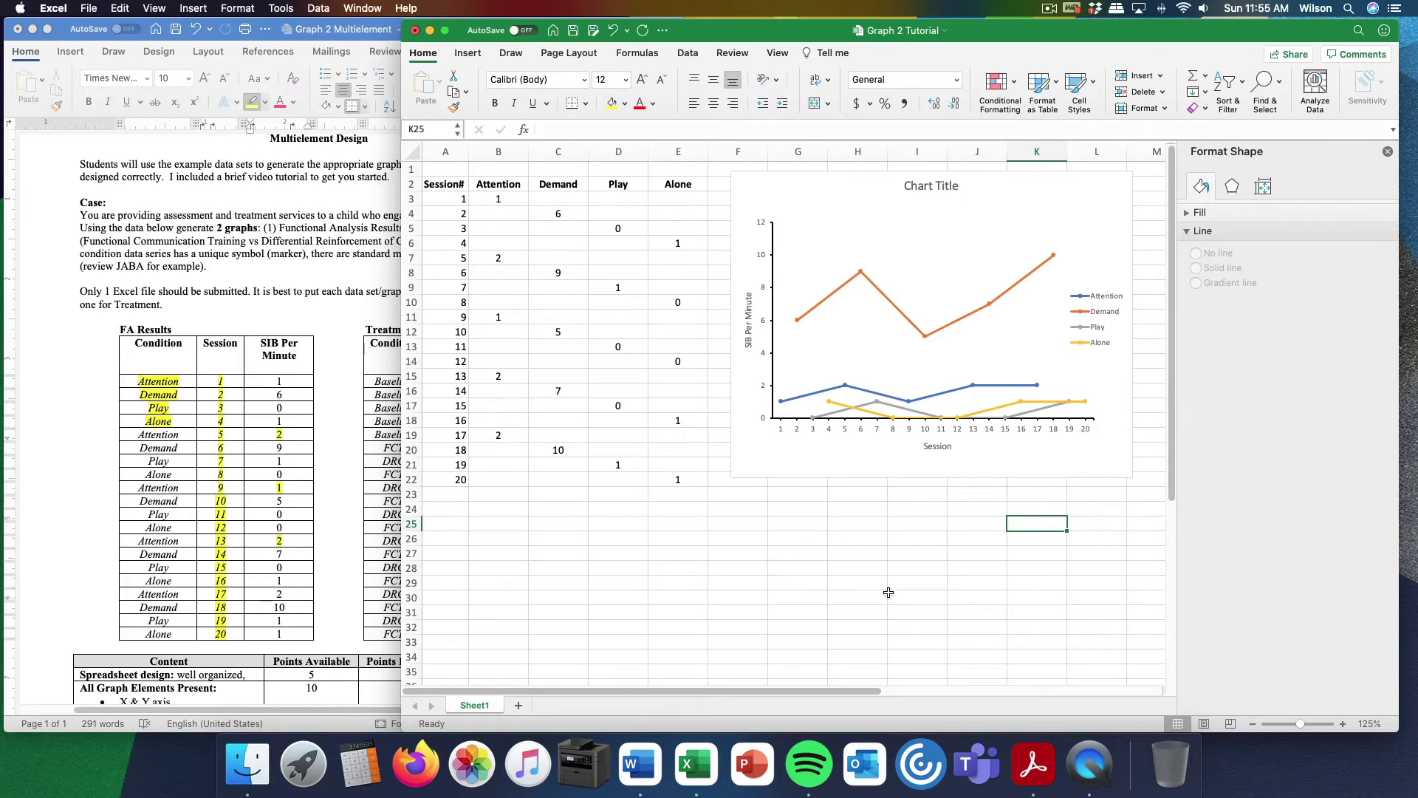
click(914, 430)
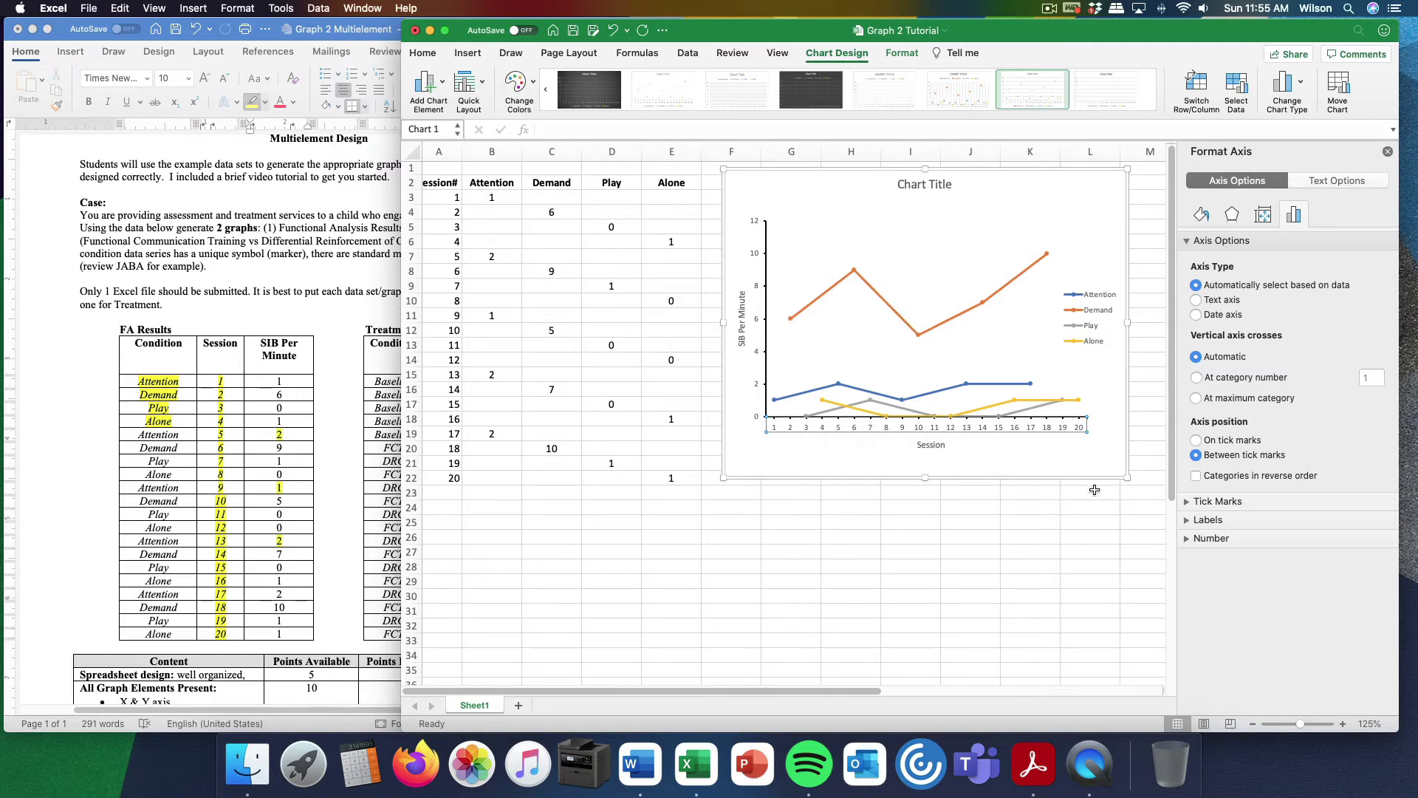
Review the Session axis label and number settings, keeping the General category, and show alignment options
click(1187, 522)
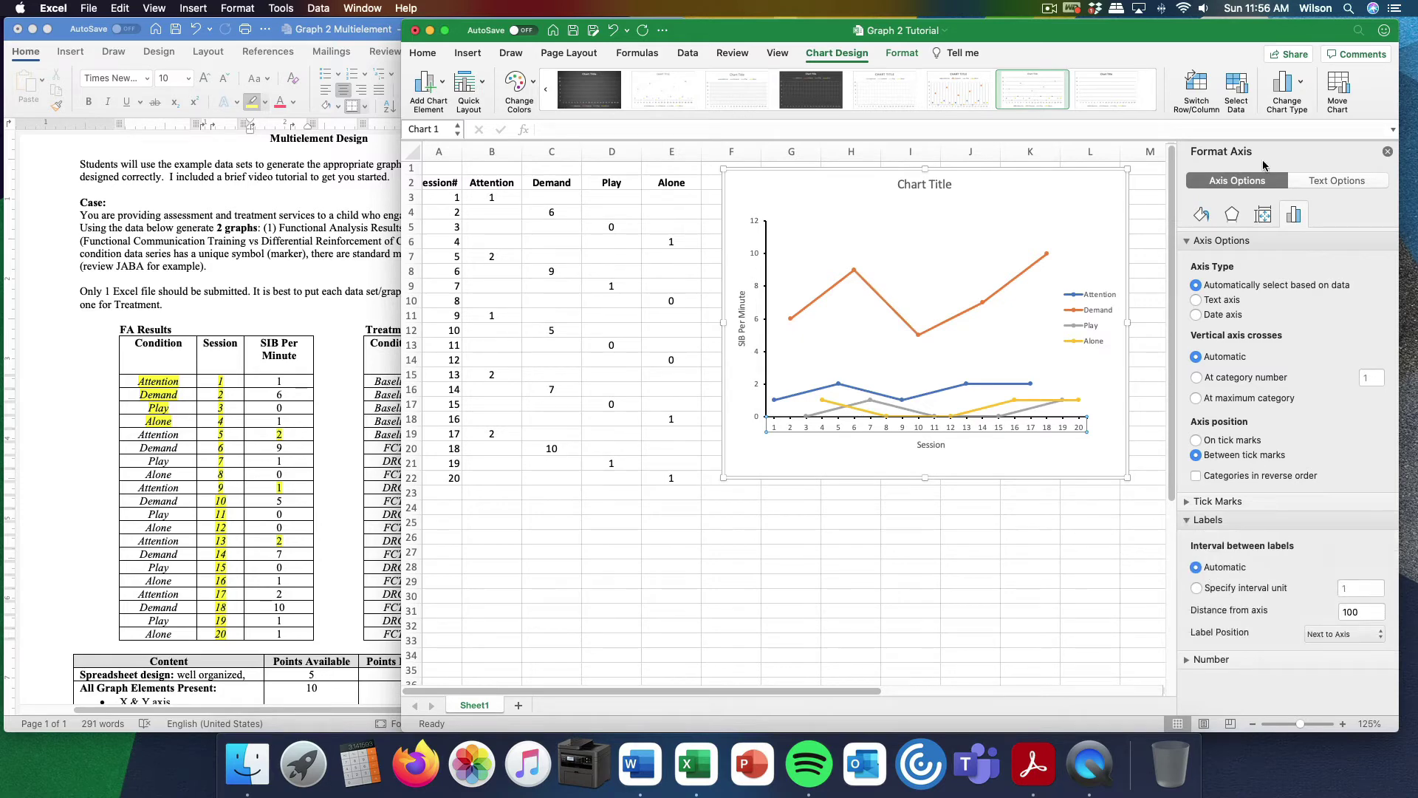
click(1187, 659)
scroll(1324, 578, down, 3)
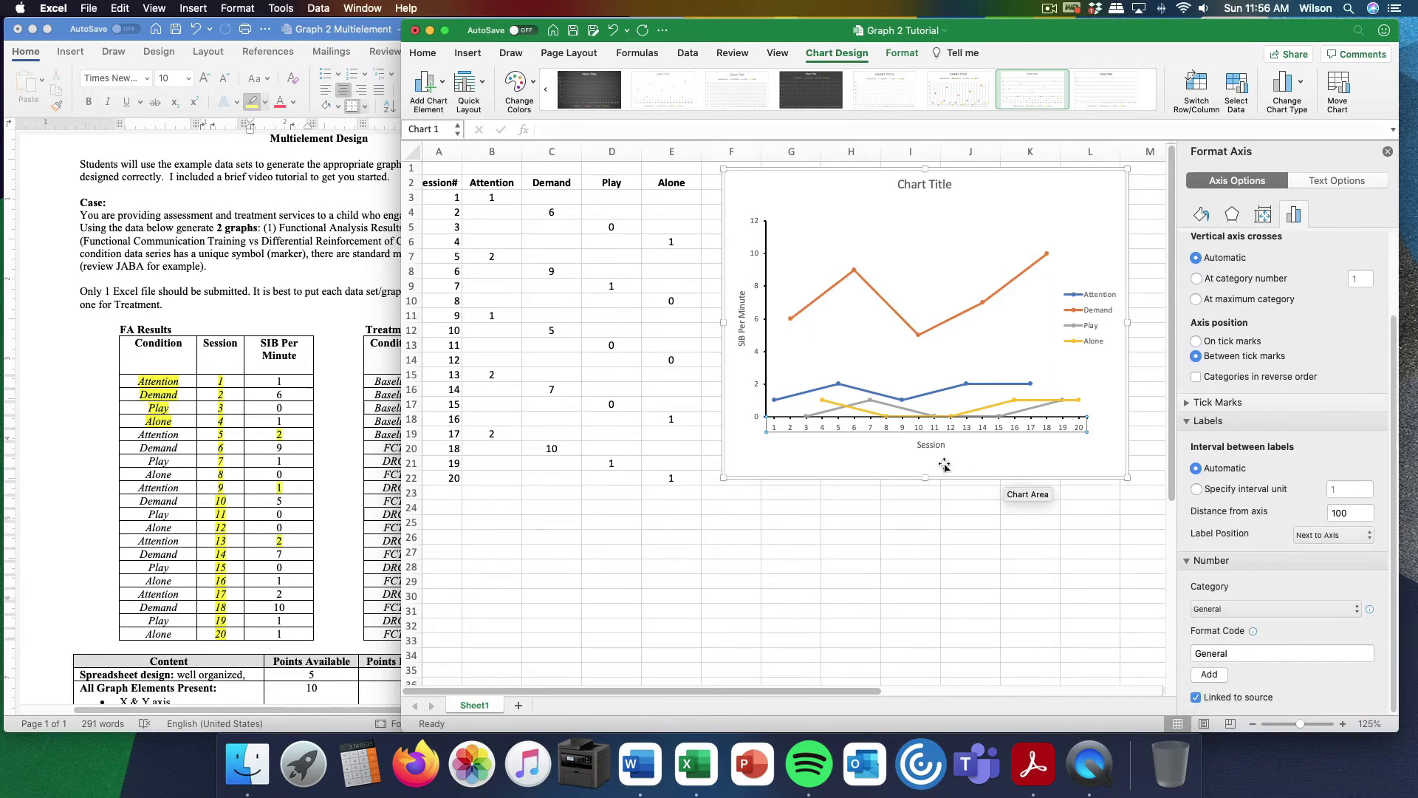
click(1265, 608)
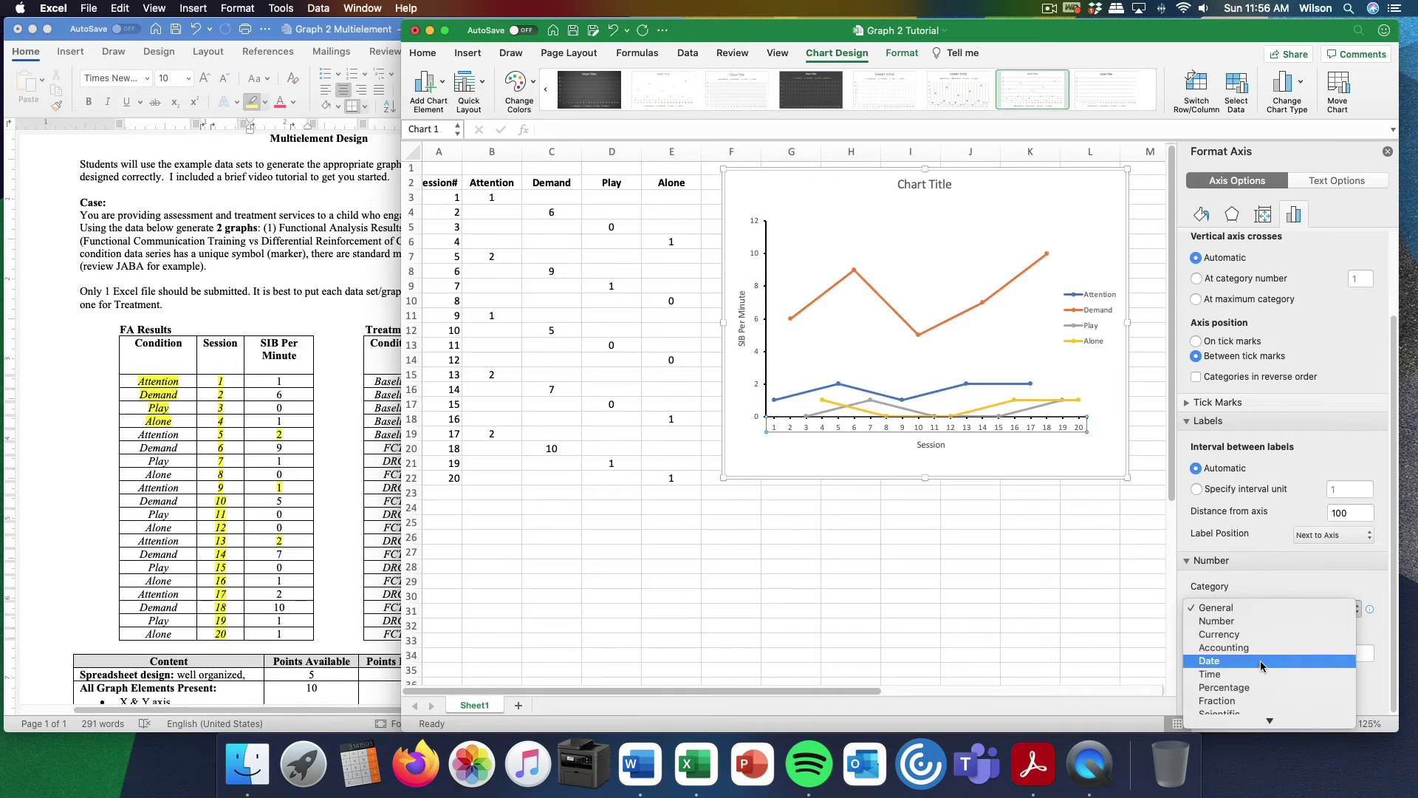
click(1272, 609)
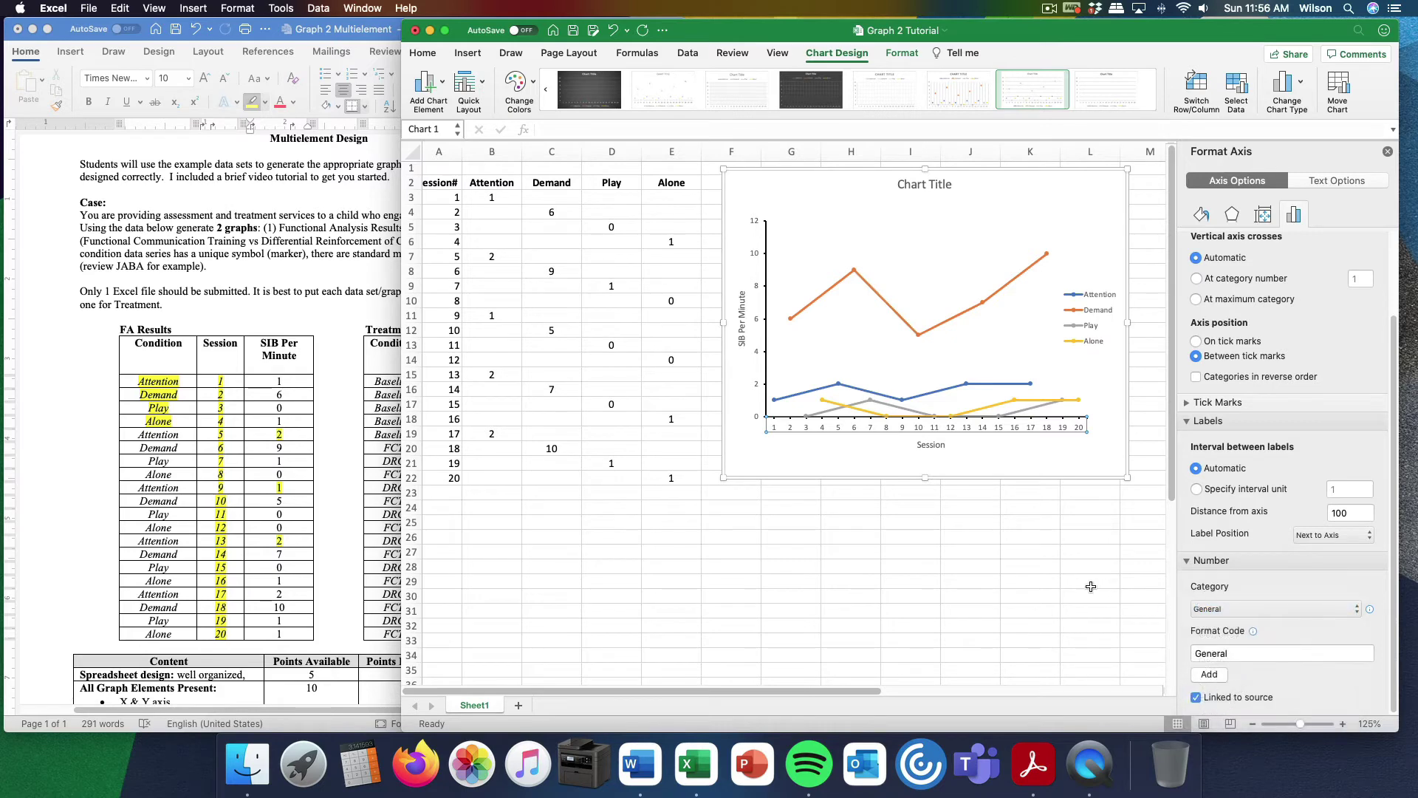
scroll(1090, 586, left, 1)
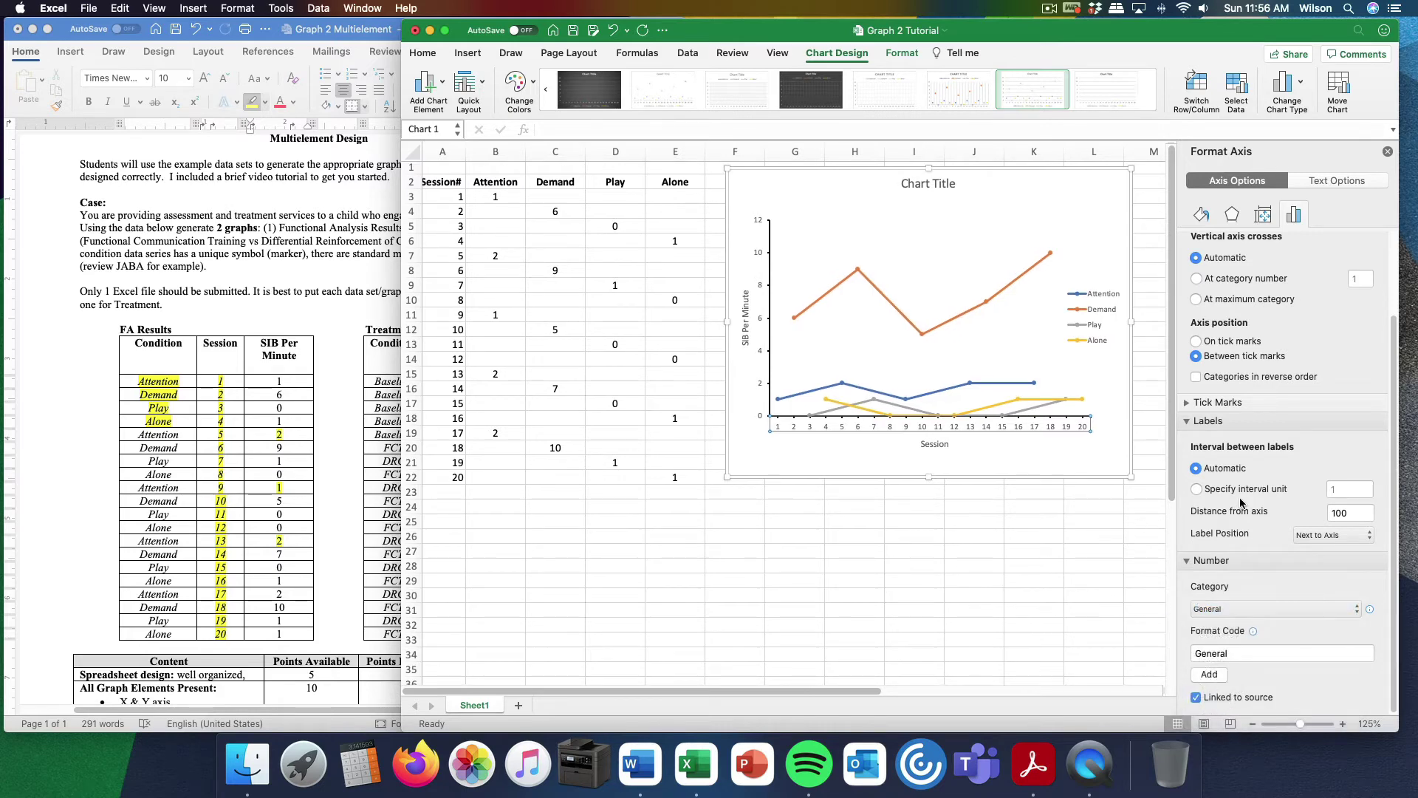
click(1266, 217)
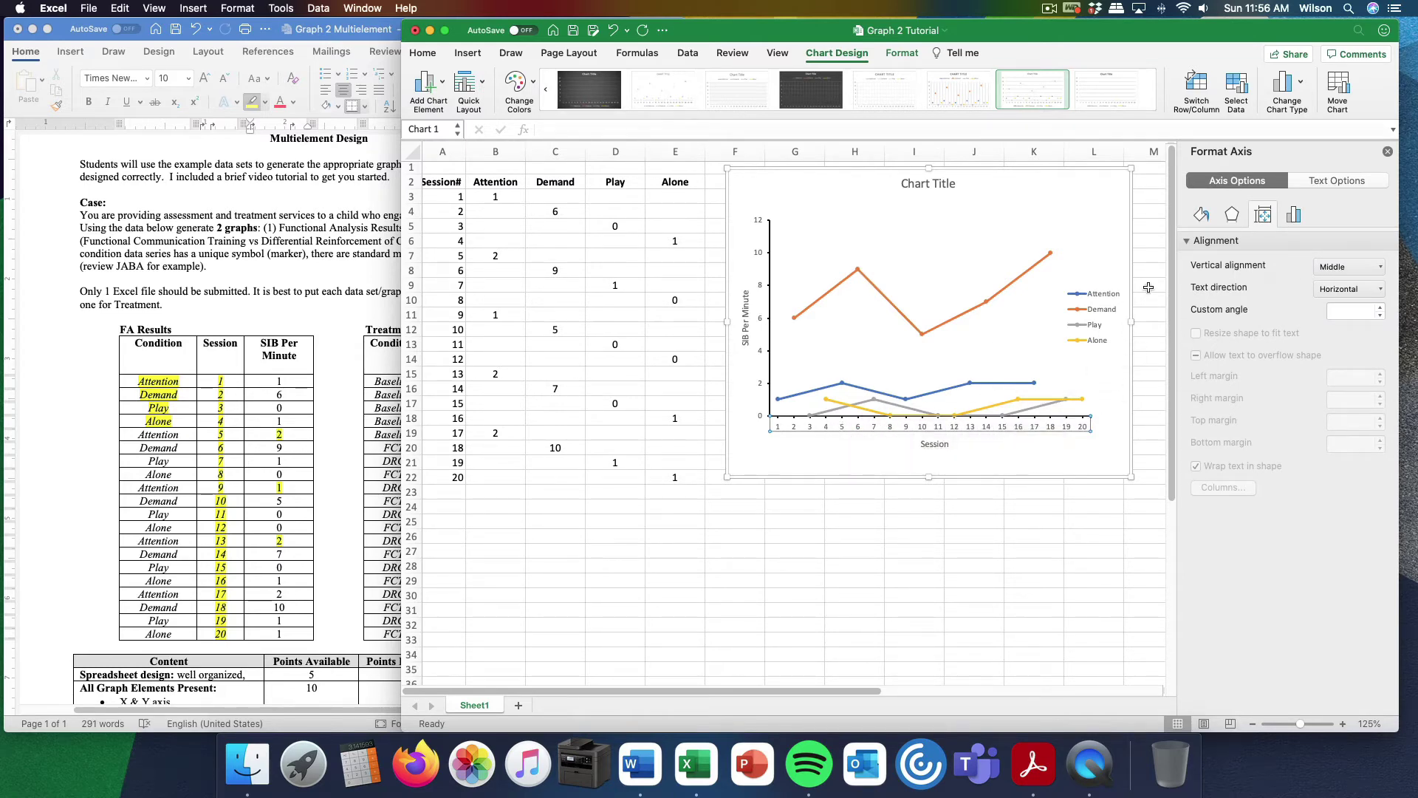
click(869, 431)
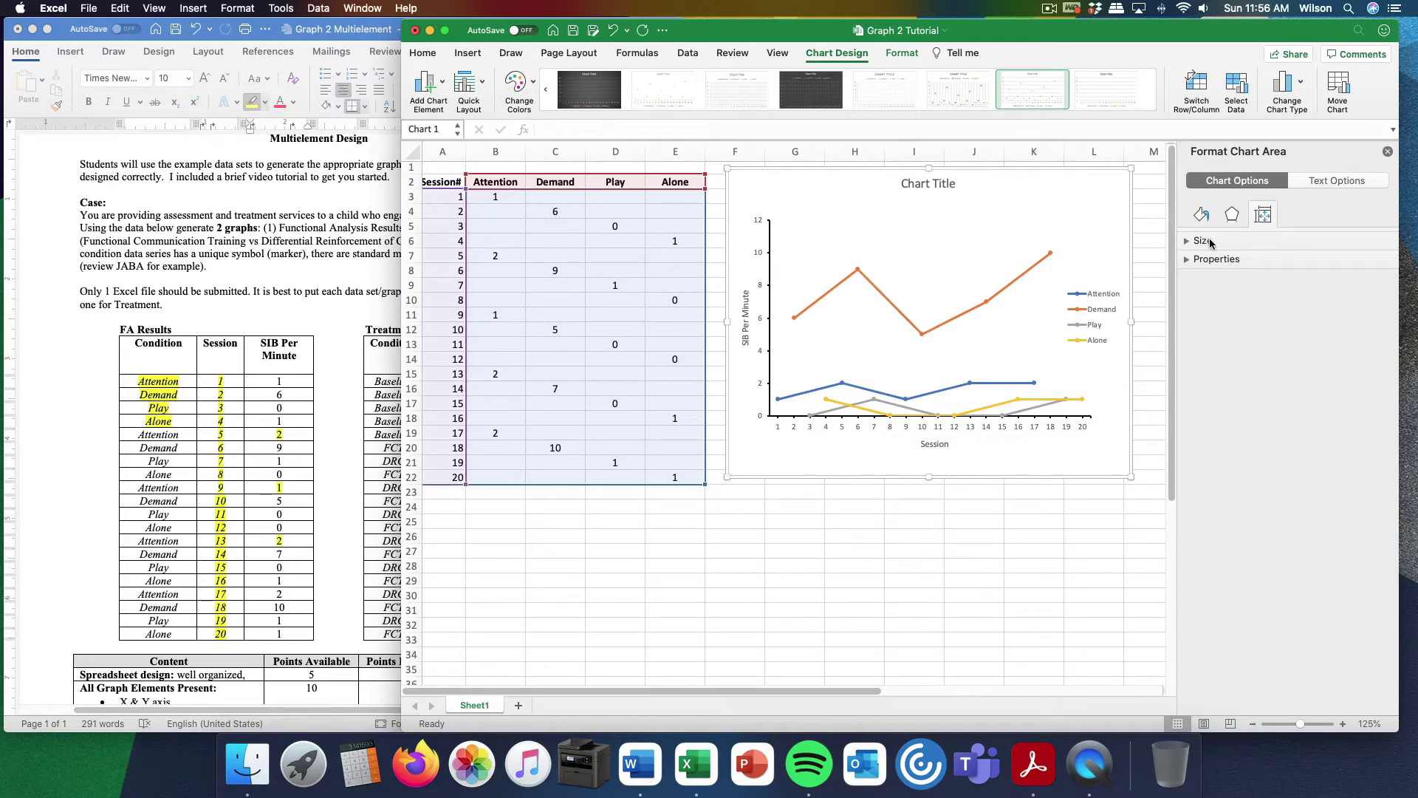
click(1185, 260)
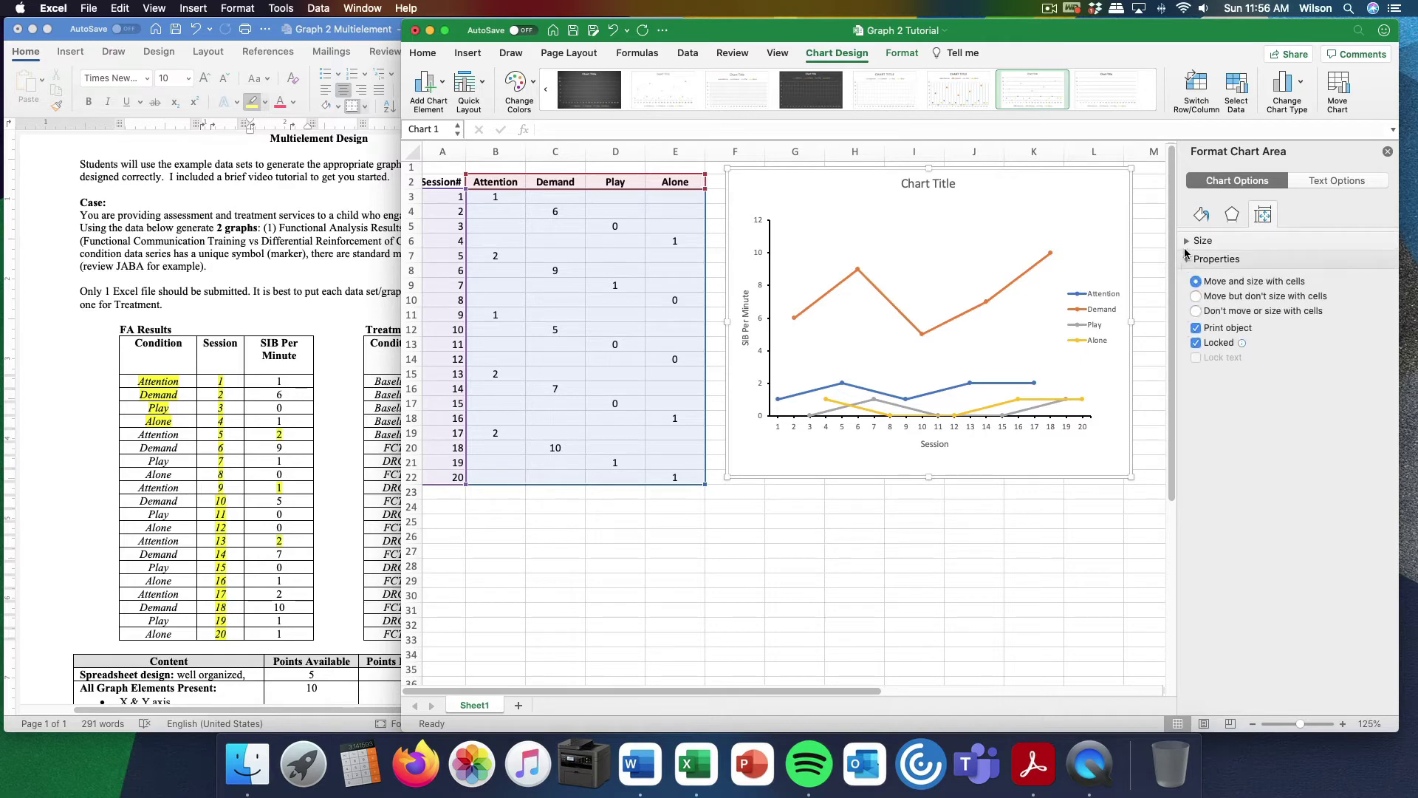
click(1185, 257)
click(1185, 242)
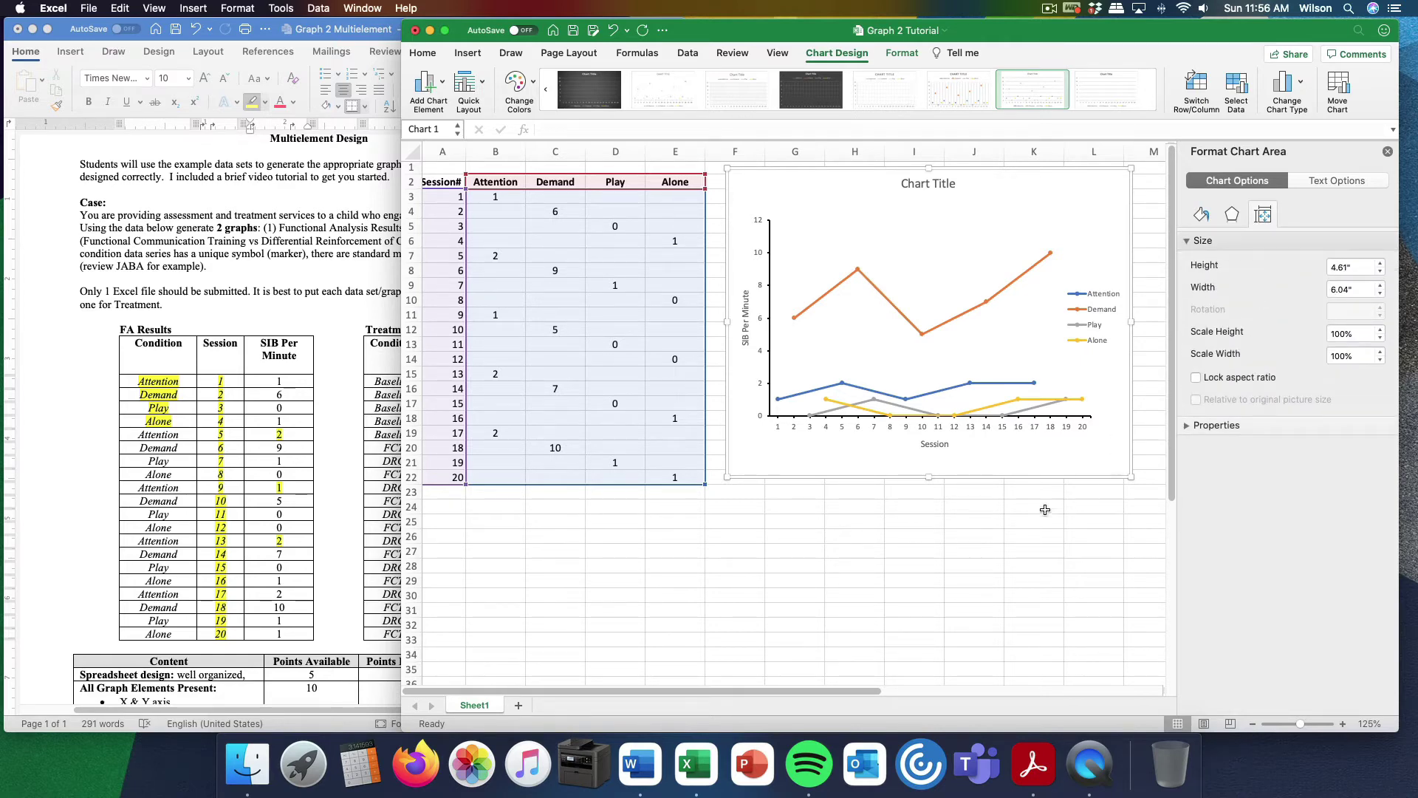
click(943, 435)
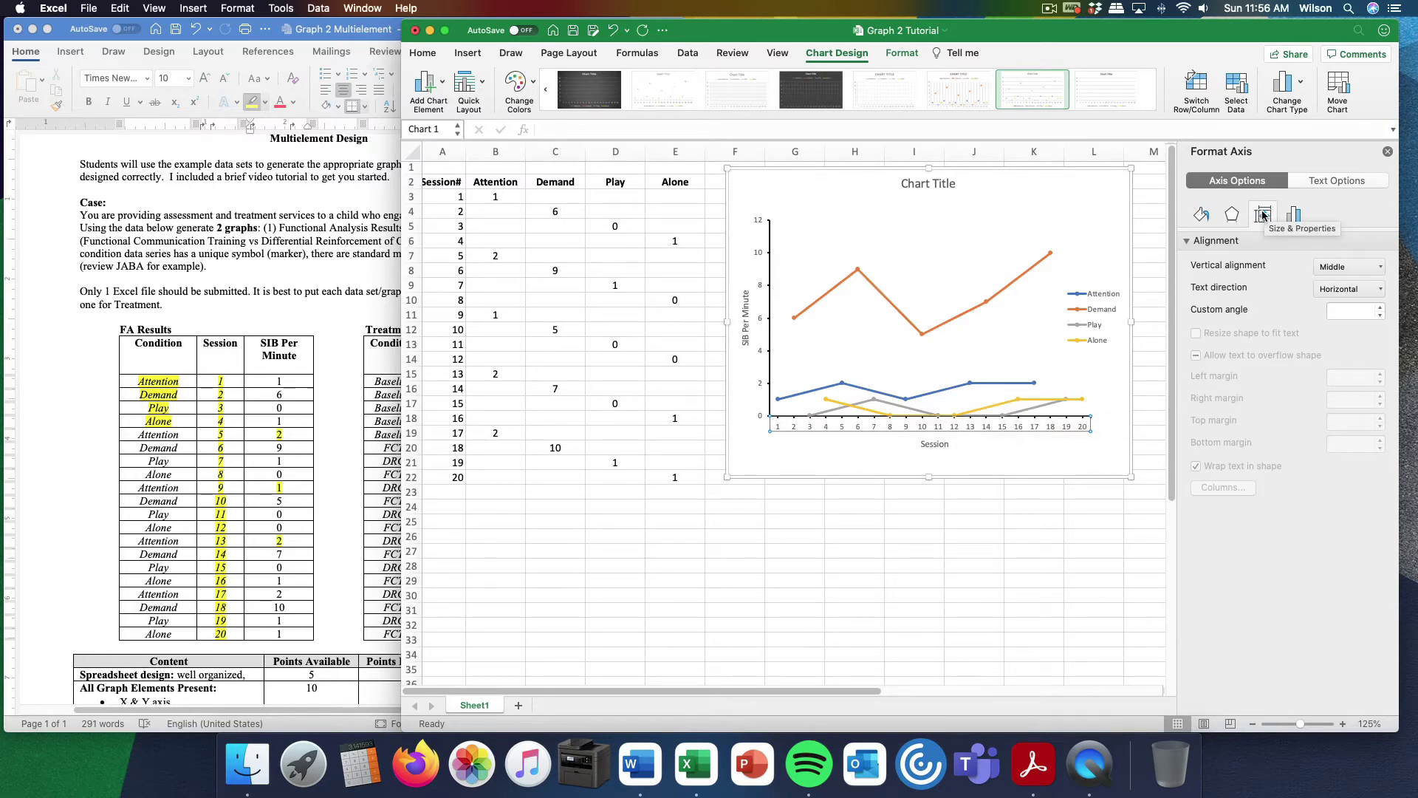
click(1381, 311)
click(1381, 311)
click(1381, 311)
click(1382, 311)
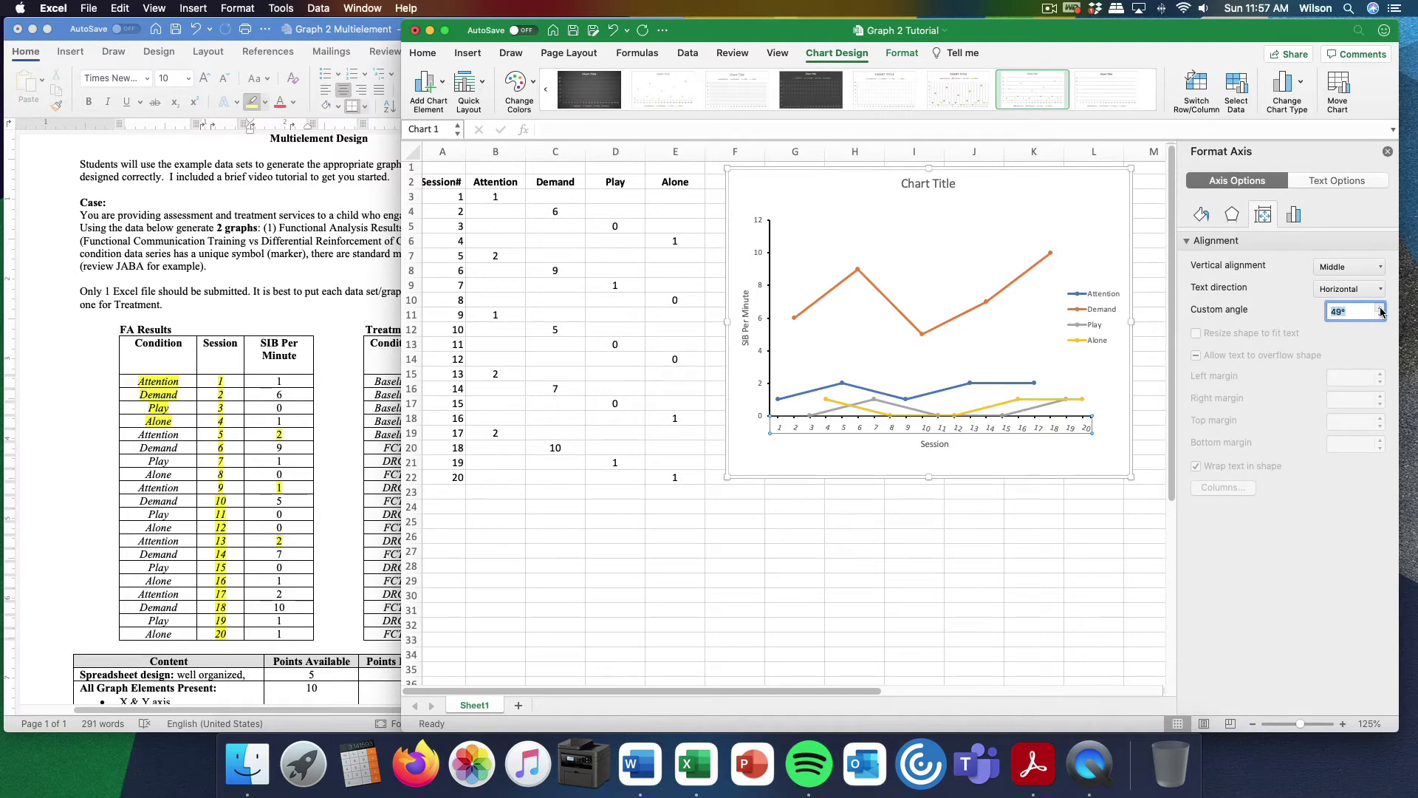
click(1382, 311)
click(1381, 315)
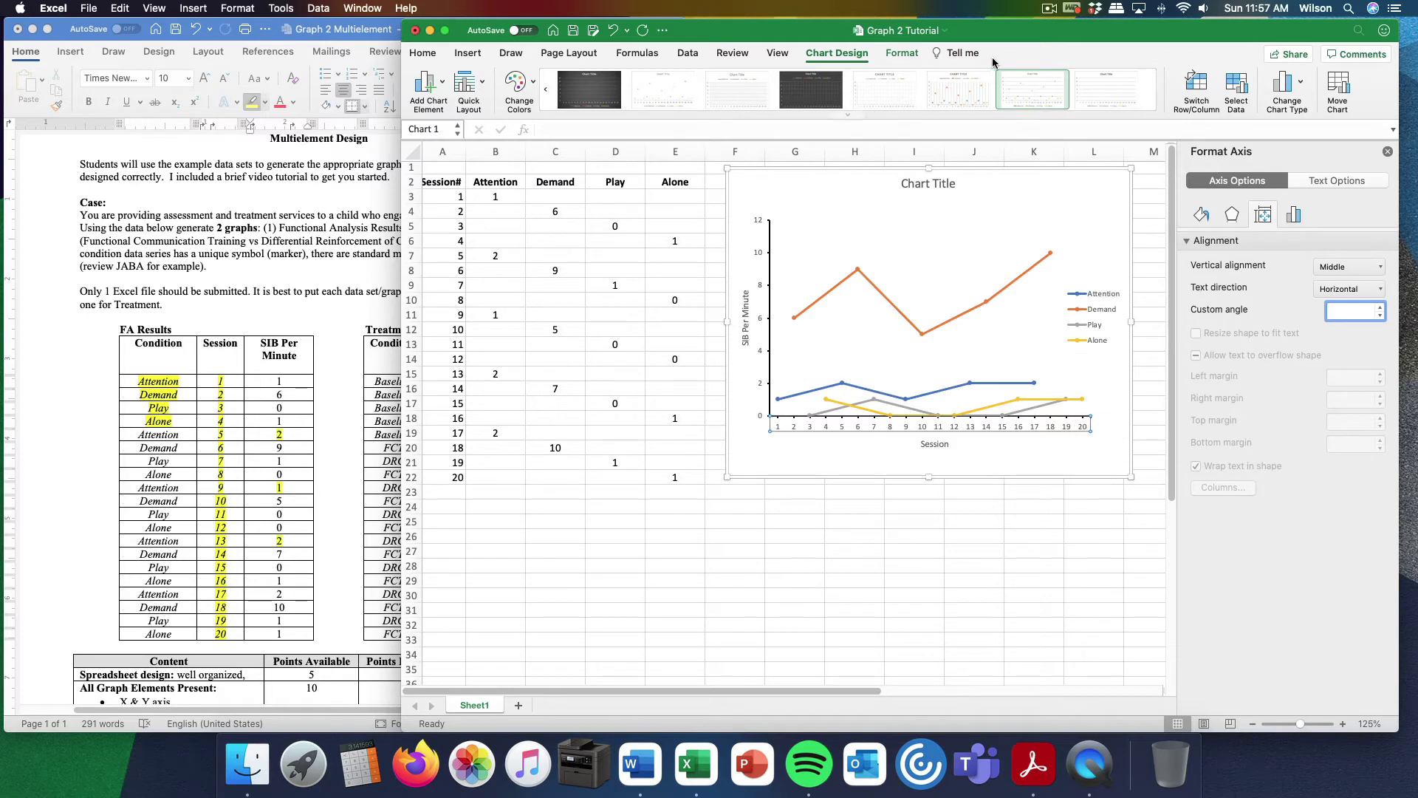
Replace the placeholder chart title with 'Funtional Analysis' and select the plot area
click(904, 183)
drag(903, 183, 953, 183)
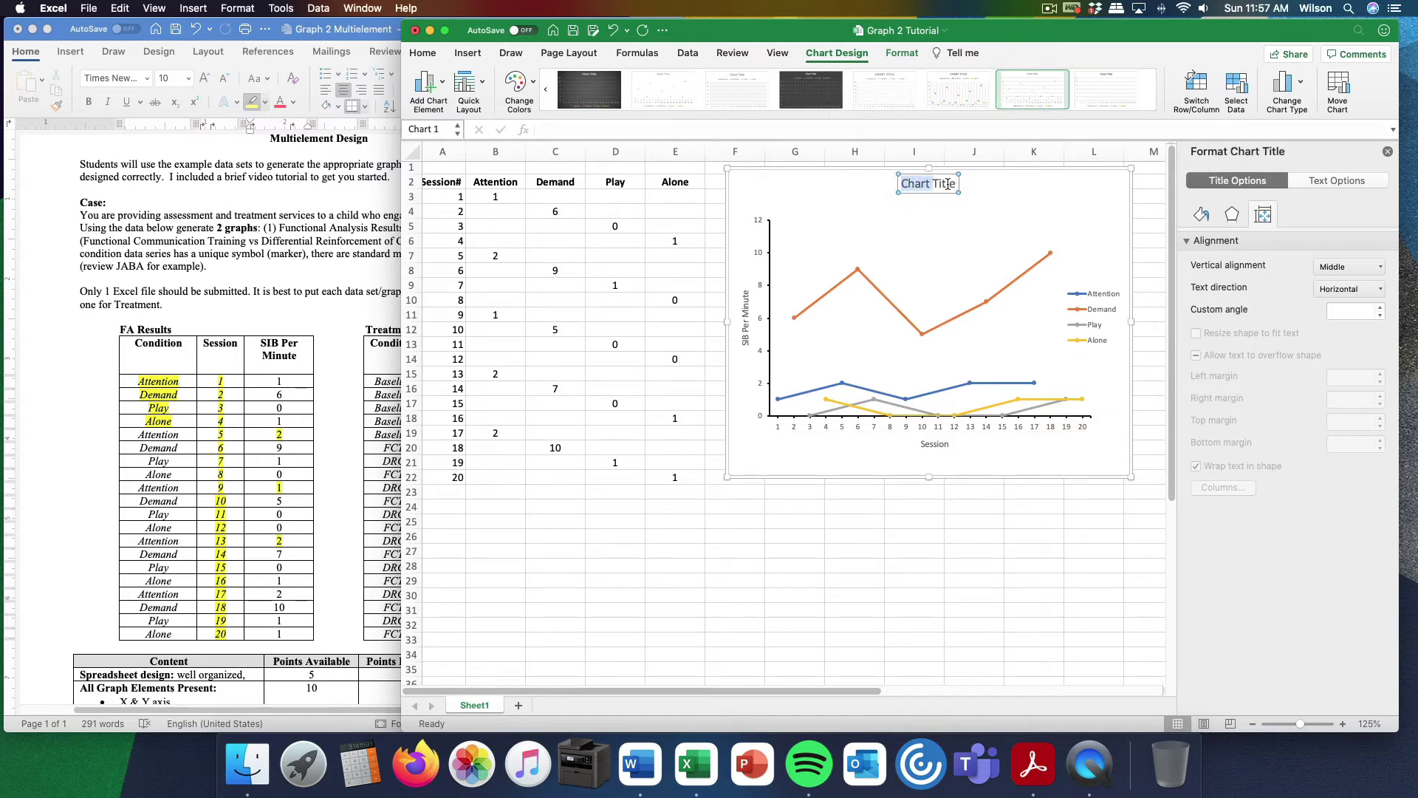
text(Fun)
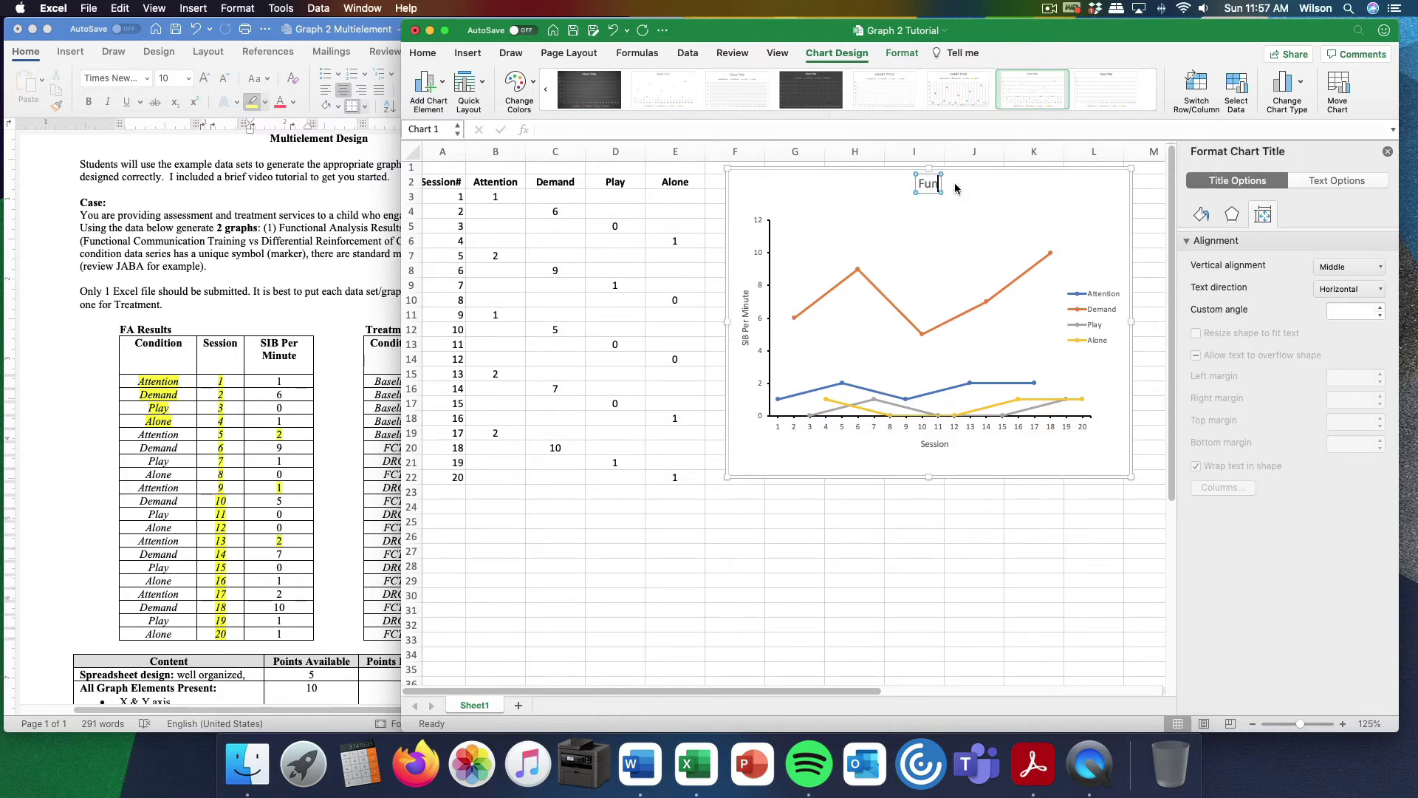
text(tional Analysis)
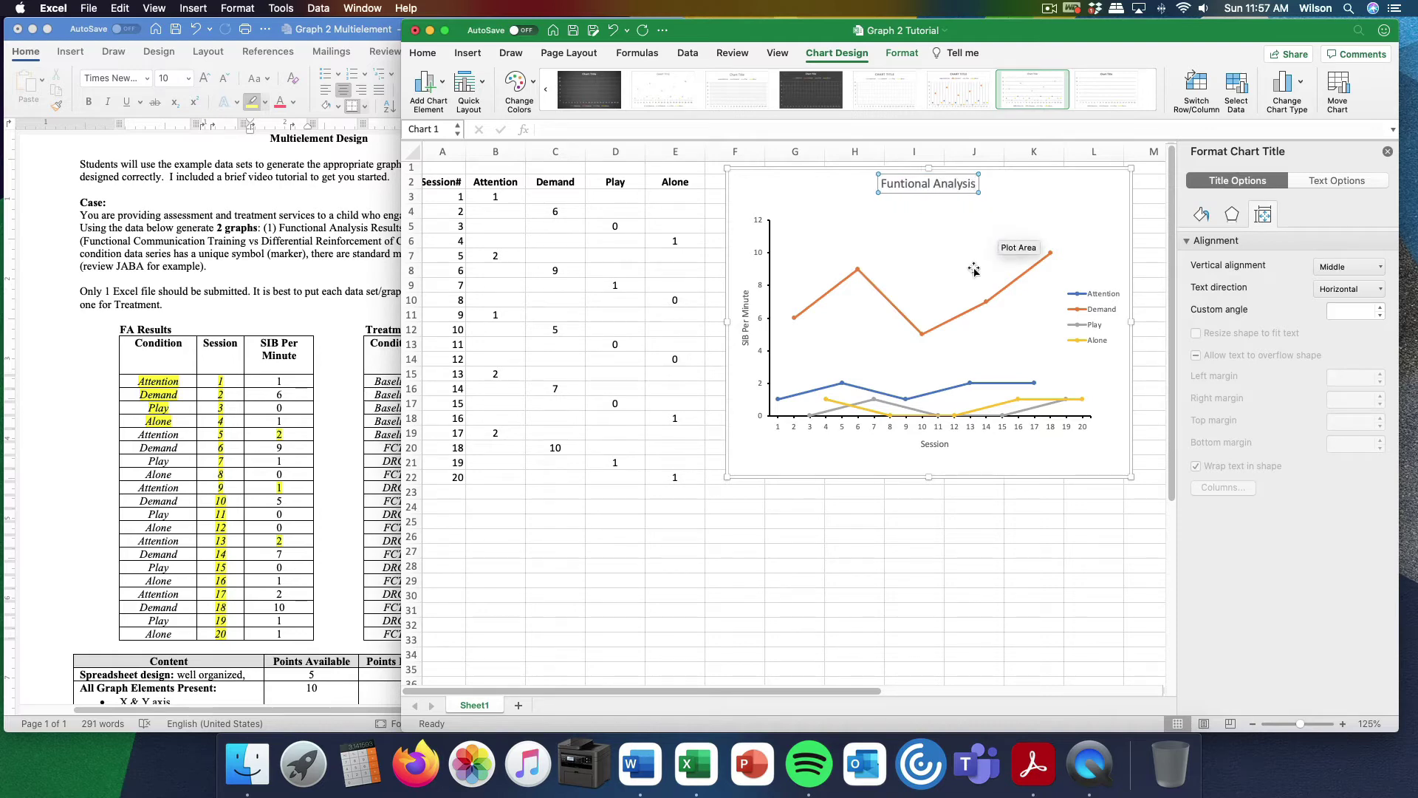
click(1001, 254)
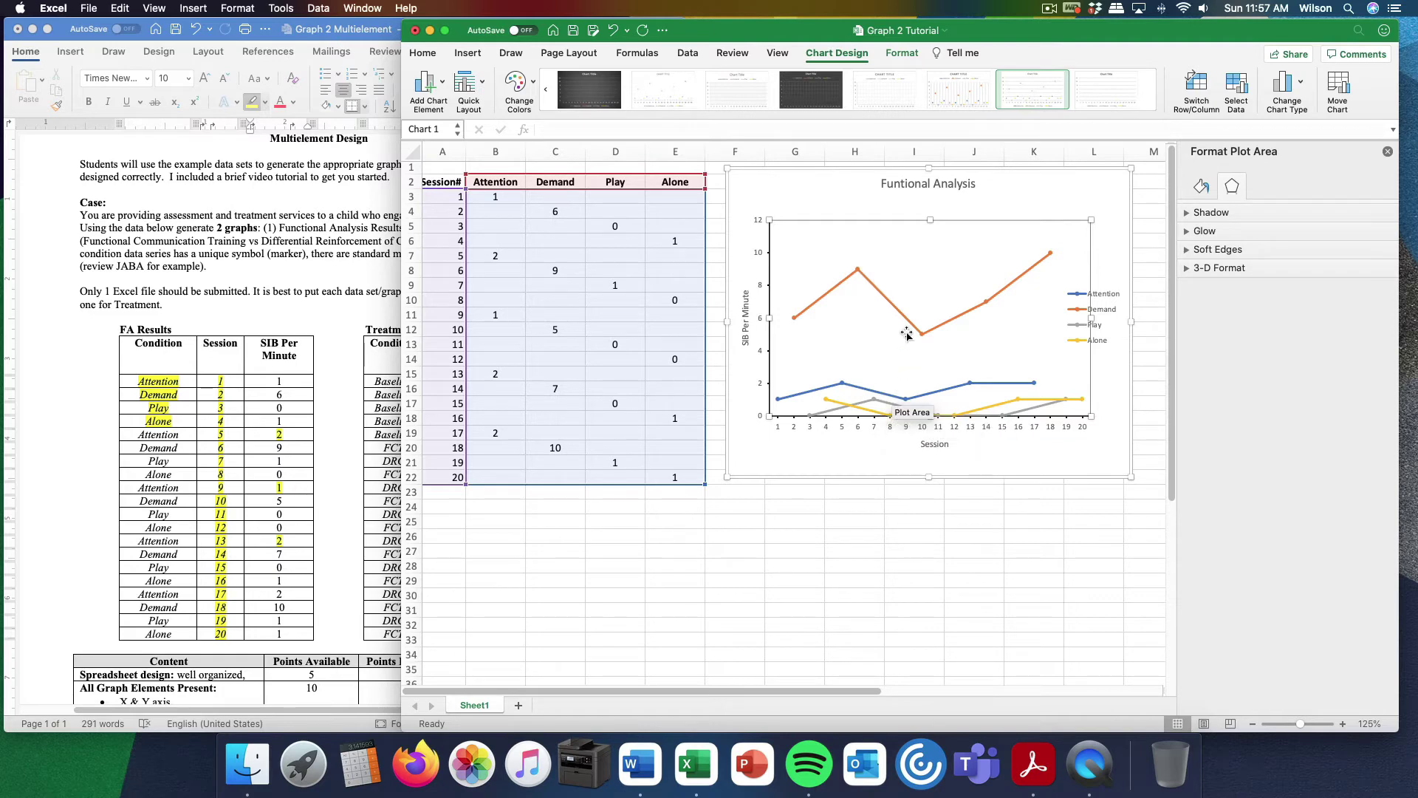
mouse_move(909, 328)
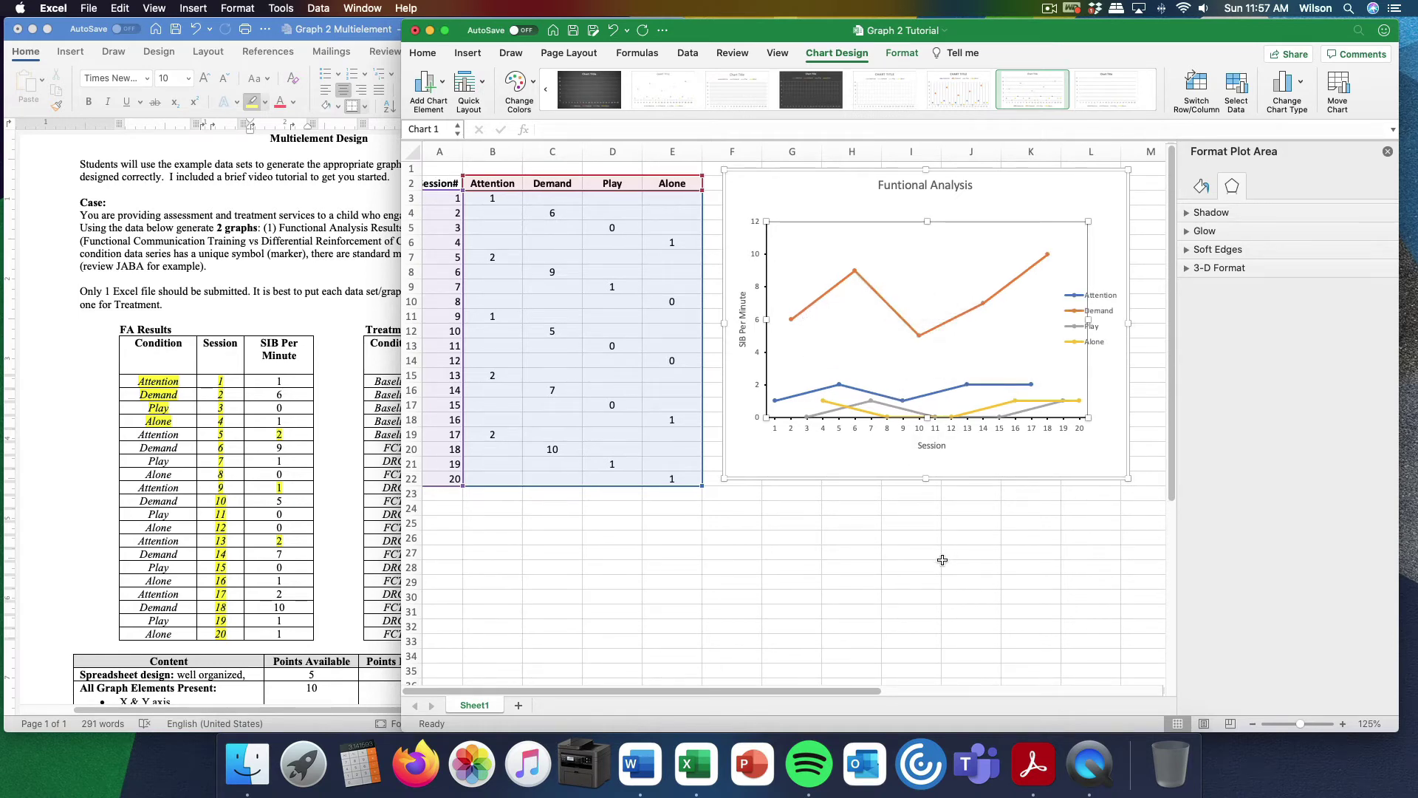
Select the Demand line series and show its Format Data Series effects options
click(908, 566)
click(826, 301)
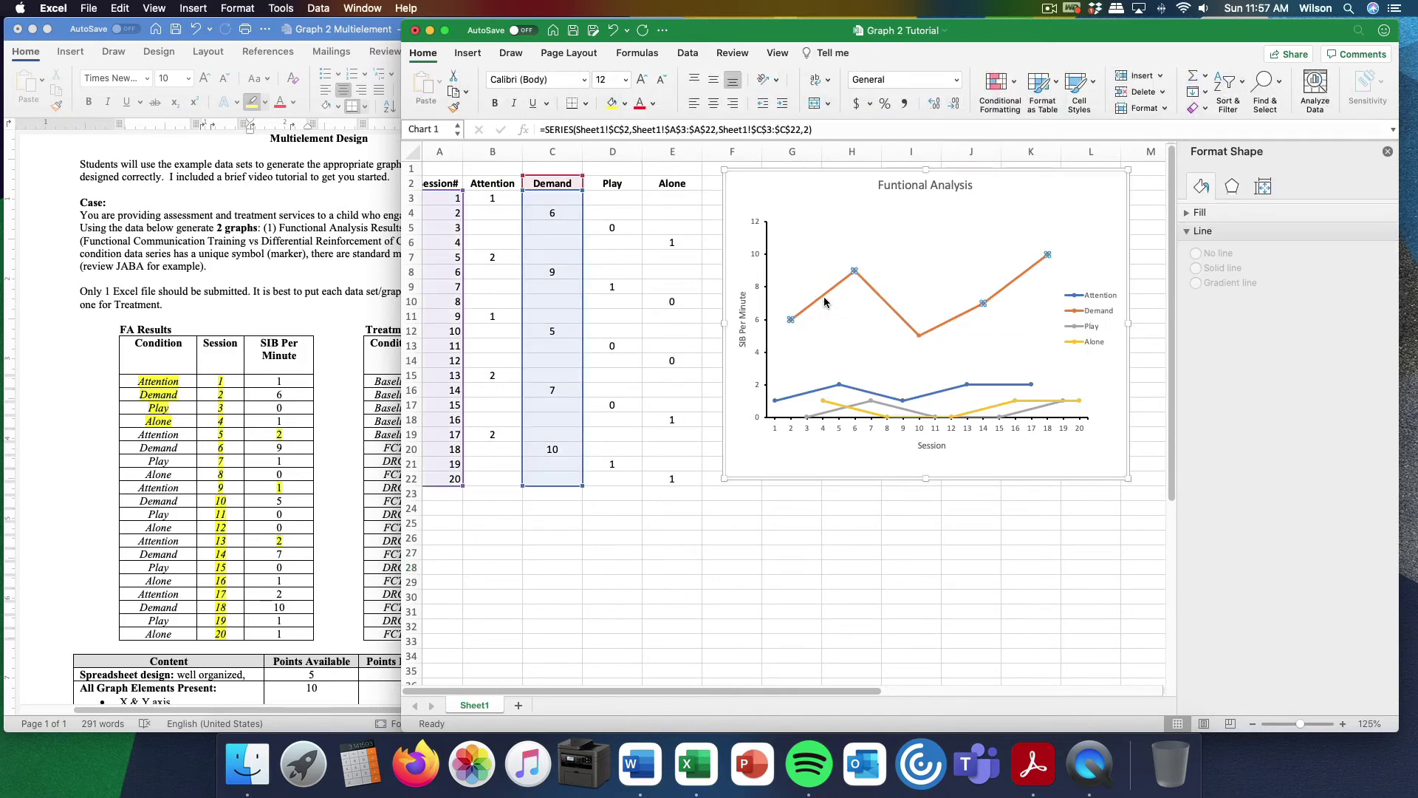
click(930, 624)
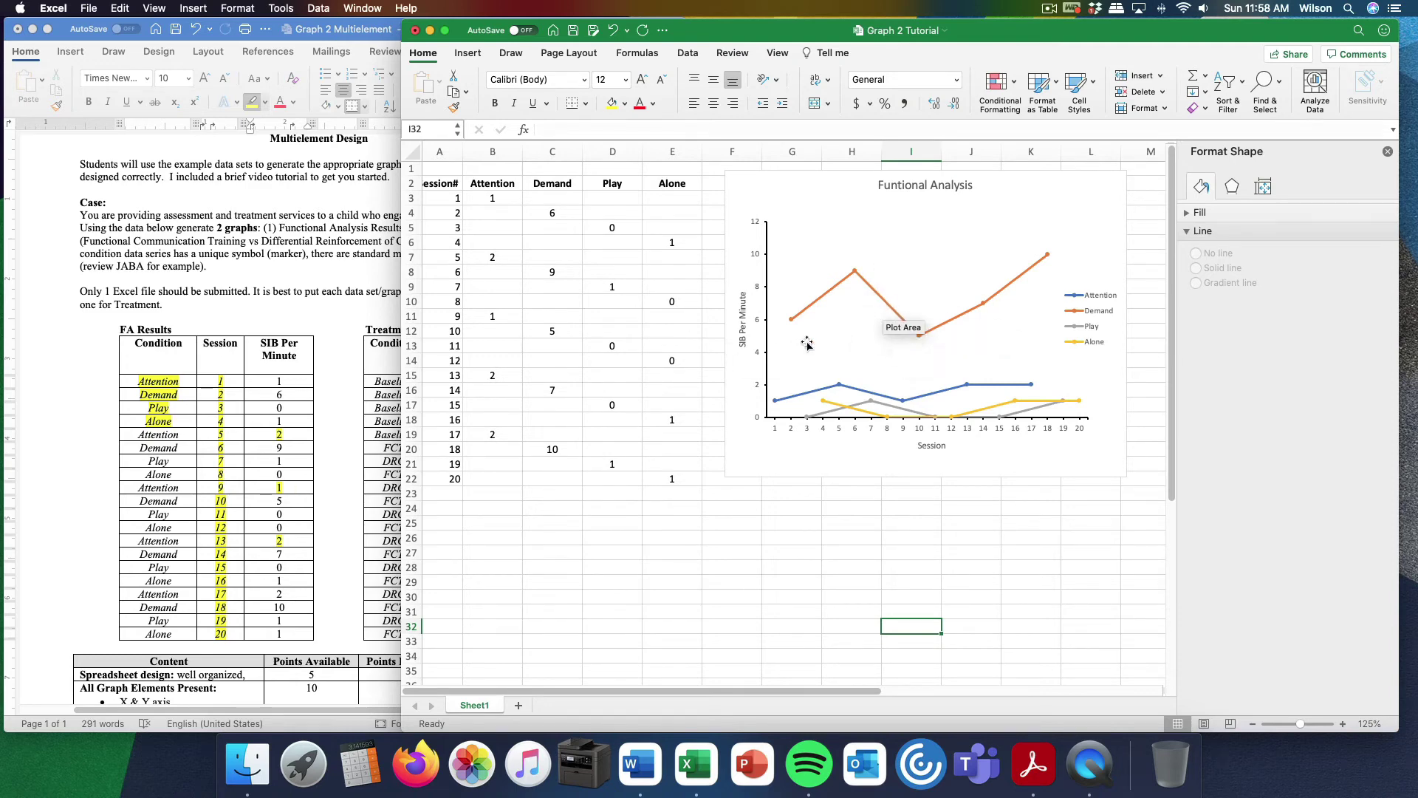
click(879, 292)
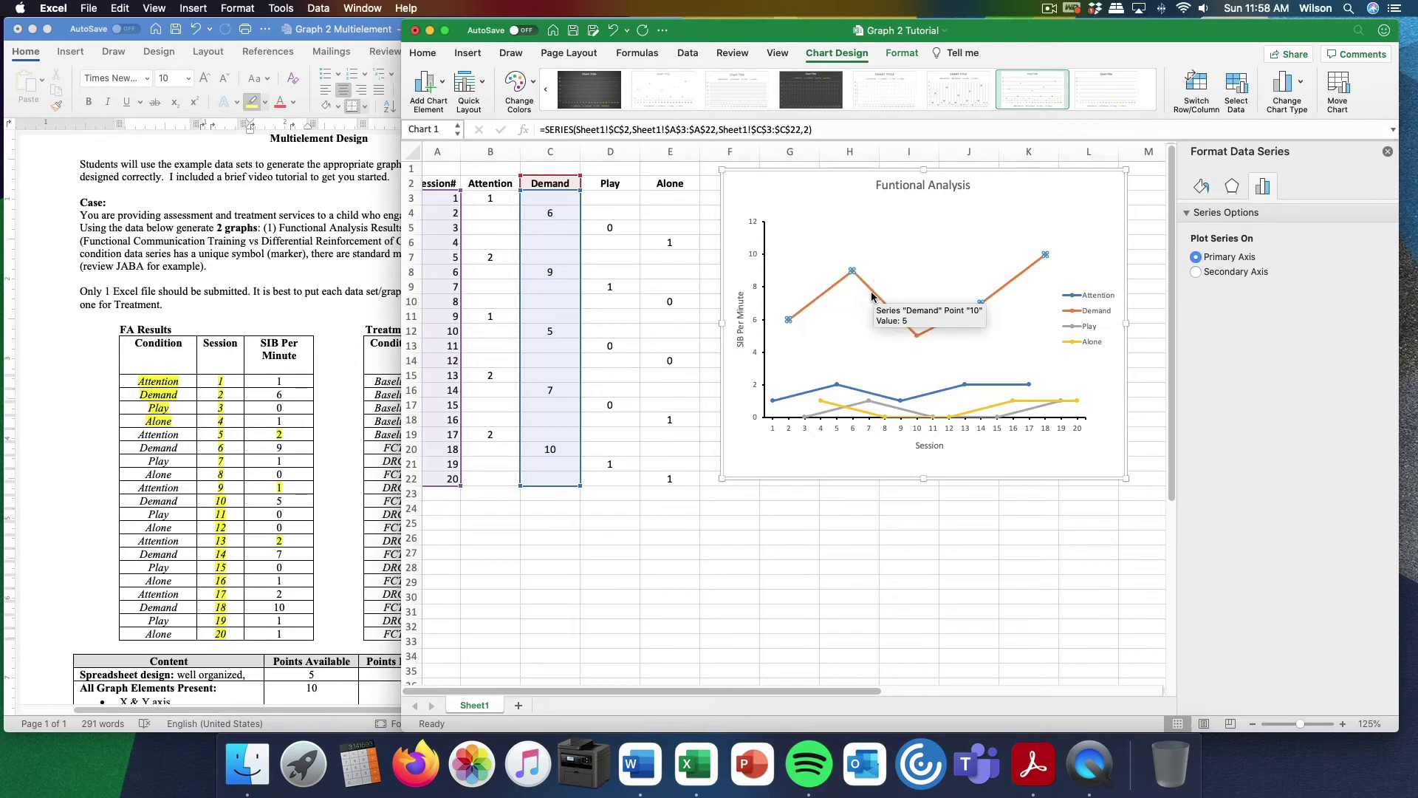
click(1234, 187)
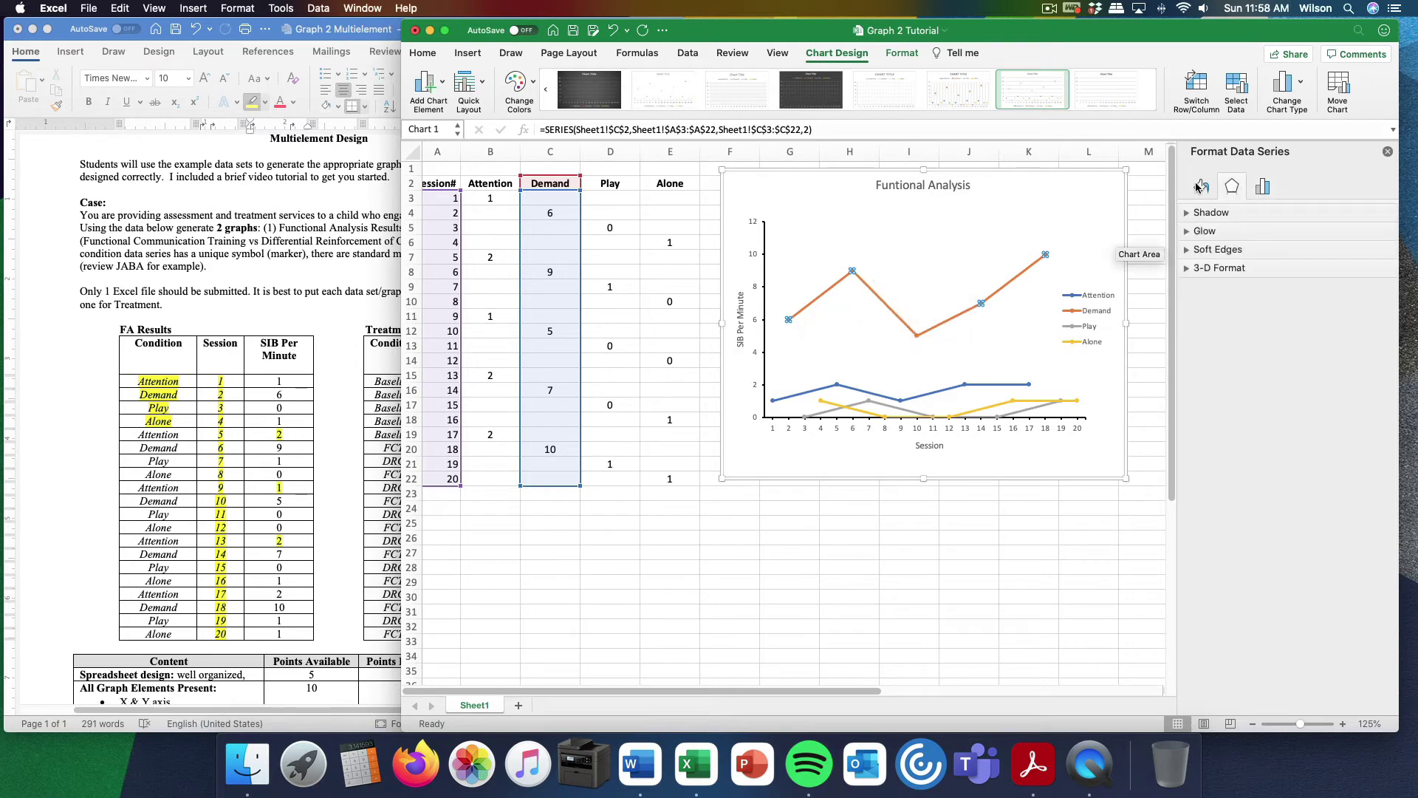
click(1201, 187)
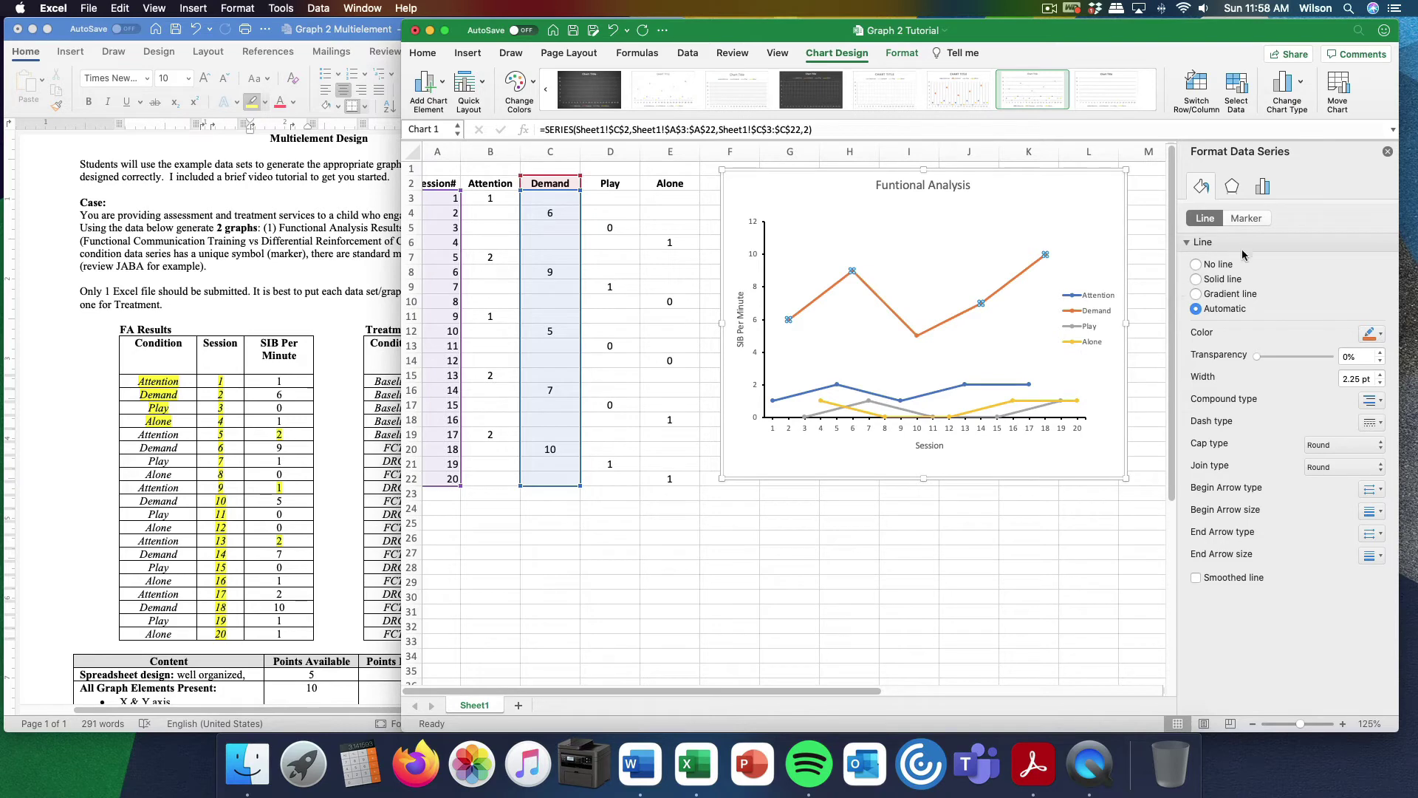
key(Escape)
key(Escape)
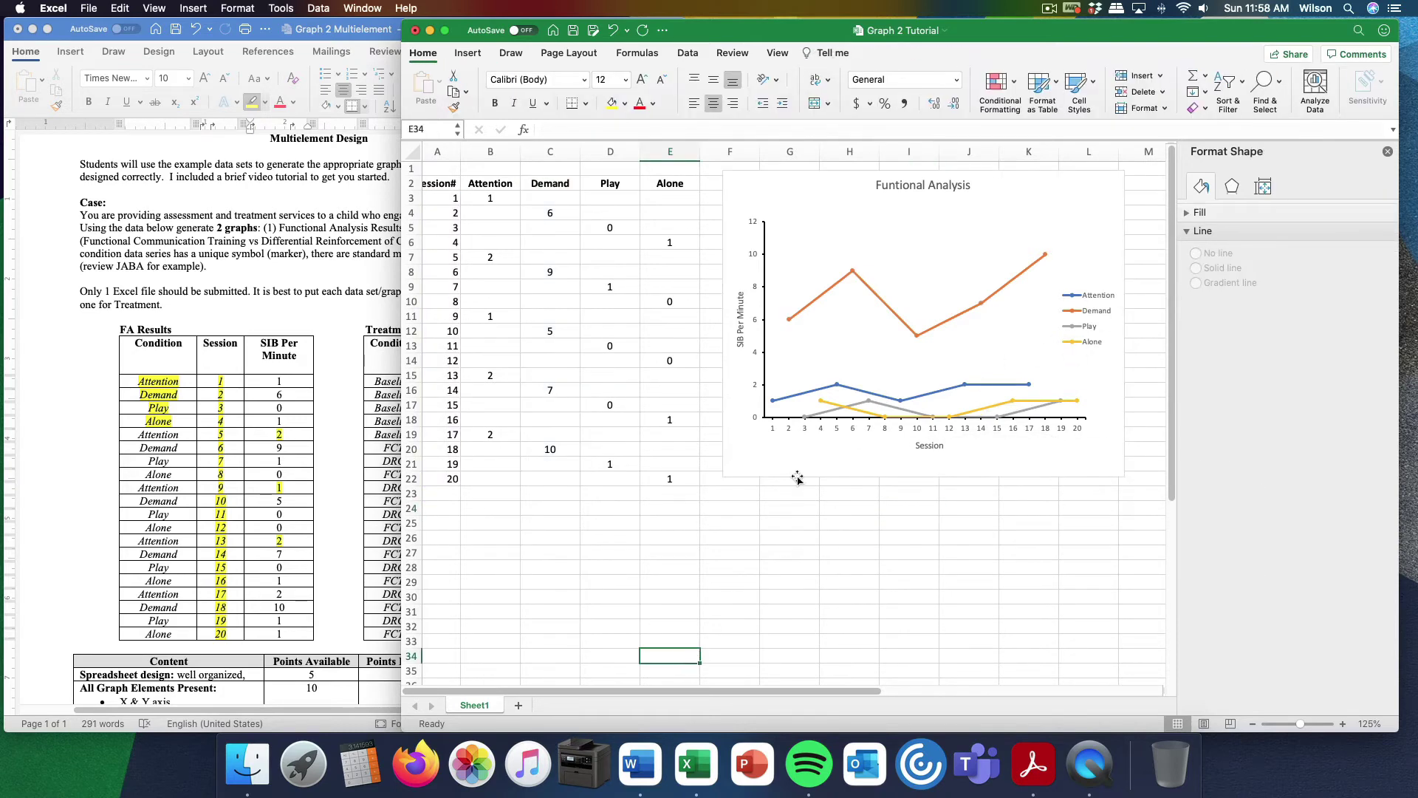
click(882, 308)
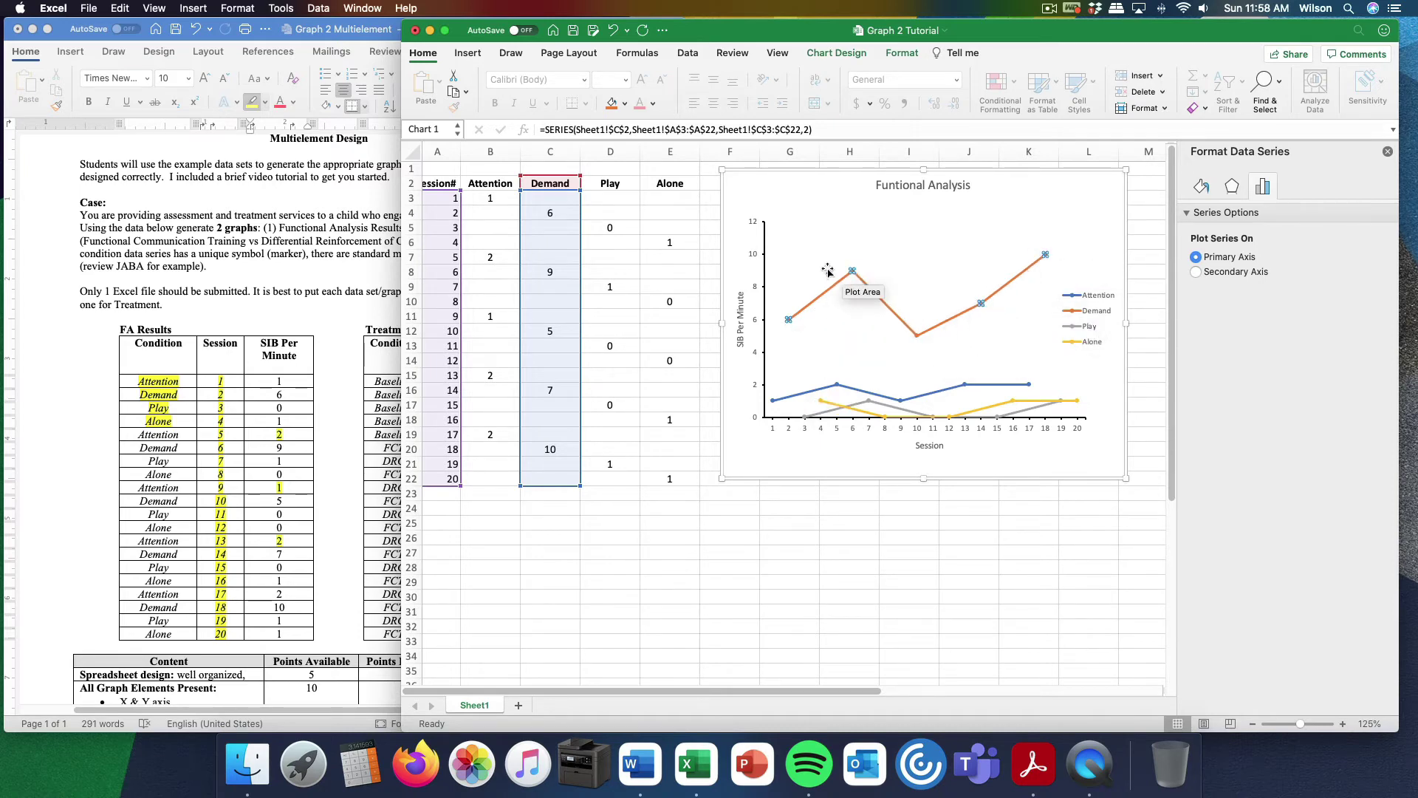
mouse_move(850, 270)
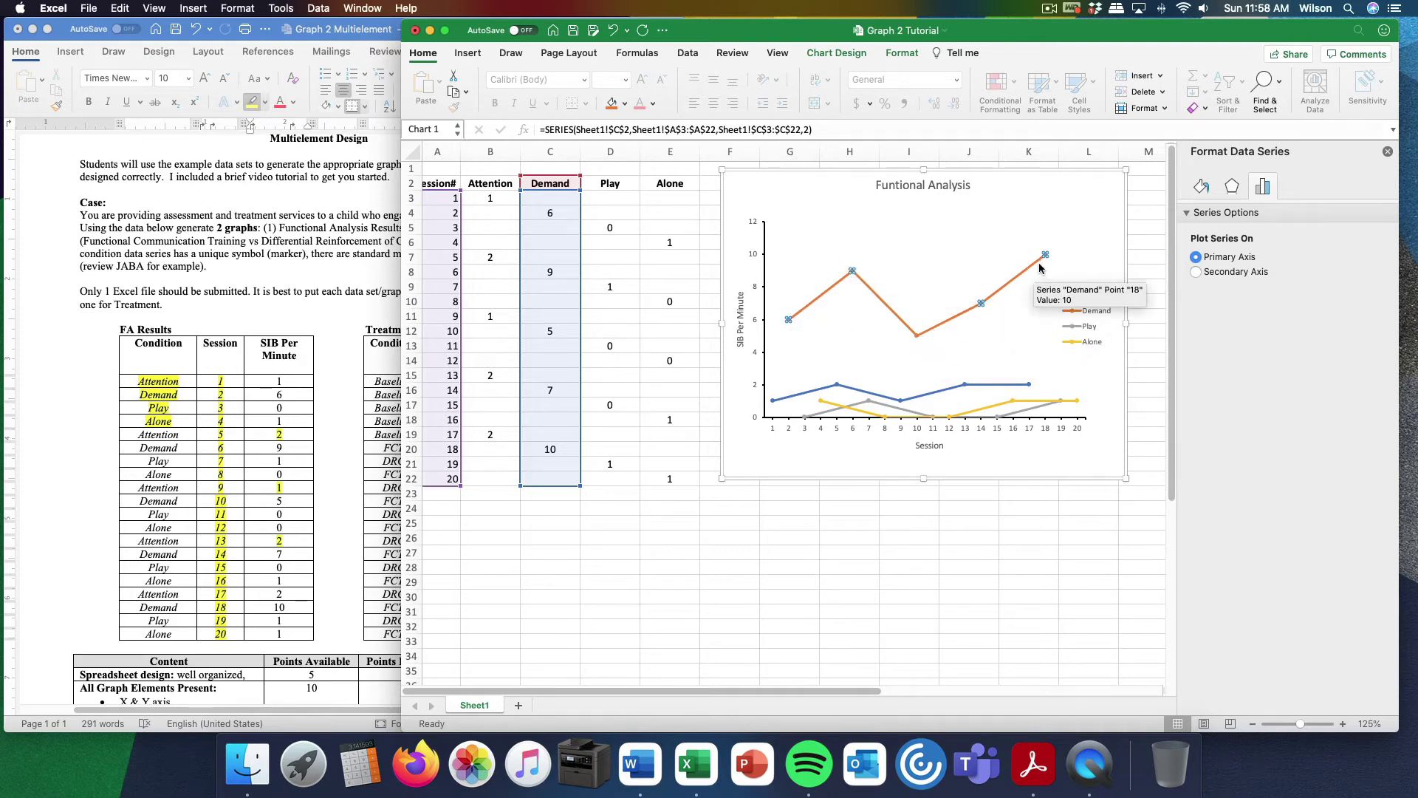
click(1231, 187)
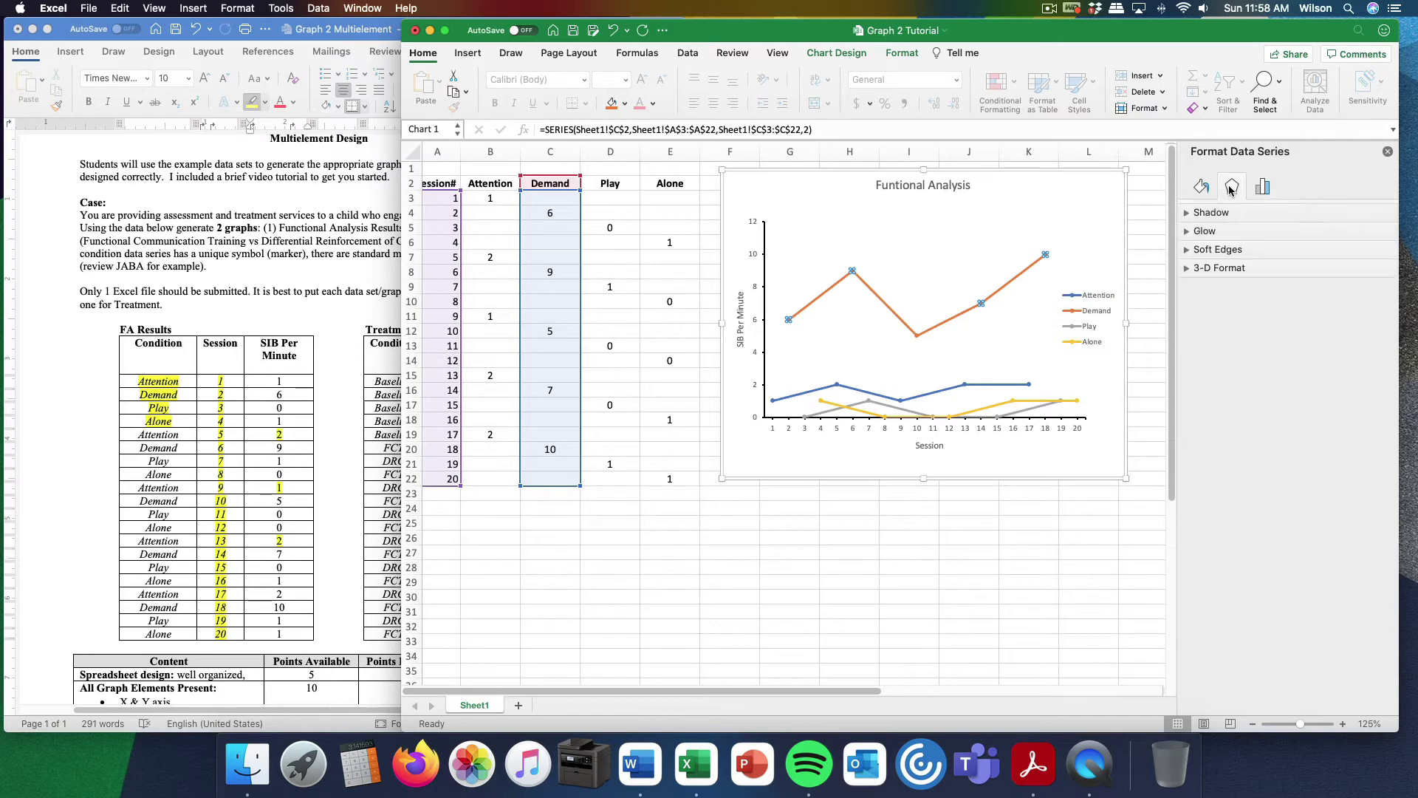
Give the Demand series built-in triangle markers enlarged to size 7
click(1204, 189)
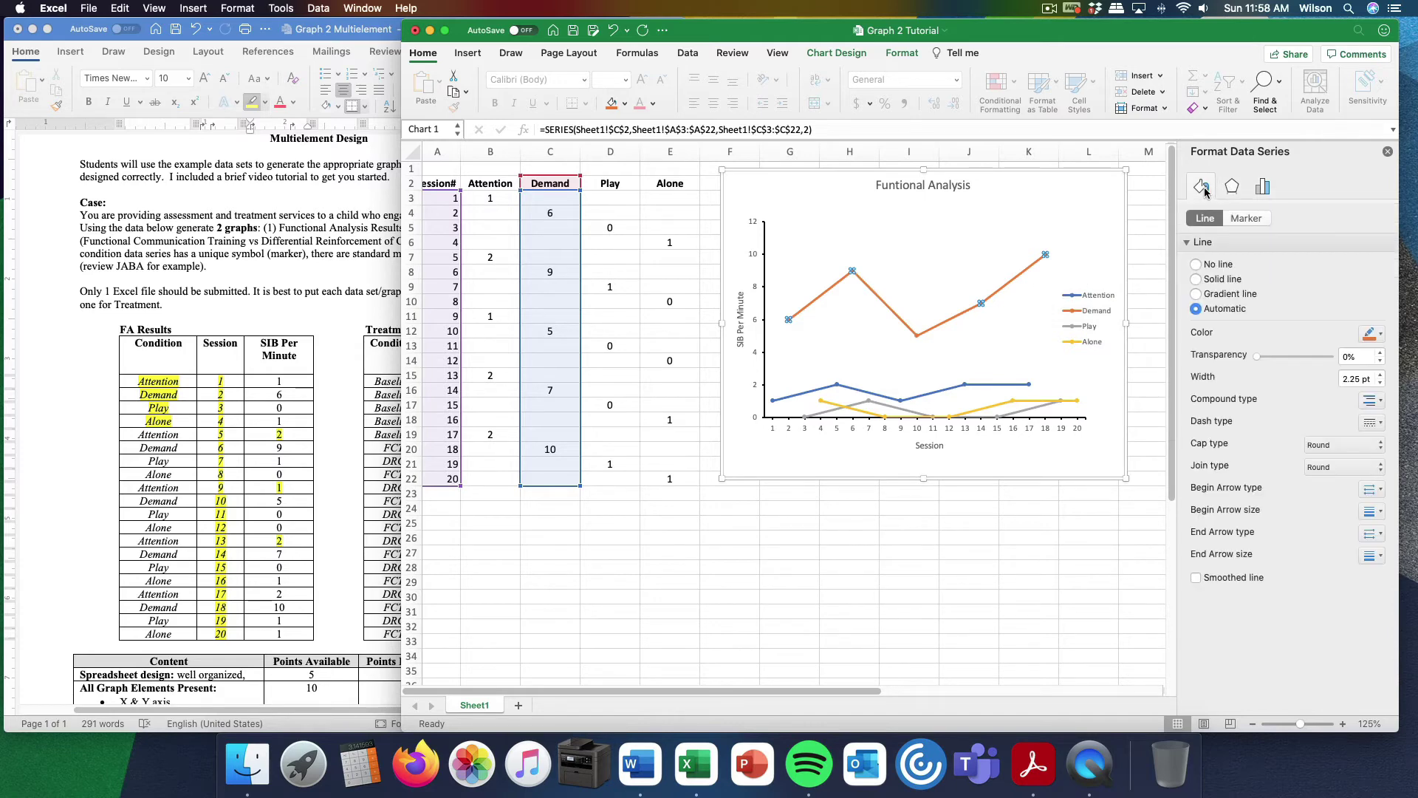
click(1260, 221)
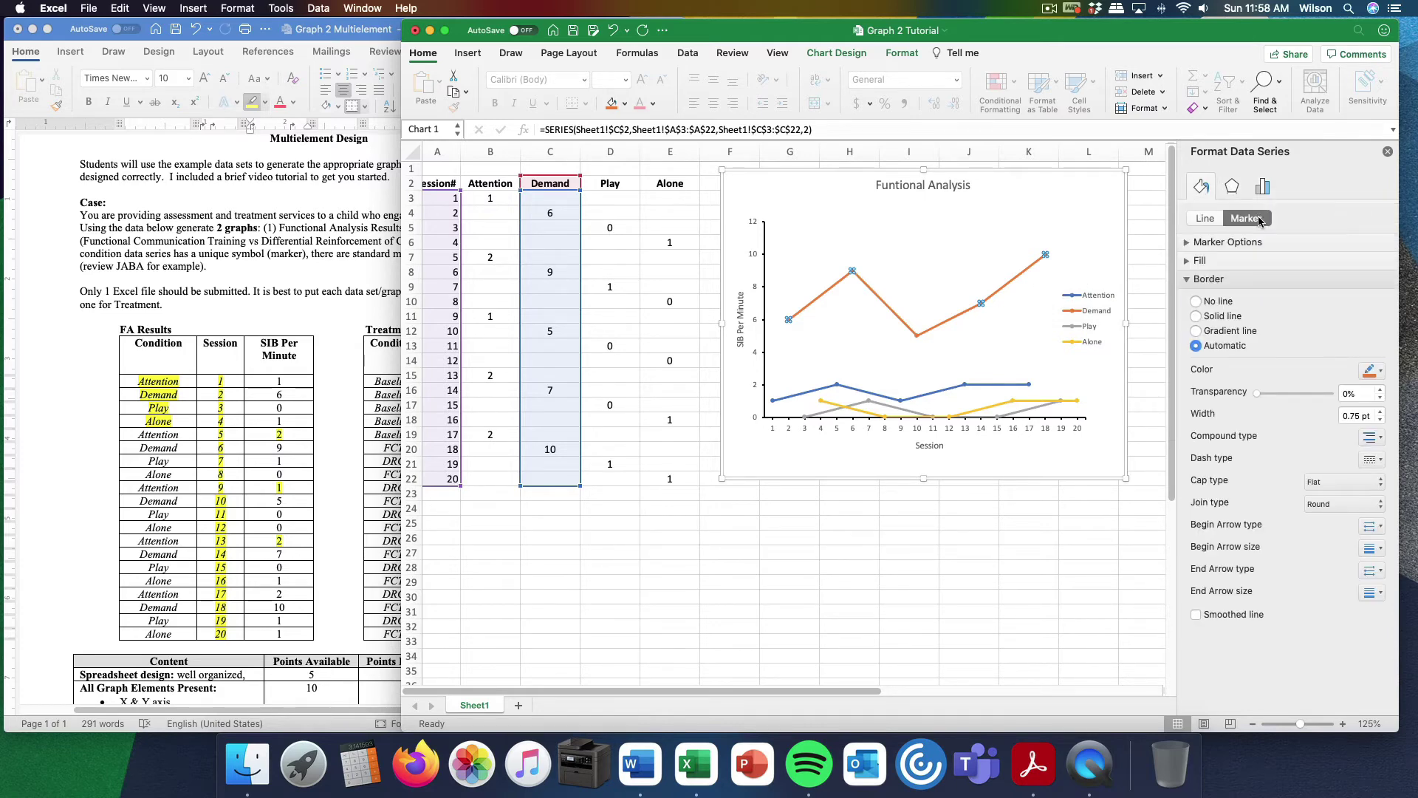
click(1188, 243)
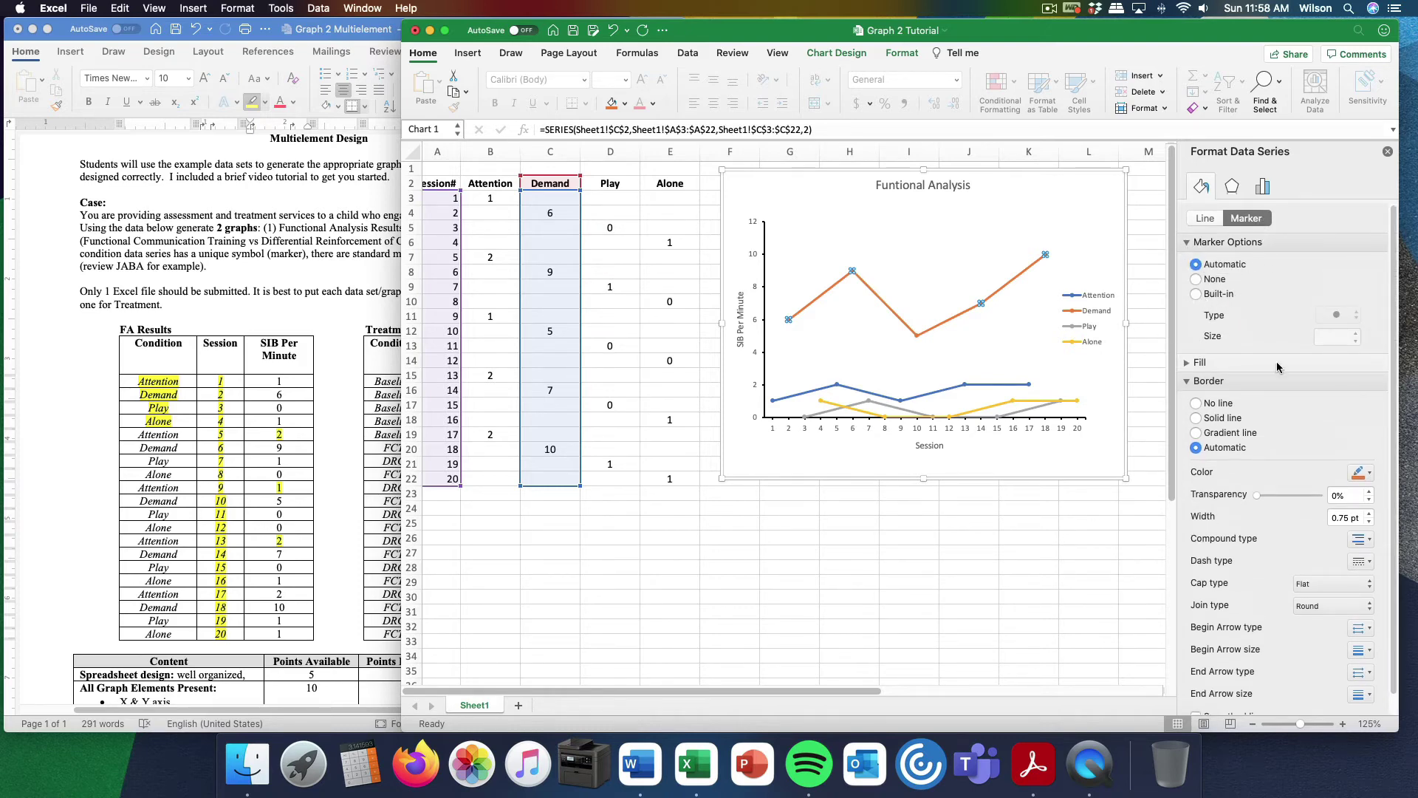
click(1224, 295)
click(1360, 315)
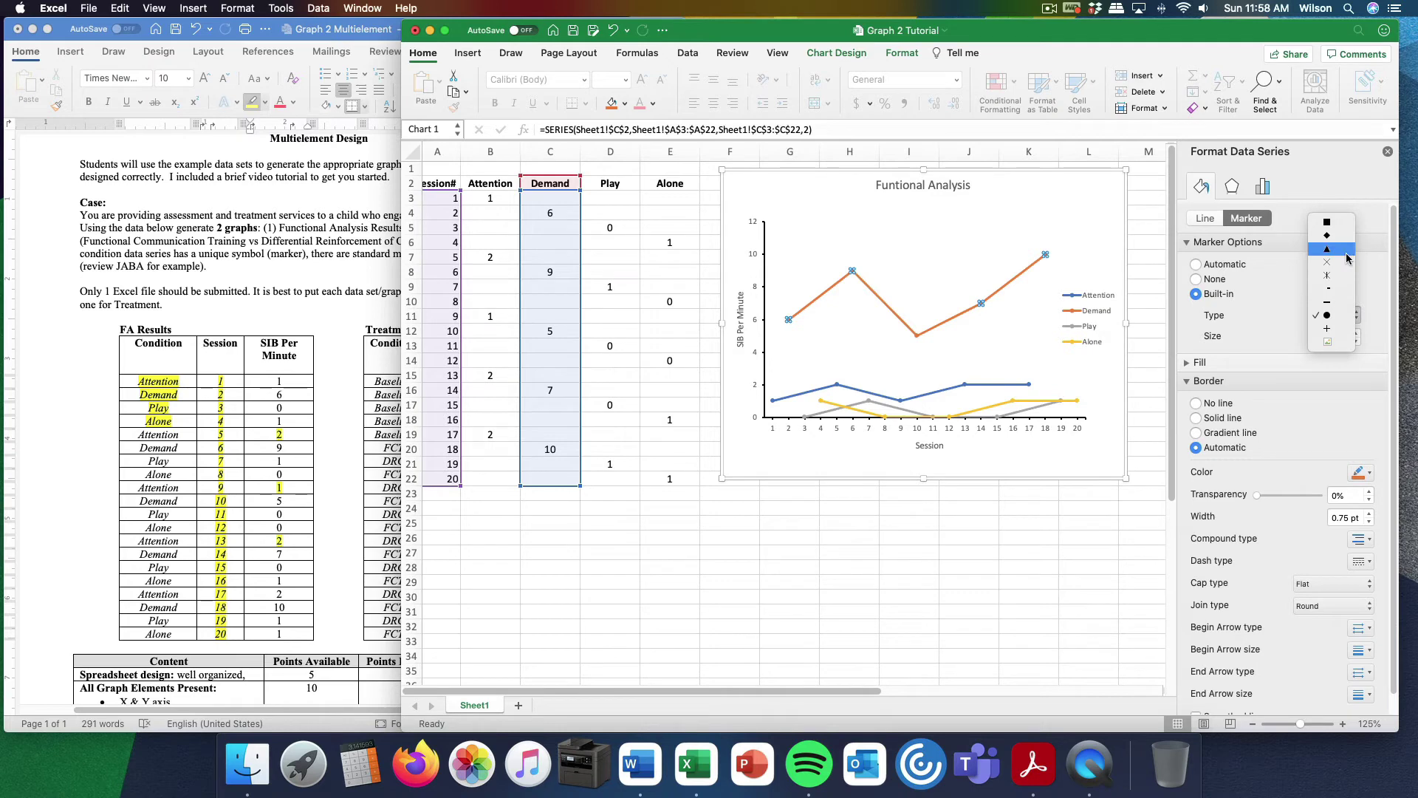
click(1346, 253)
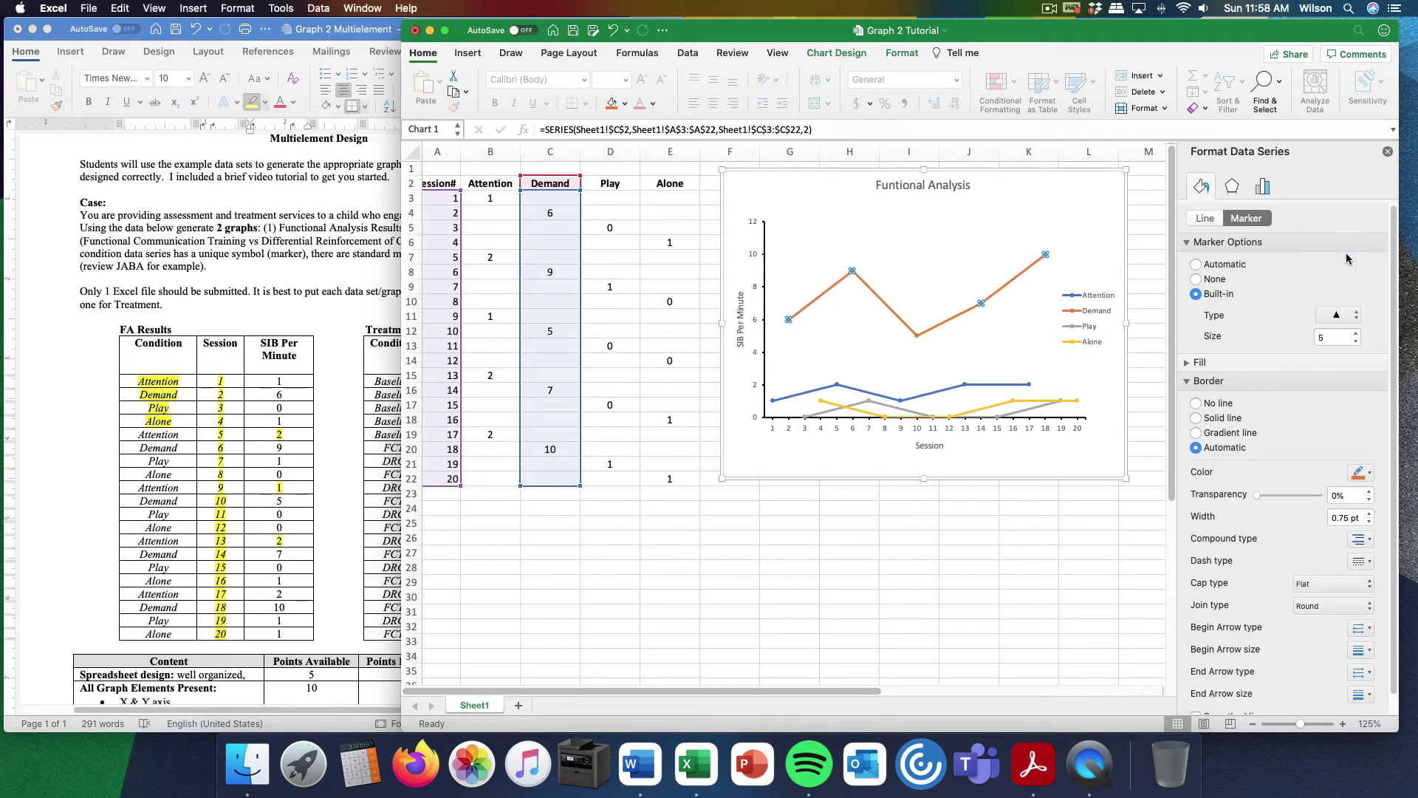
click(1356, 334)
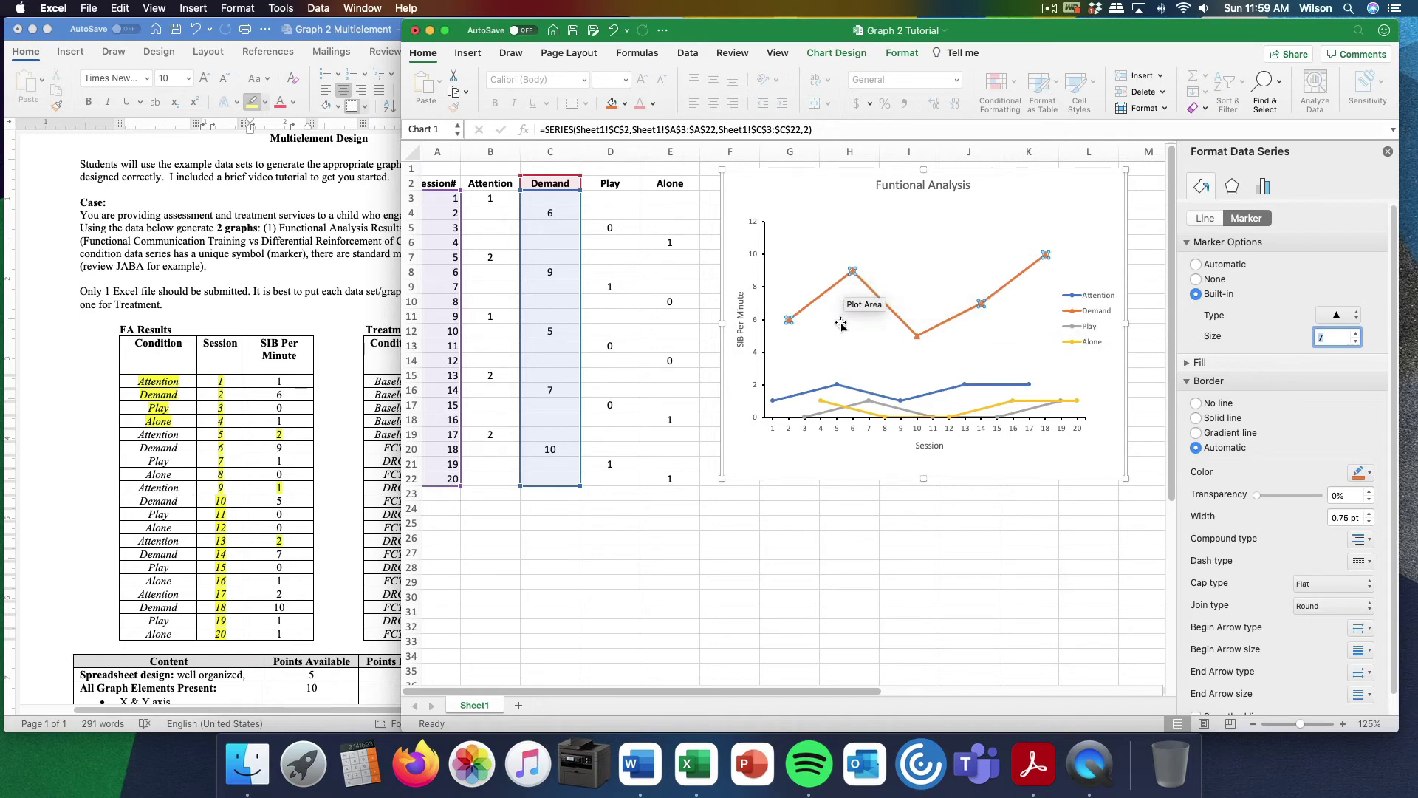
click(934, 264)
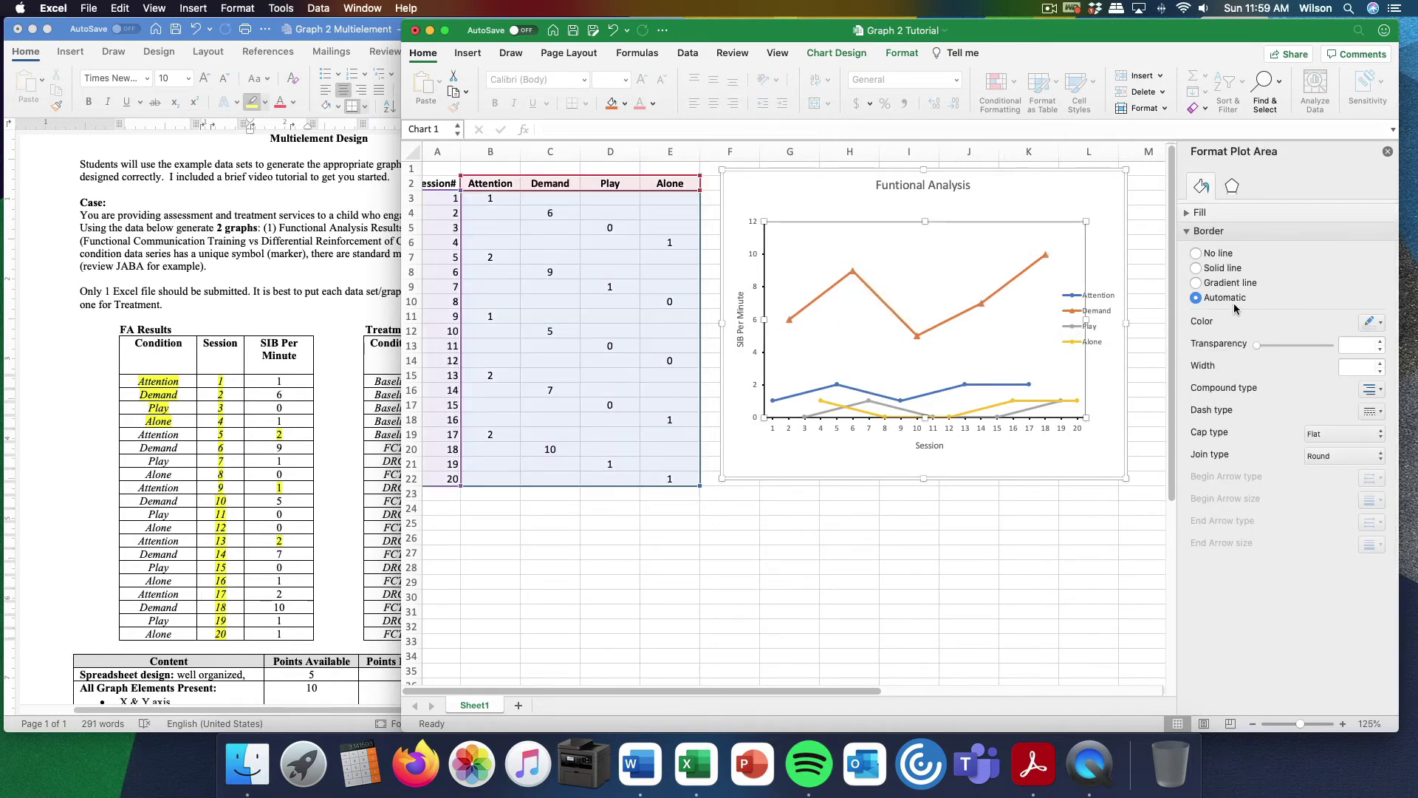
Set the Demand series' triangle markers to no fill
click(954, 318)
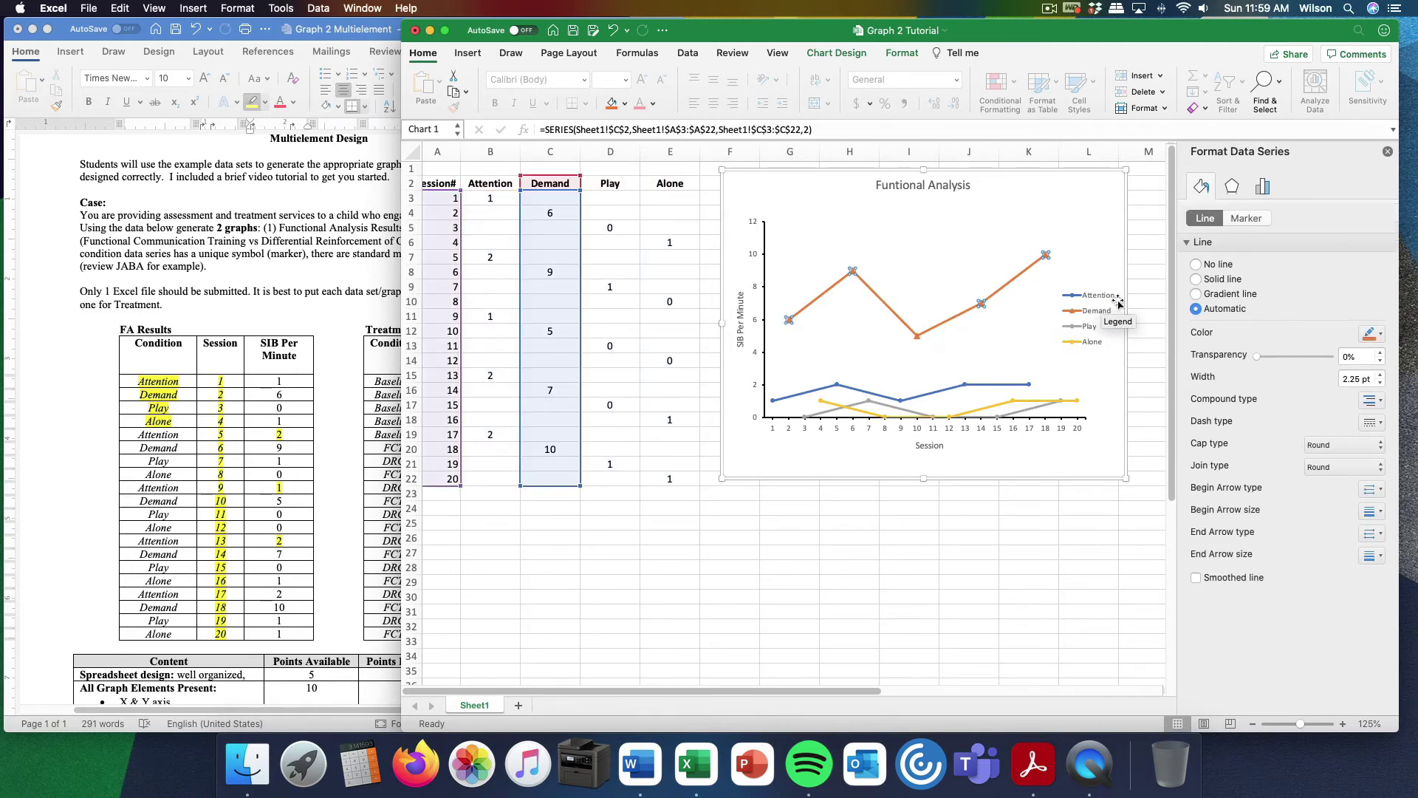
click(1248, 218)
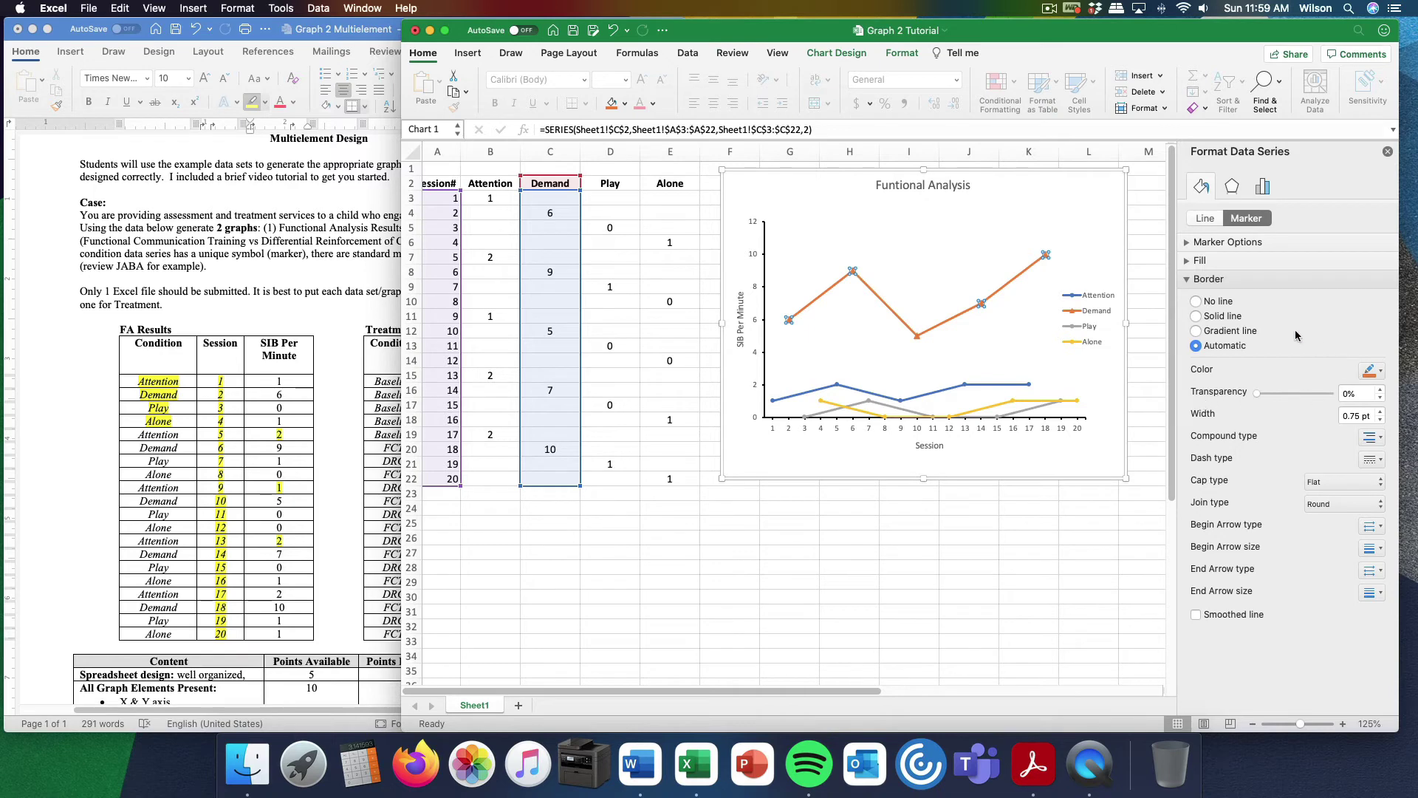
click(1186, 262)
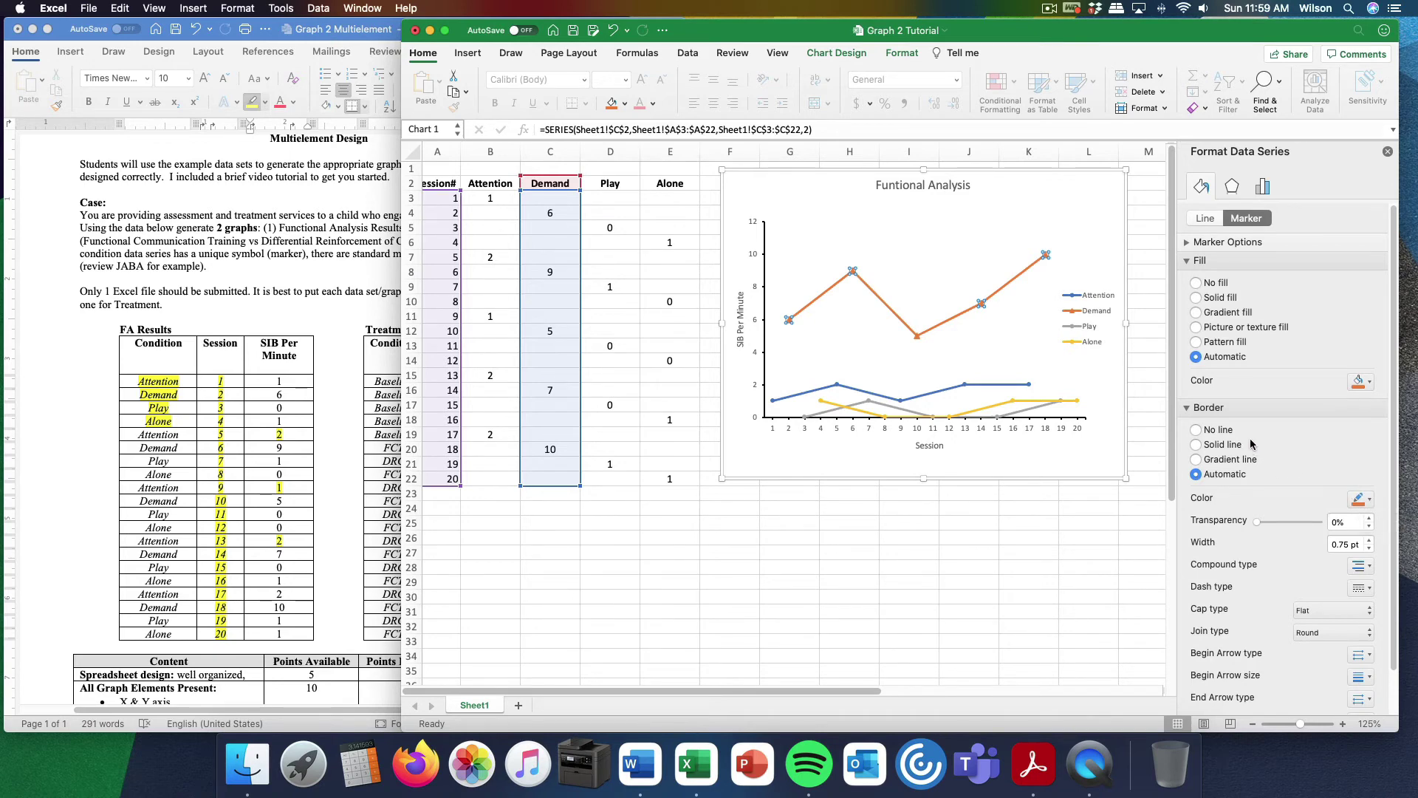
click(1196, 283)
Try a solid plot-area fill and a solid black Demand line, undoing both
click(1052, 358)
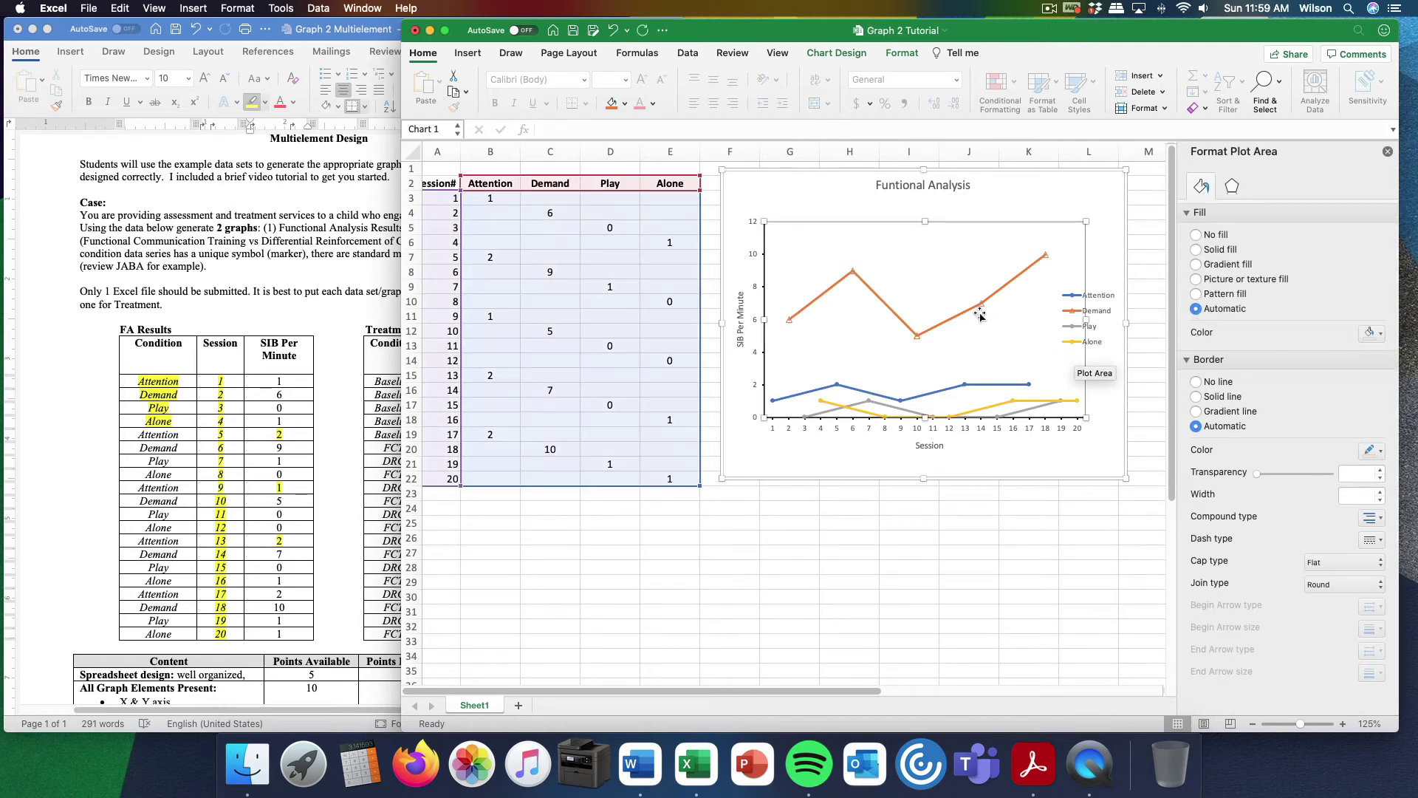
click(1208, 252)
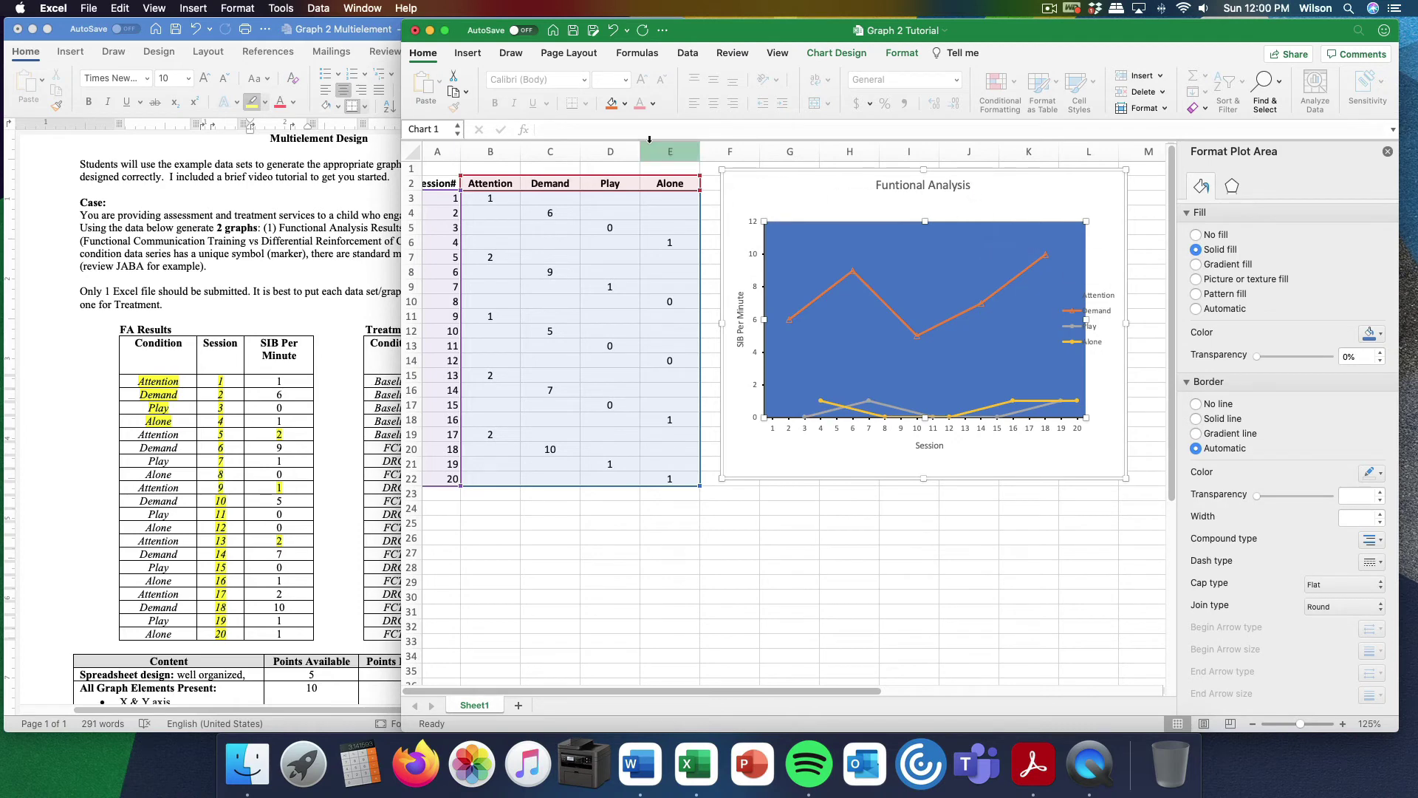
click(613, 30)
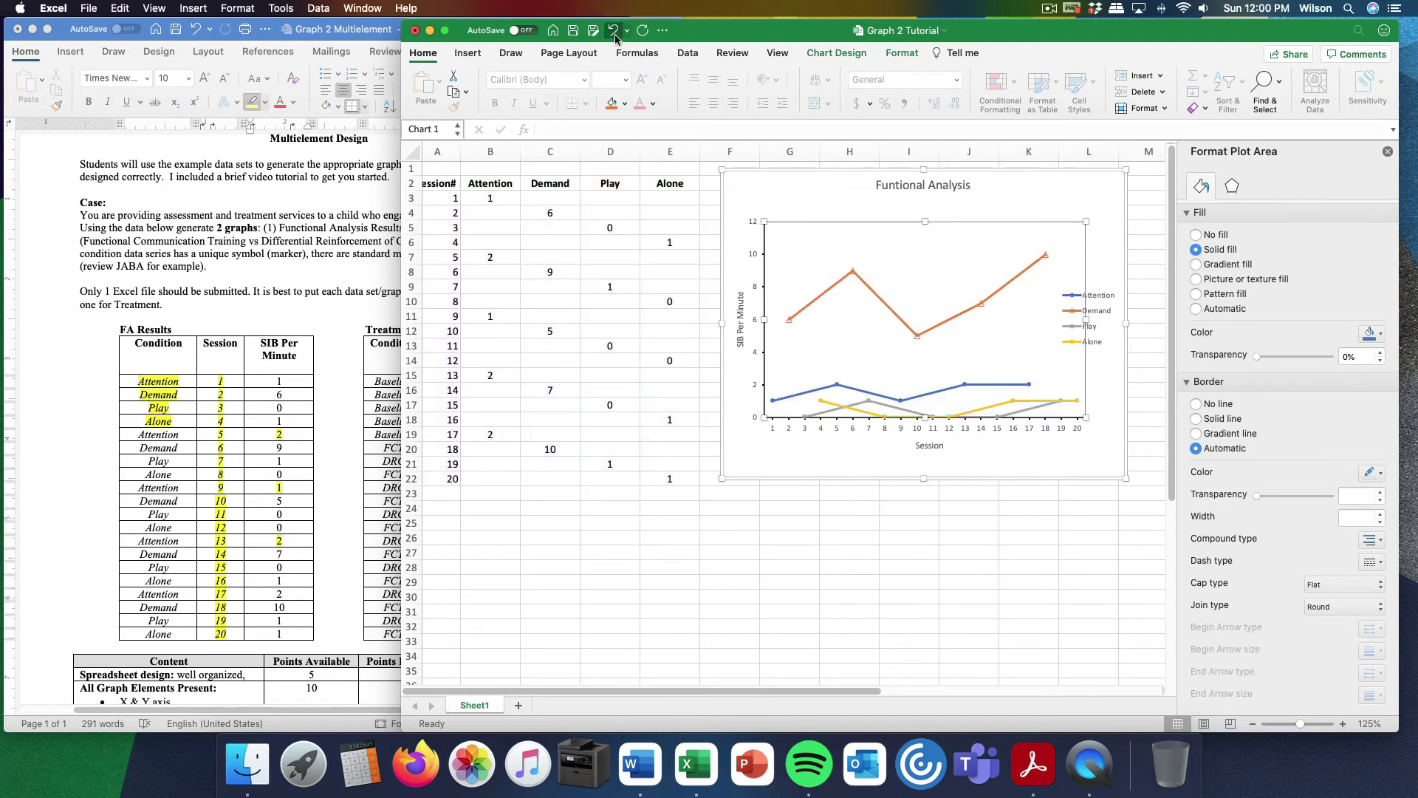
click(887, 303)
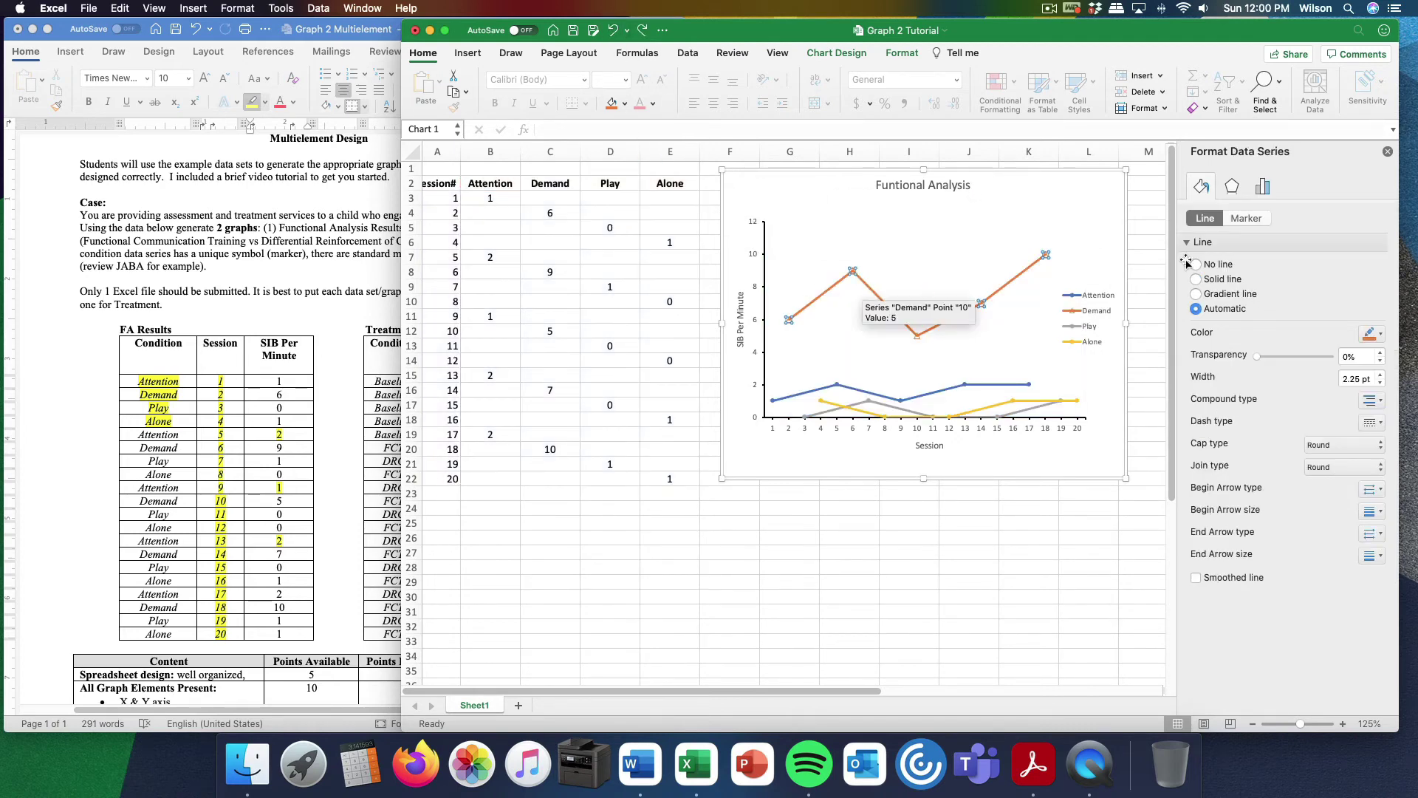
click(1209, 279)
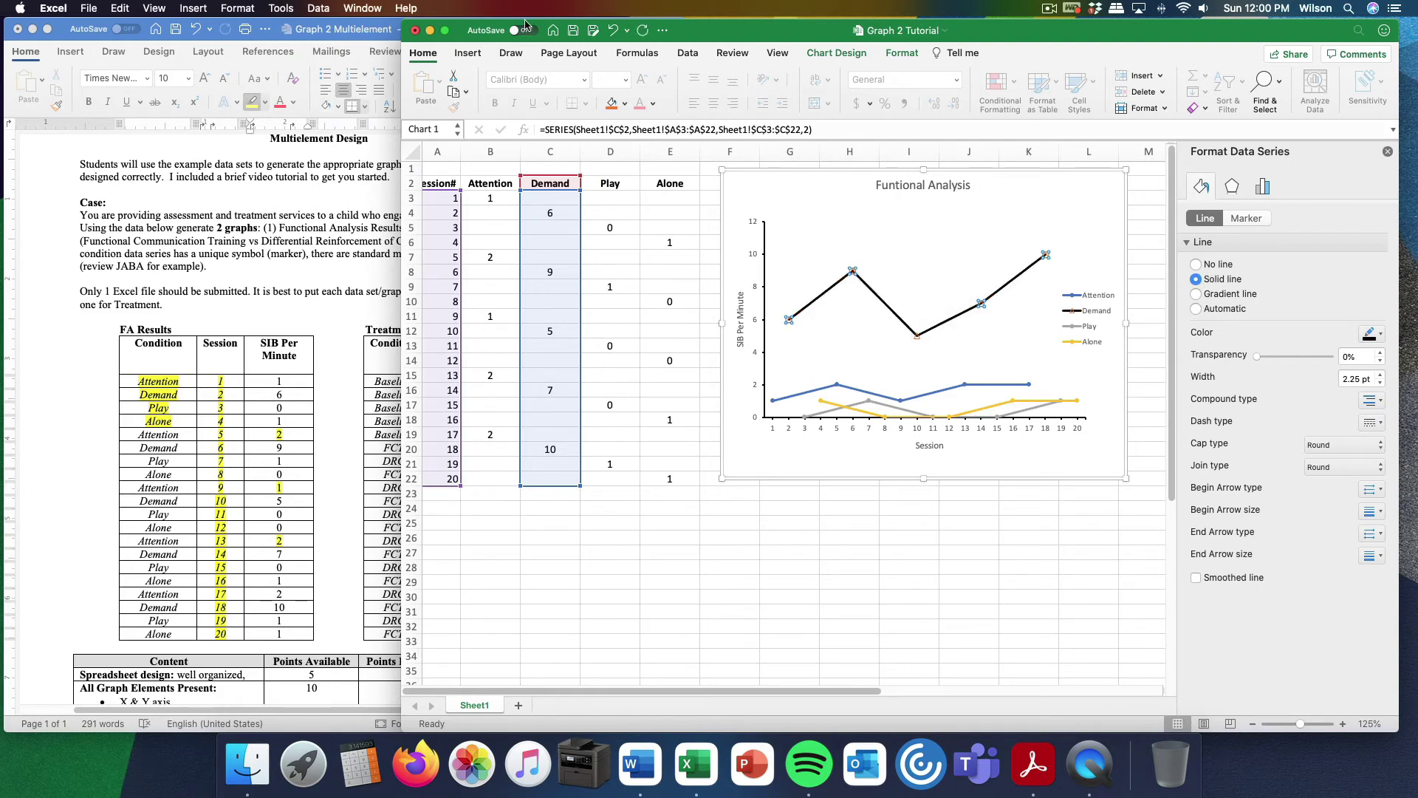
click(613, 30)
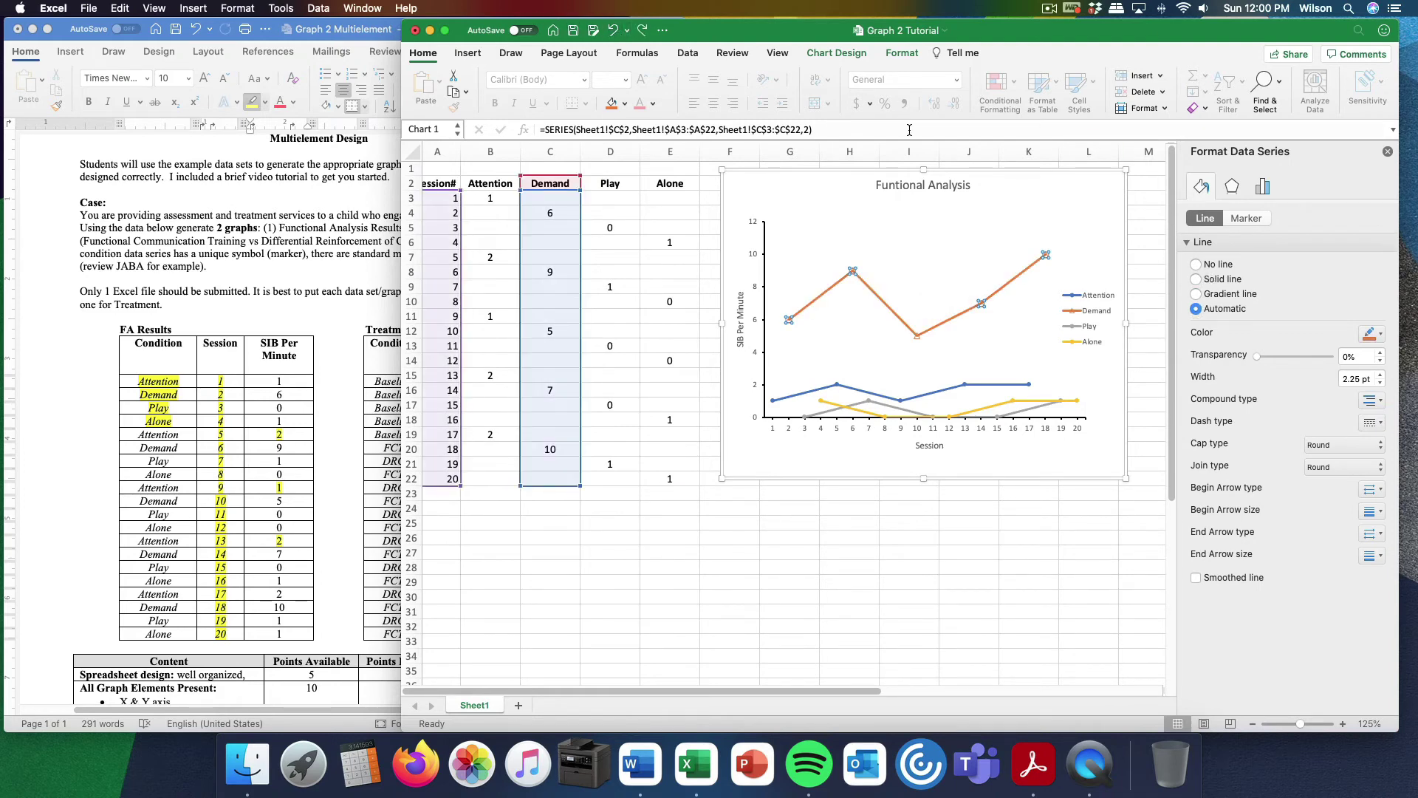
Give the Demand markers a solid white fill
click(1248, 218)
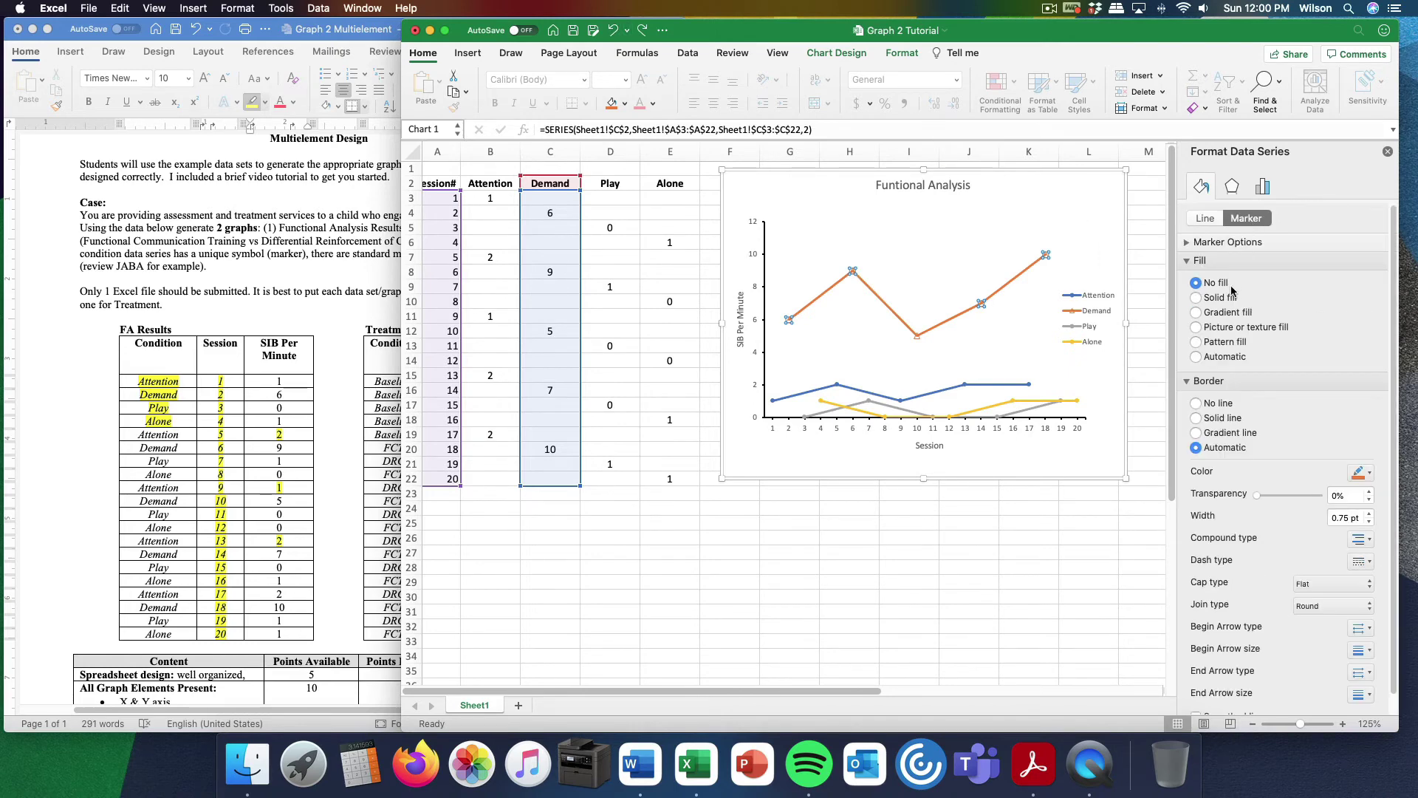
click(1196, 297)
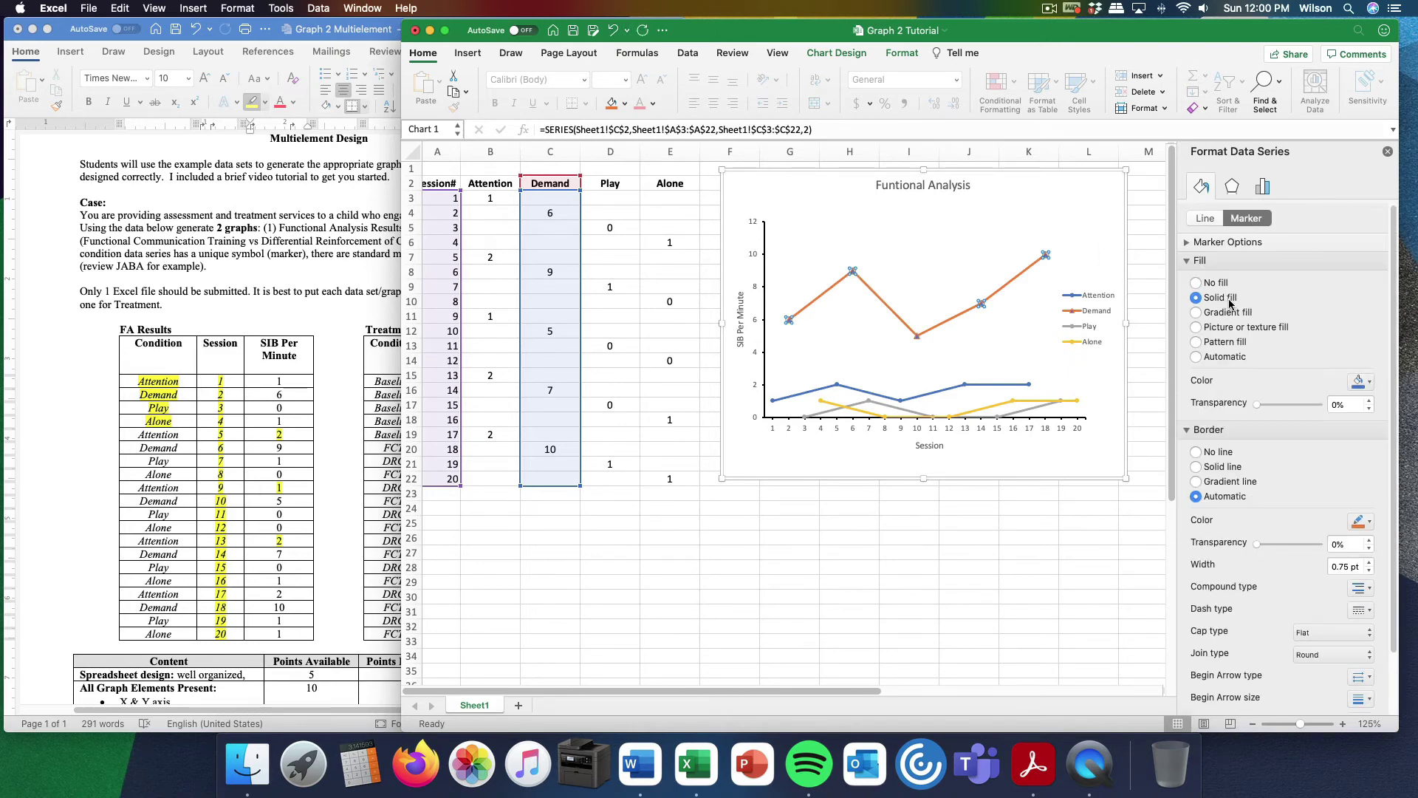
click(1371, 382)
click(1286, 422)
click(974, 332)
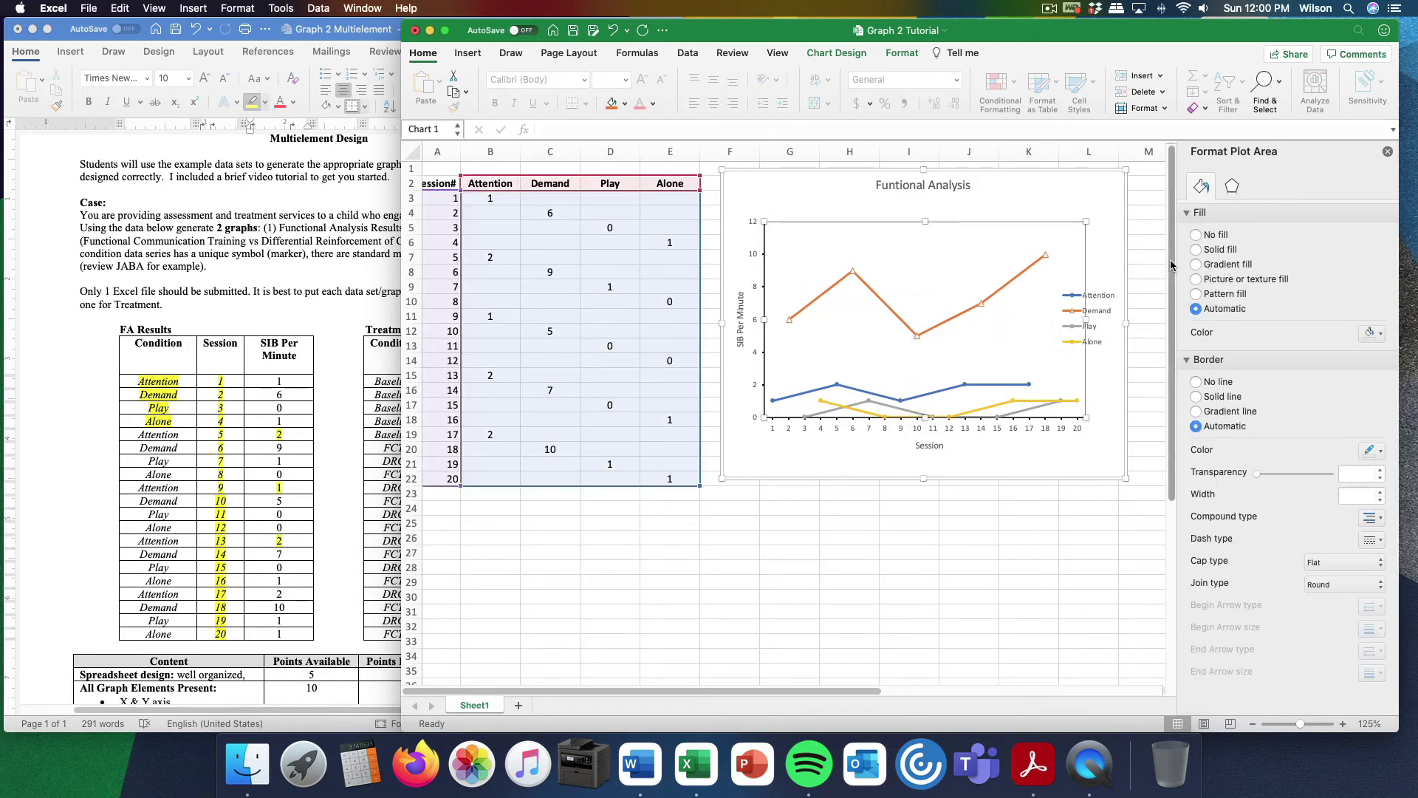
Select the whole Attention line in the chart
scroll(953, 394, right, 1)
click(942, 394)
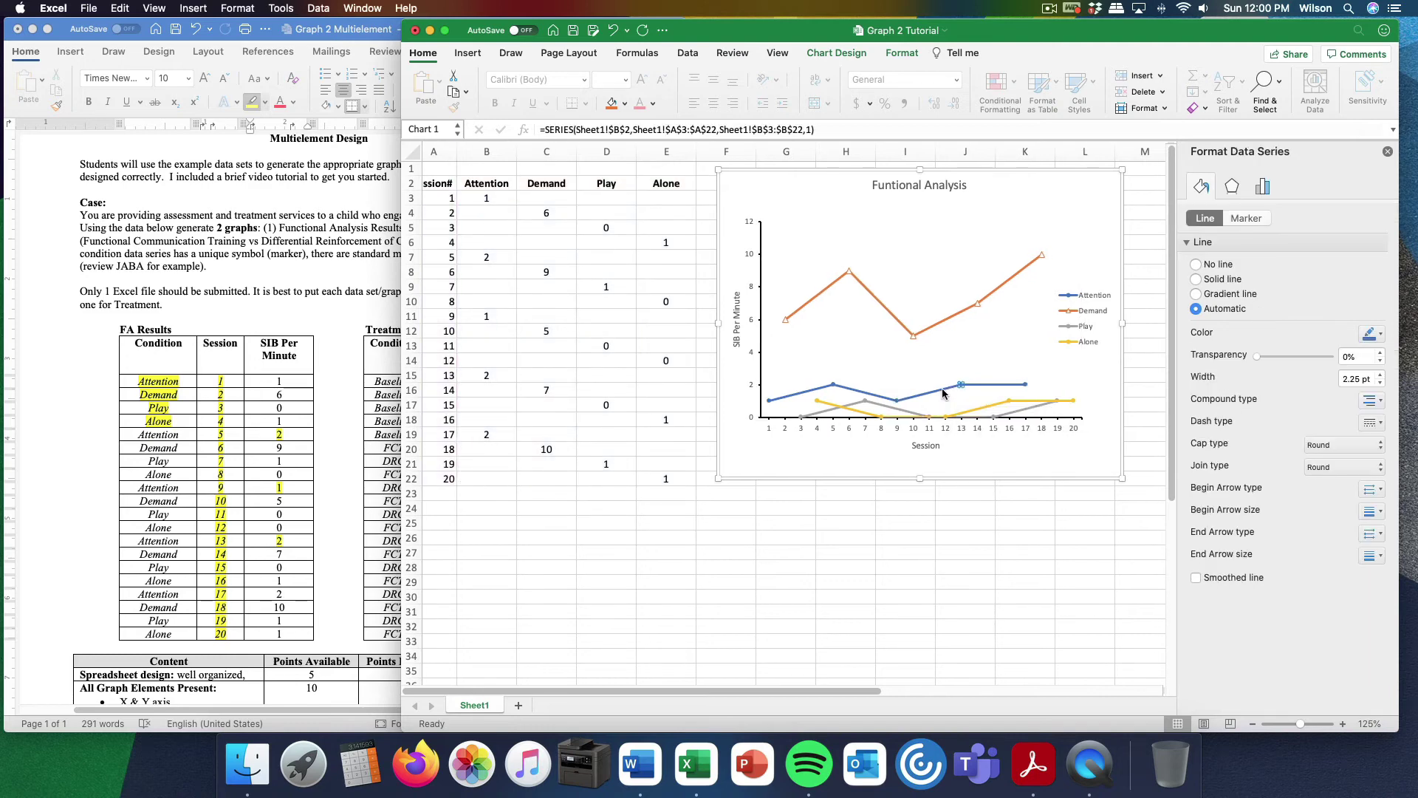
click(943, 394)
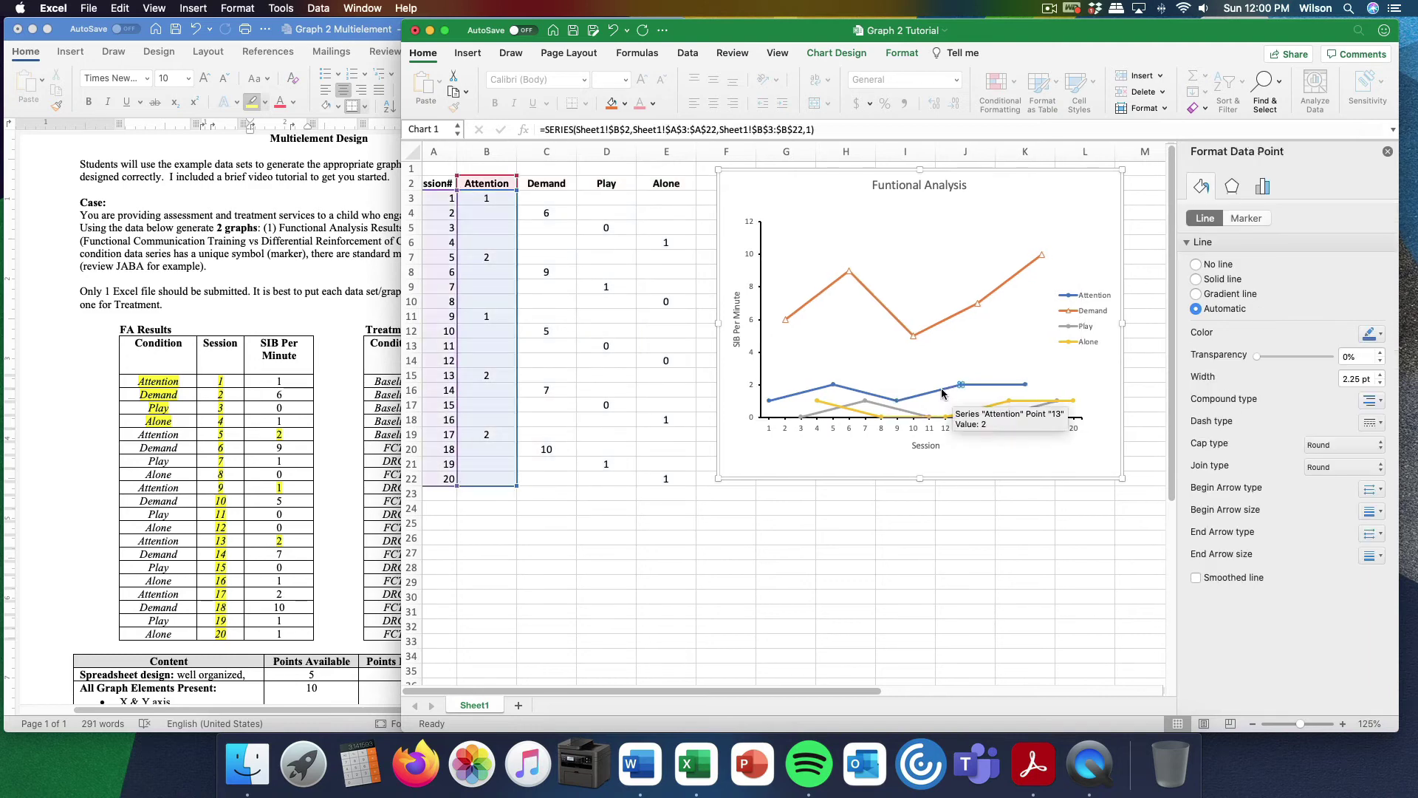
click(846, 341)
scroll(799, 390, left, 1)
click(797, 393)
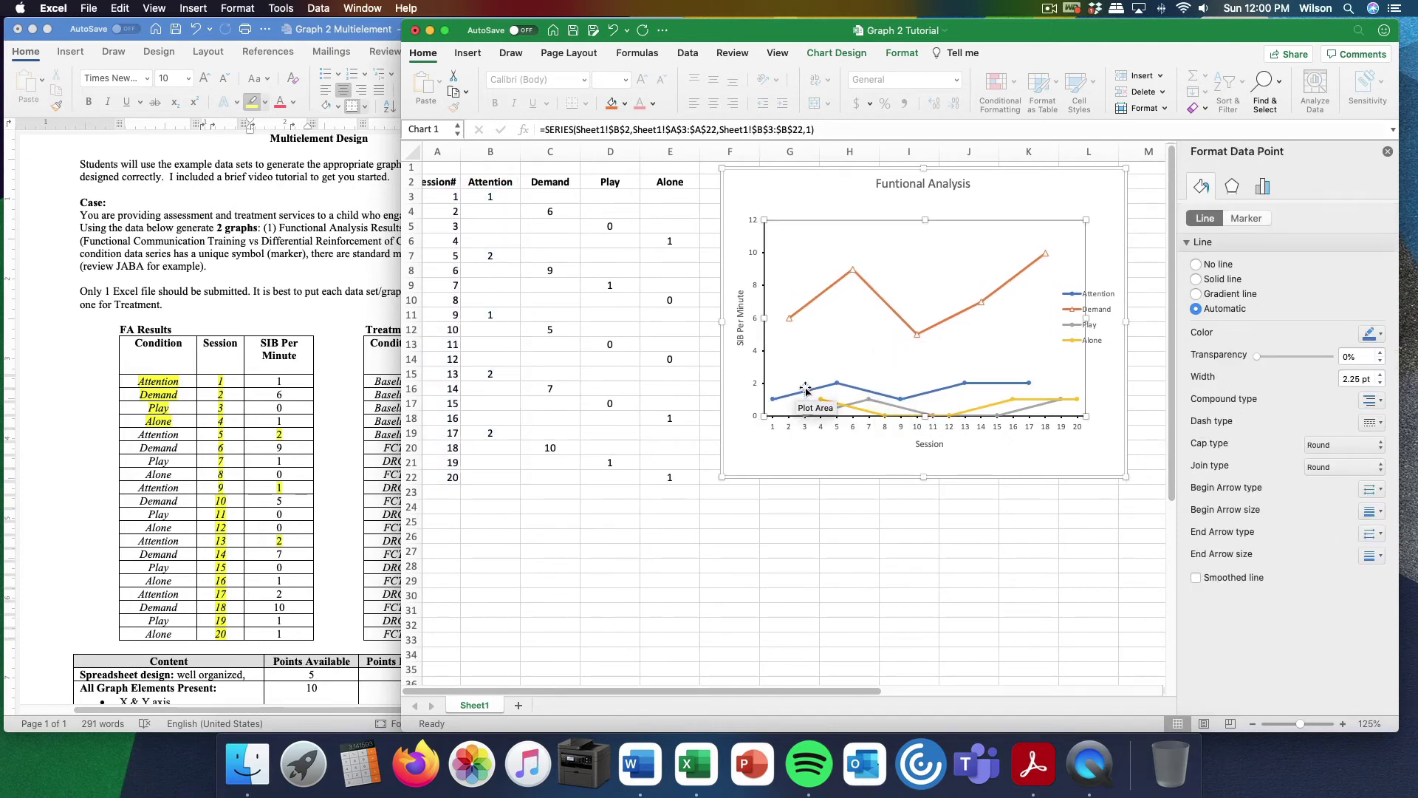
click(804, 394)
click(808, 393)
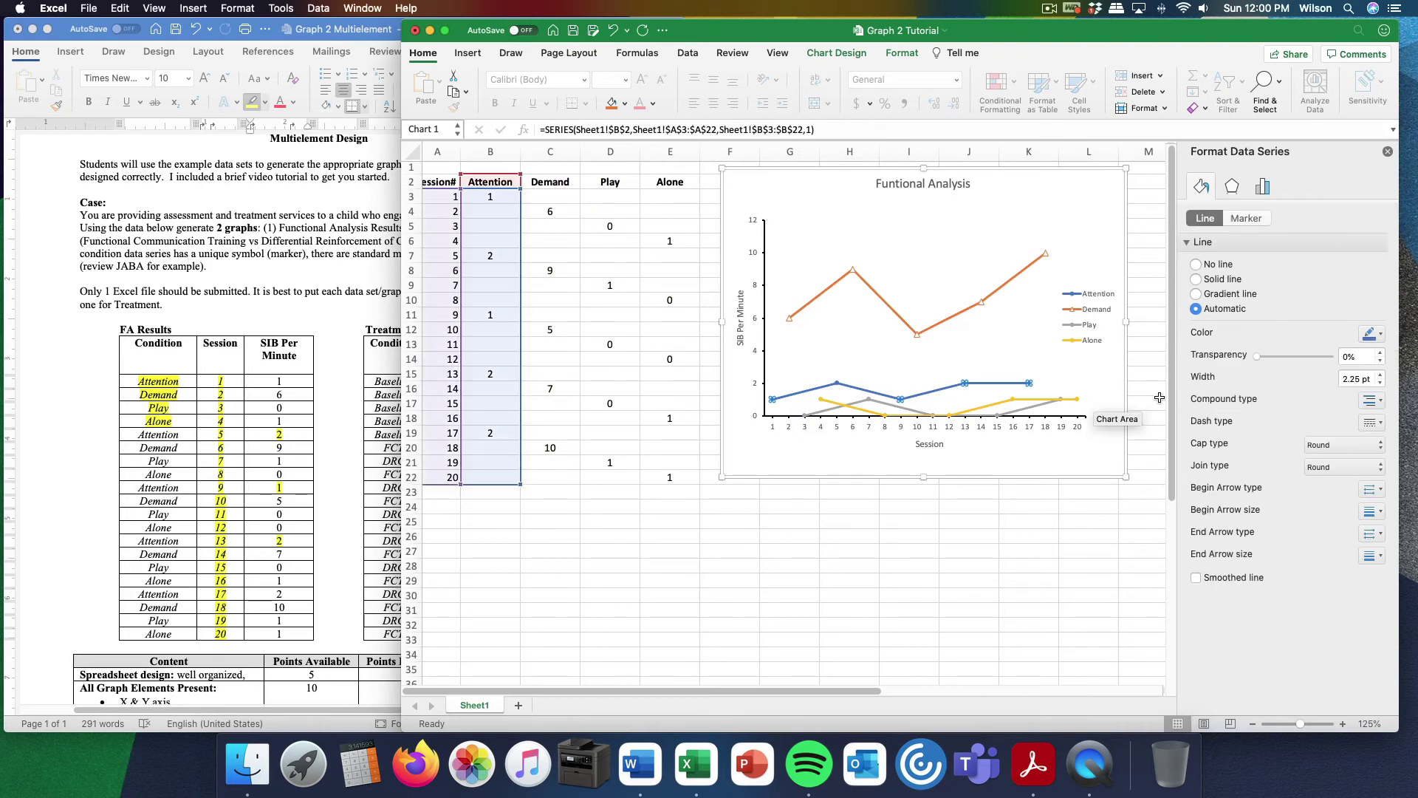
Give the Attention markers built-in squares at size 7 with a solid fill
click(1245, 218)
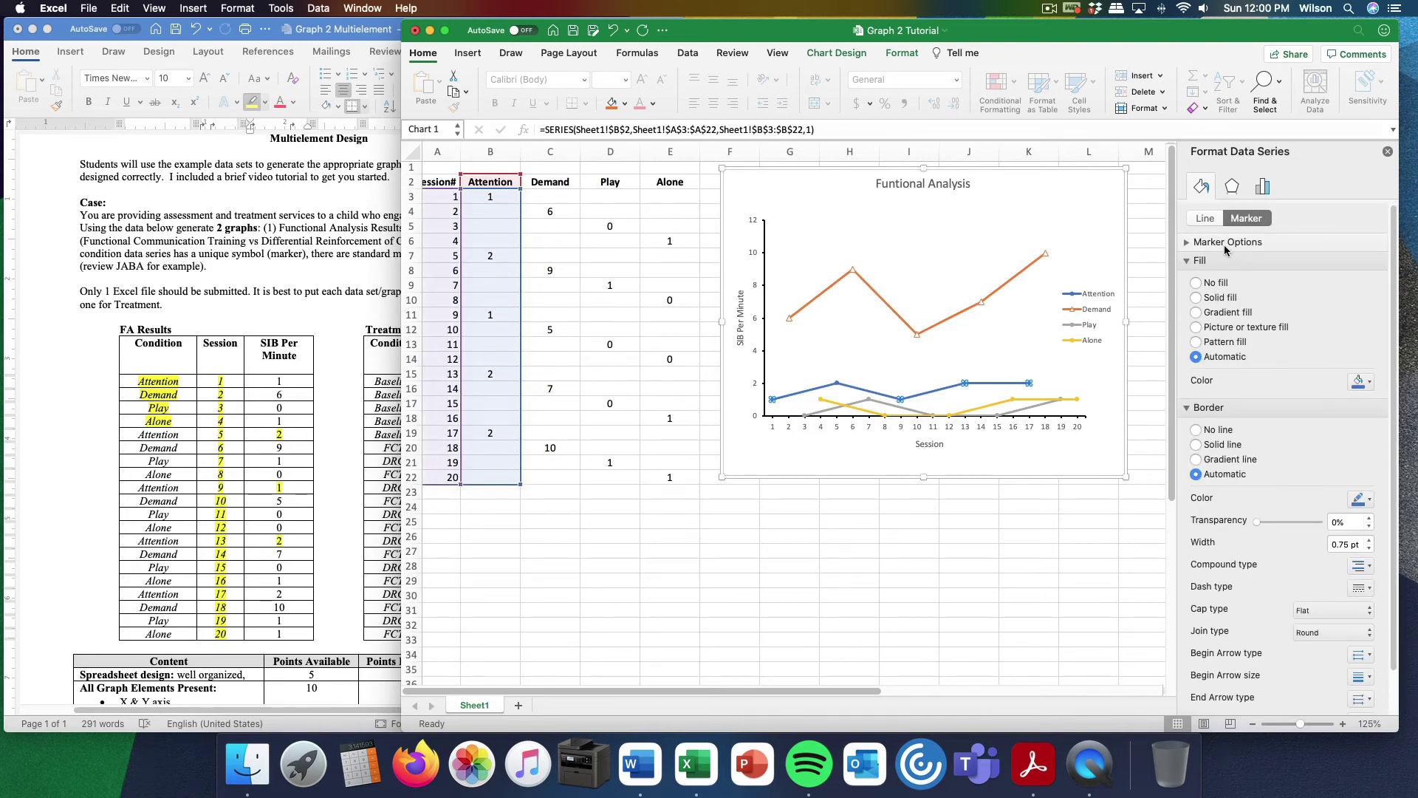
click(1186, 243)
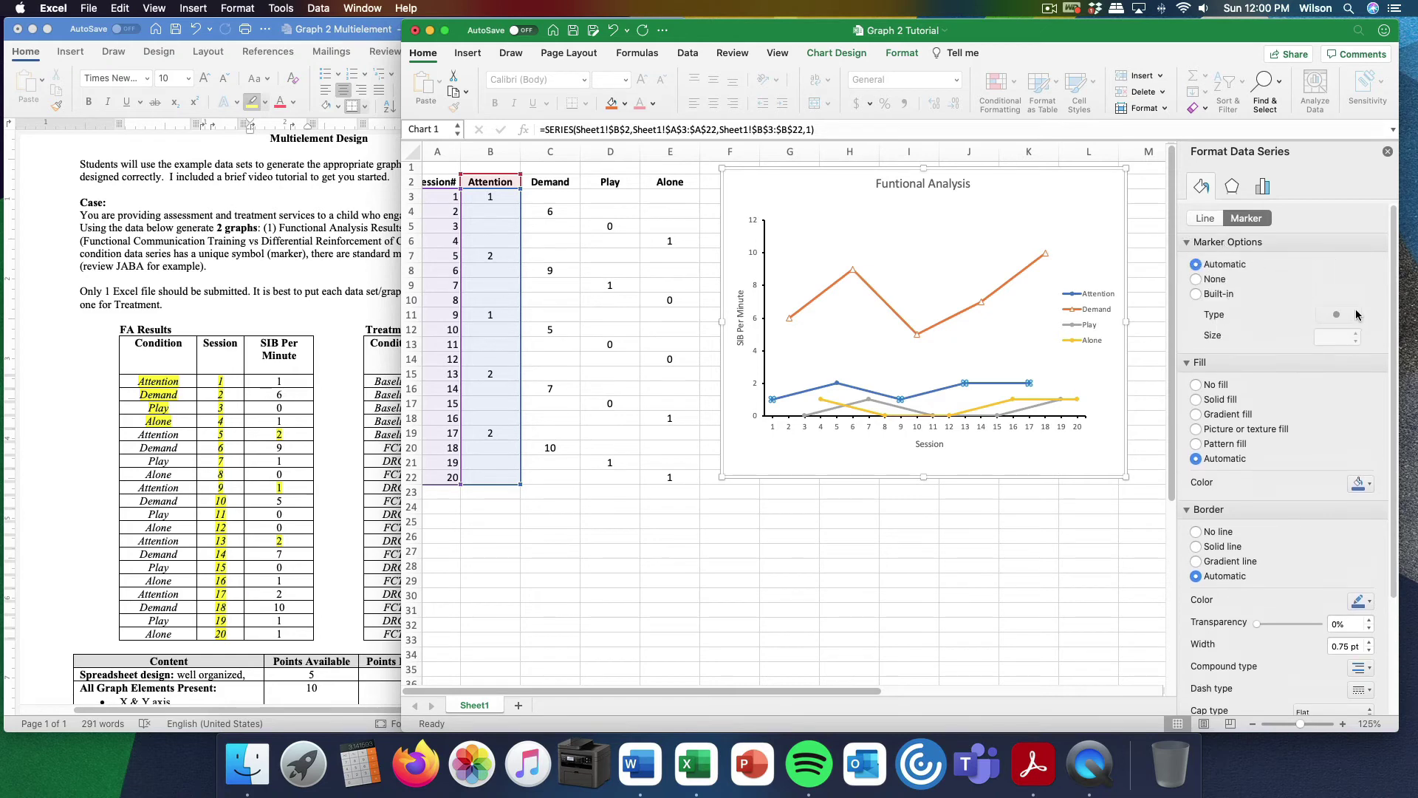
click(1227, 296)
click(1358, 315)
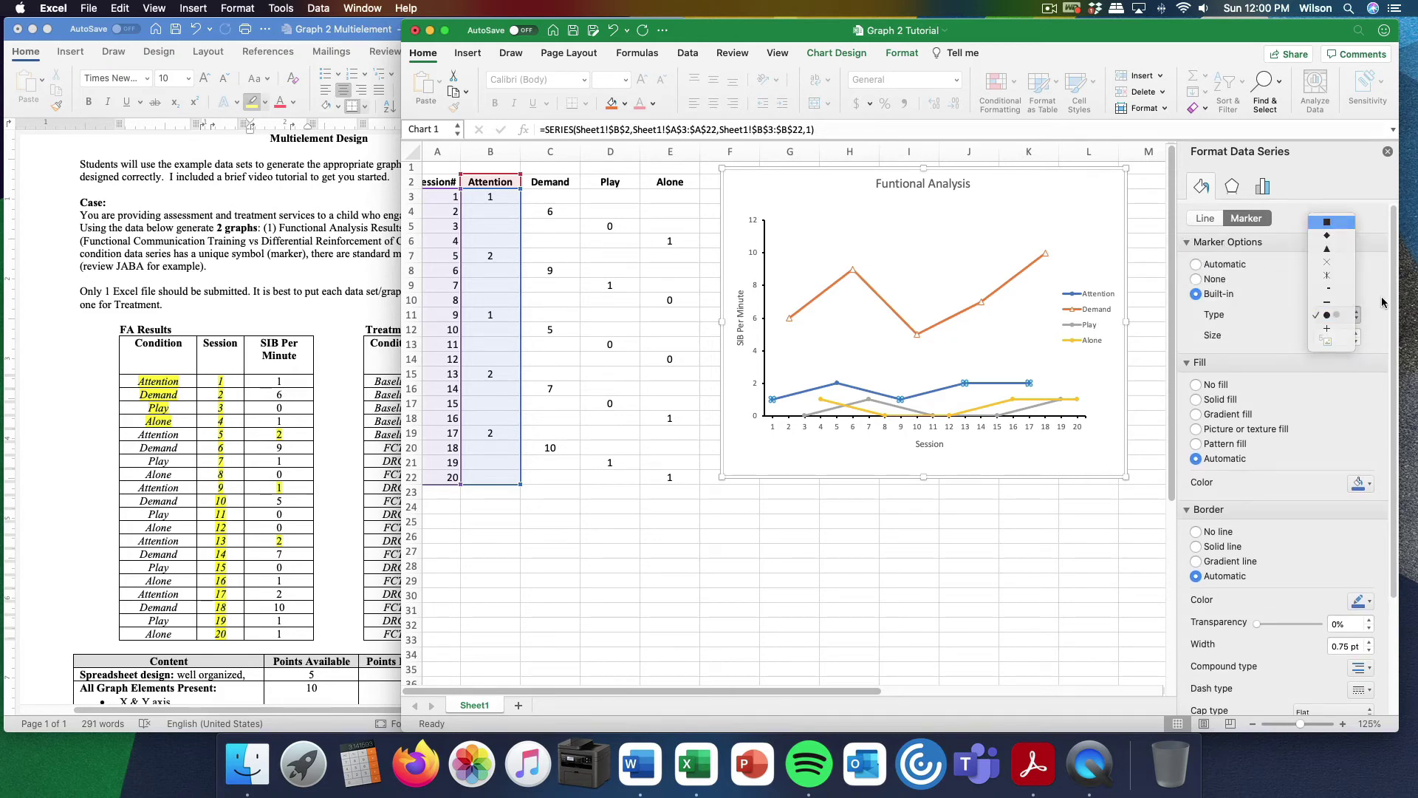
key(Return)
click(1356, 334)
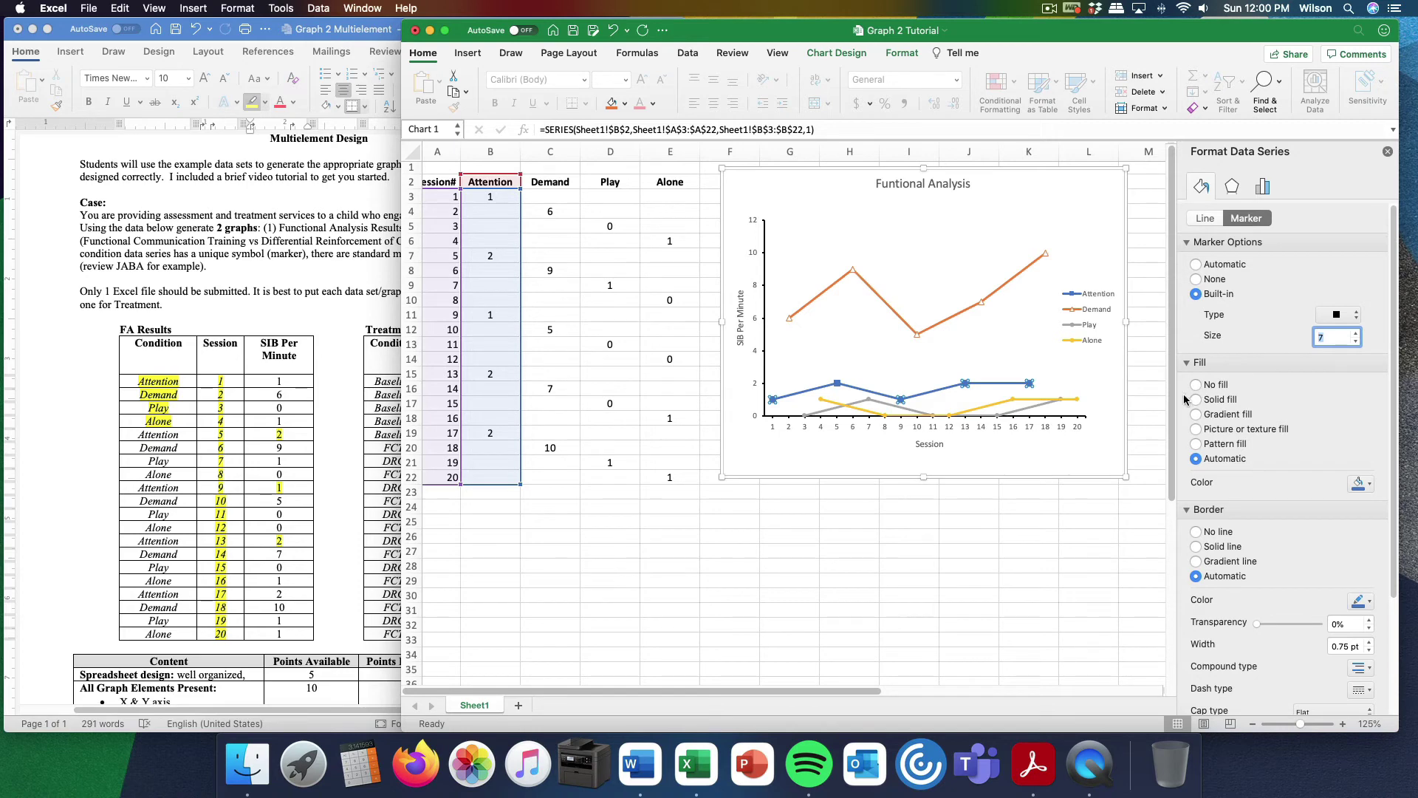
click(1217, 399)
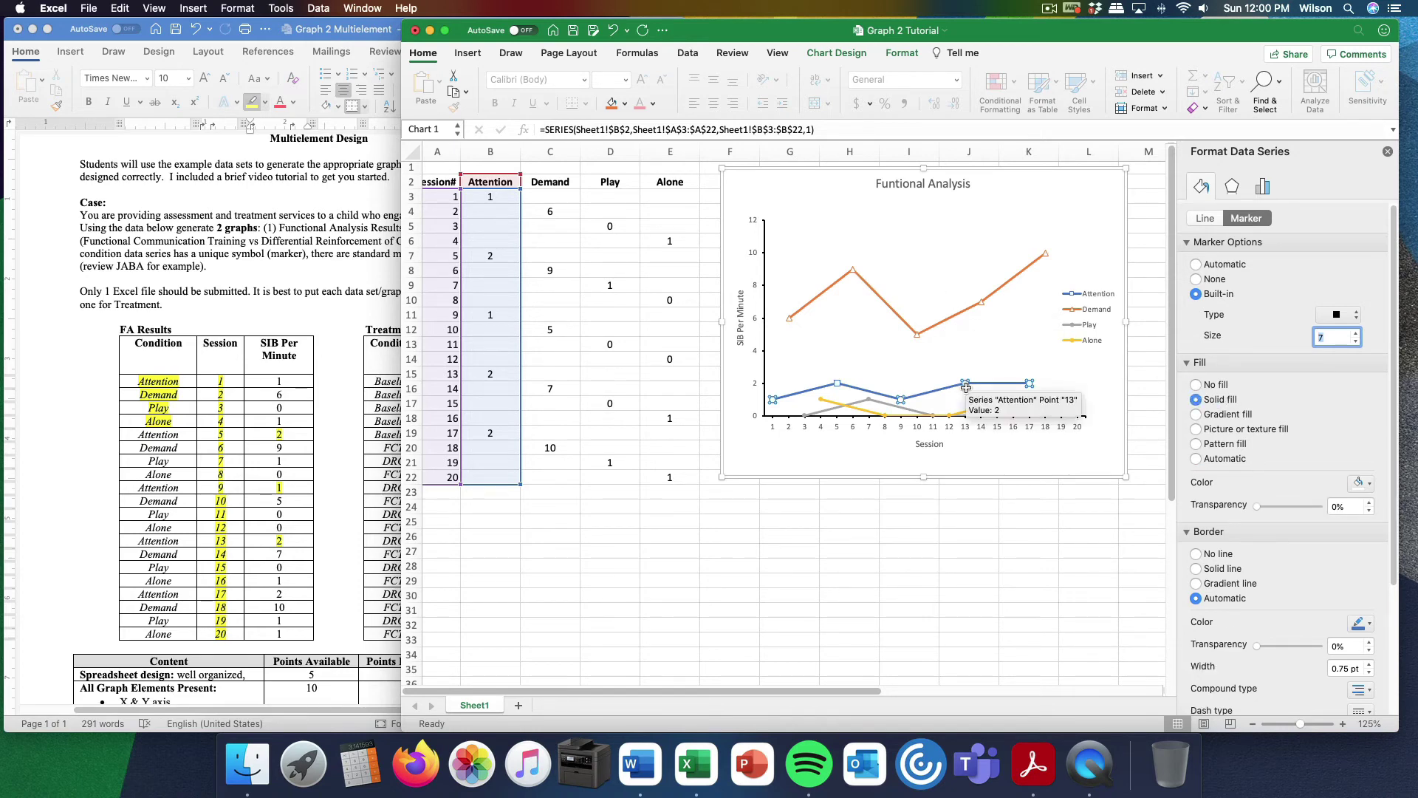
click(1002, 406)
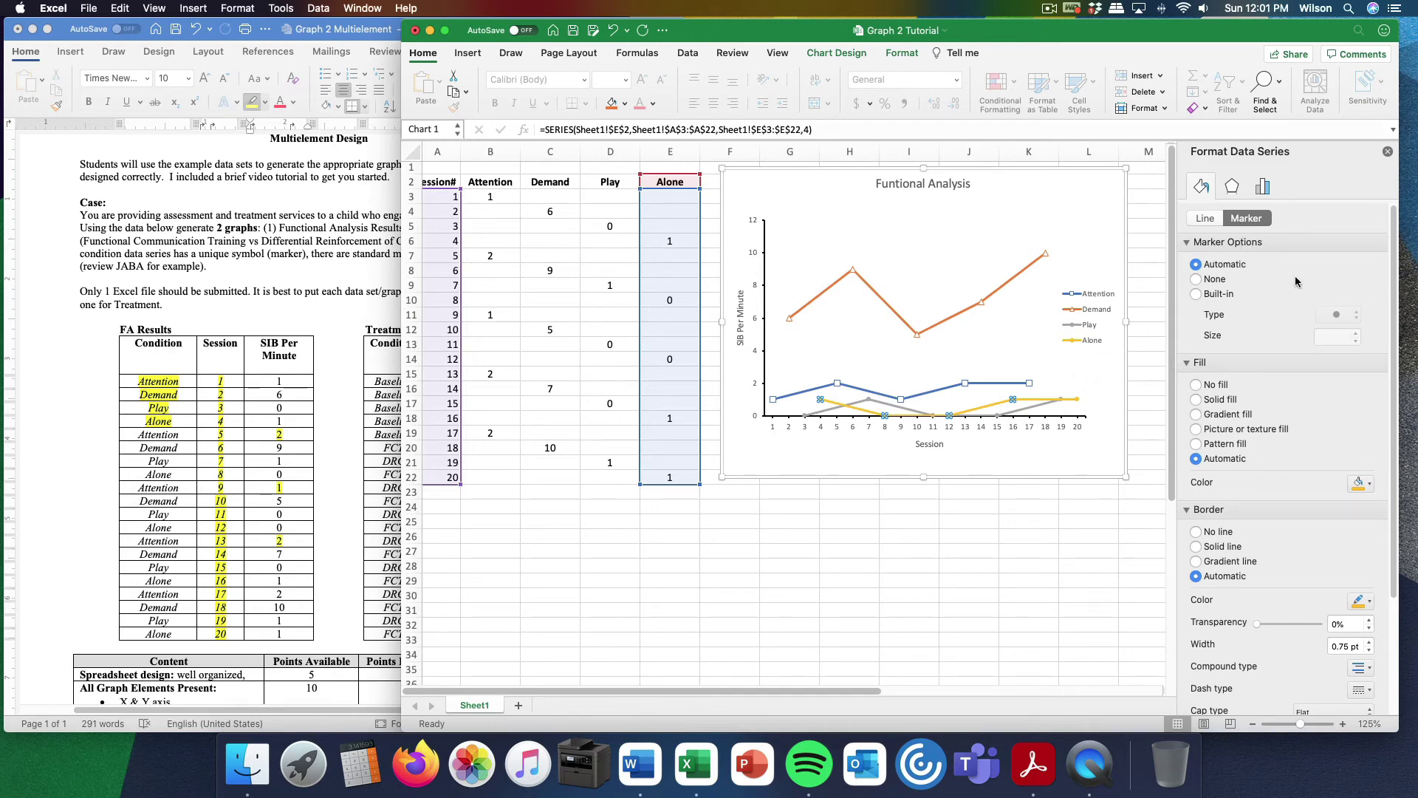
Give the Alone series built-in circle markers at size 7 with solid fill
click(1206, 294)
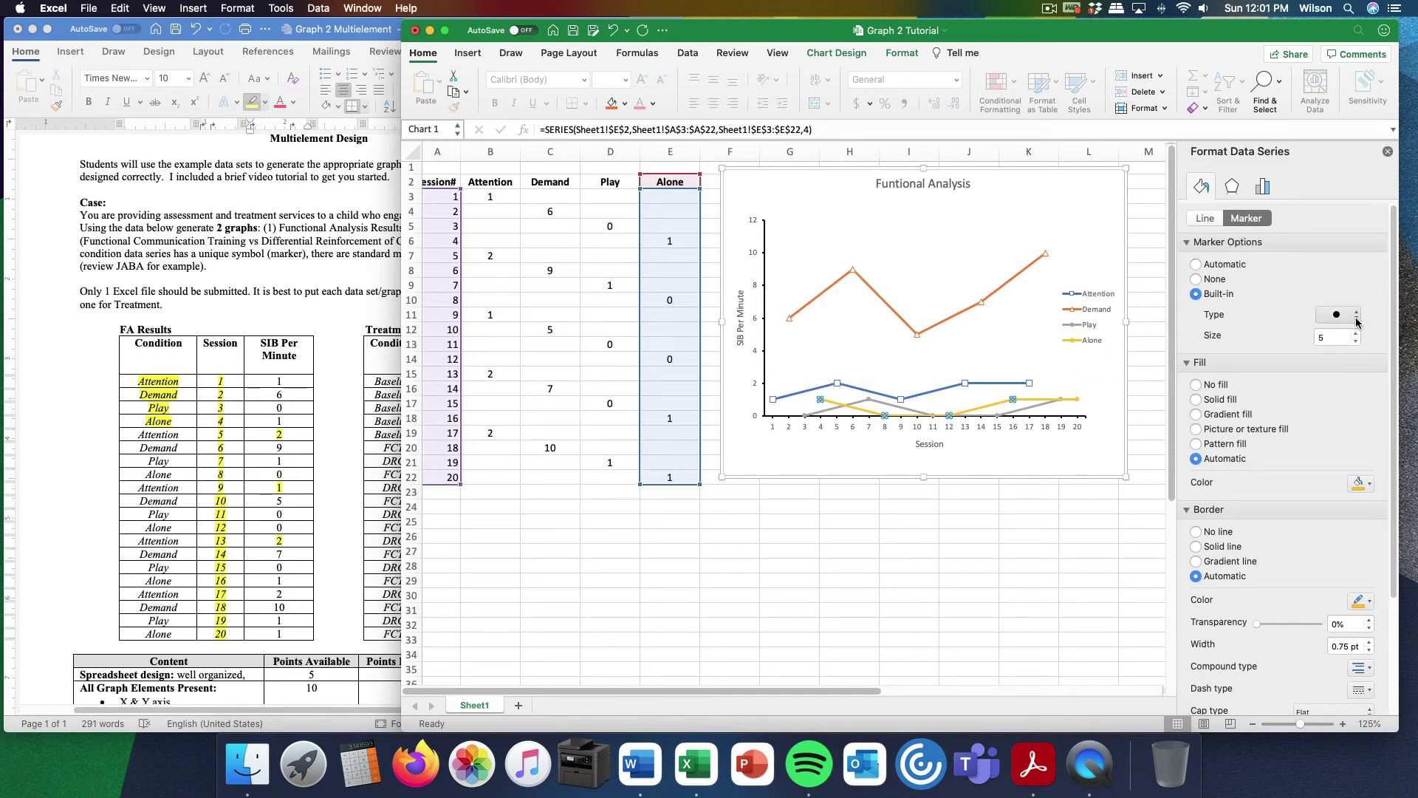
click(1357, 333)
click(1357, 333)
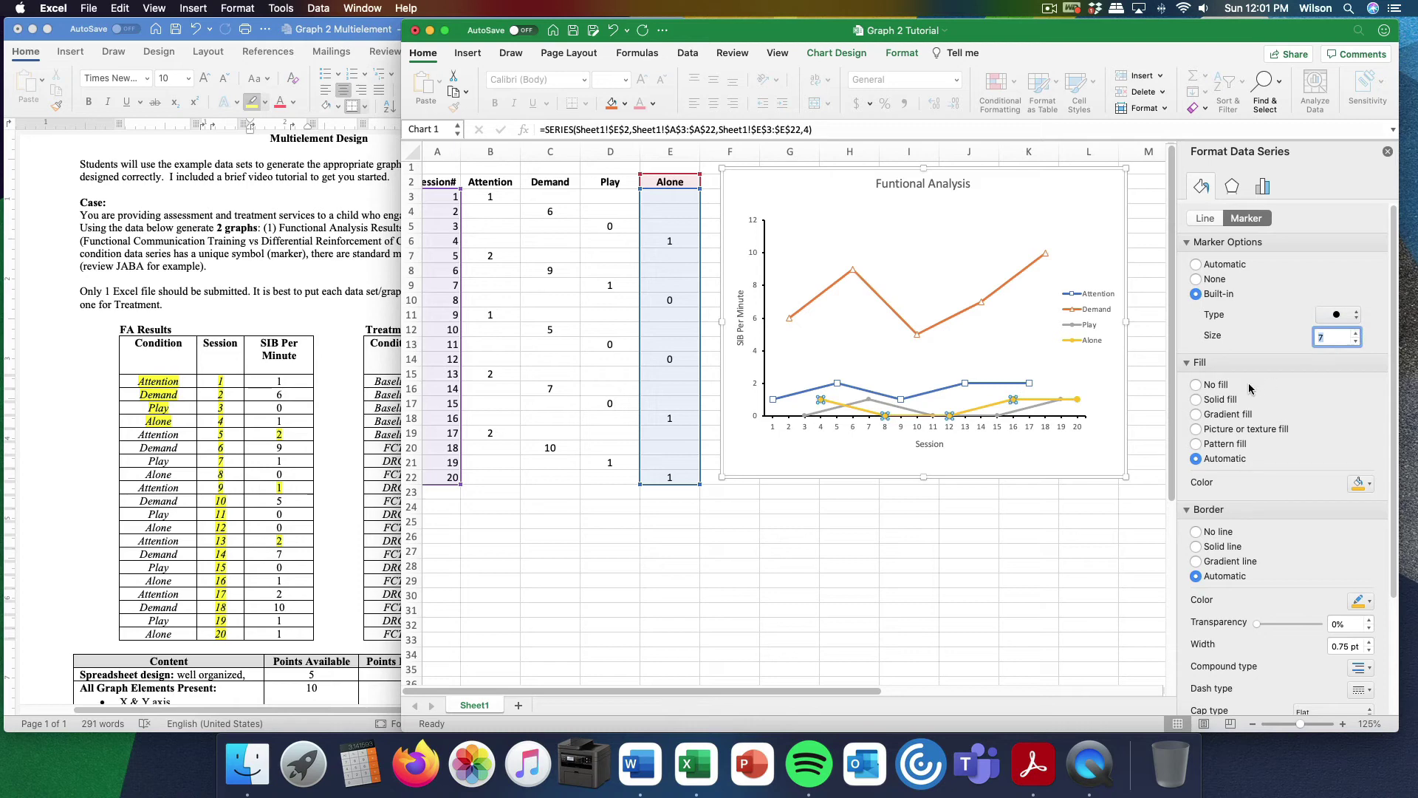
click(1212, 401)
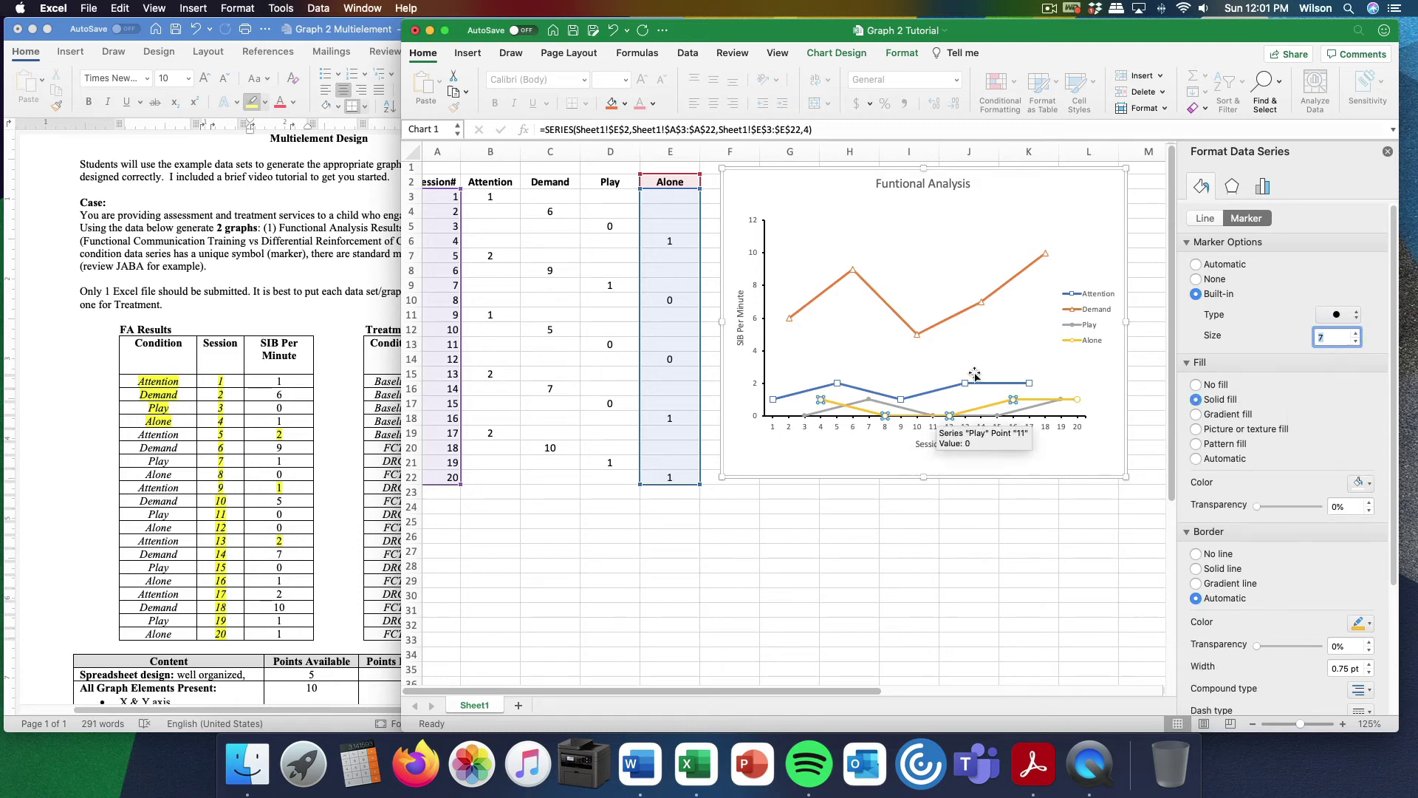
click(956, 347)
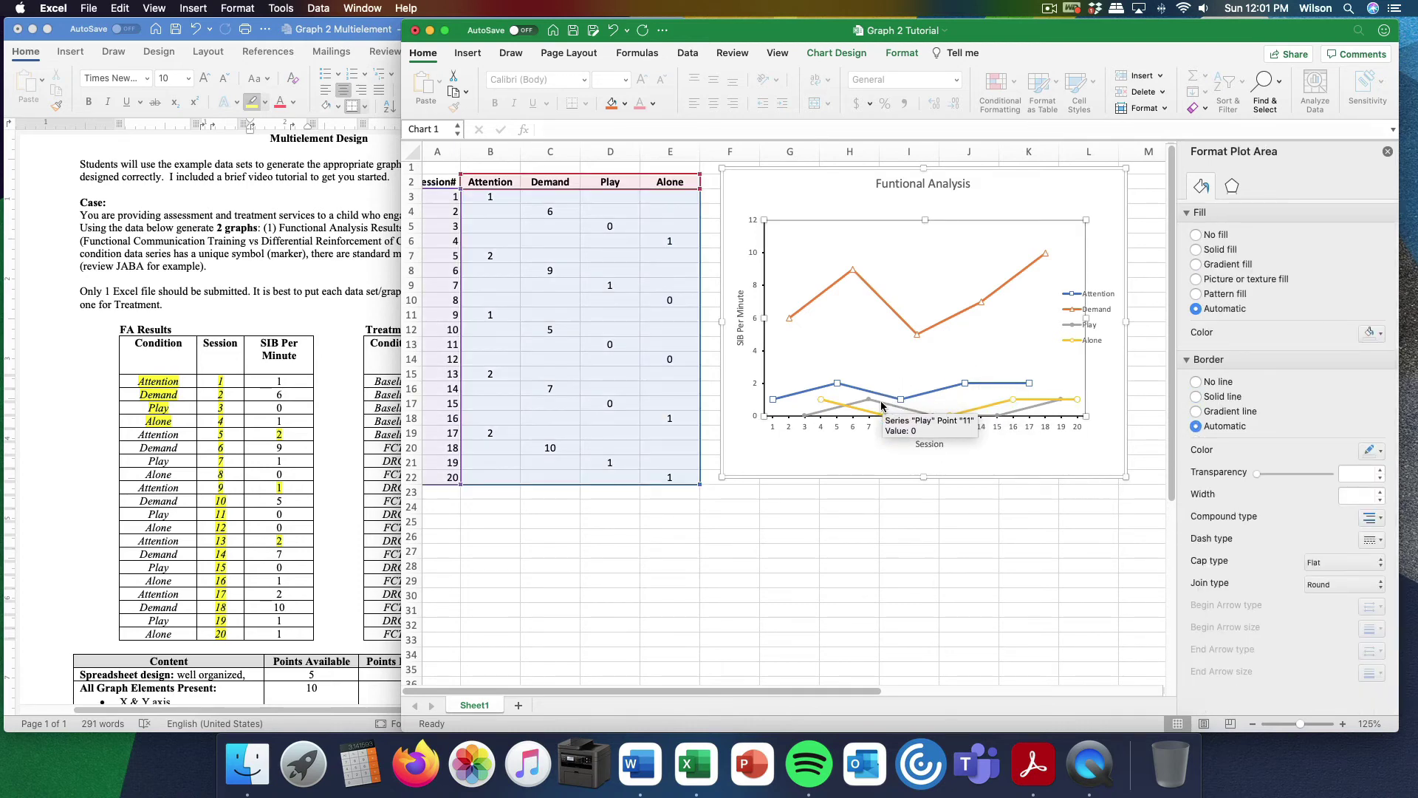
Give the Play series built-in circle markers at size 7
click(883, 406)
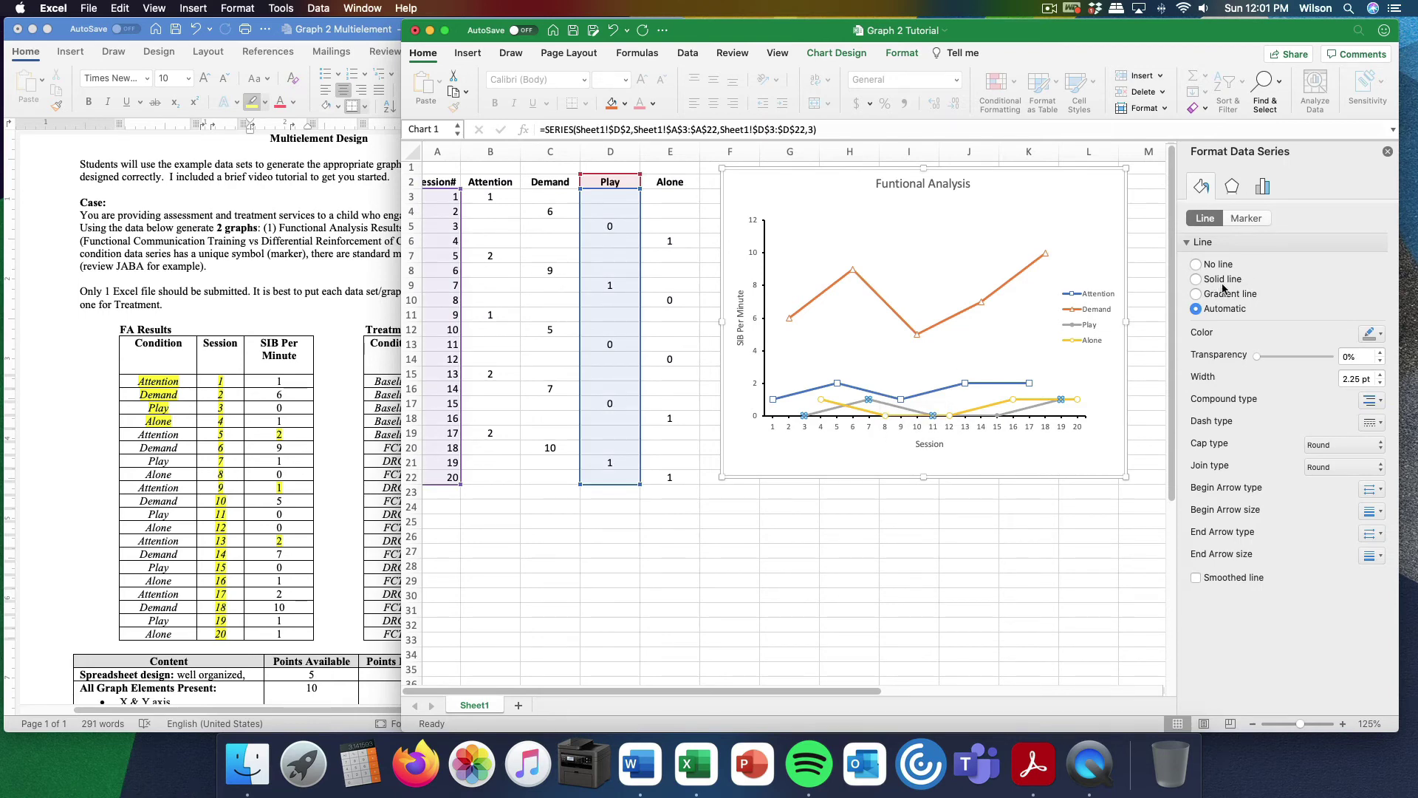
click(1256, 218)
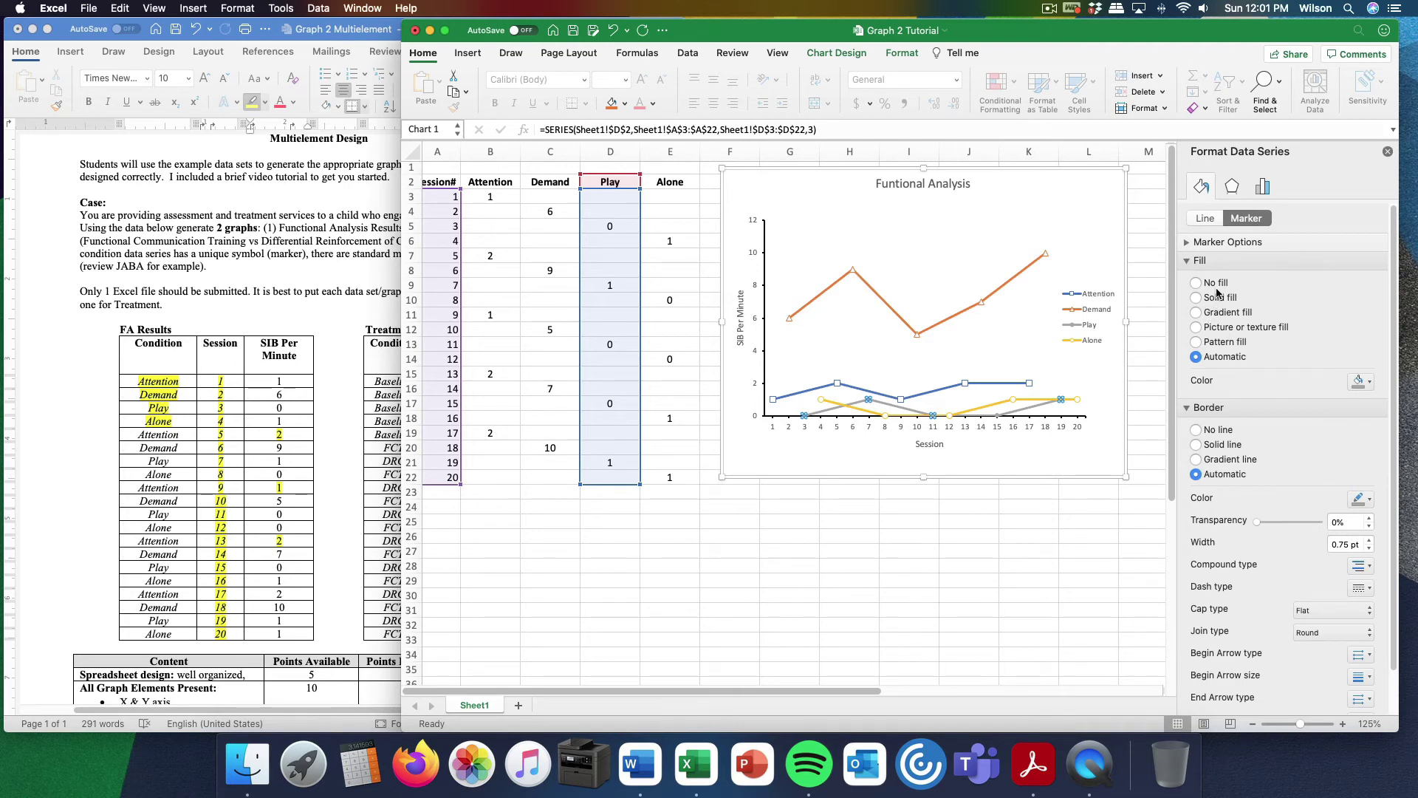
click(1217, 243)
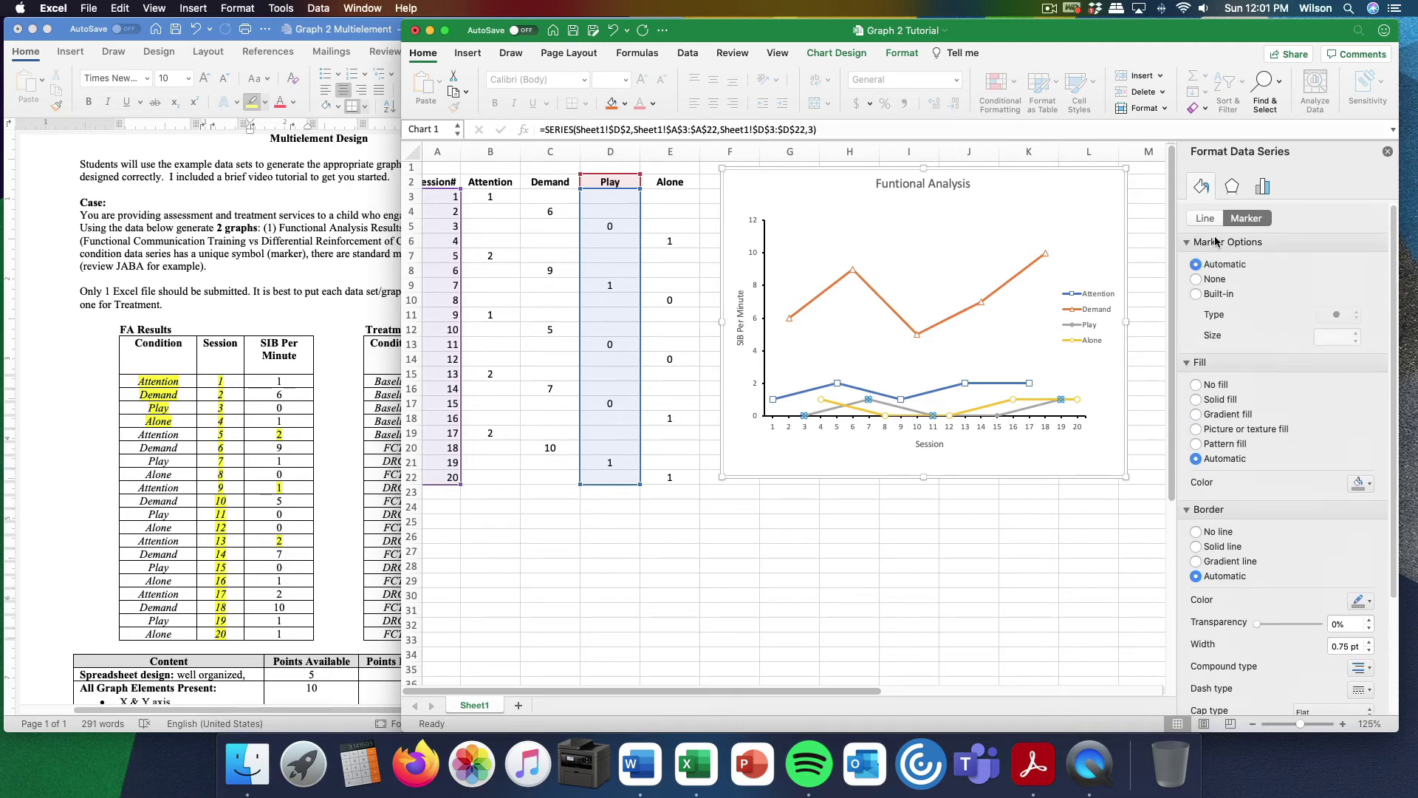
click(1216, 297)
click(1357, 317)
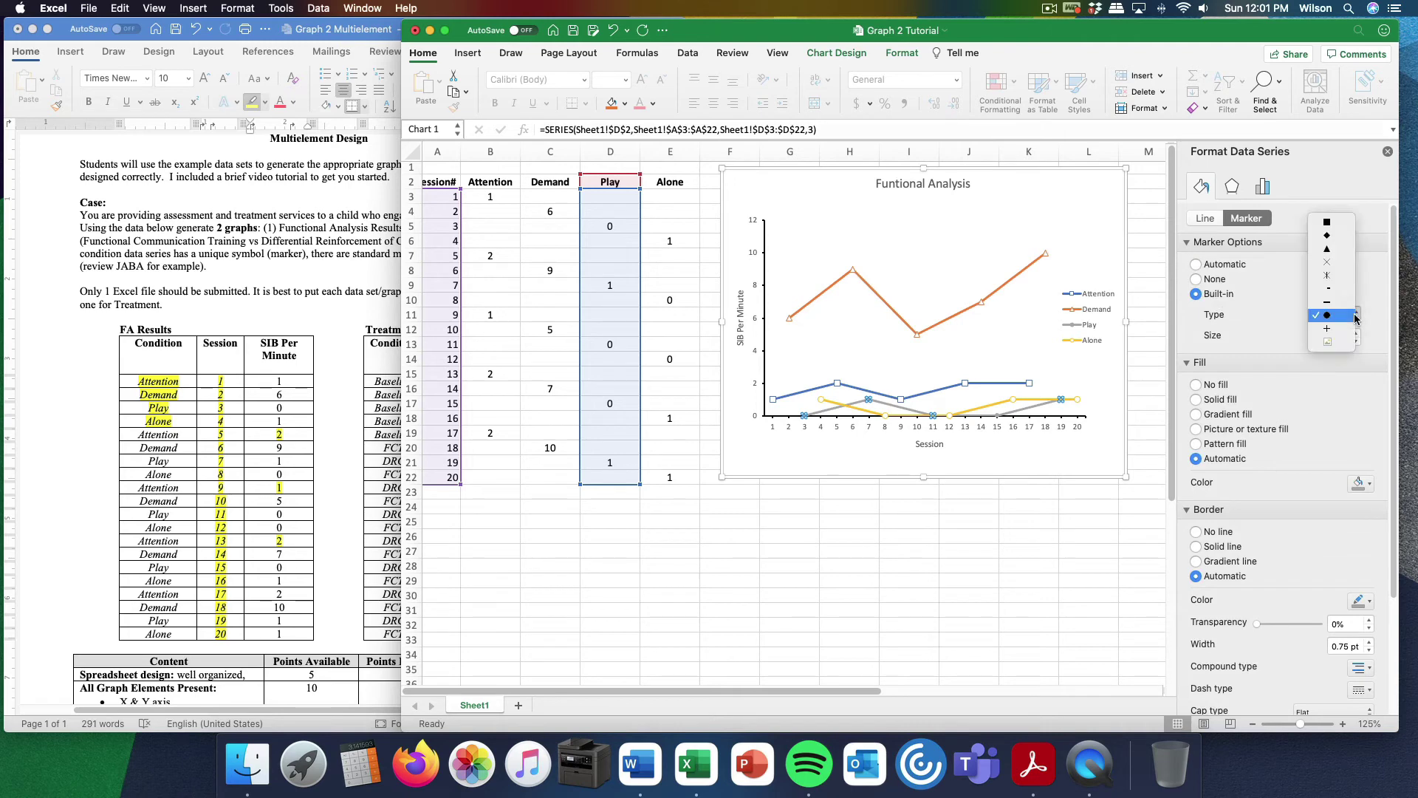
click(1357, 317)
click(1327, 338)
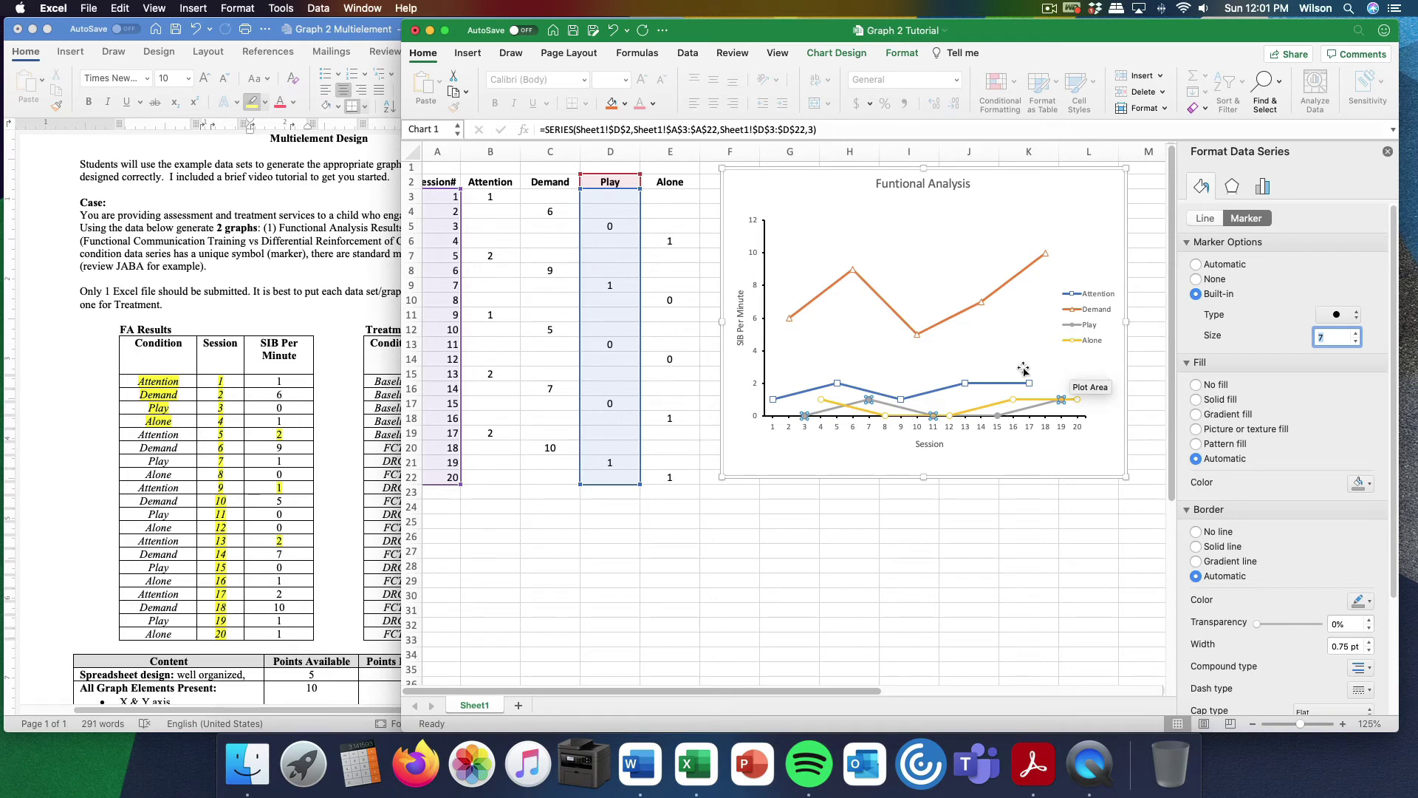
click(1043, 536)
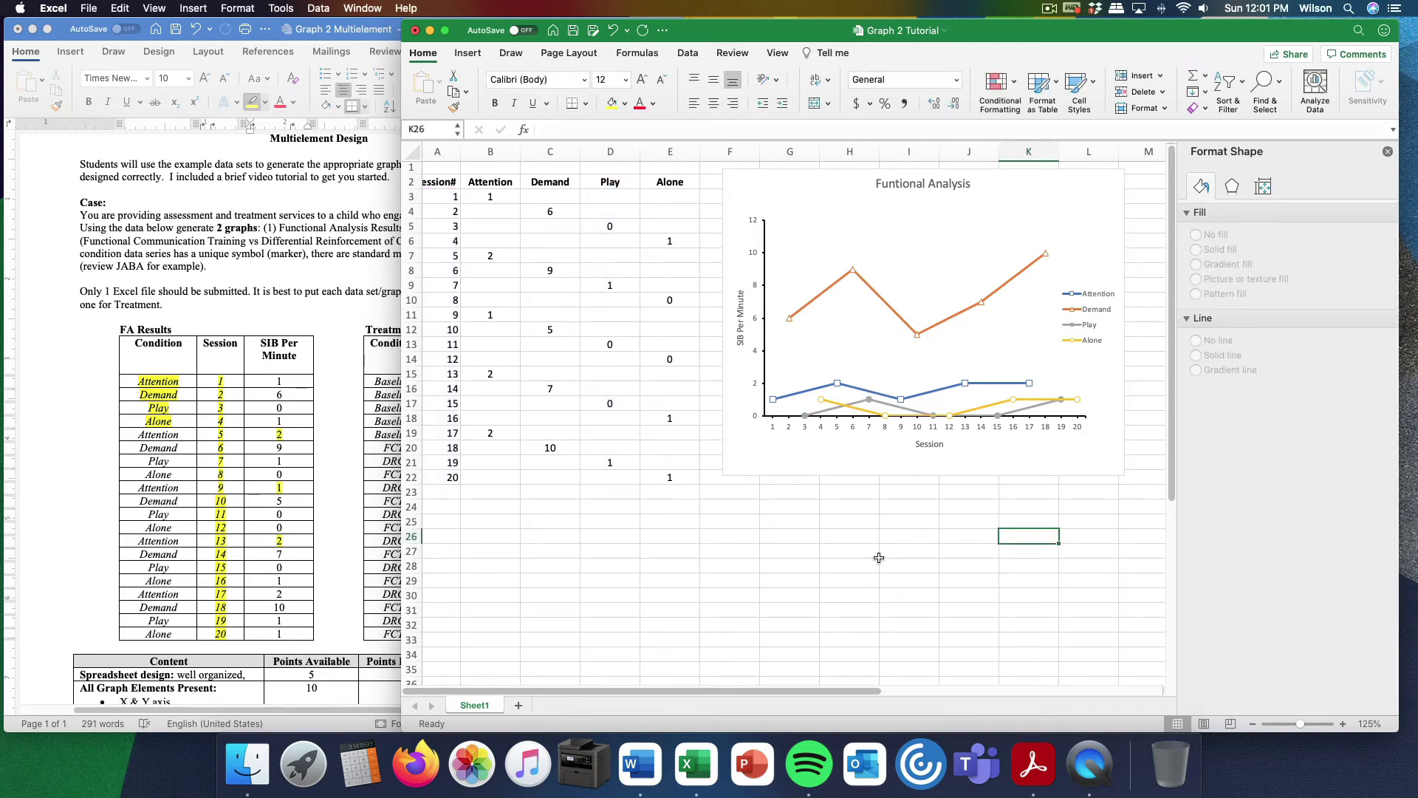
Drag the Excel window right to uncover the Word Treatment Analysis table
click(877, 555)
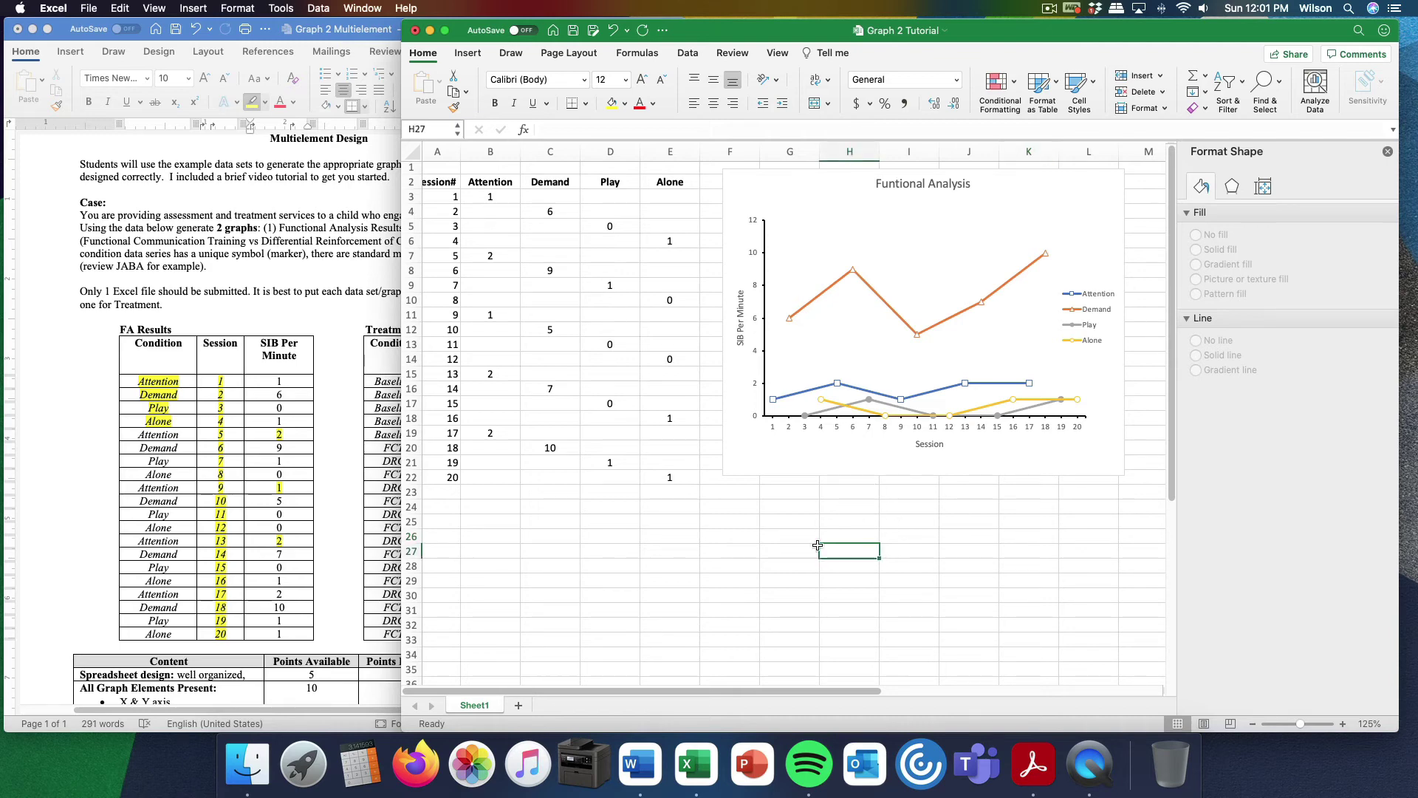
drag(713, 33, 914, 15)
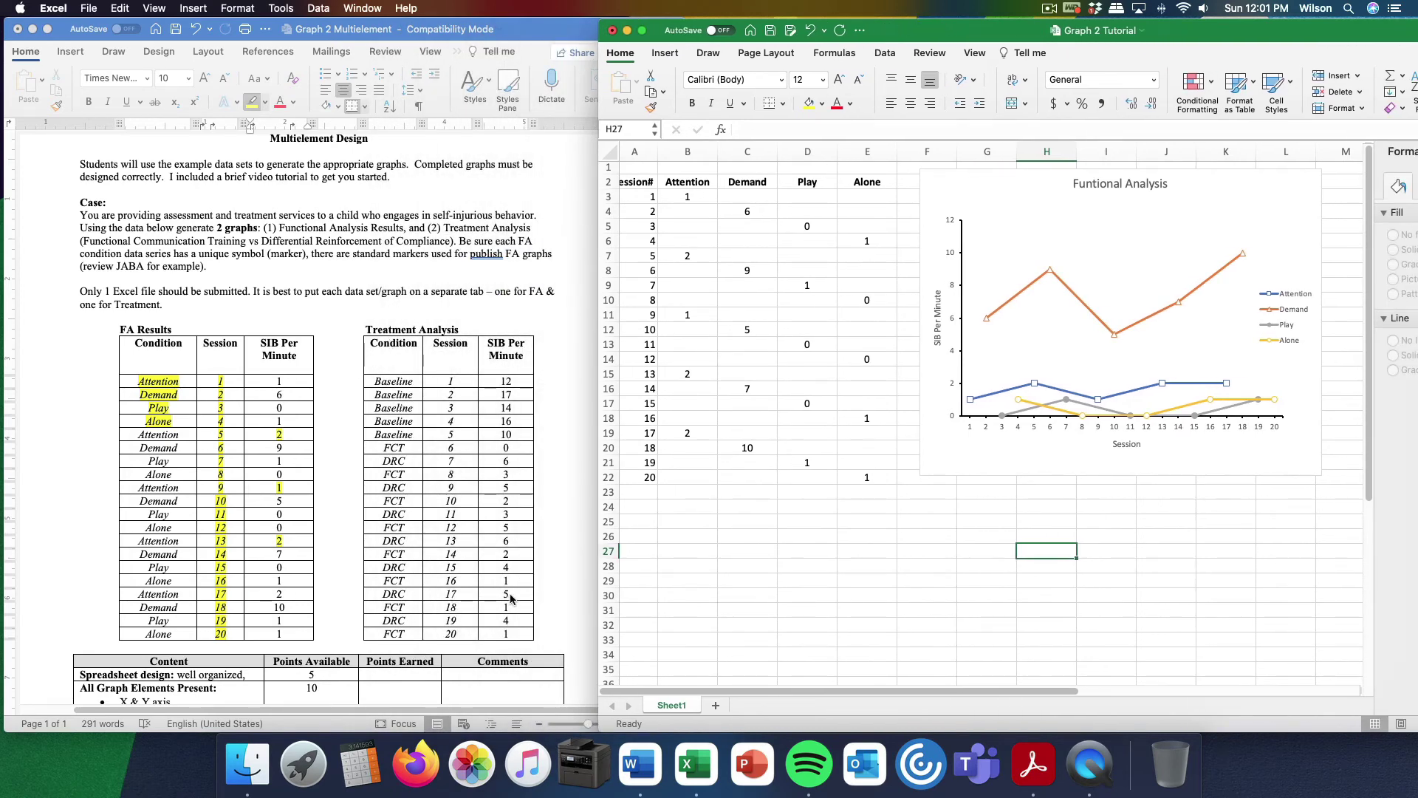
Add Sheet2 and place the Session heading in cell A3
click(716, 706)
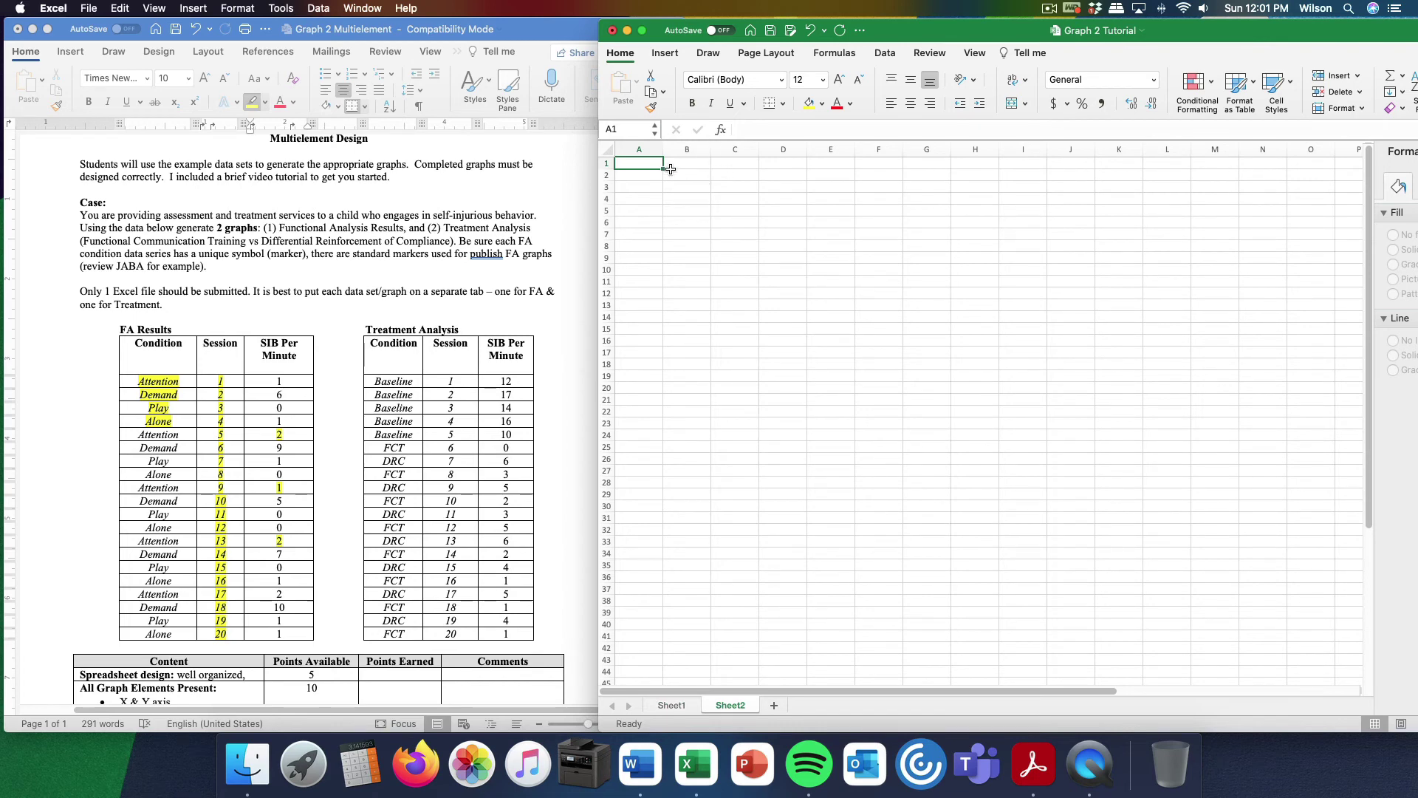
text(Session)
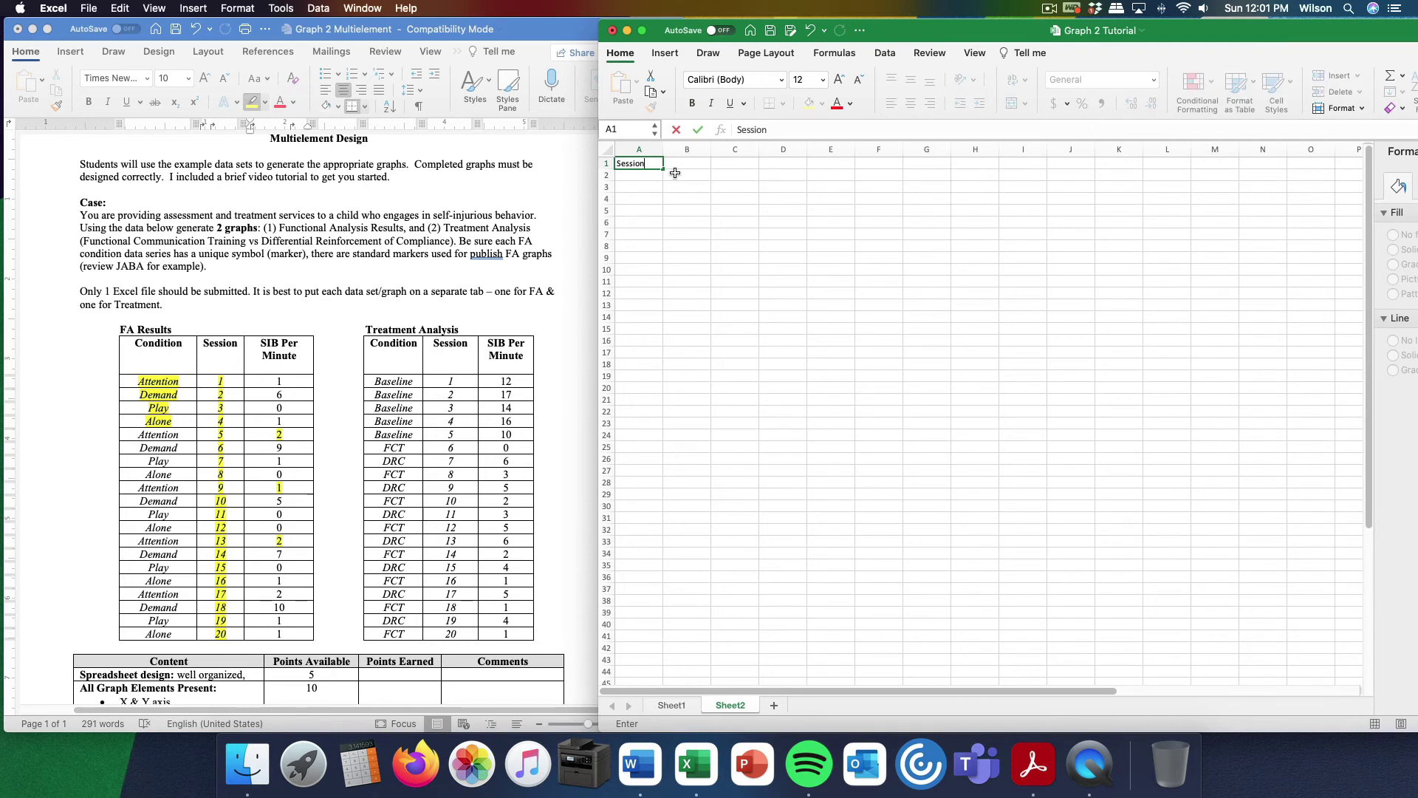
click(691, 186)
click(634, 164)
right_click(634, 166)
click(641, 185)
right_click(640, 186)
click(676, 219)
Enter the Baseline, FCT and DRC headings in B3:D3
click(699, 193)
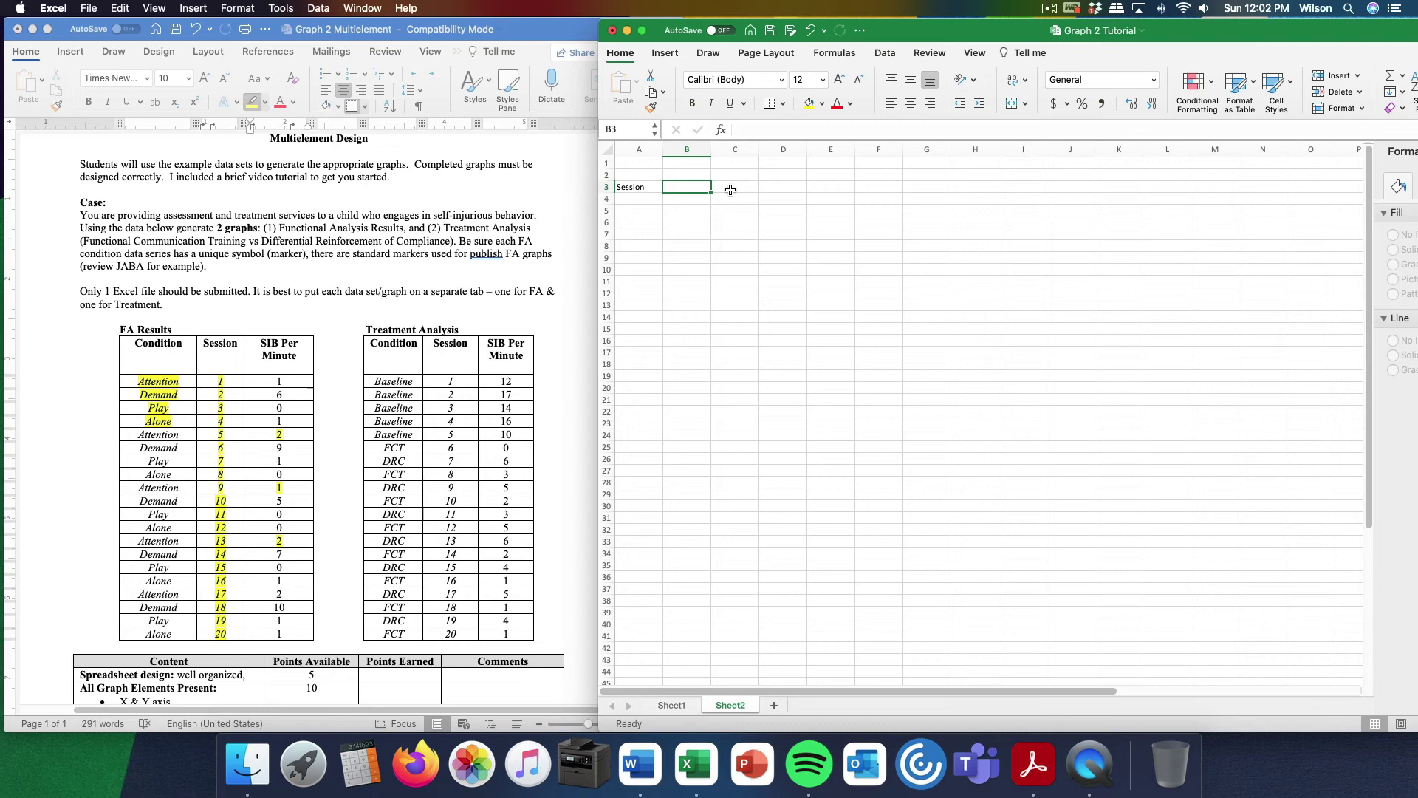
text(Baseline)
click(730, 190)
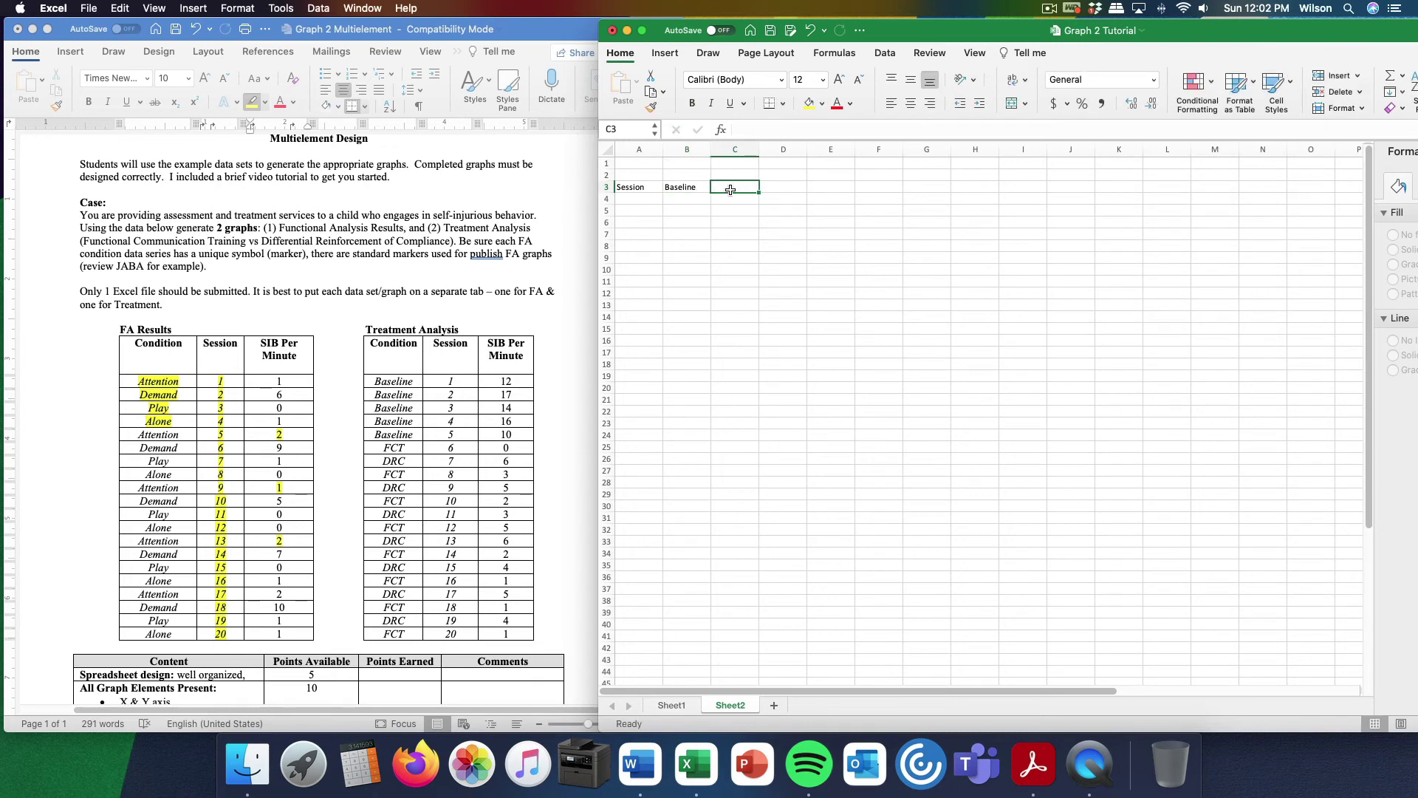
text(FCT)
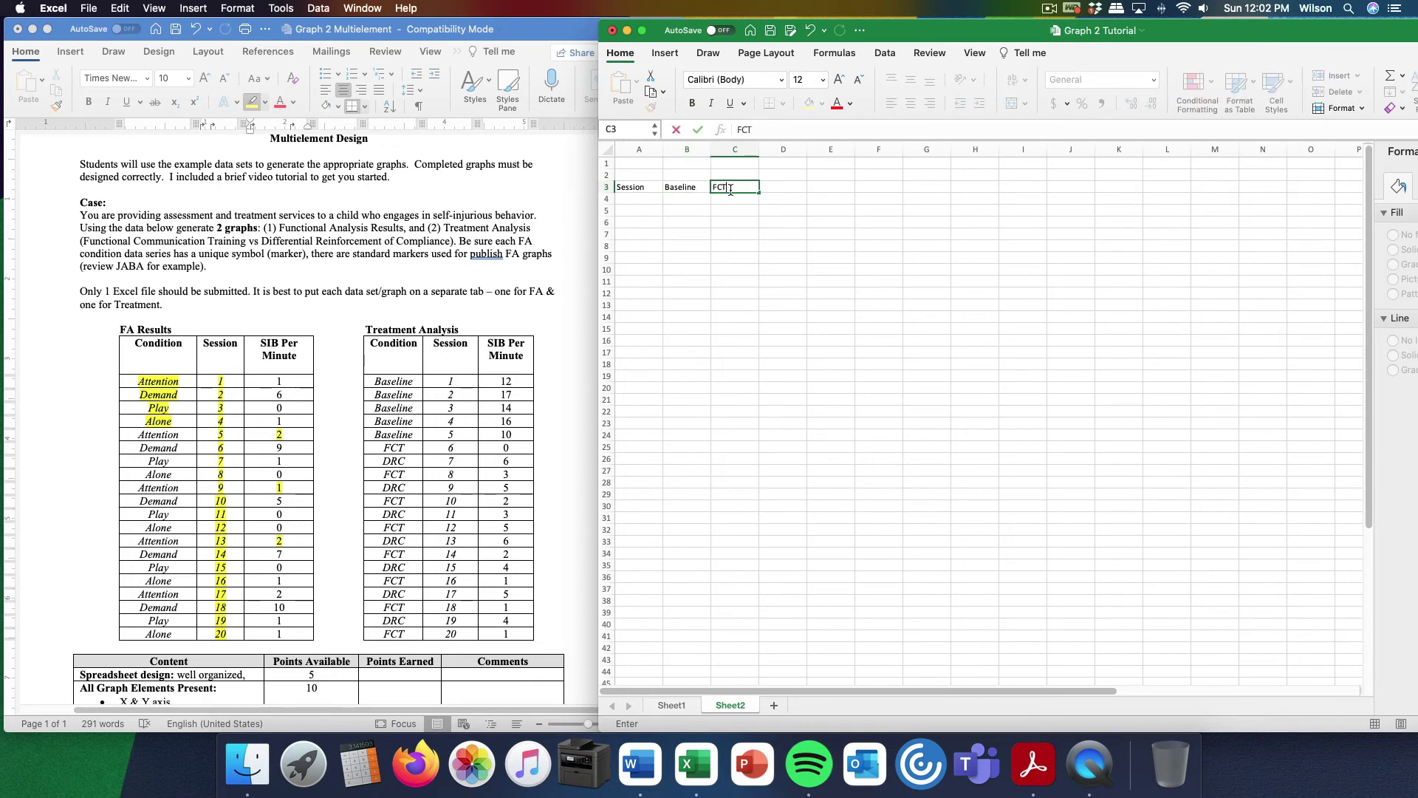
key(Tab)
text(D)
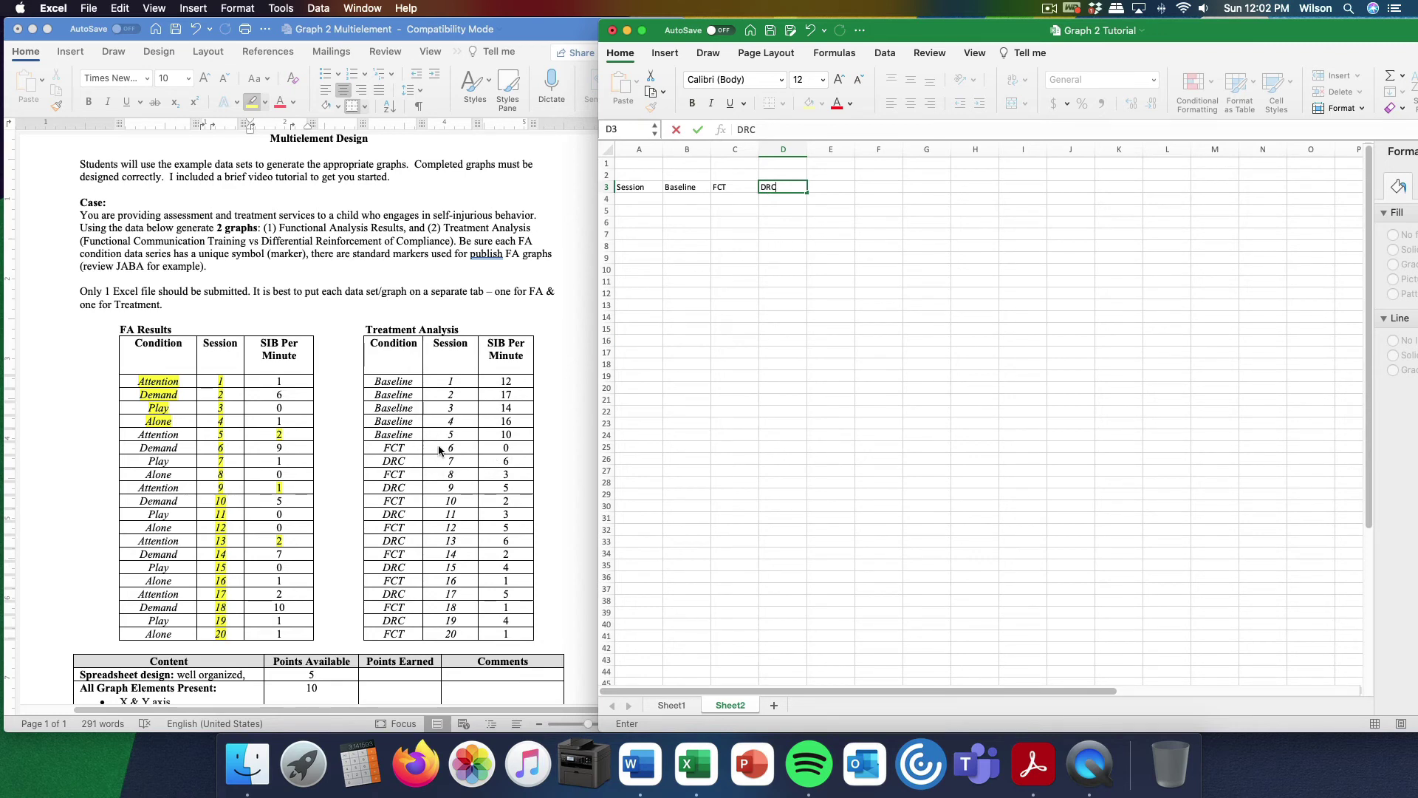
click(639, 198)
Fill session numbers 1 to 20 down column A starting at A4
text(1)
key(Return)
text(2)
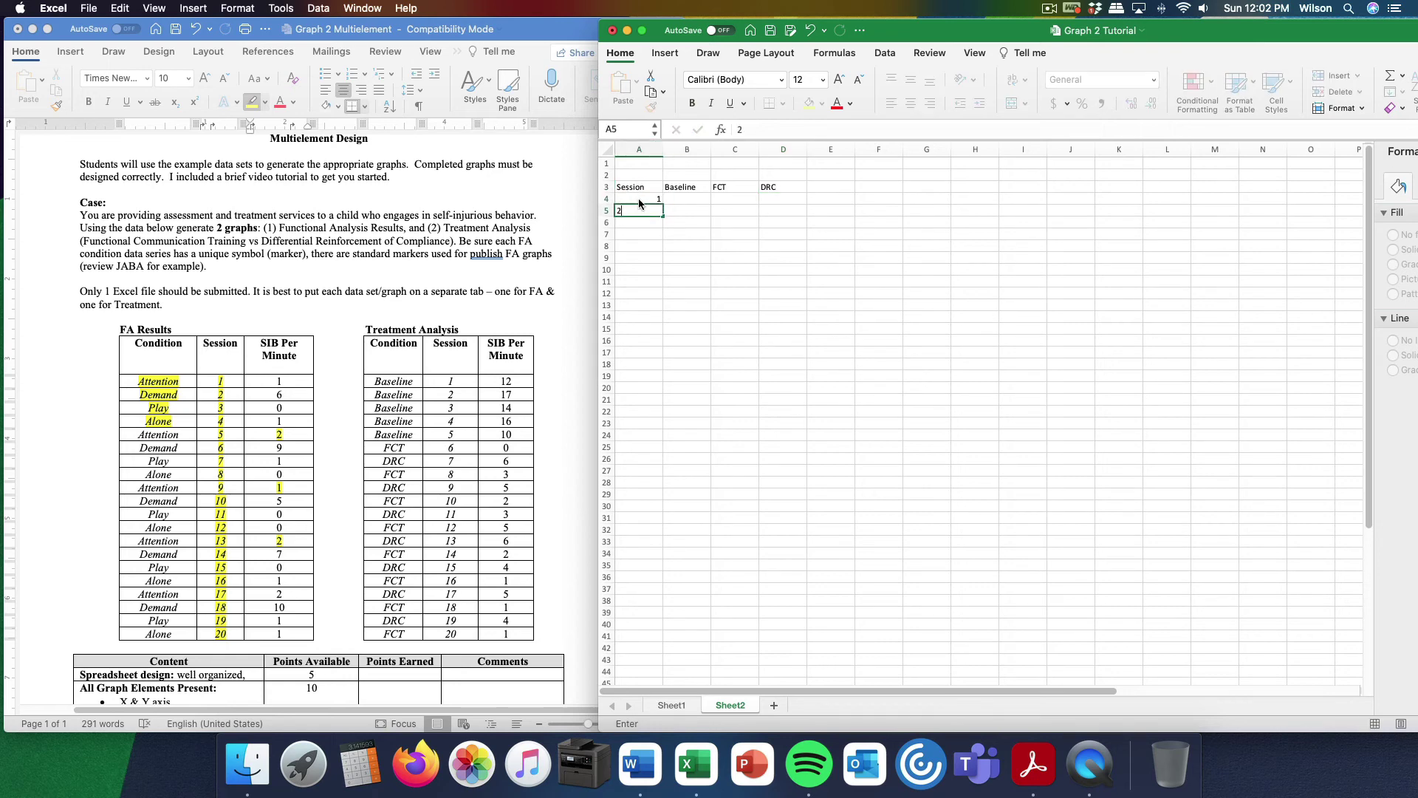
click(700, 234)
drag(657, 199, 658, 430)
click(761, 411)
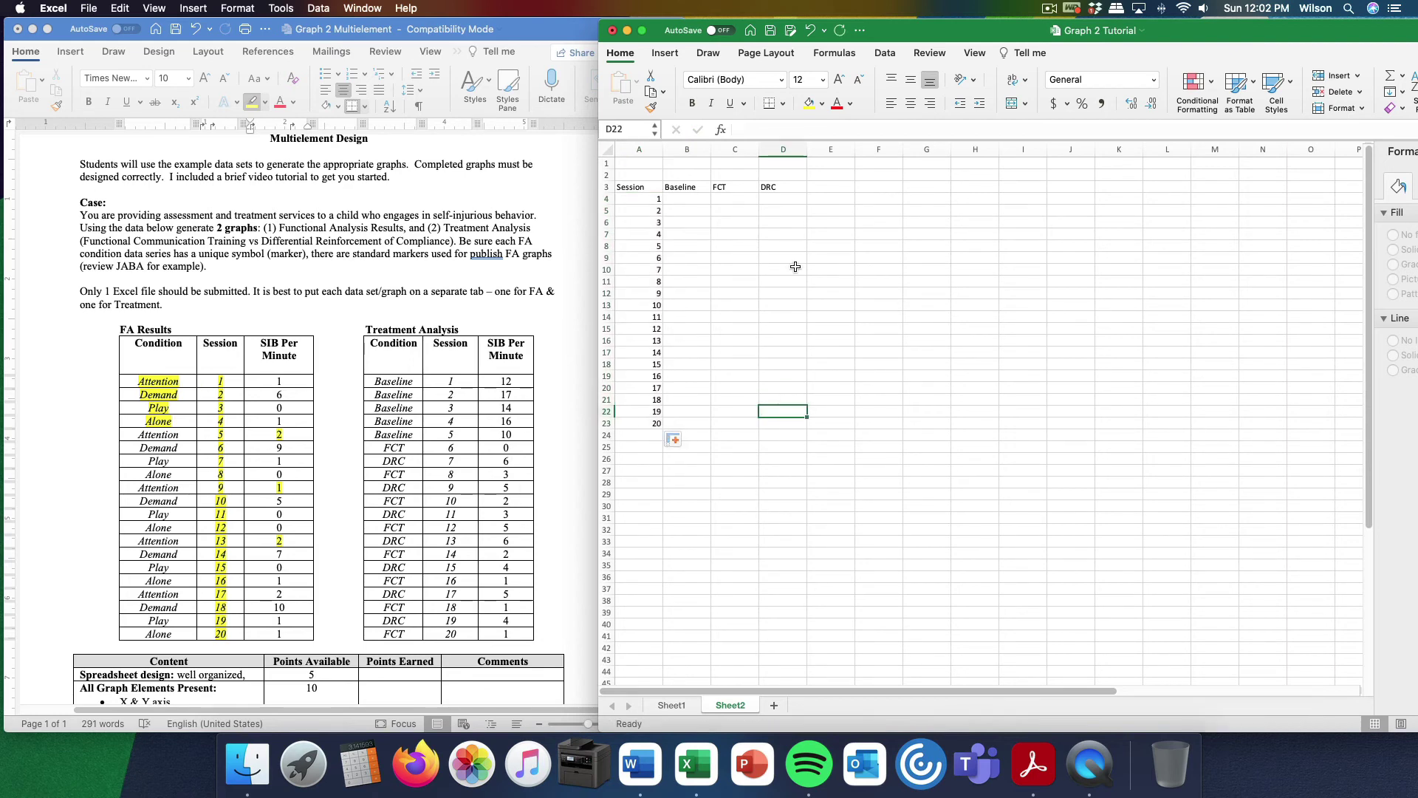
Select Sheet2 cell B4, then bring the Word assignment forward
click(681, 199)
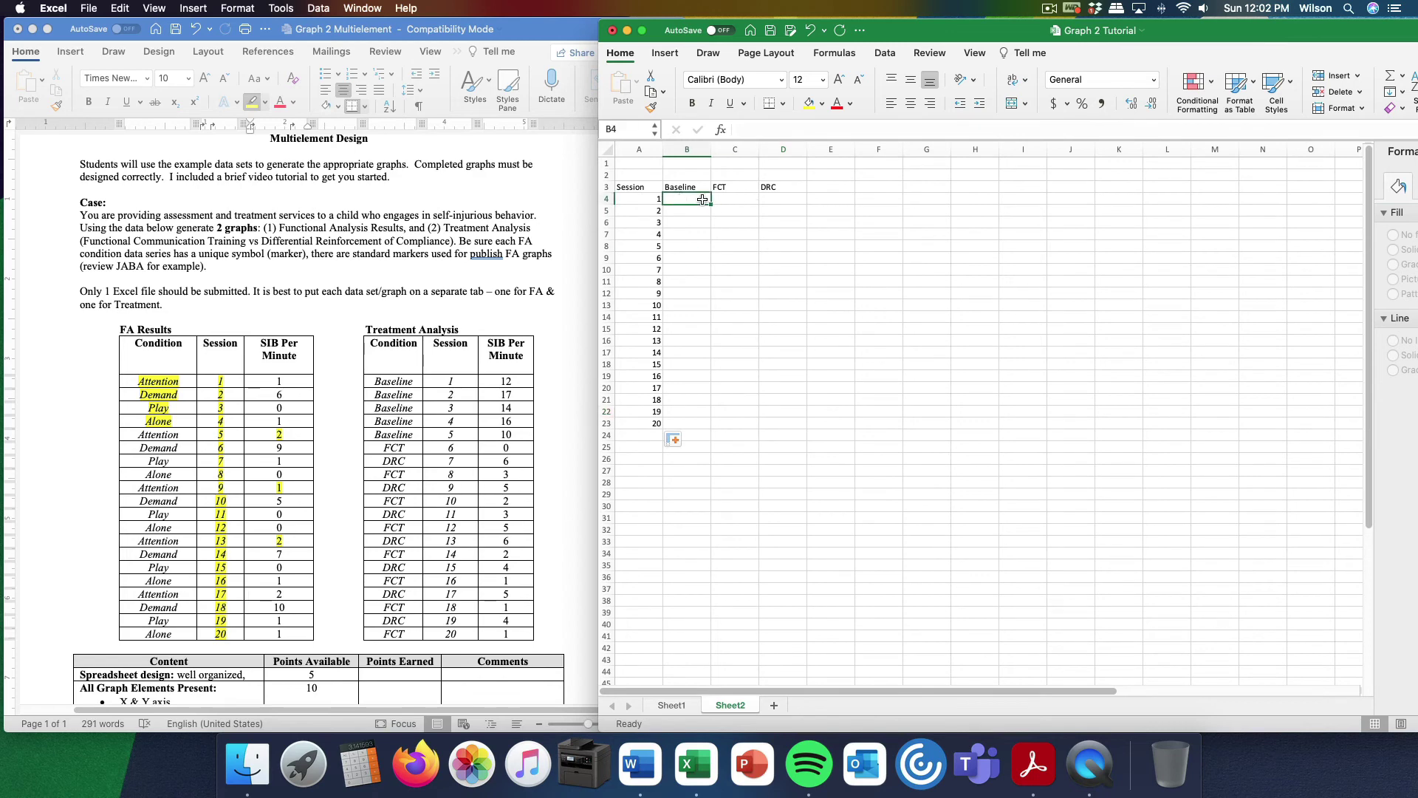
click(512, 377)
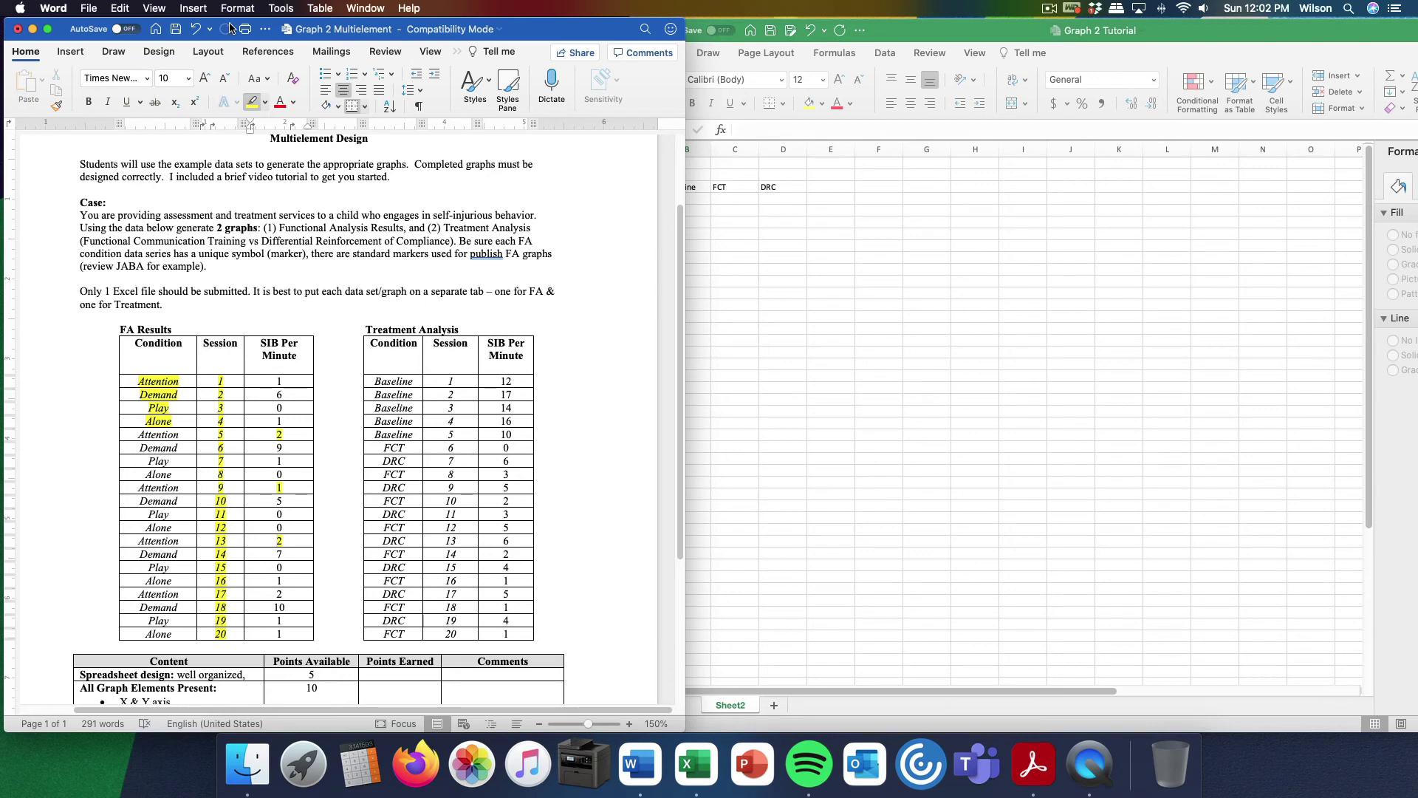
click(264, 102)
click(272, 129)
Try selecting the Baseline SIB Per Minute values in the Word table
drag(495, 382, 500, 438)
click(499, 437)
right_click(489, 374)
key(Escape)
drag(494, 384, 501, 438)
right_click(504, 436)
click(492, 433)
drag(497, 382, 517, 438)
click(520, 427)
Turn off highlighting and select the Baseline values 12, 17, 14, 16, 10
click(265, 102)
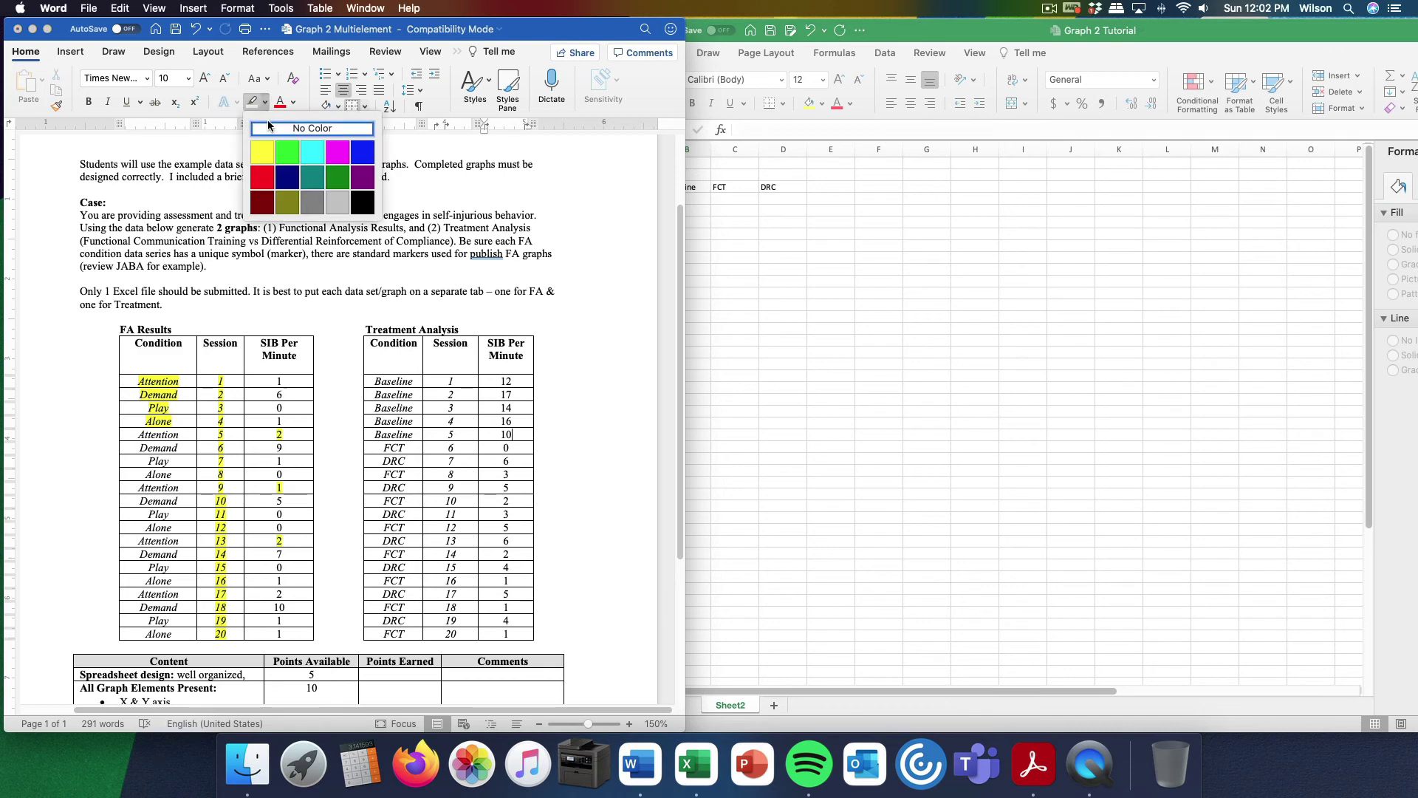
click(259, 129)
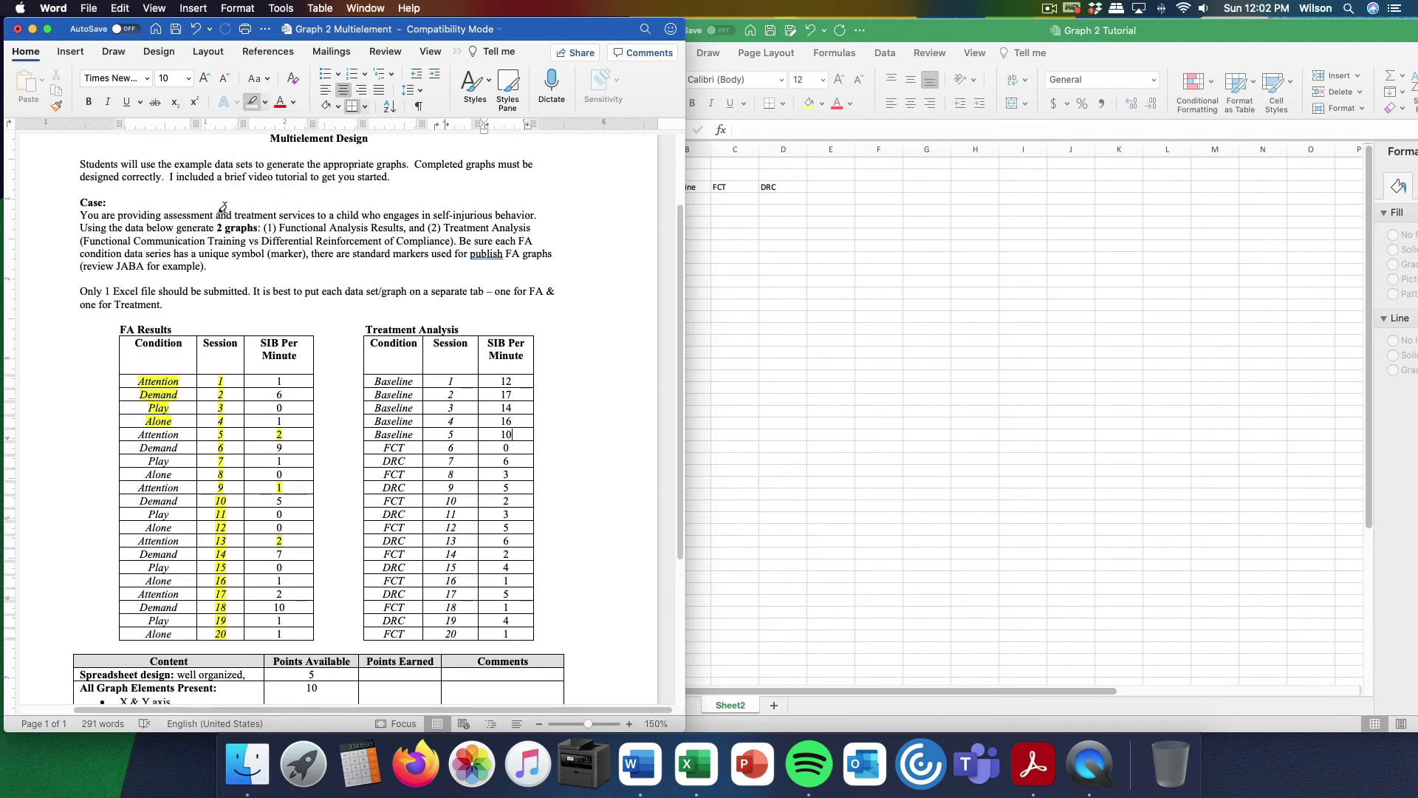
key(Escape)
drag(491, 380, 517, 428)
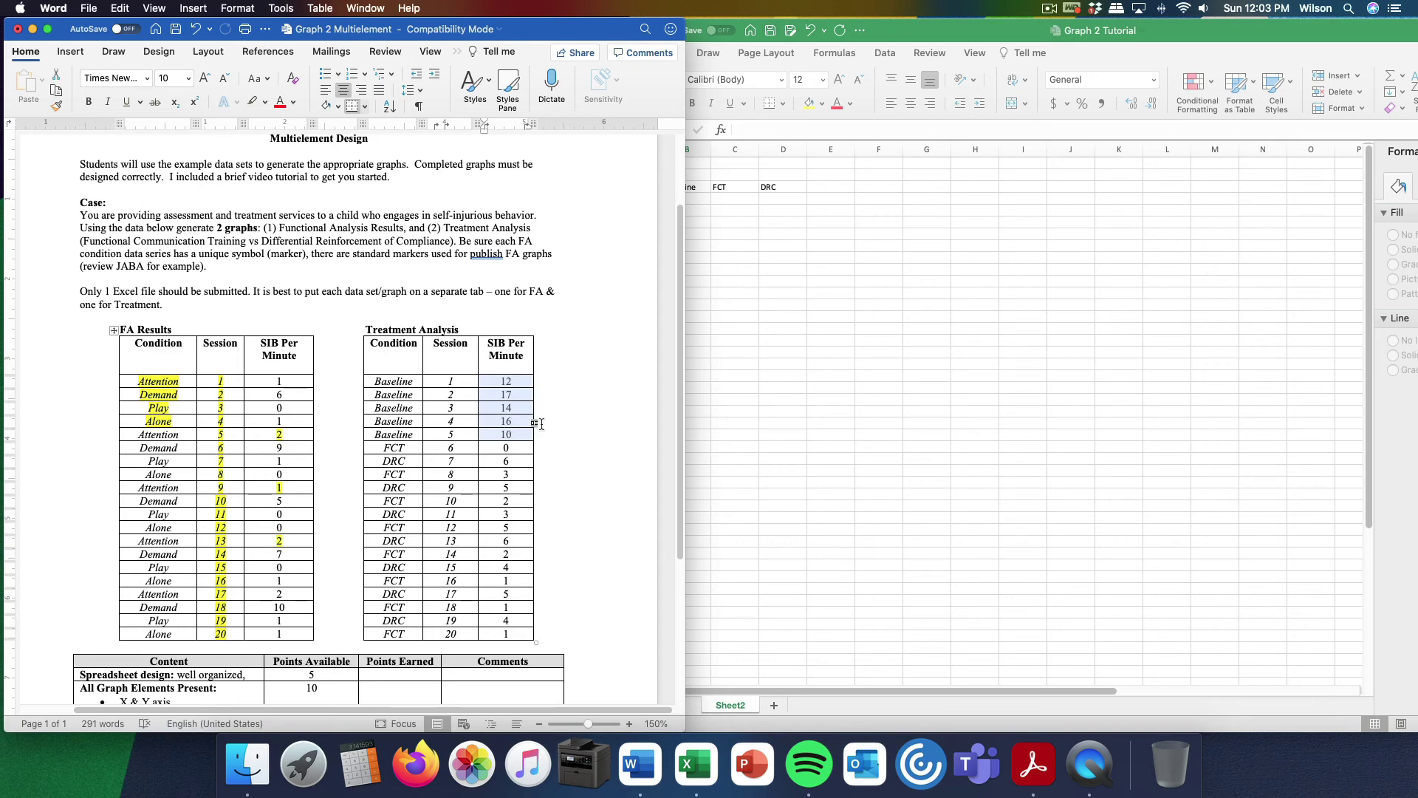
Copy the Baseline values into Sheet2 cells B4:B8
key(super+c)
click(751, 352)
click(687, 201)
key(super+v)
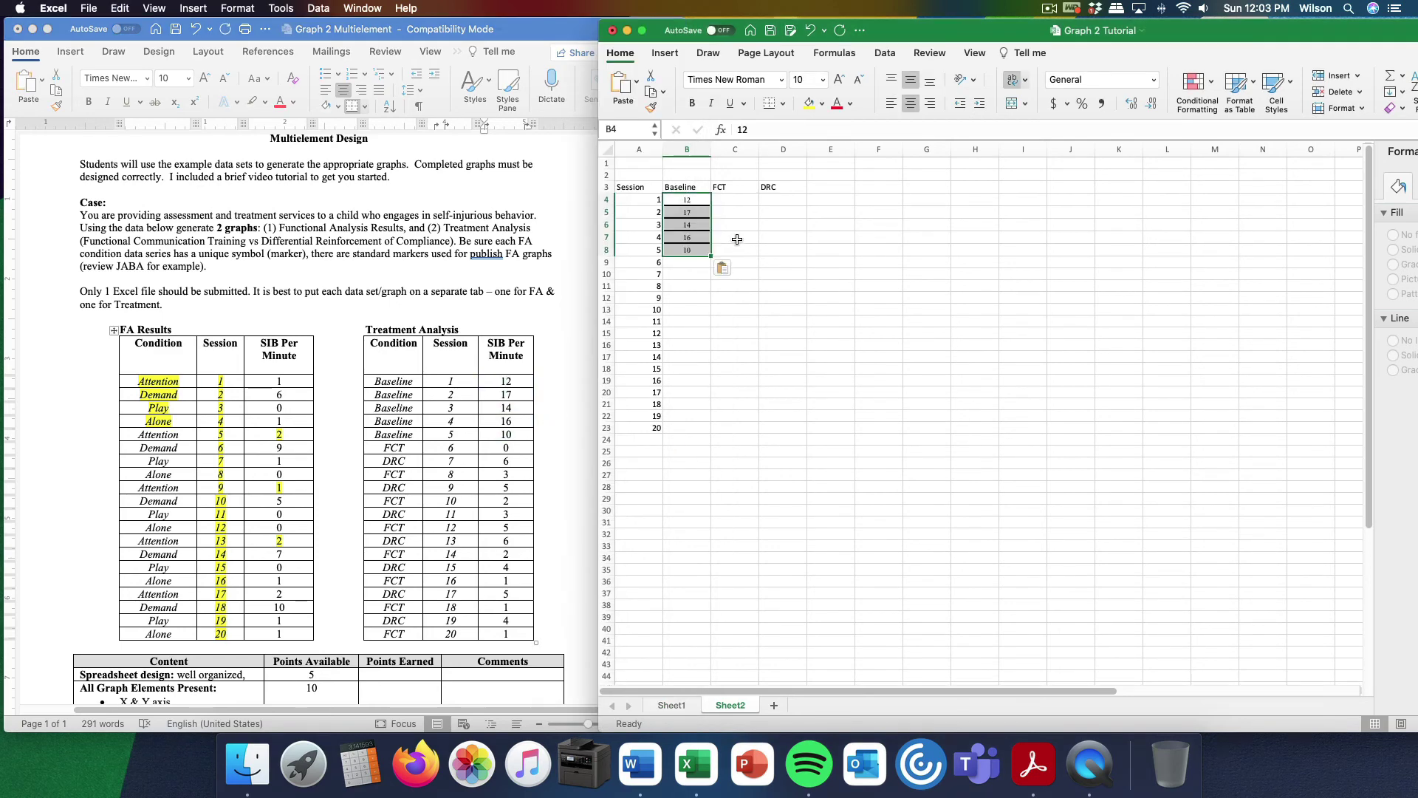
Remove the borders from the pasted values in B4:B8
drag(692, 200, 687, 250)
click(784, 103)
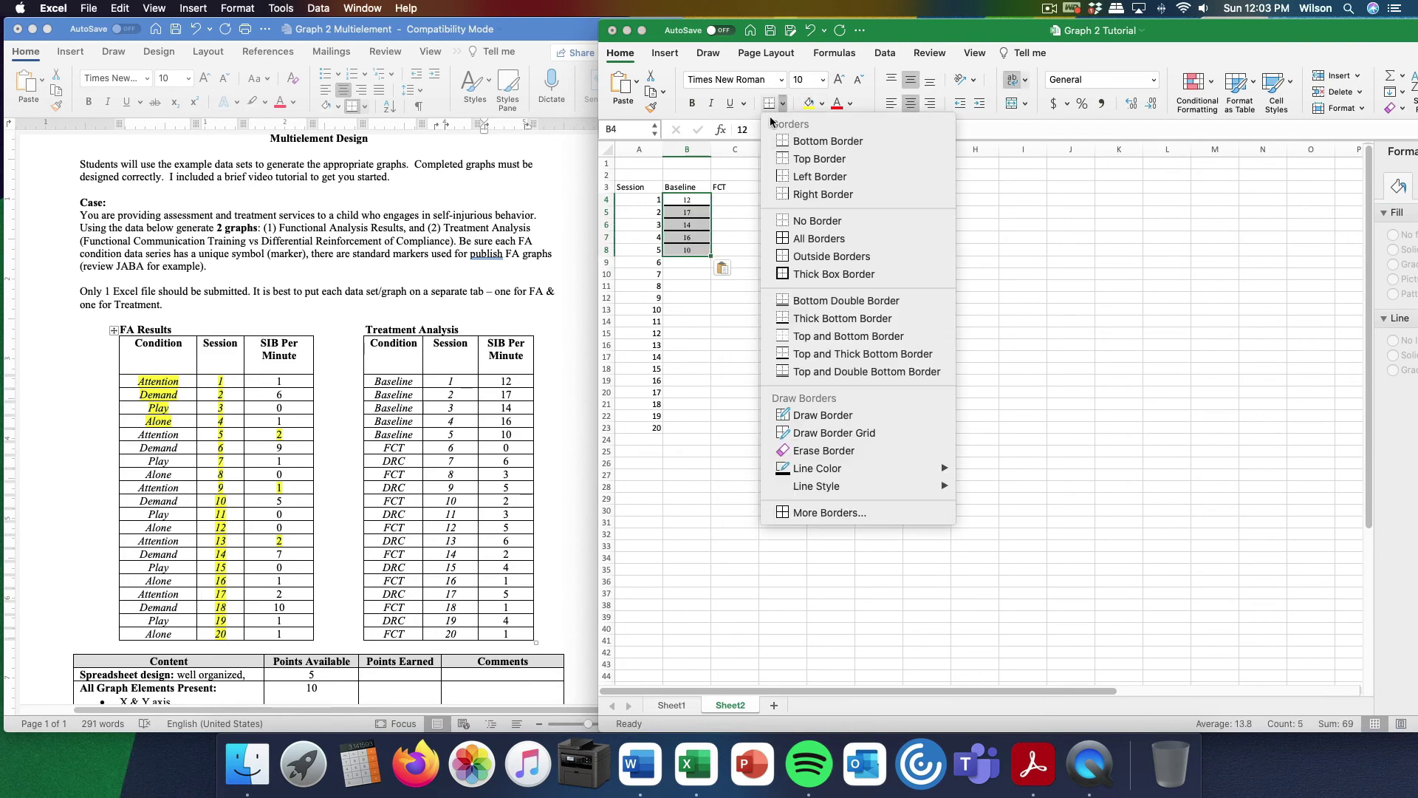
click(817, 220)
click(913, 255)
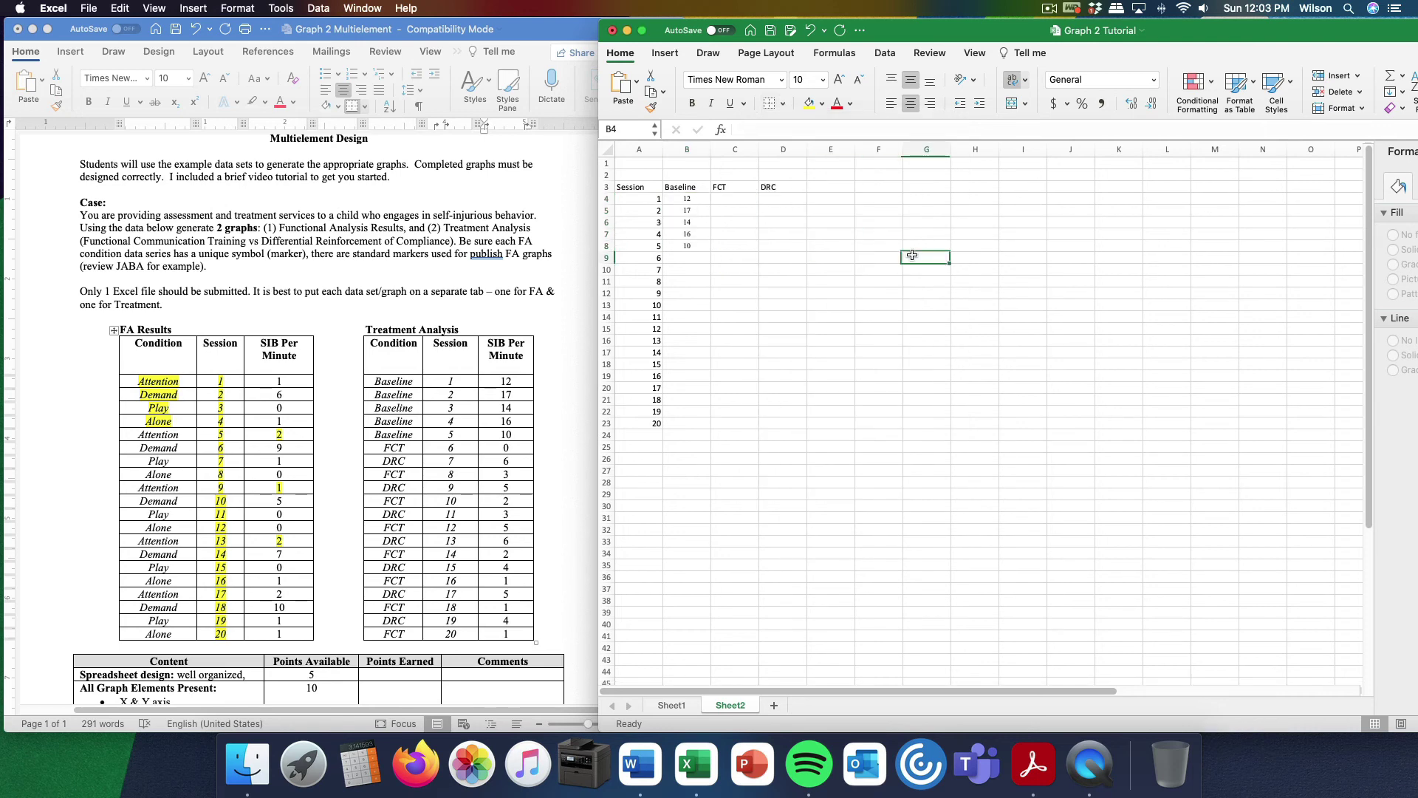
click(724, 258)
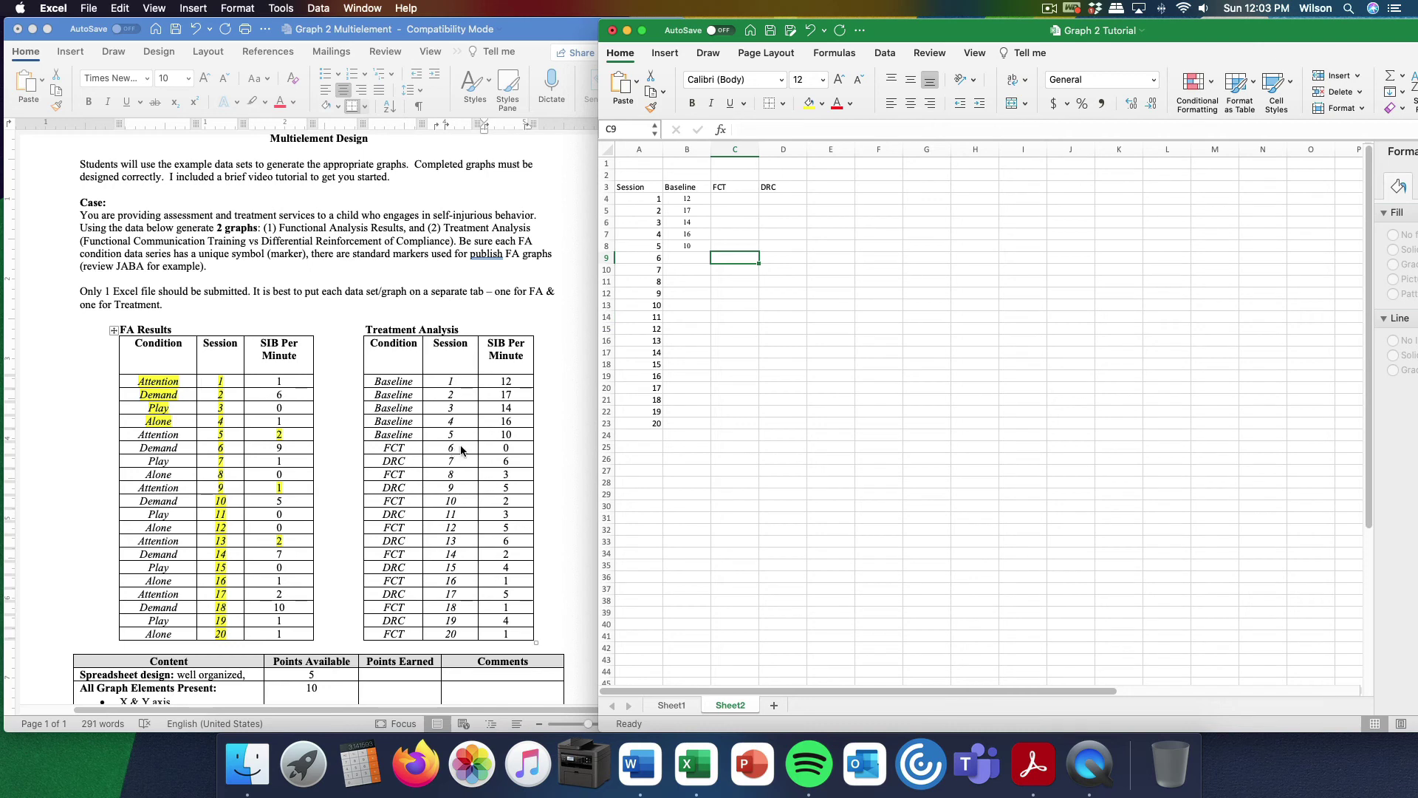
Enter 0 in C9 for session 6's FCT and 6 in D10 for session 7's DRC
drag(513, 451, 506, 381)
click(745, 254)
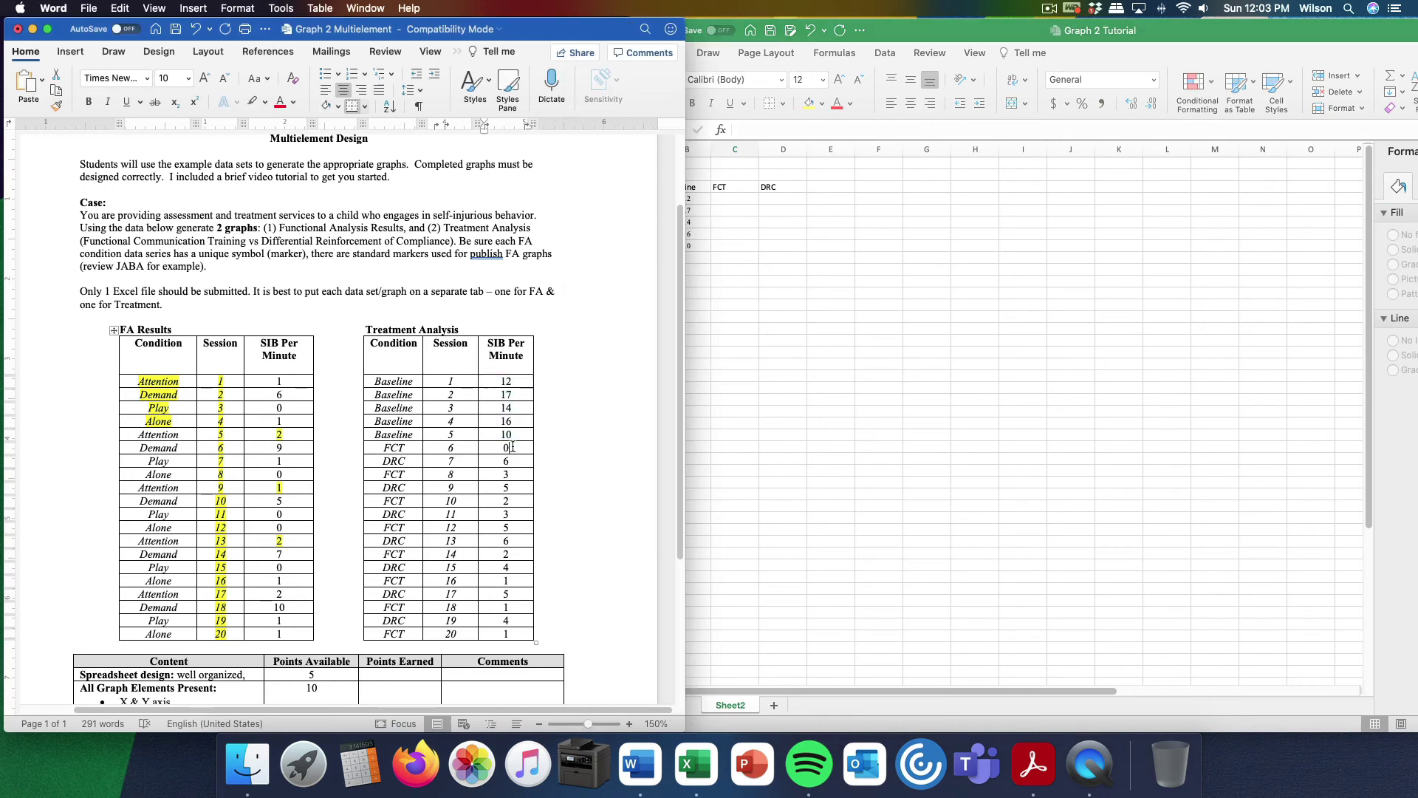
text(0)
key(Return)
key(Right)
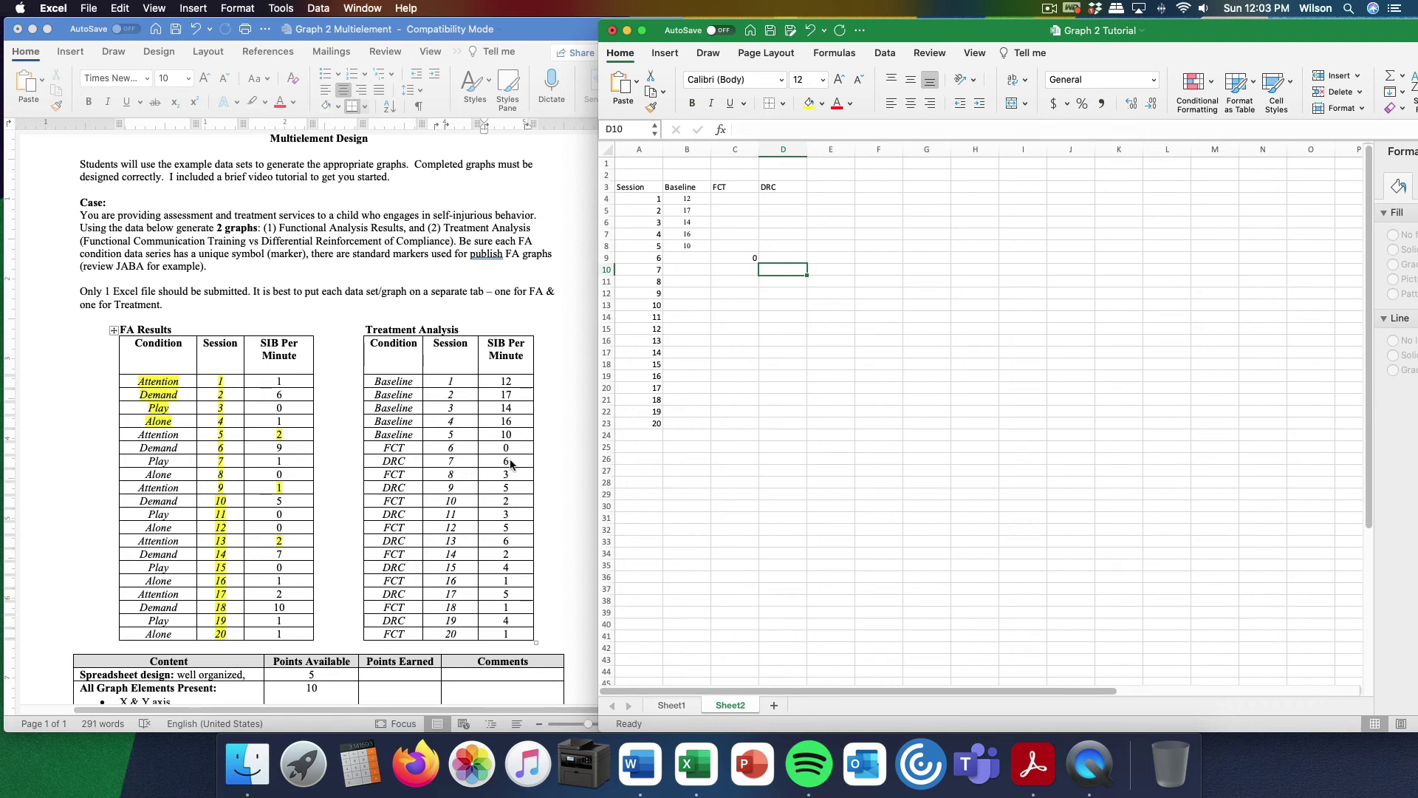
text(6)
click(735, 282)
Step through the FCT and DRC cells, select C9:D22, then go to Sheet1
key(Down)
click(757, 305)
click(784, 308)
click(745, 324)
click(773, 332)
click(779, 343)
click(750, 365)
click(789, 377)
click(754, 399)
click(777, 411)
click(742, 422)
click(792, 425)
drag(748, 259, 780, 405)
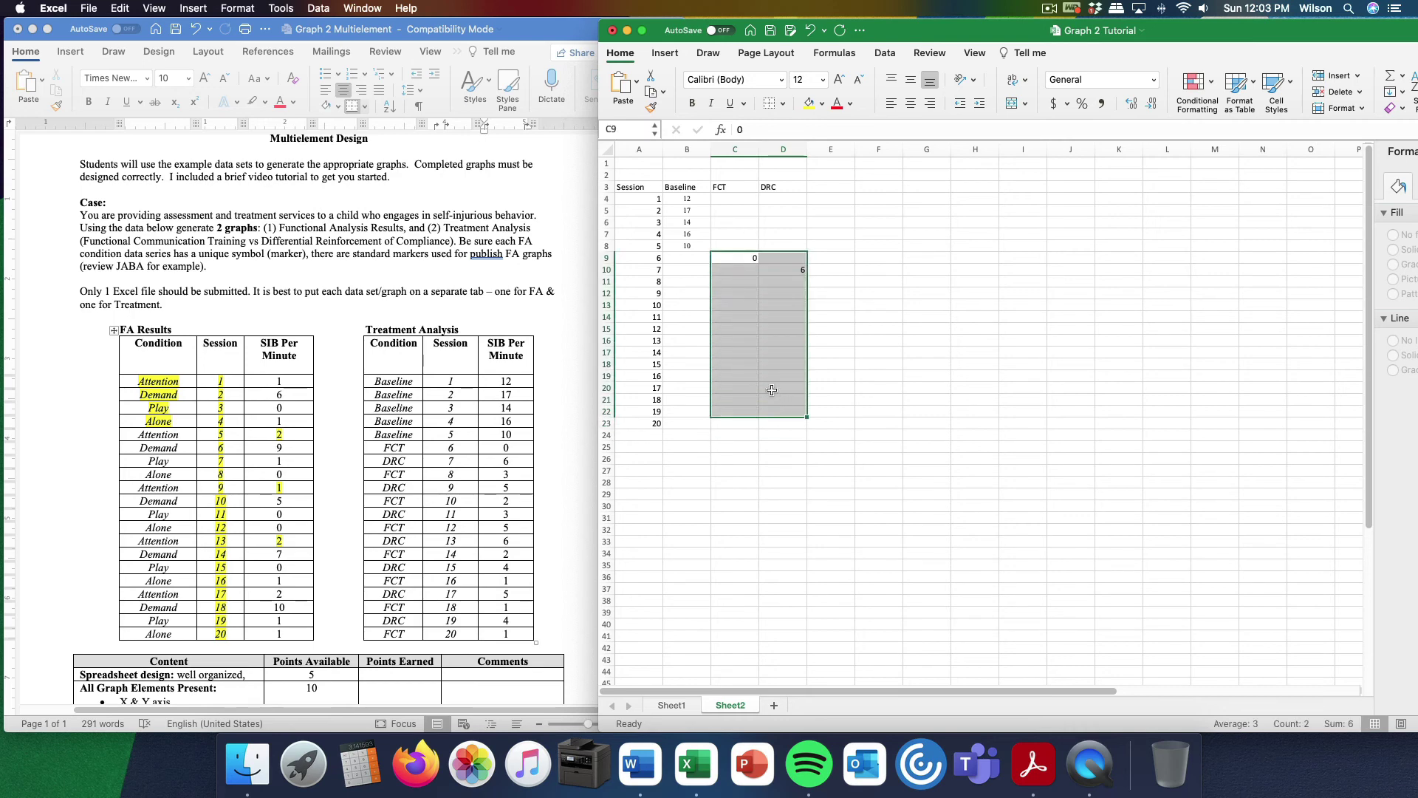
click(671, 705)
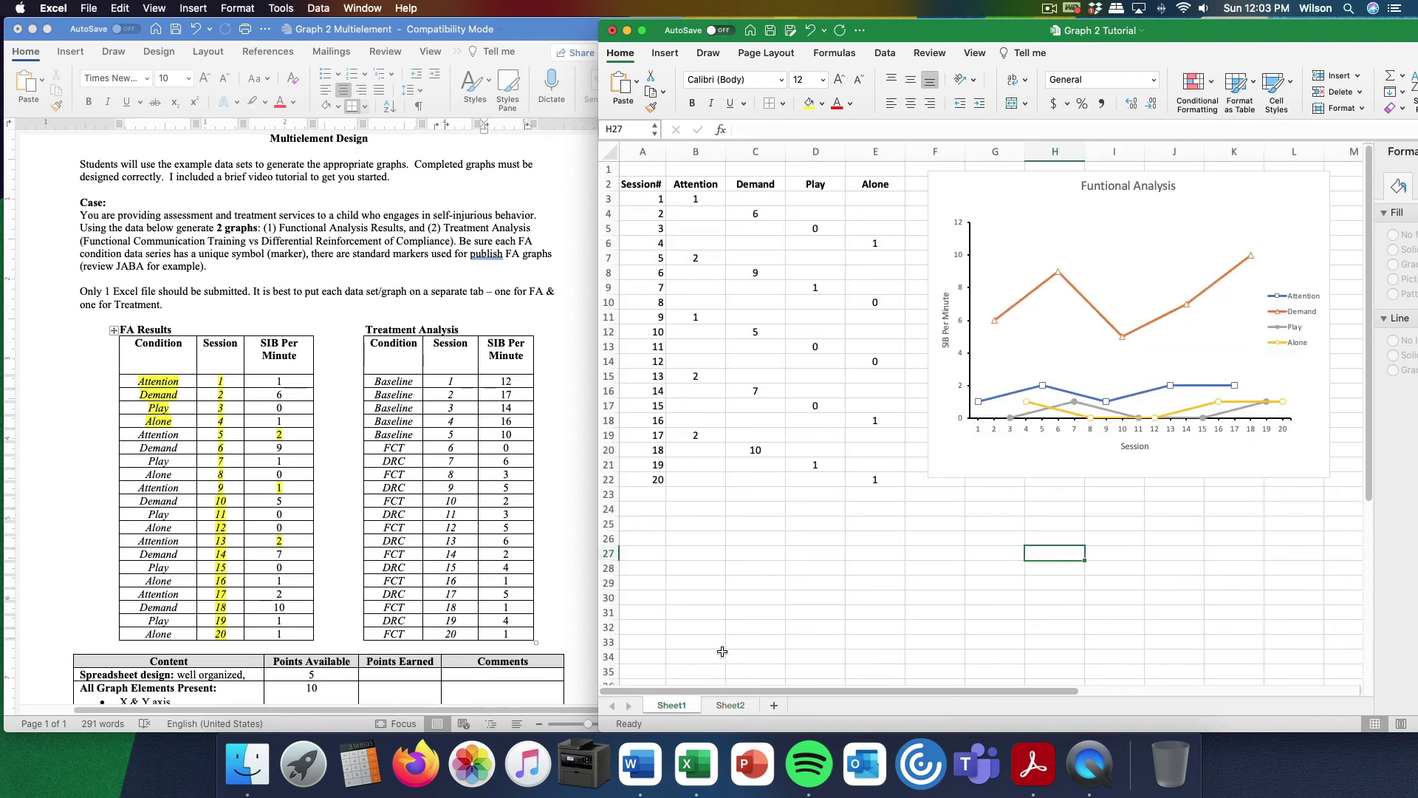
Inspect the Sheet1 chart's data source settings and close them unchanged
click(1050, 338)
right_click(1049, 338)
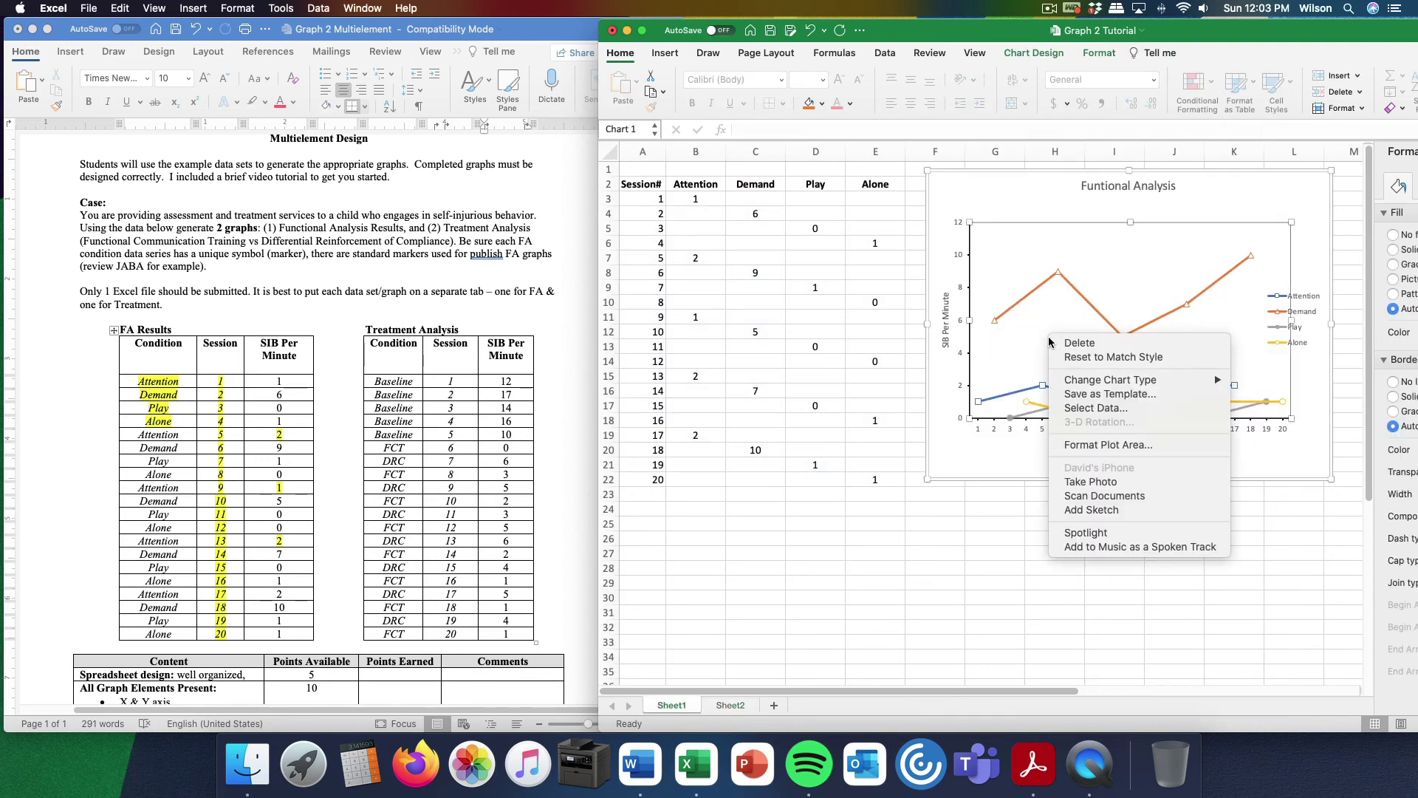
click(1084, 409)
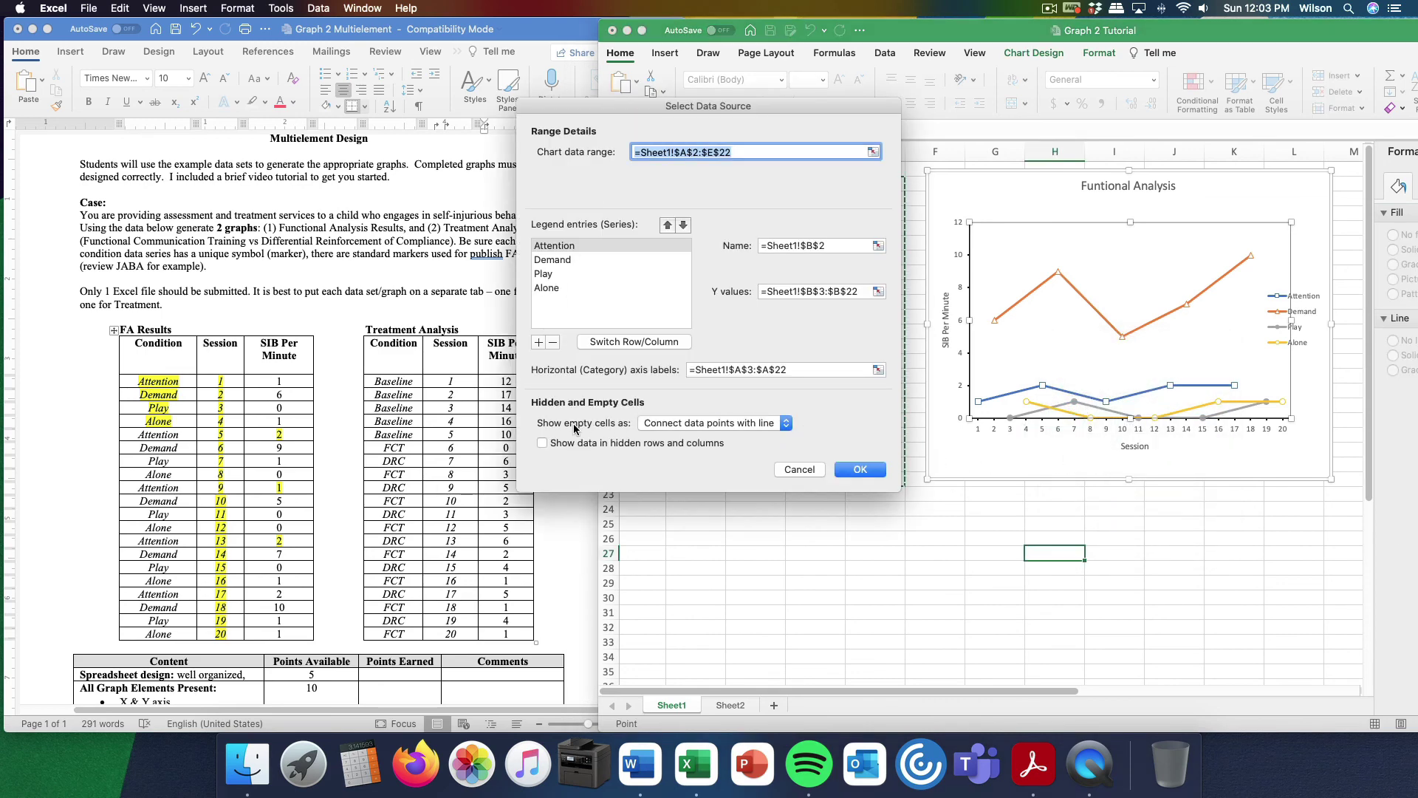
click(803, 470)
click(1042, 569)
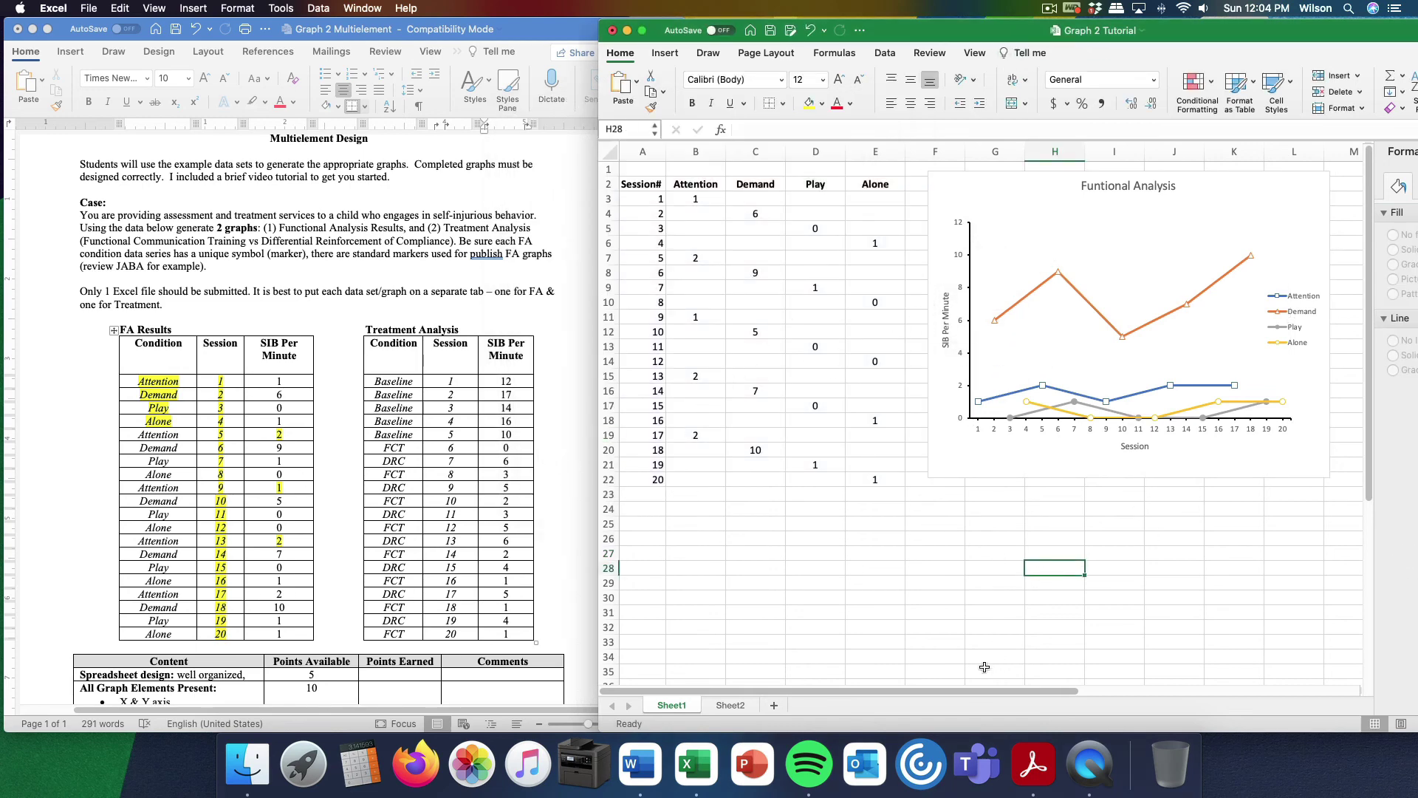
On Sheet2, select the Baseline, FCT and DRC data with headers (B3:D22)
click(730, 706)
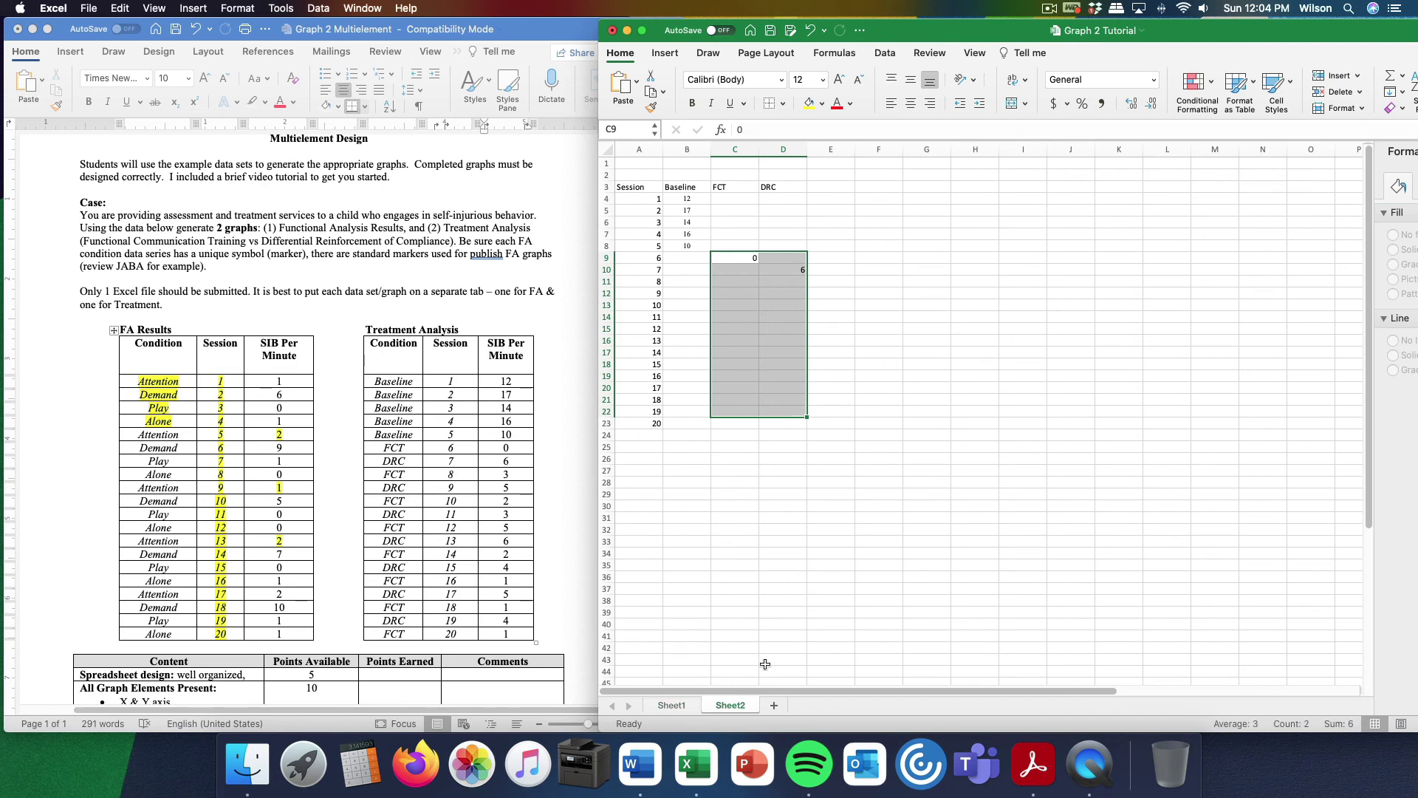
click(1032, 343)
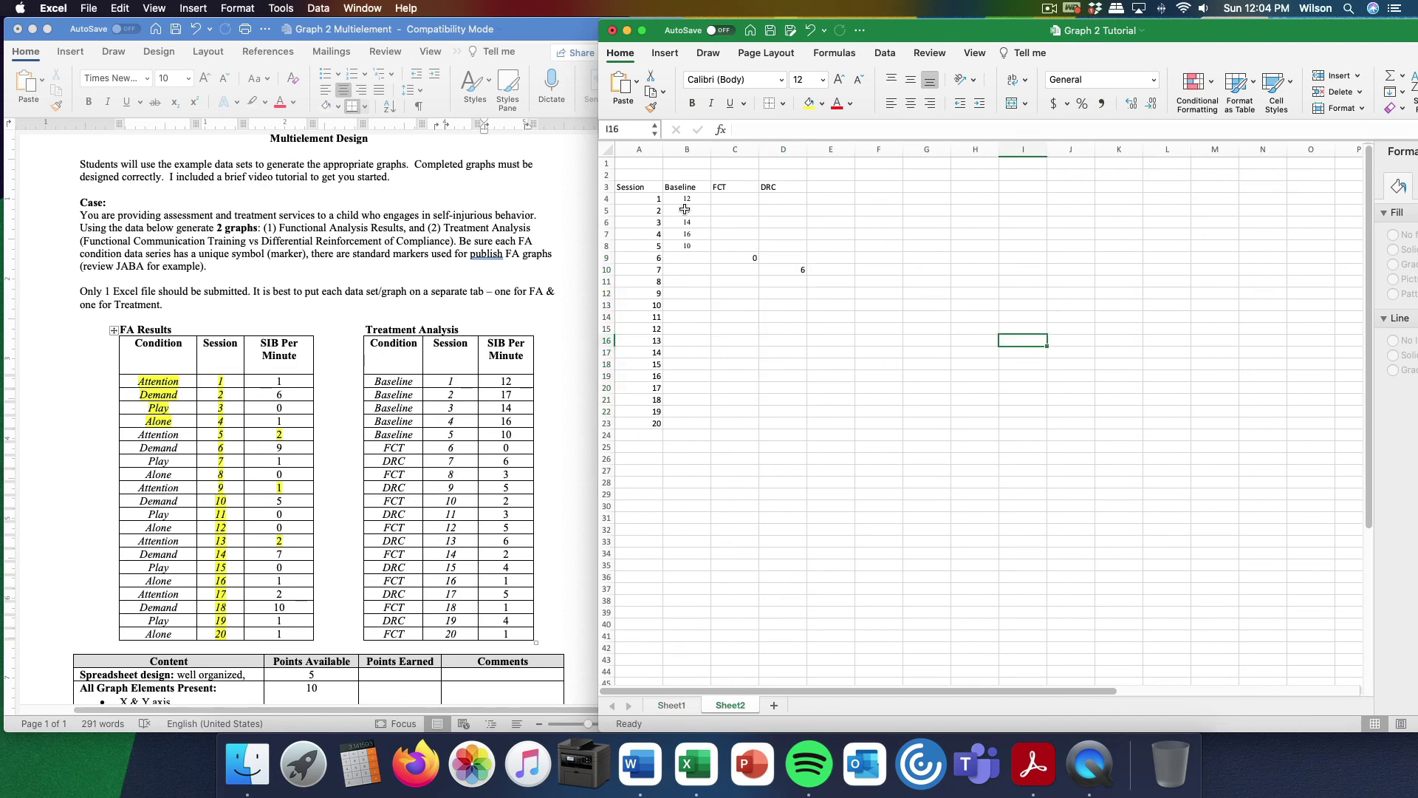
drag(683, 188, 782, 424)
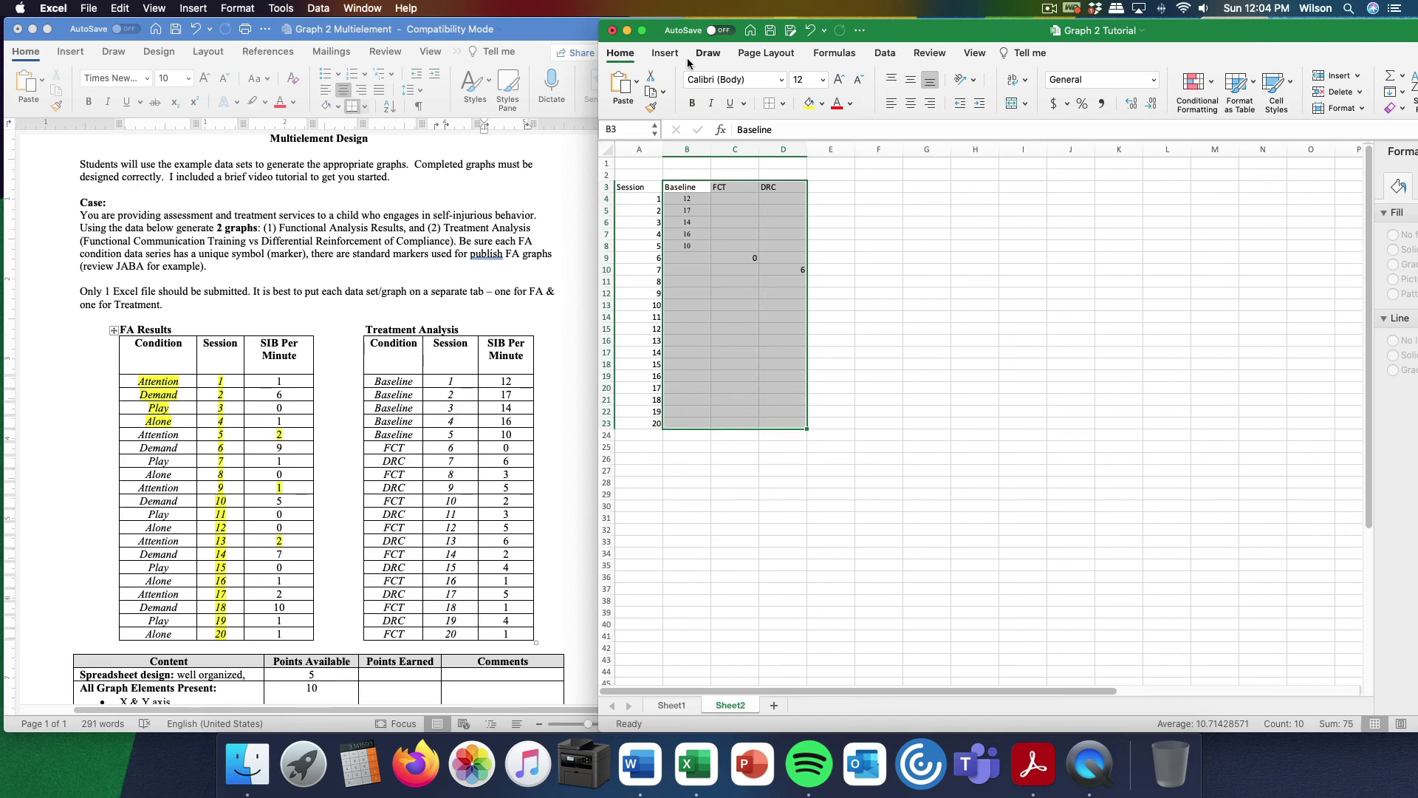
Insert a Line with Markers chart, then move and enlarge it beside the table
click(665, 52)
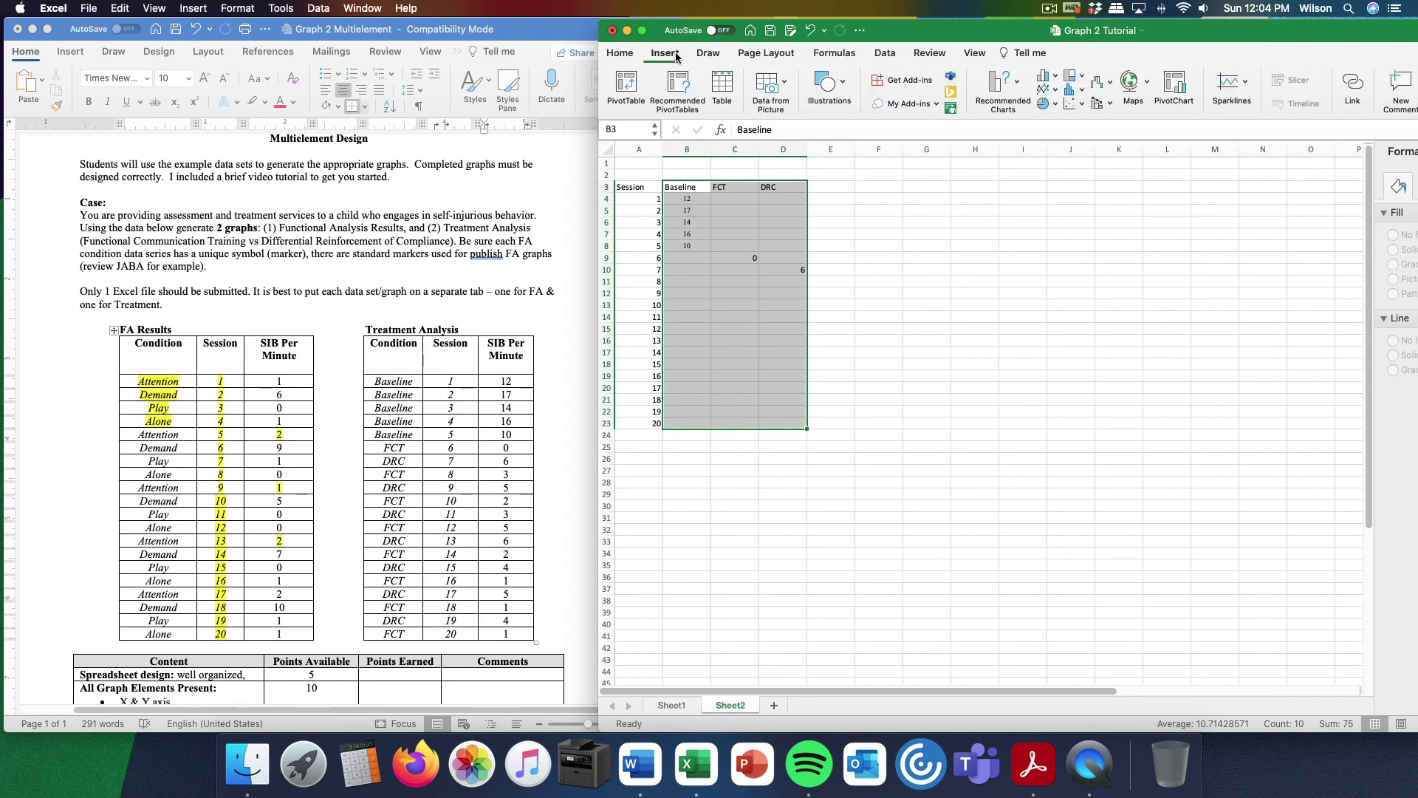
click(1049, 90)
click(1306, 162)
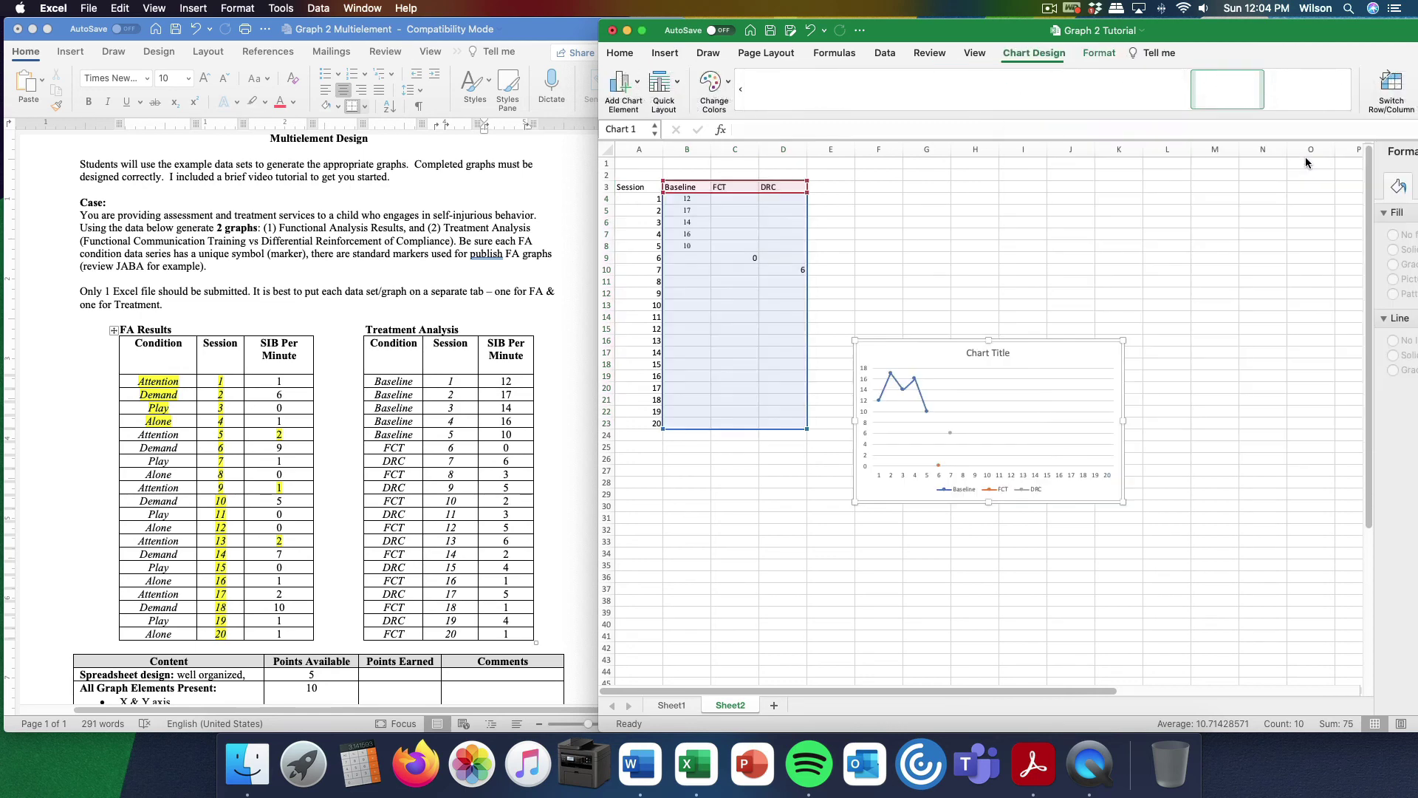
drag(1043, 341, 1033, 193)
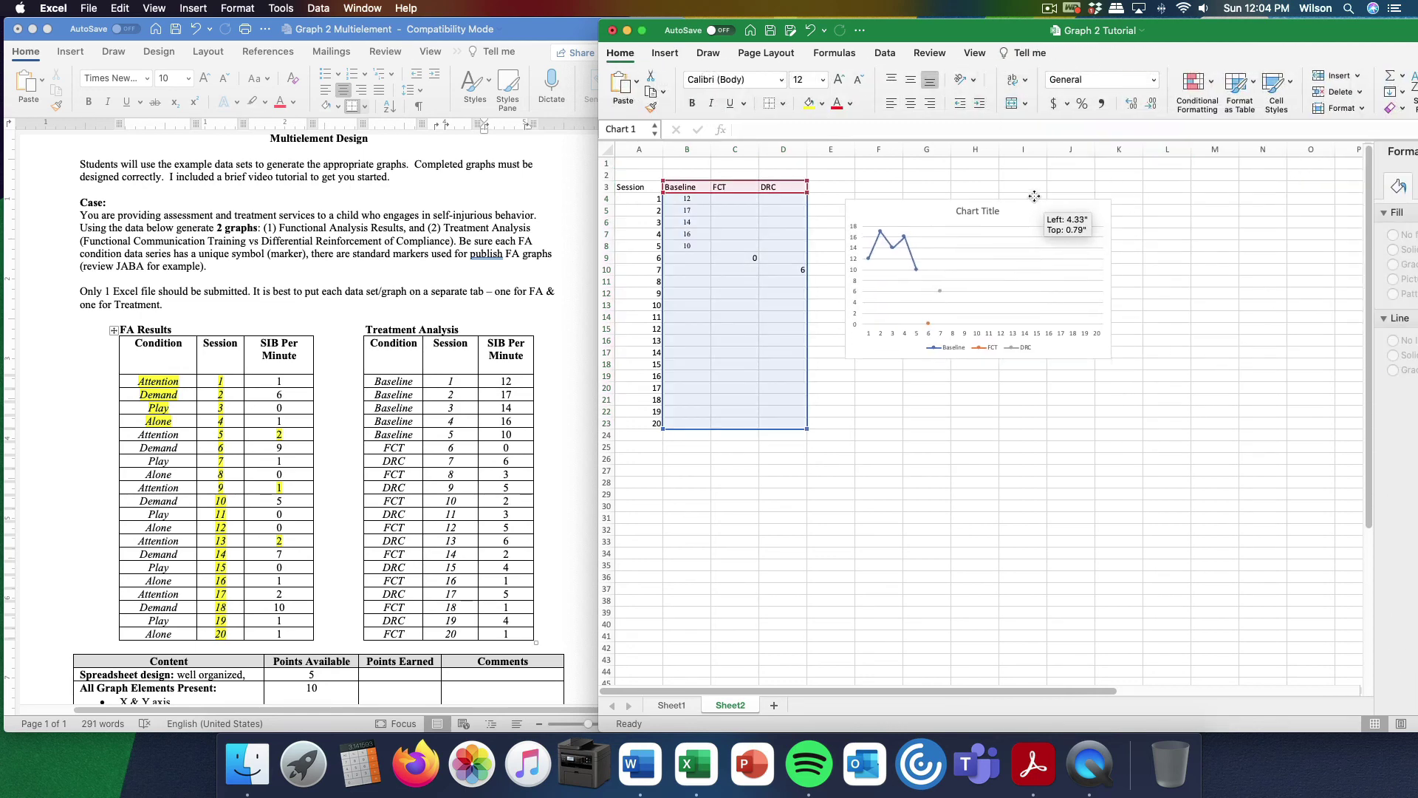
drag(979, 354, 1024, 450)
drag(1113, 321, 1194, 308)
Set the chart's empty cells to Connect data points with line
right_click(1044, 369)
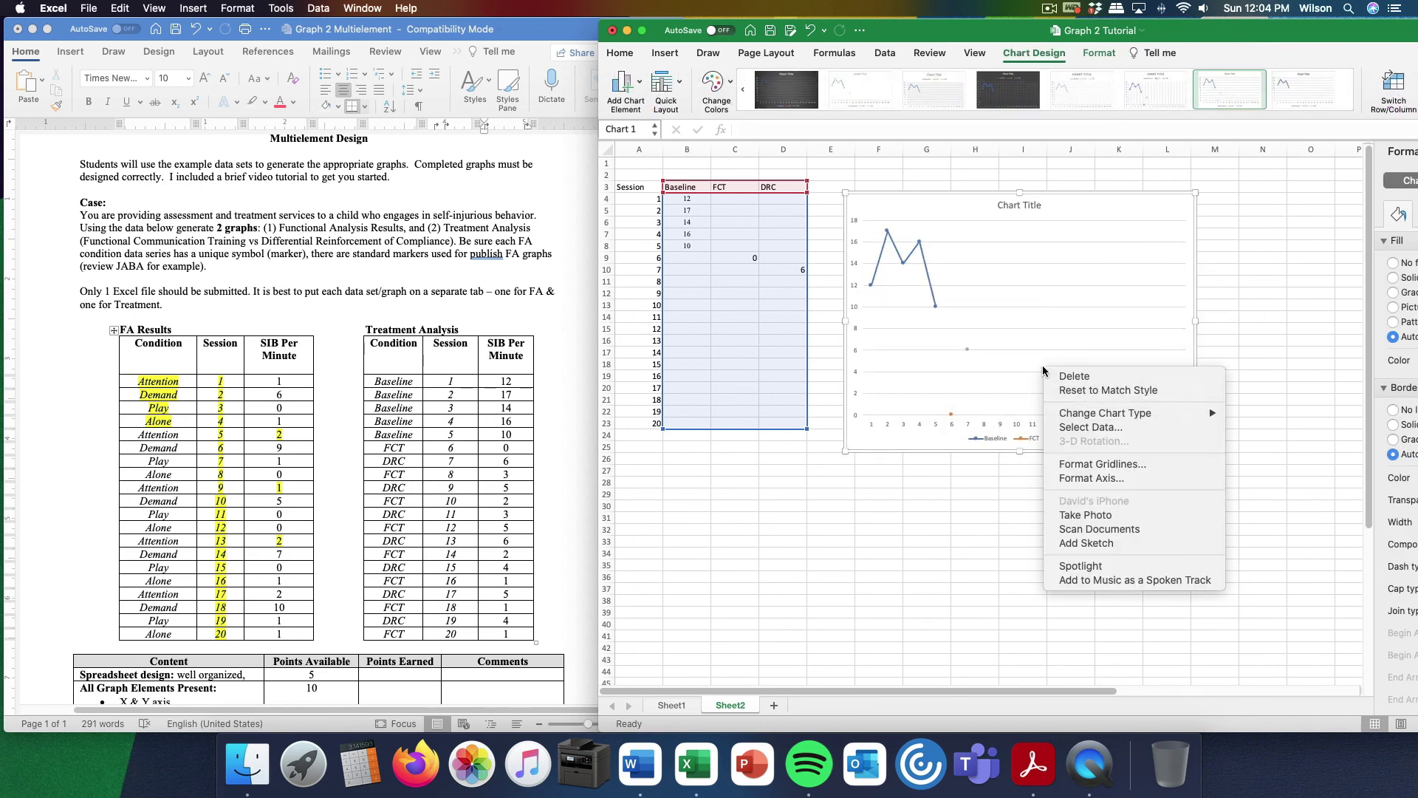
click(1080, 427)
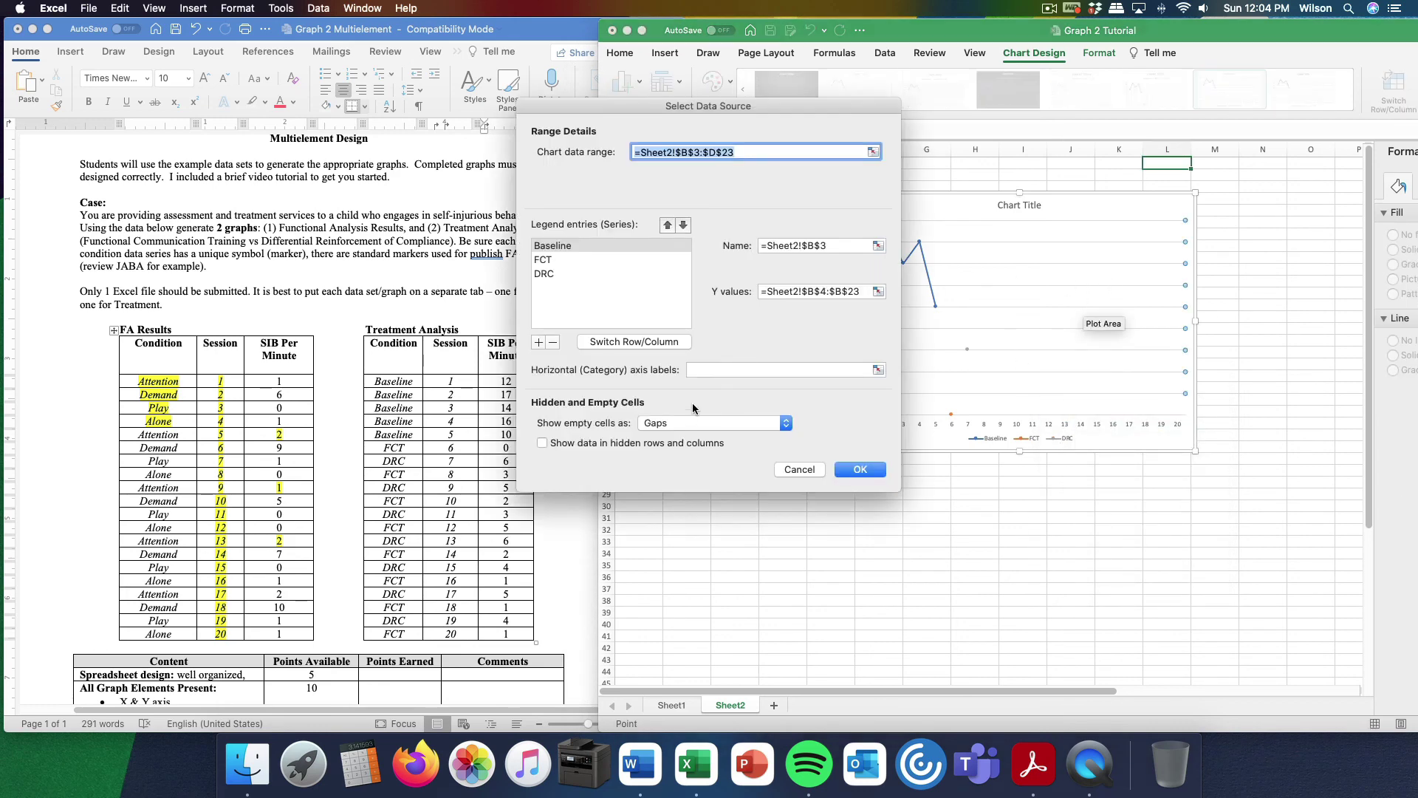
click(658, 432)
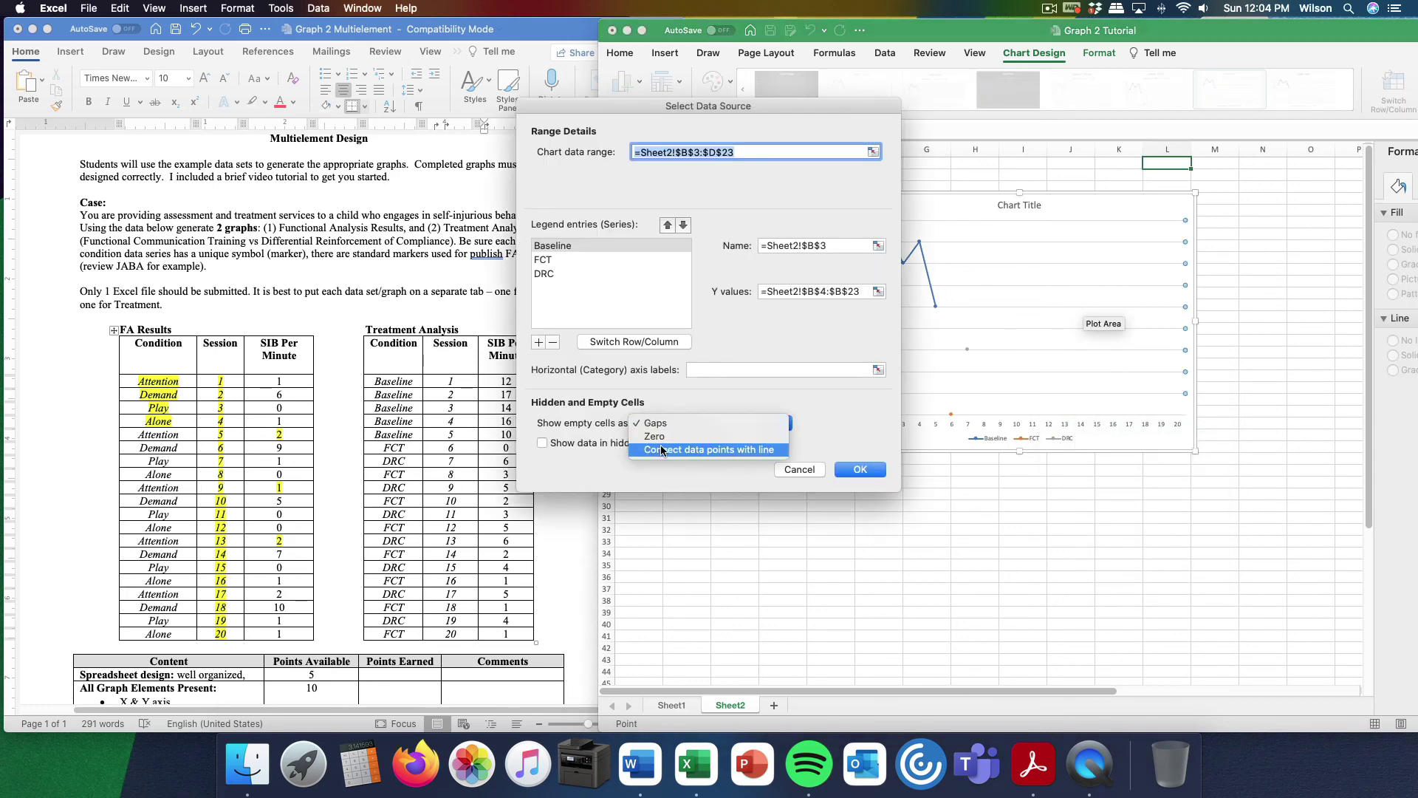
click(676, 450)
click(870, 472)
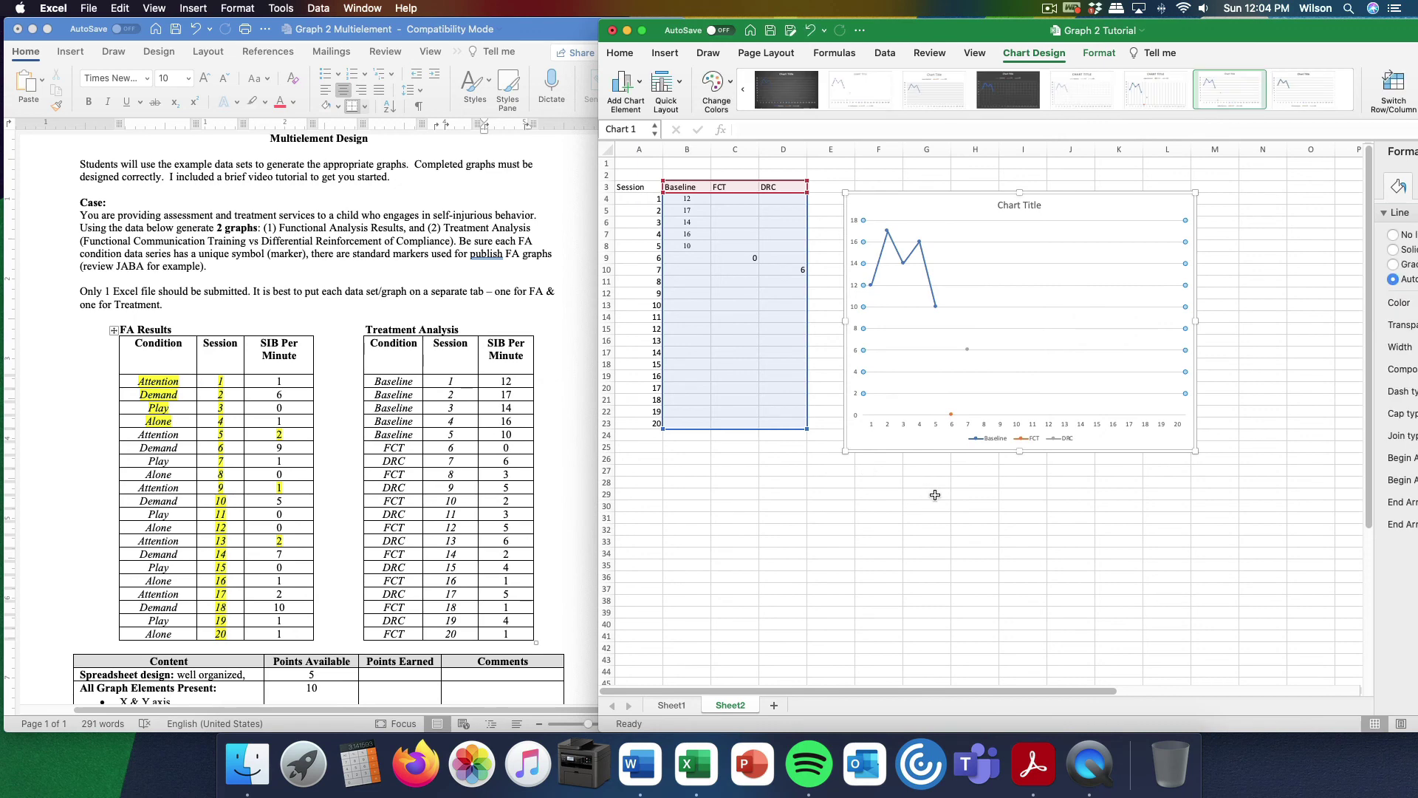
click(934, 495)
click(983, 346)
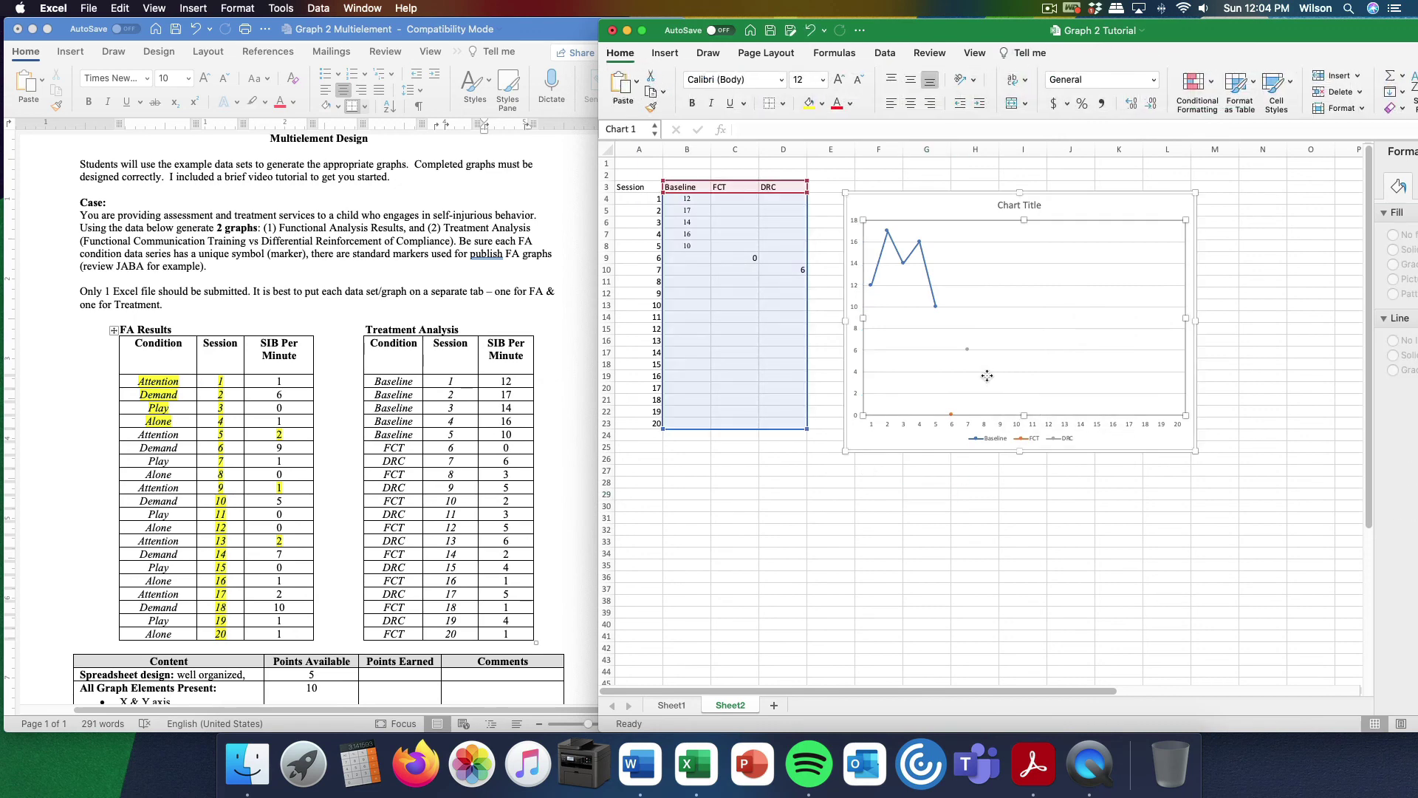
Enter FCT 3 in C11 and DRC 5 in D12, then select the data range B3:D12
click(741, 285)
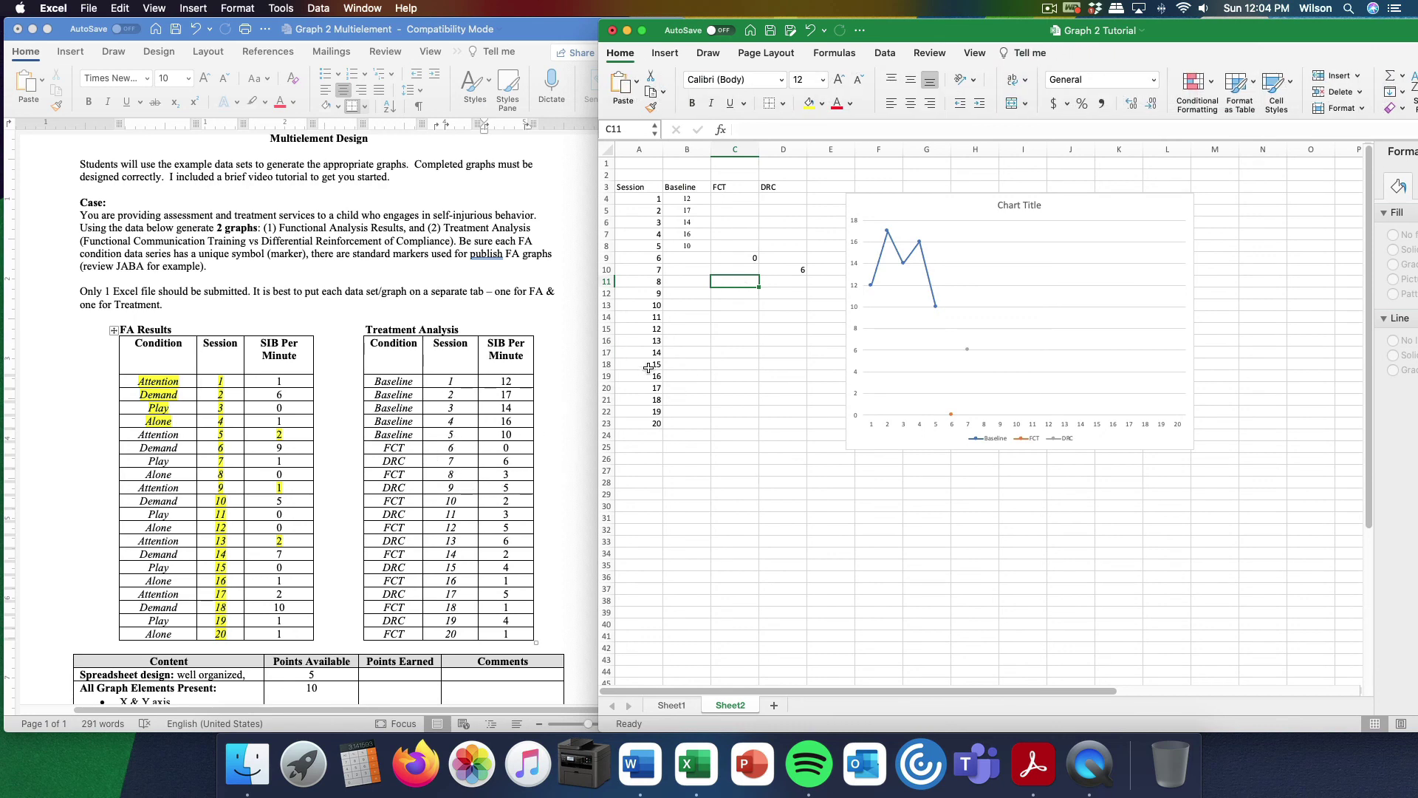
text(3)
click(803, 296)
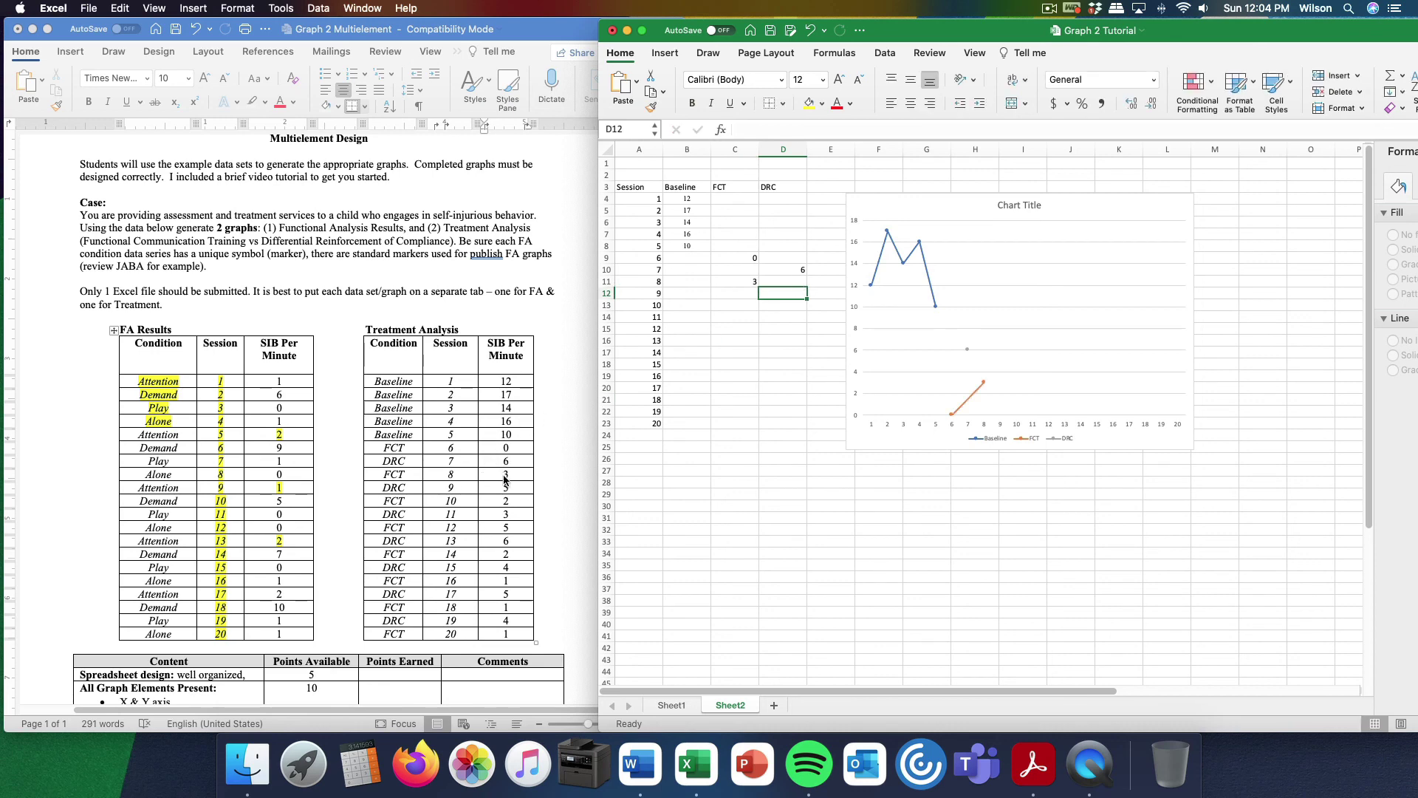
text(5)
click(831, 493)
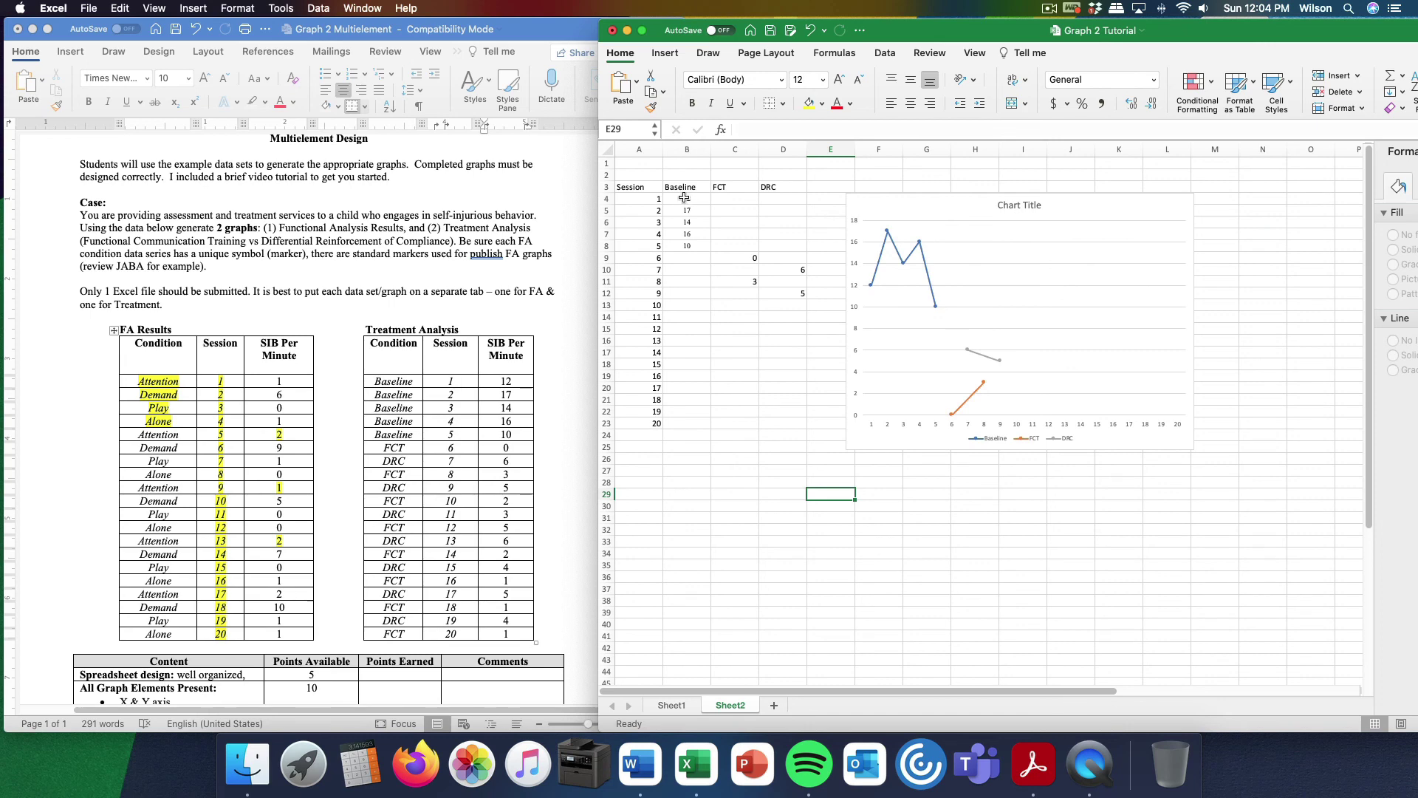
drag(686, 187, 771, 295)
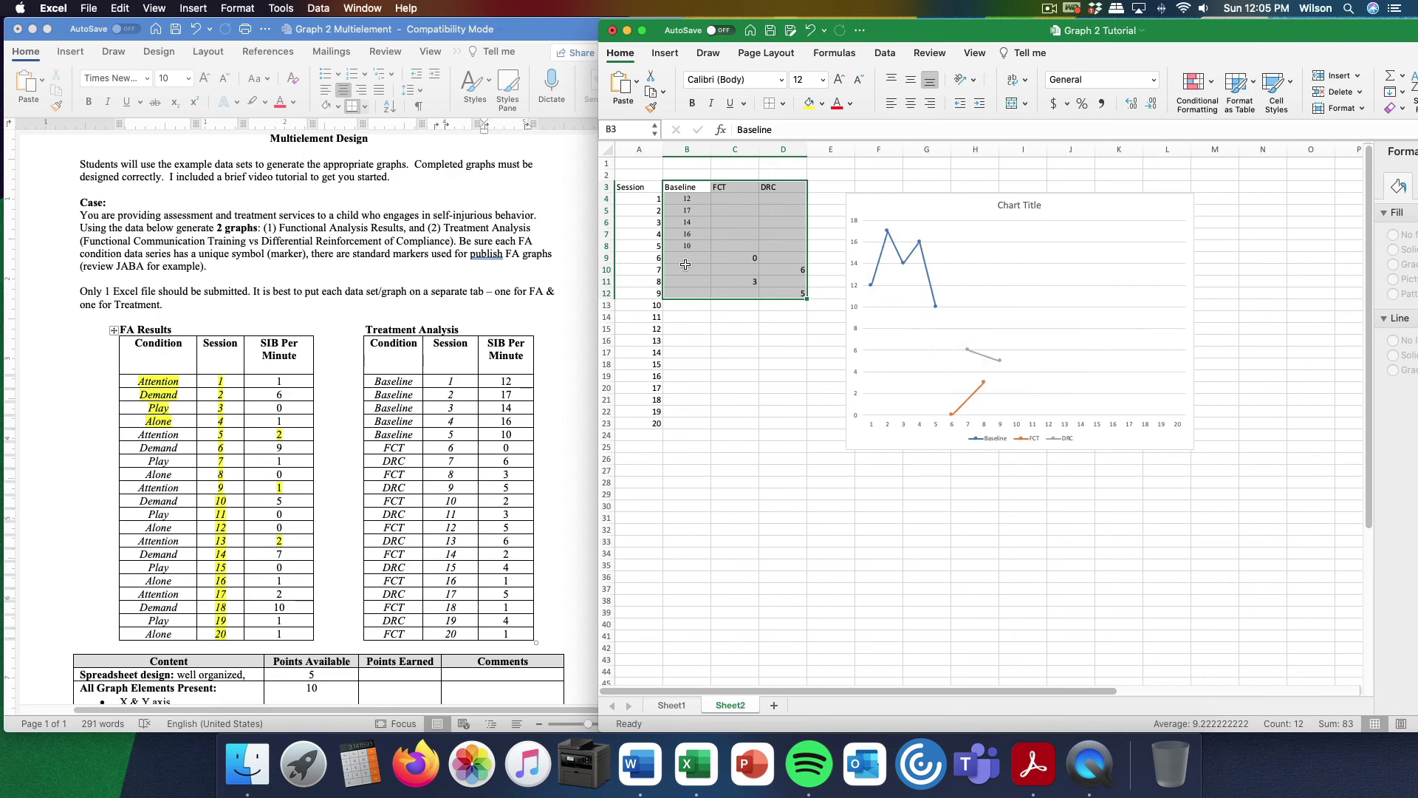
Select the Baseline, FCT and DRC columns in turn, then shift the Excel window left over the document
drag(684, 187, 687, 246)
drag(732, 189, 748, 252)
drag(772, 186, 785, 294)
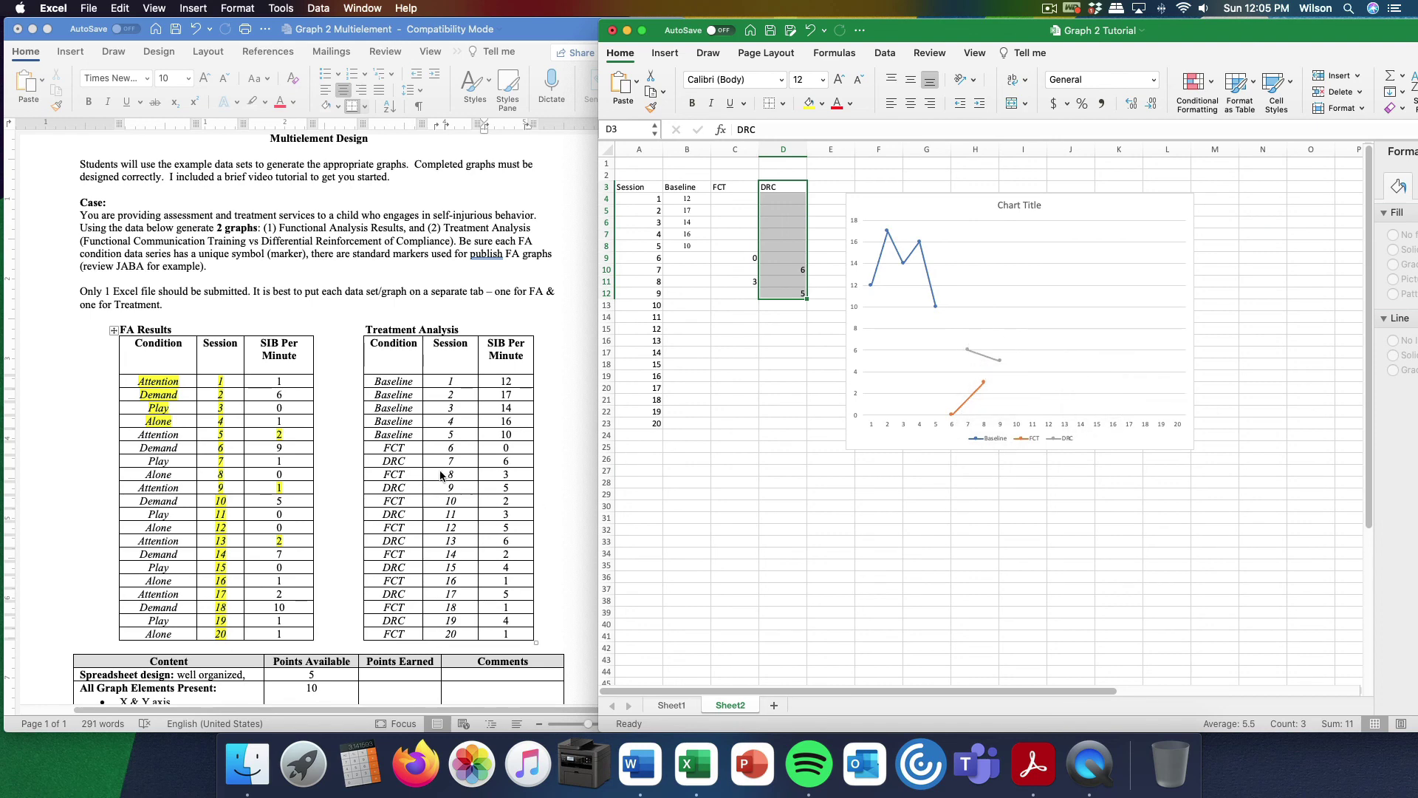
scroll(484, 486, down, 1)
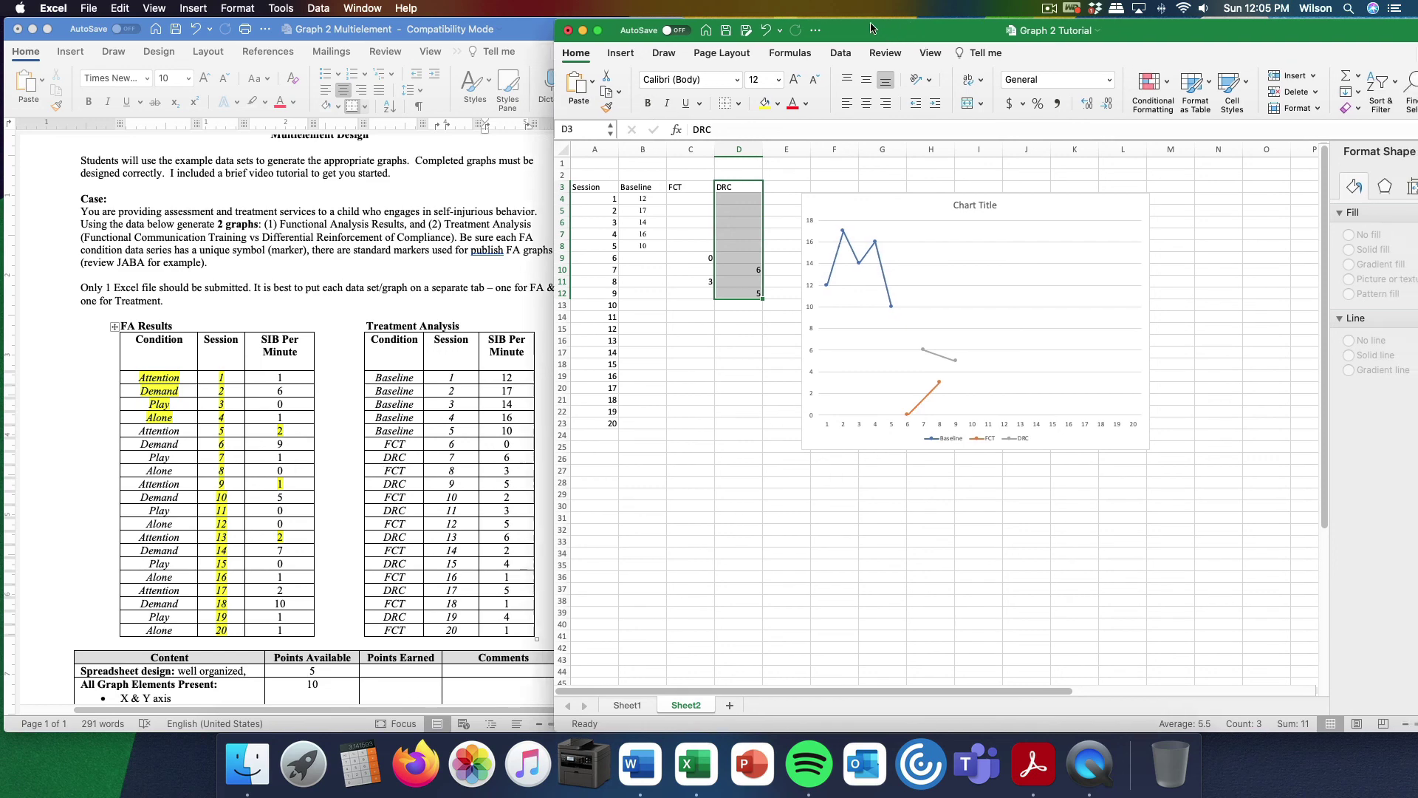
drag(865, 28, 705, 21)
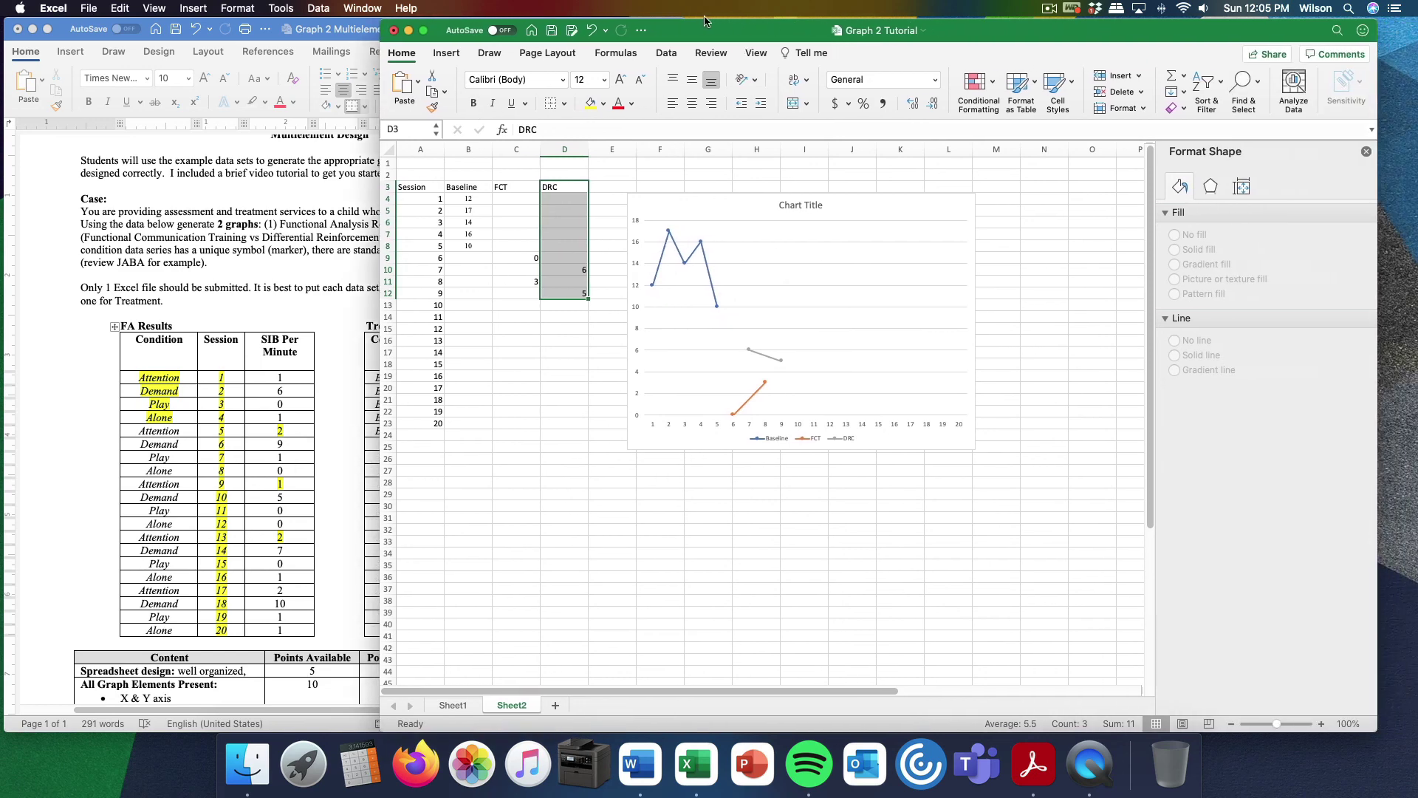